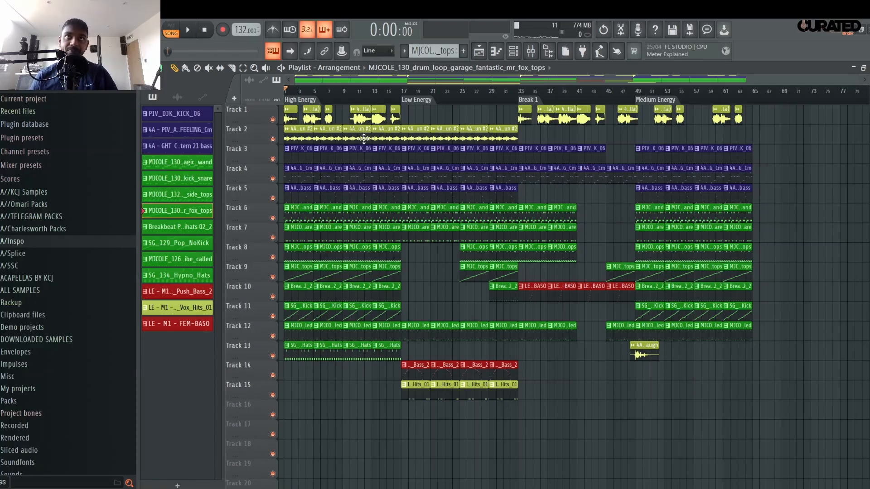
Play the High Energy section and move the third vocal clip on Track 1 one bar later.
{"action": "scroll", "coordinate": [339, 89], "scroll_direction": "up", "scroll_amount": 4}
{"action": "left_click_drag", "start_coordinate": [368, 81], "coordinate": [226, 87]}
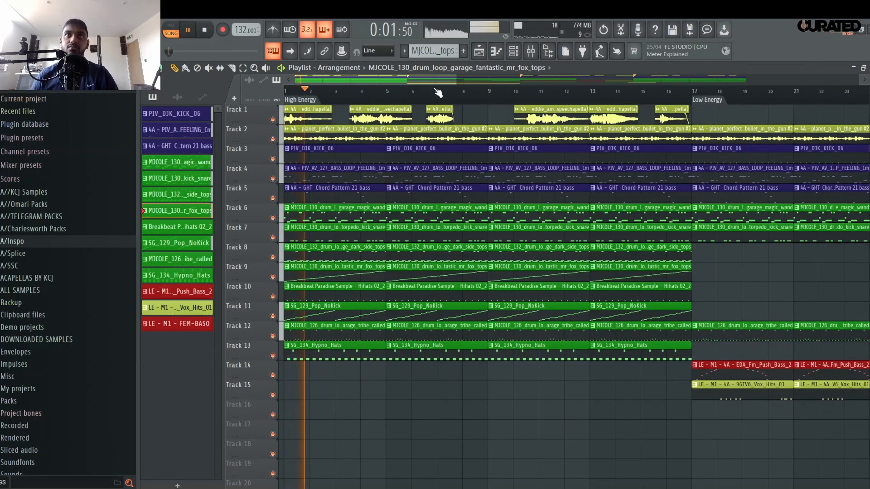
{"action": "scroll", "coordinate": [437, 92], "scroll_direction": "down", "scroll_amount": 1}
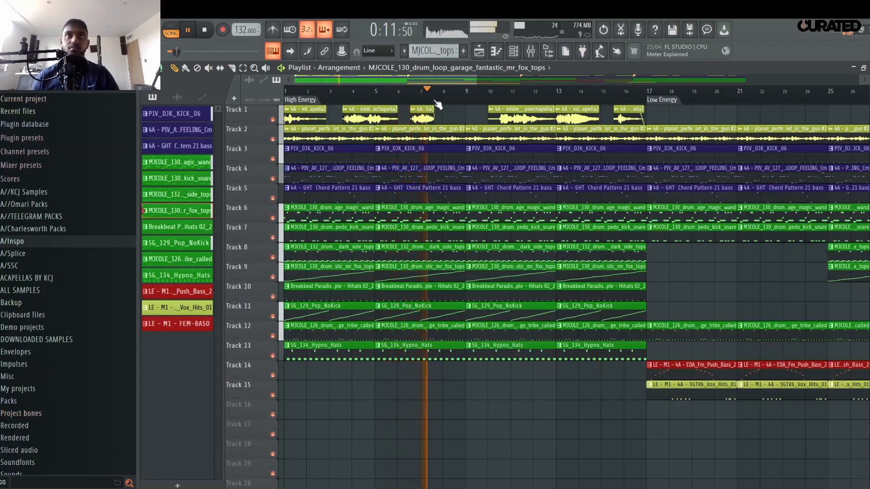
{"action": "left_click_drag", "start_coordinate": [420, 111], "coordinate": [443, 111]}
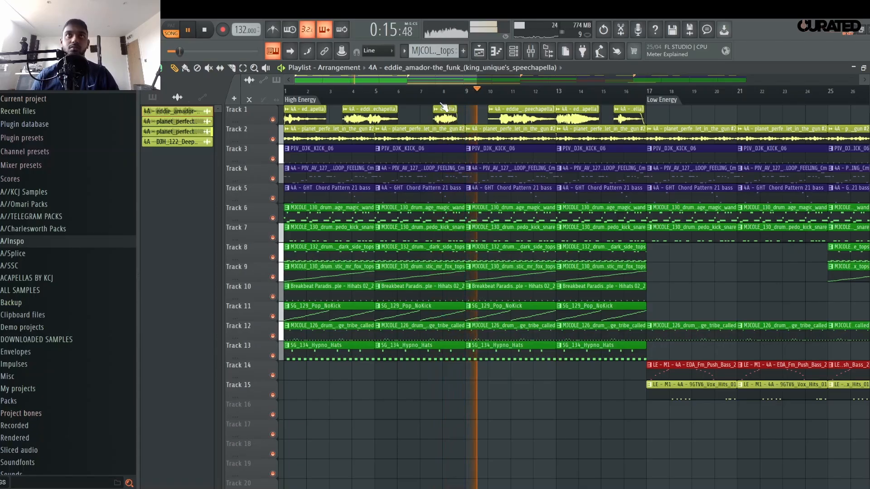
{"action": "key", "text": "space"}
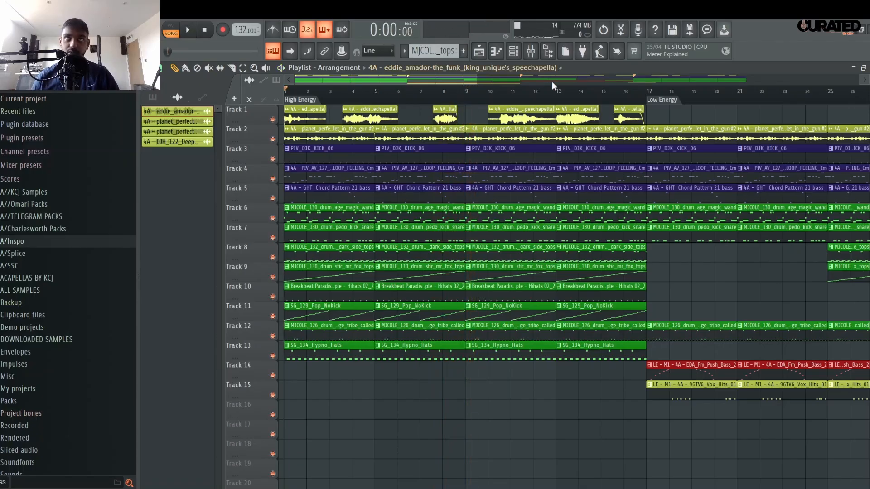
Audition the High Energy section from bar 9, from bar 15 and from near its start.
{"action": "left_click", "coordinate": [472, 90]}
{"action": "key", "text": "space"}
{"action": "key", "text": "space"}
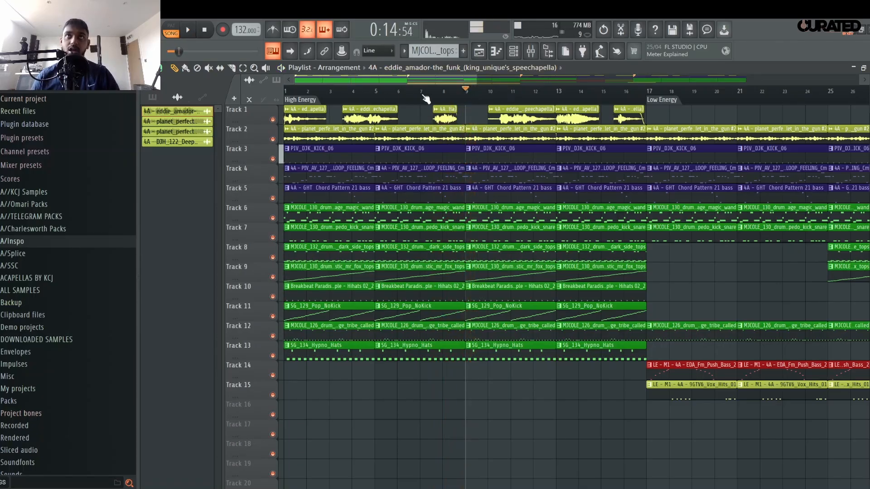
{"action": "left_click", "coordinate": [602, 91]}
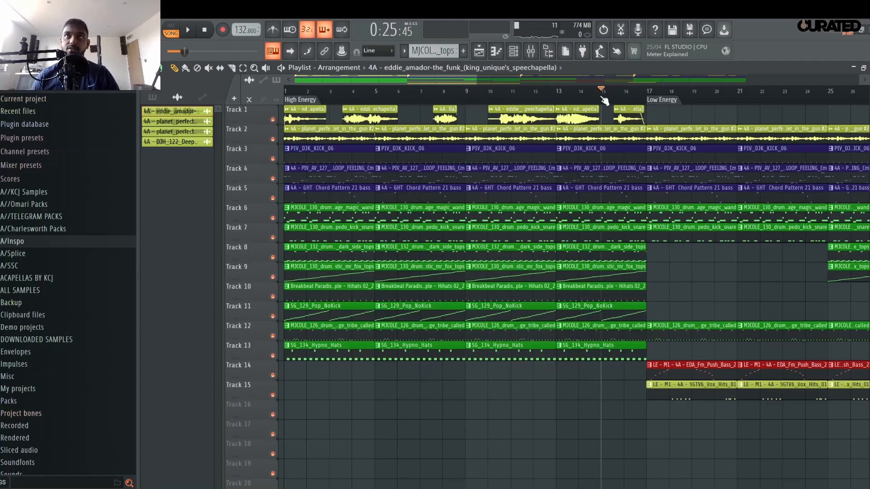
{"action": "key", "text": "space"}
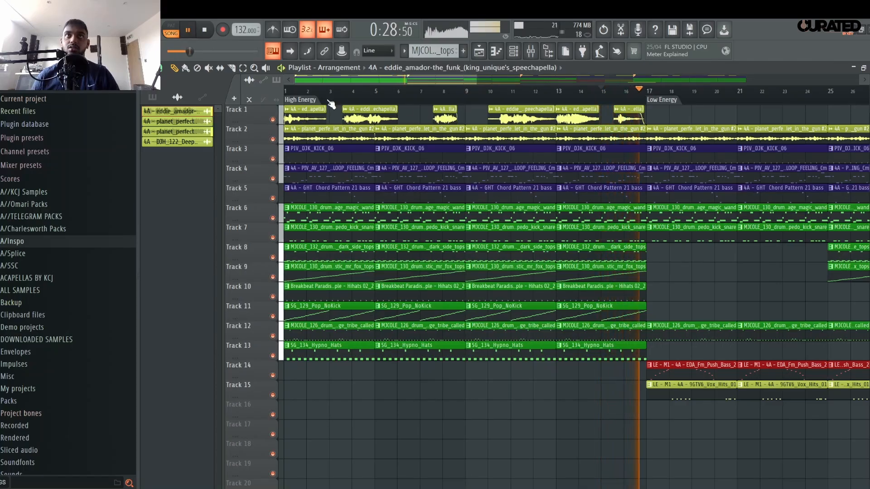
{"action": "left_click", "coordinate": [307, 90]}
{"action": "key", "text": "space"}
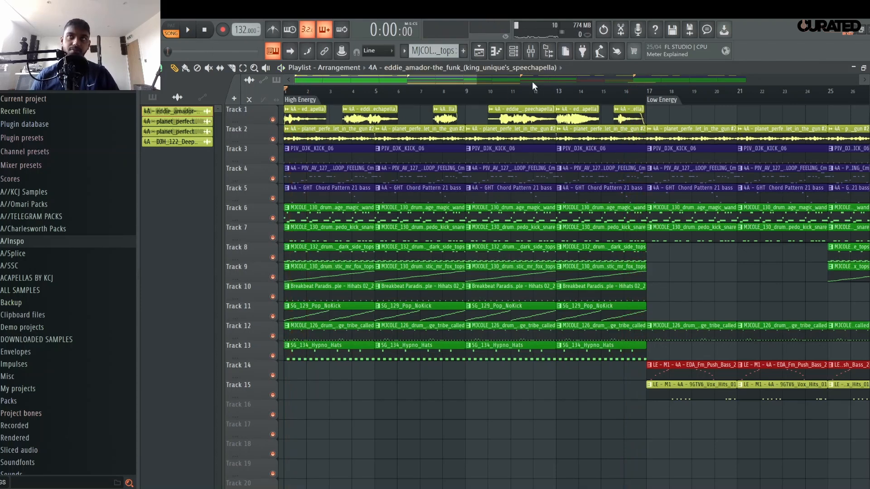
Listen through the Low Energy section at its start, from bar 25 and near its end.
{"action": "scroll", "coordinate": [528, 96], "scroll_direction": "down", "scroll_amount": 4}
{"action": "left_click", "coordinate": [476, 93]}
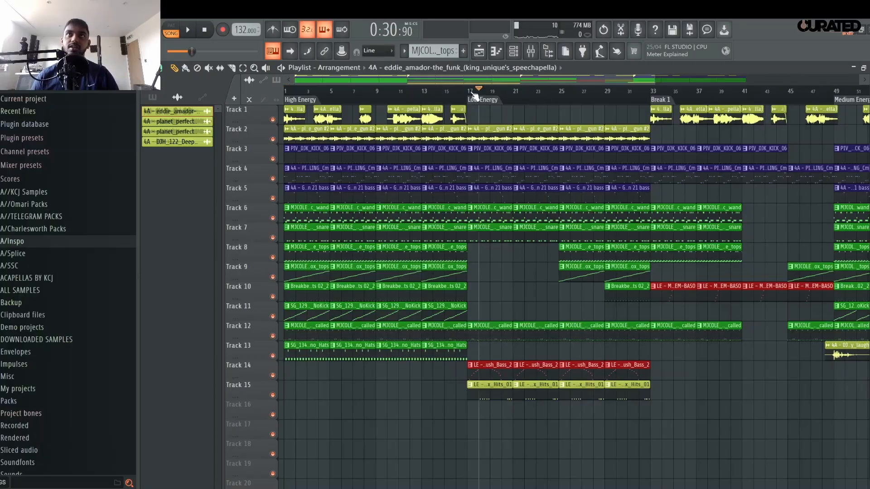
{"action": "key", "text": "space"}
{"action": "scroll", "coordinate": [653, 103], "scroll_direction": "up", "scroll_amount": 1}
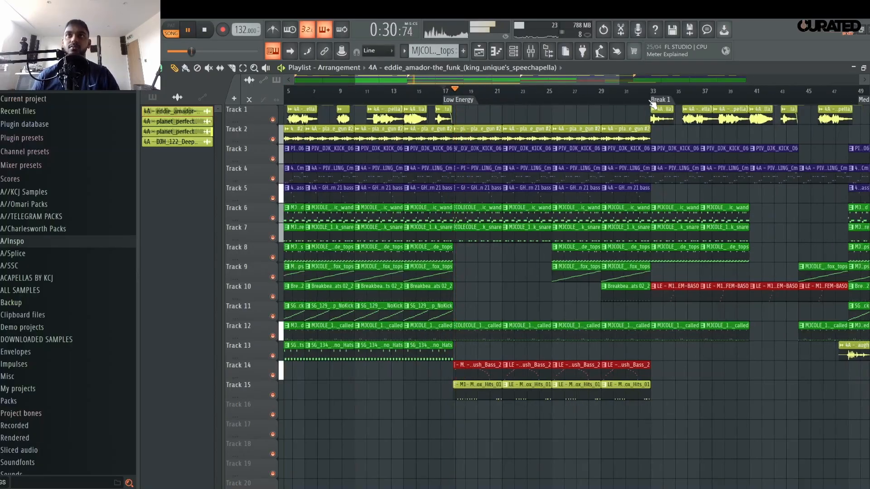
{"action": "scroll", "coordinate": [651, 103], "scroll_direction": "up", "scroll_amount": 2}
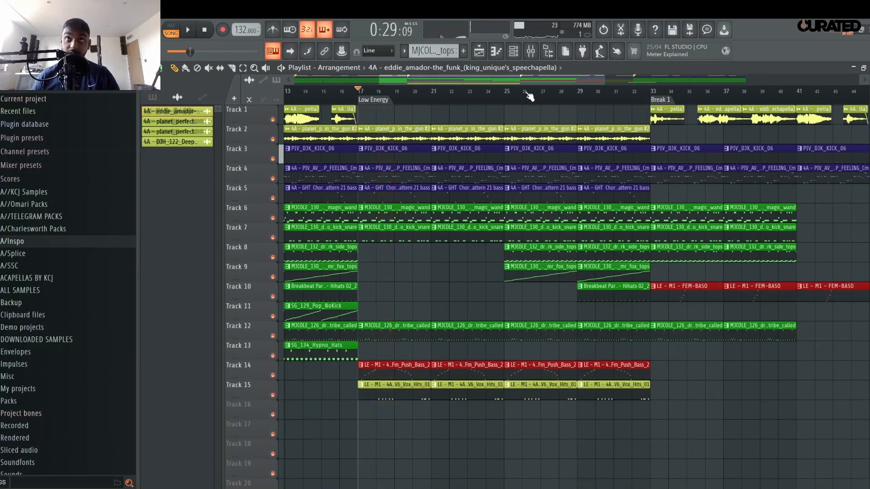
{"action": "left_click", "coordinate": [502, 93]}
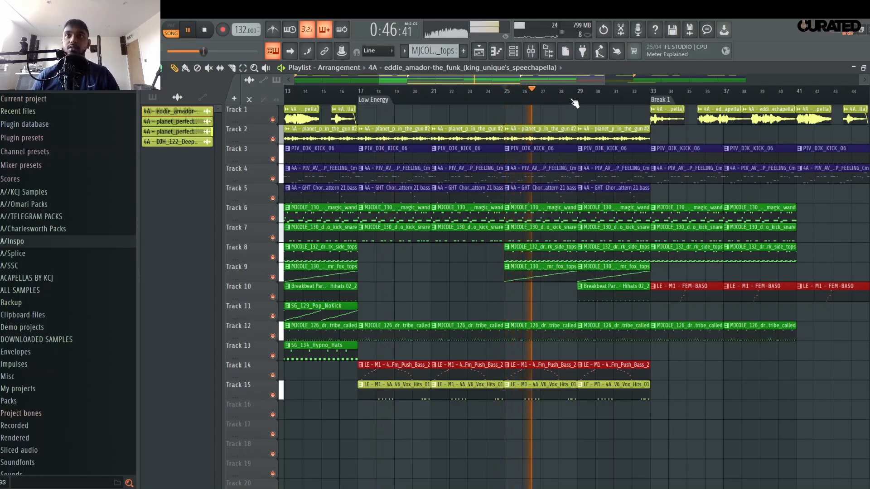
{"action": "left_click", "coordinate": [613, 93]}
Cut the last bar of the Track 3 kick clip before the Break 1 marker and play the transition into the break.
{"action": "scroll", "coordinate": [621, 98], "scroll_direction": "down", "scroll_amount": 3}
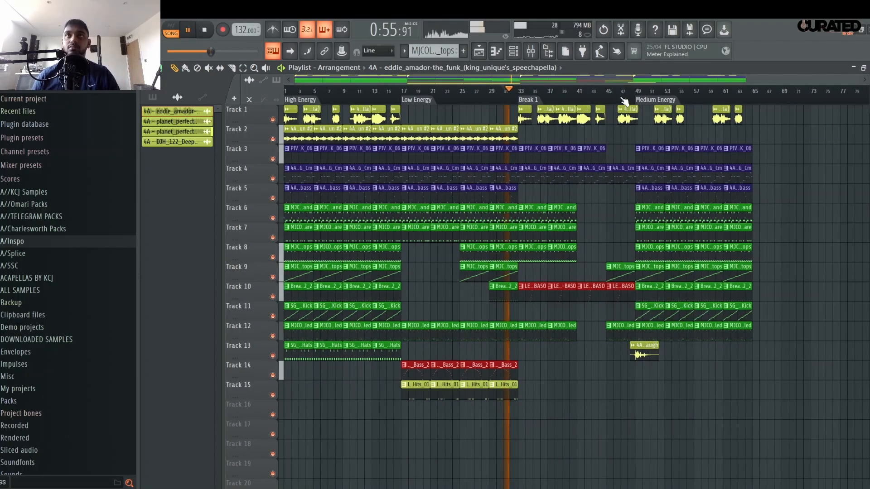
{"action": "scroll", "coordinate": [379, 99], "scroll_direction": "up", "scroll_amount": 4}
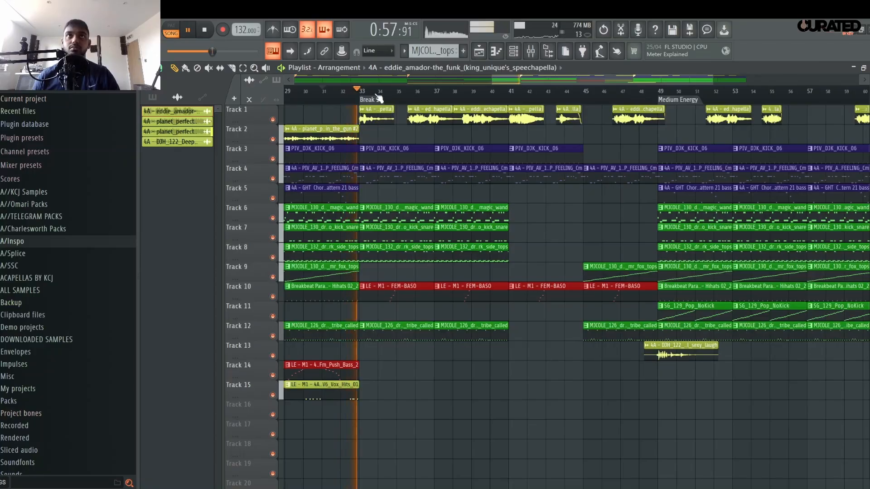
{"action": "left_click", "coordinate": [341, 93]}
{"action": "key", "text": "space"}
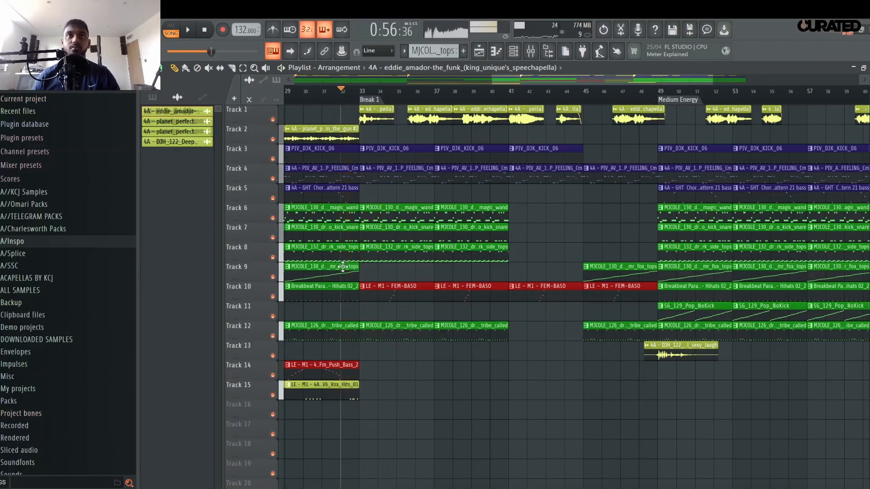
{"action": "left_click", "coordinate": [350, 157]}
{"action": "key", "text": "space"}
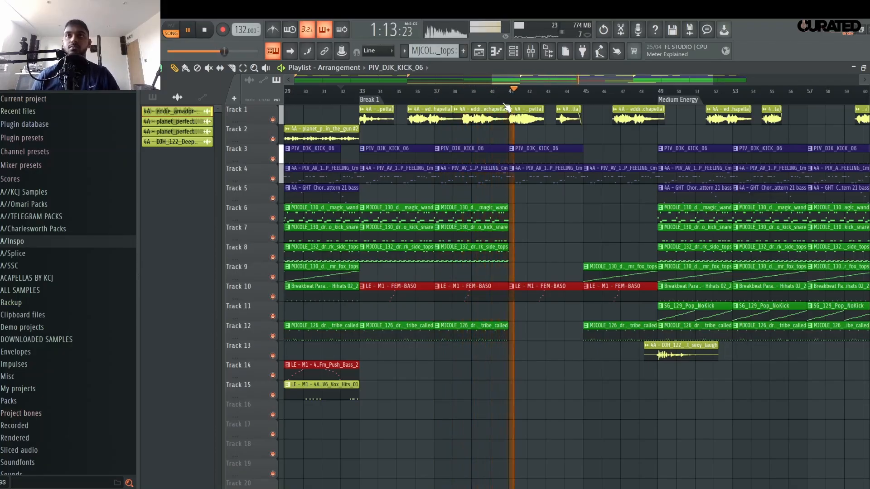
{"action": "key", "text": "space"}
Play the Medium Energy section and shift its two short vocal clips on Track 1 one bar later.
{"action": "scroll", "coordinate": [506, 107], "scroll_direction": "right", "scroll_amount": 6}
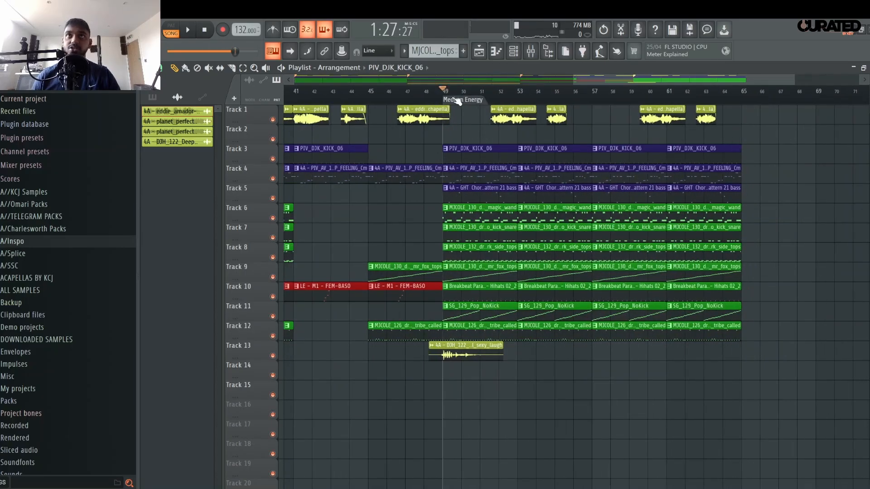
{"action": "scroll", "coordinate": [458, 98], "scroll_direction": "down", "scroll_amount": 5}
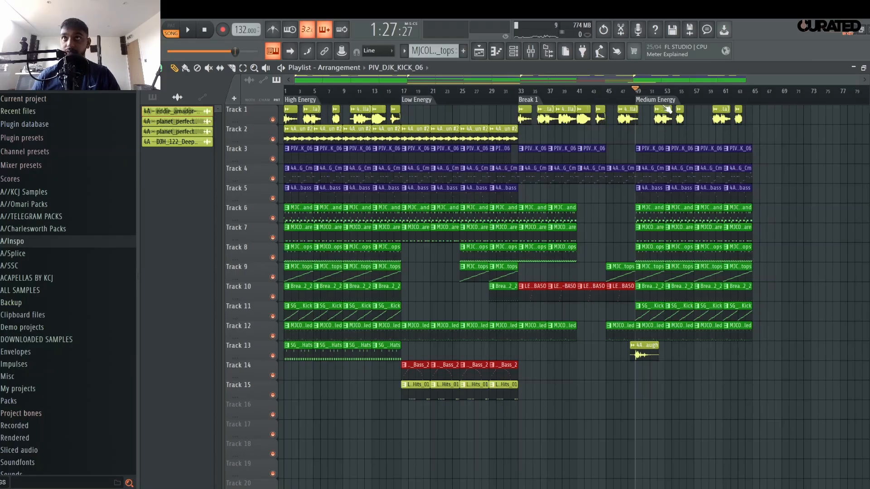
{"action": "scroll", "coordinate": [775, 102], "scroll_direction": "up", "scroll_amount": 5}
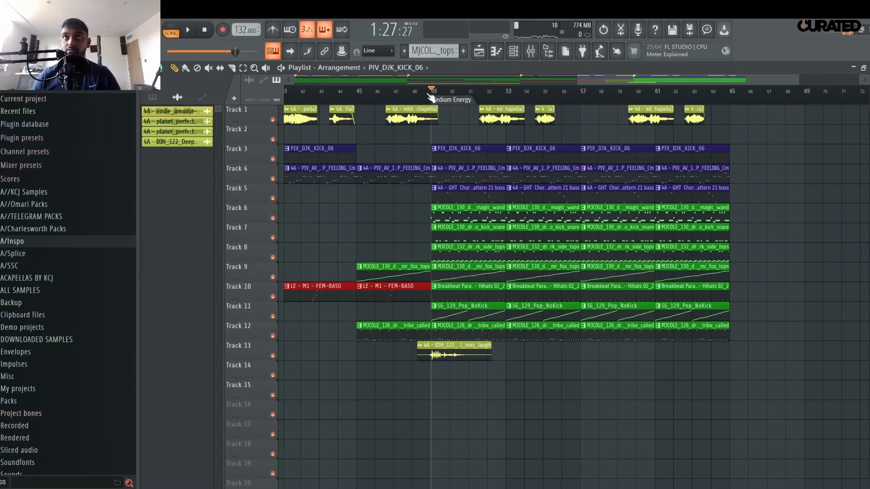
{"action": "key", "text": "space"}
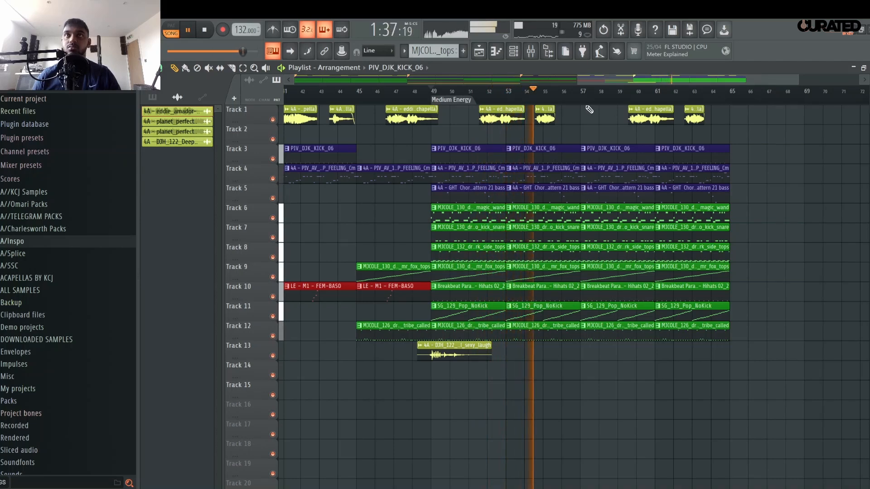
{"action": "key", "text": "space"}
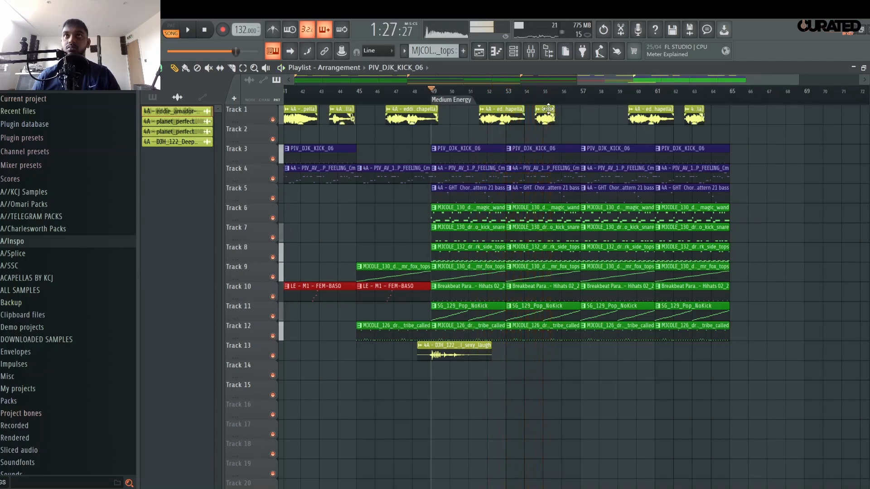
{"action": "left_click_drag", "start_coordinate": [545, 115], "coordinate": [564, 115]}
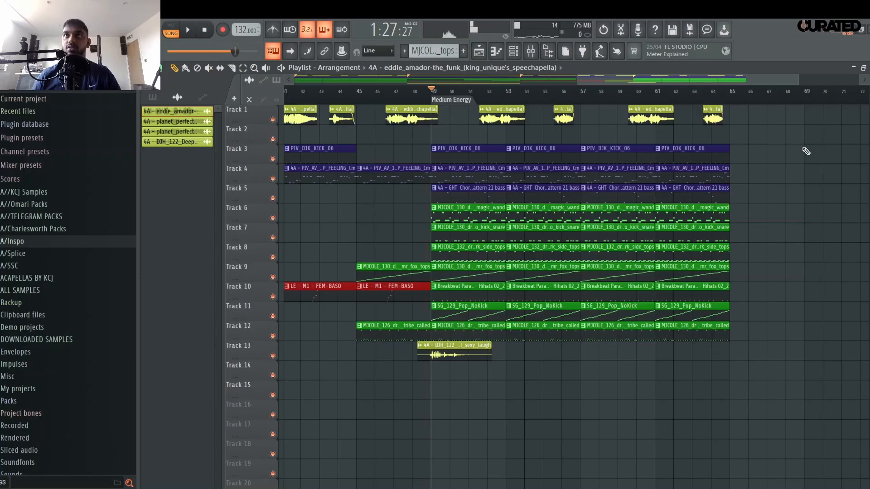
Place the playhead at the Break 1 marker and inspect the notes of the FEM-BASO pattern.
{"action": "scroll", "coordinate": [631, 105], "scroll_direction": "down", "scroll_amount": 4}
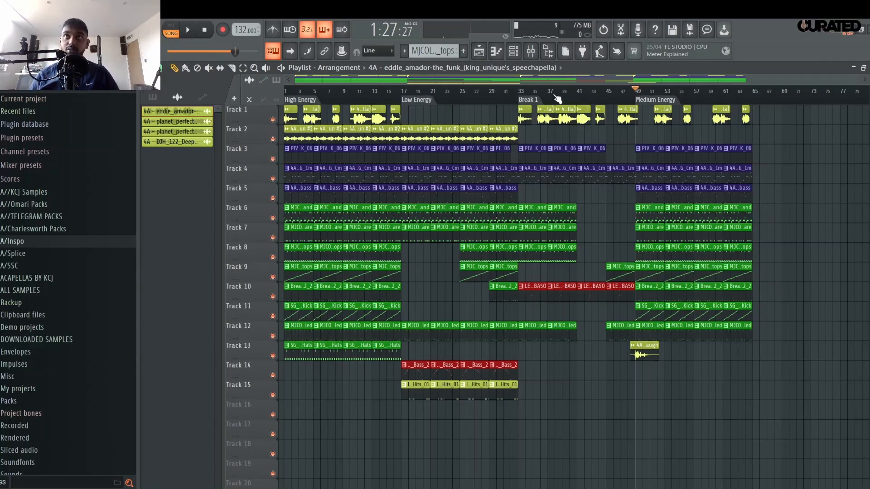
{"action": "left_click", "coordinate": [527, 99]}
{"action": "scroll", "coordinate": [604, 103], "scroll_direction": "up", "scroll_amount": 5}
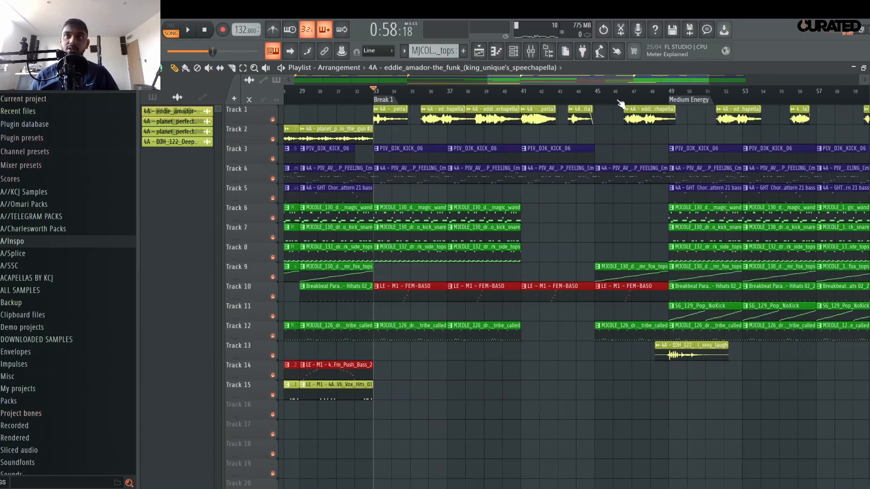
{"action": "left_click", "coordinate": [414, 289]}
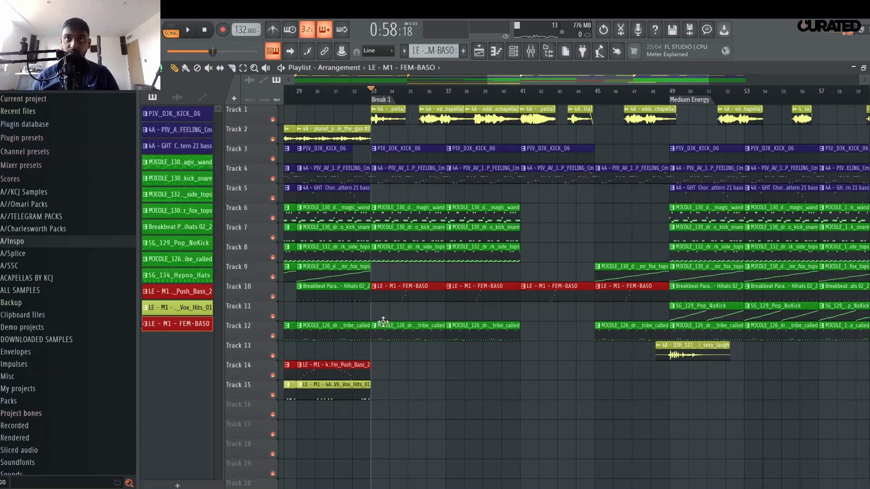
{"action": "double_click", "coordinate": [401, 291]}
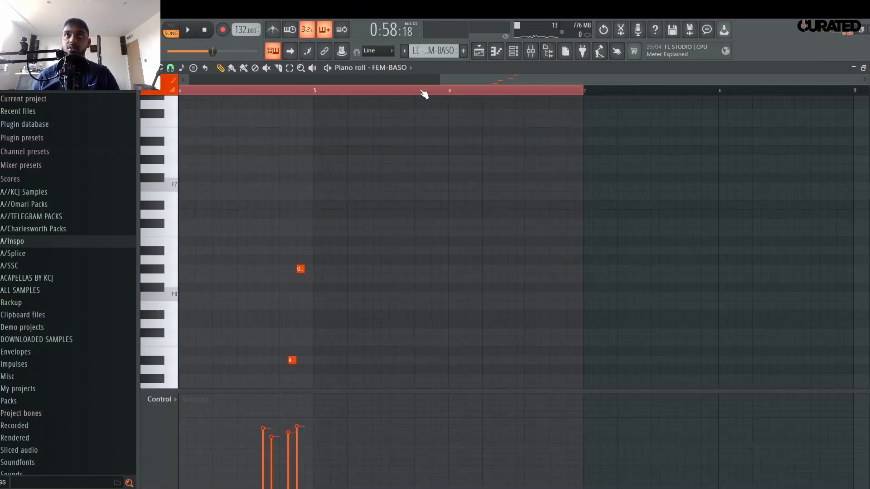
{"action": "left_click", "coordinate": [478, 55]}
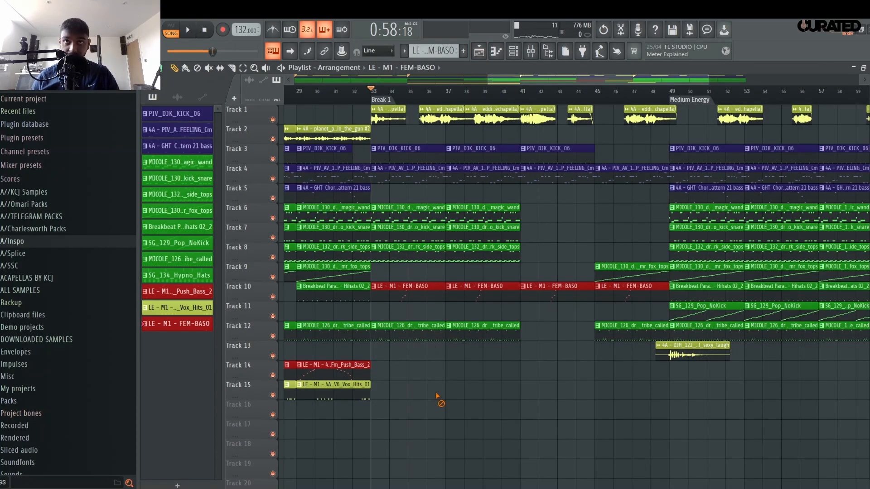
Add the third-party instrument RaveGenerator2 as a new channel in the channel rack.
{"action": "left_click", "coordinate": [513, 51]}
{"action": "left_click", "coordinate": [200, 388]}
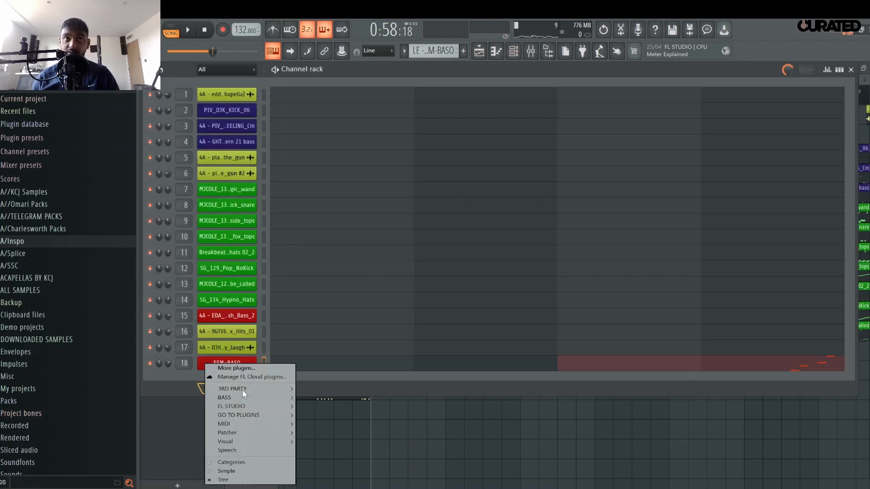
{"action": "mouse_move", "coordinate": [244, 407]}
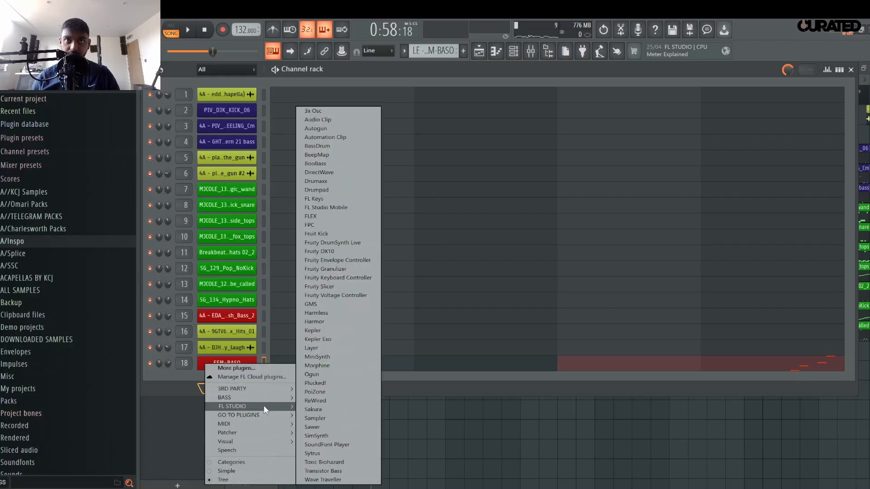
{"action": "mouse_move", "coordinate": [266, 397]}
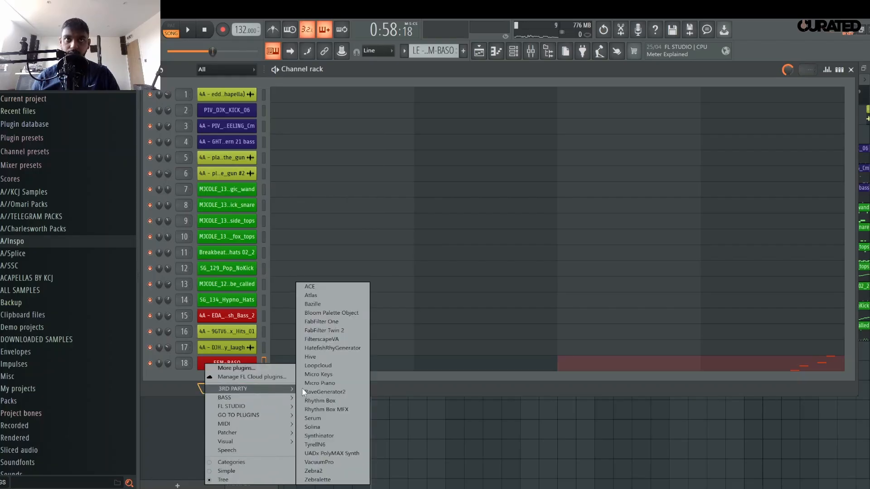
{"action": "left_click", "coordinate": [324, 392]}
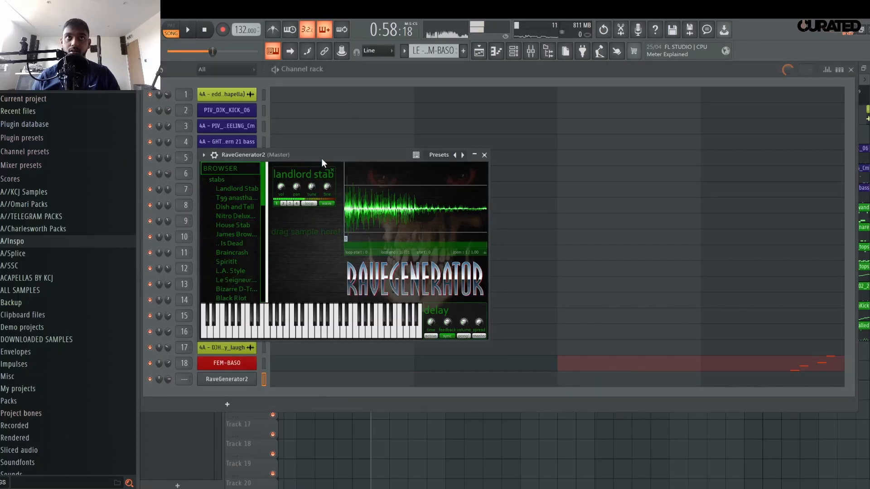
Play the start of the break with RaveGenerator2 loaded, stop playback and close the instrument's window.
{"action": "key", "text": "space"}
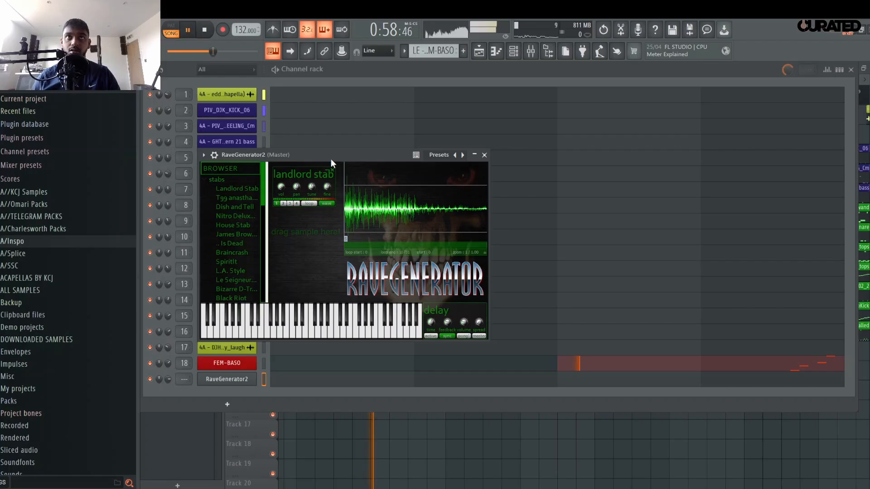
{"action": "key", "text": "space"}
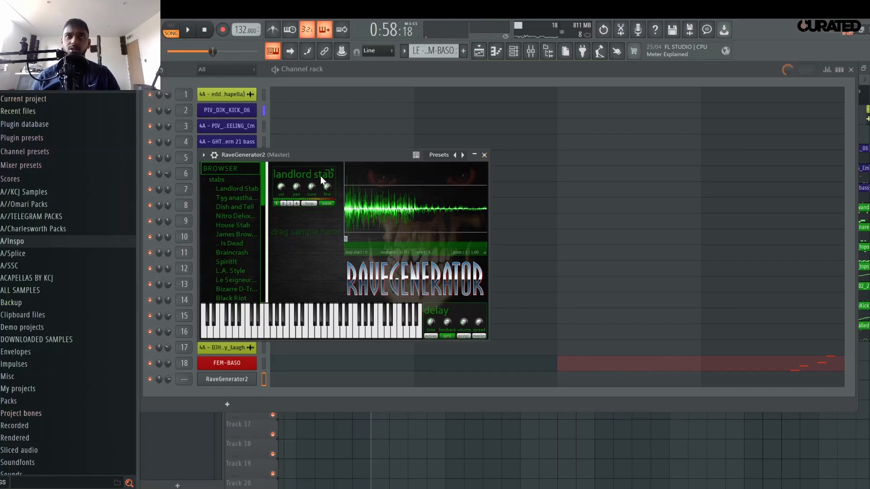
{"action": "left_click", "coordinate": [484, 155]}
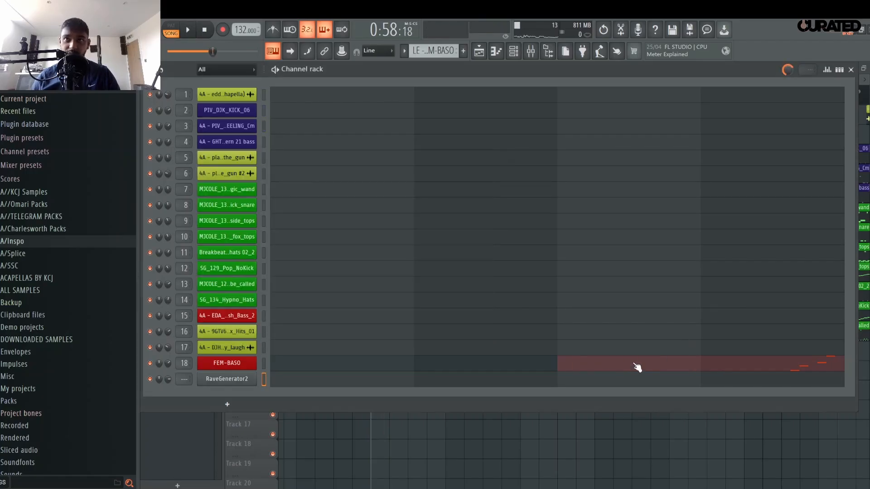
Colour the RaveGenerator2 channel red (Fire Brick, #A51414).
{"action": "left_click", "coordinate": [563, 369]}
{"action": "right_click", "coordinate": [245, 381]}
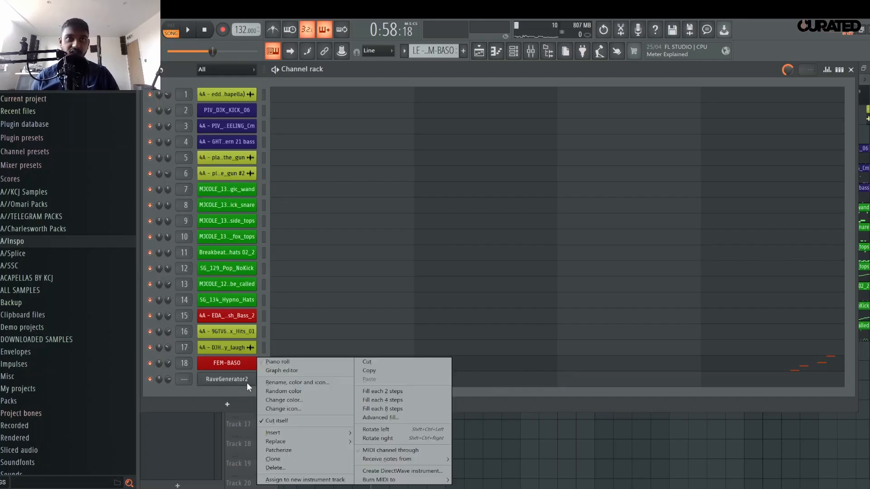
{"action": "left_click", "coordinate": [337, 401]}
{"action": "left_click", "coordinate": [338, 389]}
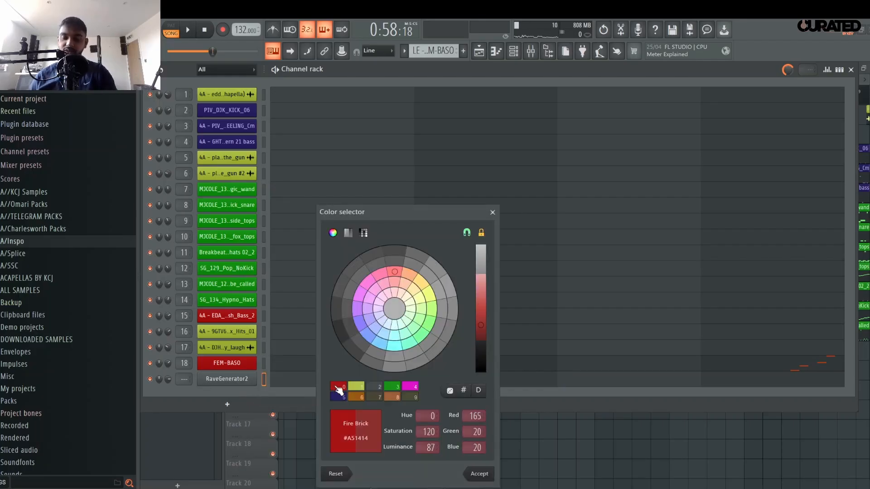
{"action": "key", "text": "Return"}
Route the RaveGenerator2 channel to mixer insert 19 and return to the channel rack.
{"action": "left_click", "coordinate": [530, 51]}
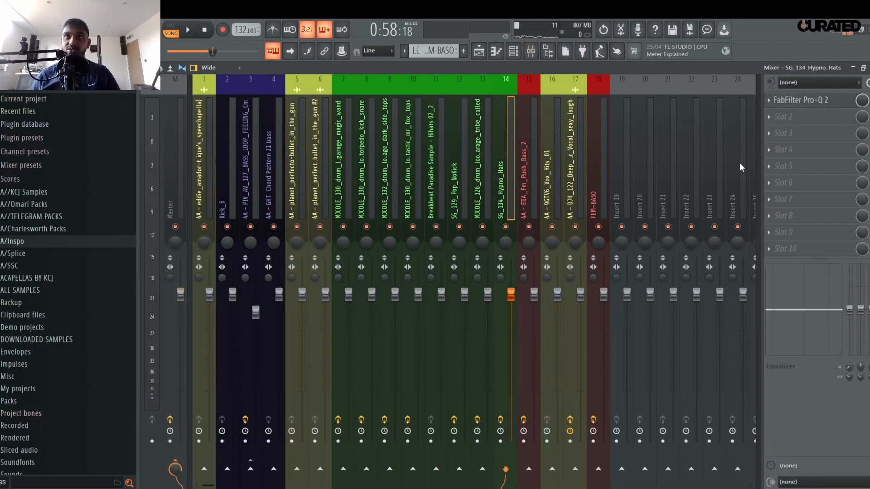
{"action": "key", "text": "ctrl+l"}
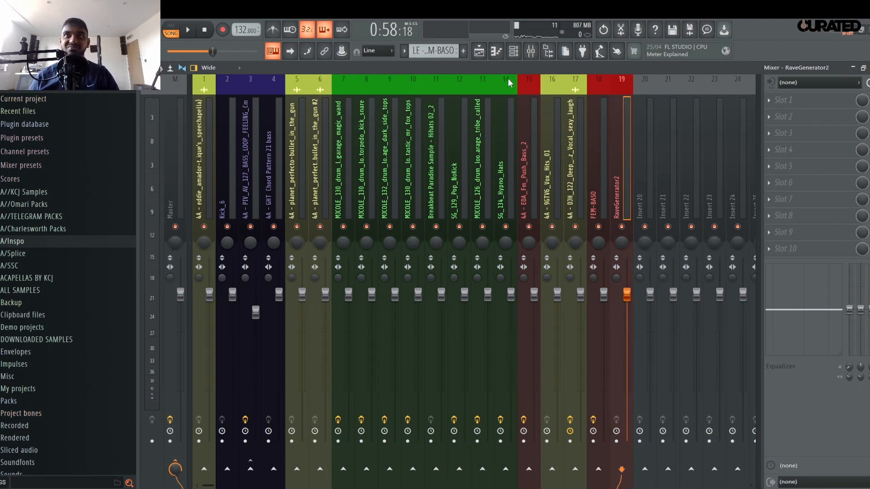
{"action": "left_click", "coordinate": [480, 53]}
{"action": "left_click", "coordinate": [515, 50]}
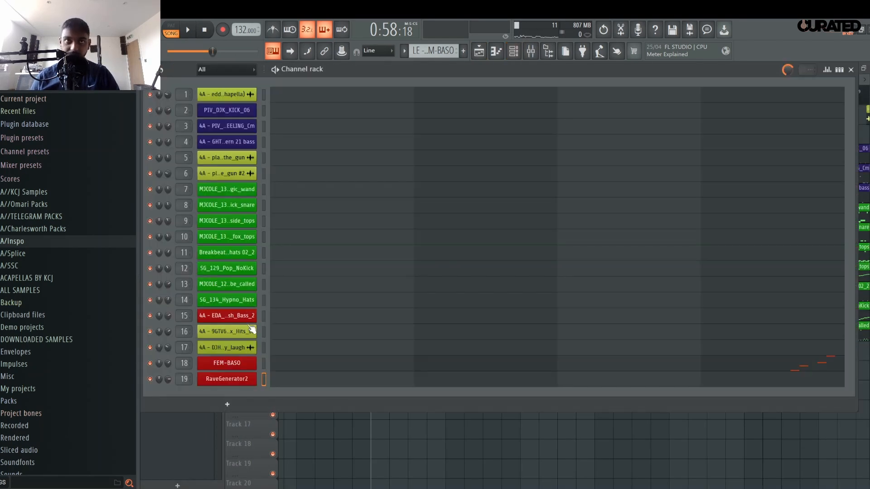
Play the start of Break 1 in the playlist and stop playback.
{"action": "left_click", "coordinate": [613, 448]}
{"action": "key", "text": "space"}
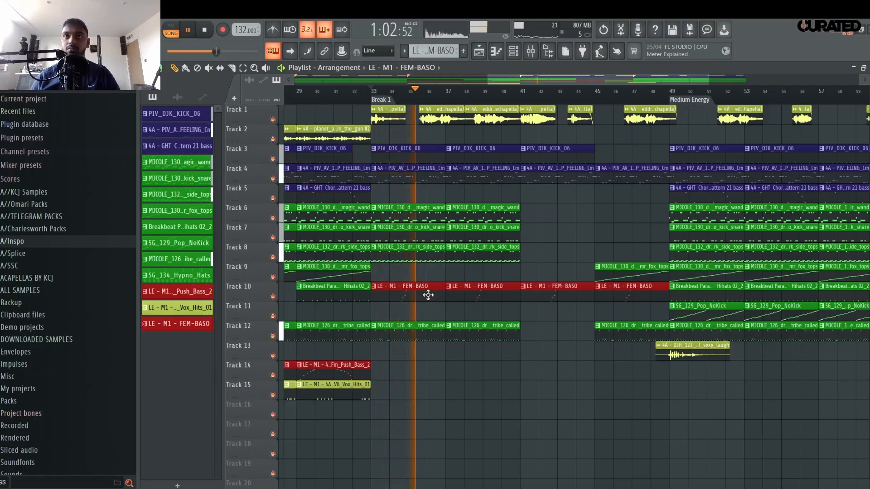
{"action": "key", "text": "space"}
Create a new pattern named Break Synth and colour it red.
{"action": "left_click", "coordinate": [463, 50]}
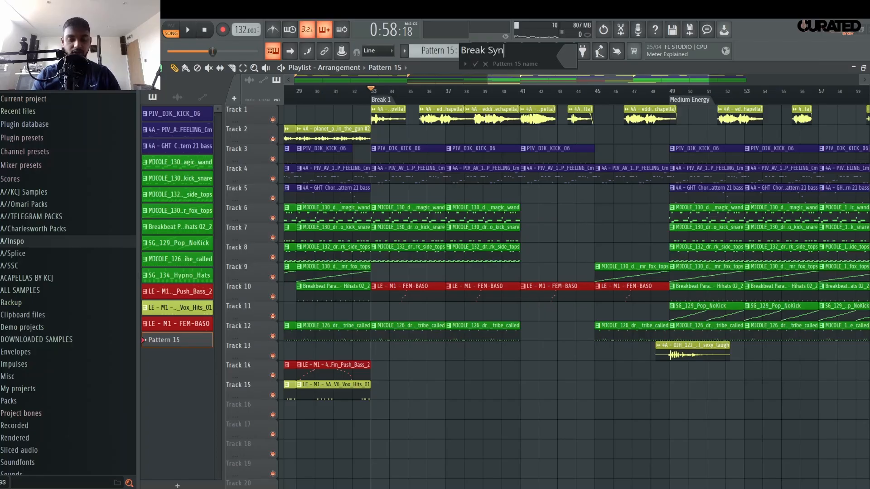
{"action": "left_click", "coordinate": [565, 64]}
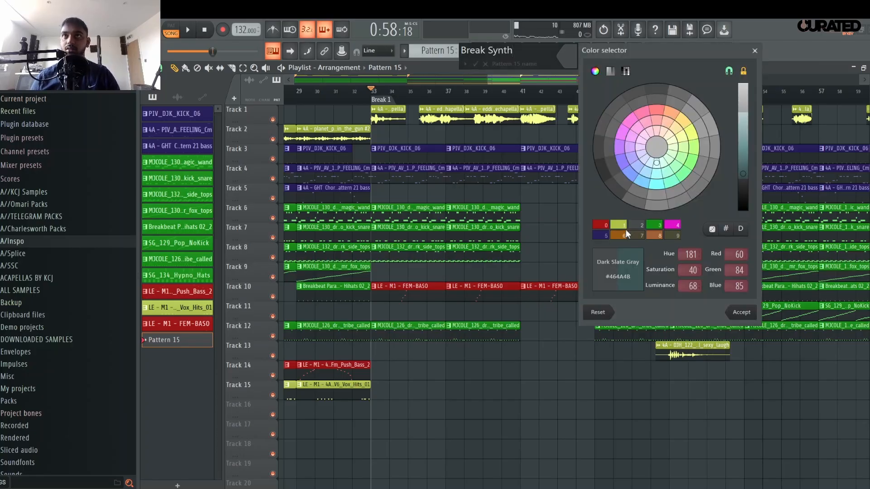
{"action": "left_click", "coordinate": [626, 229]}
{"action": "key", "text": "Return"}
{"action": "key", "text": "Return"}
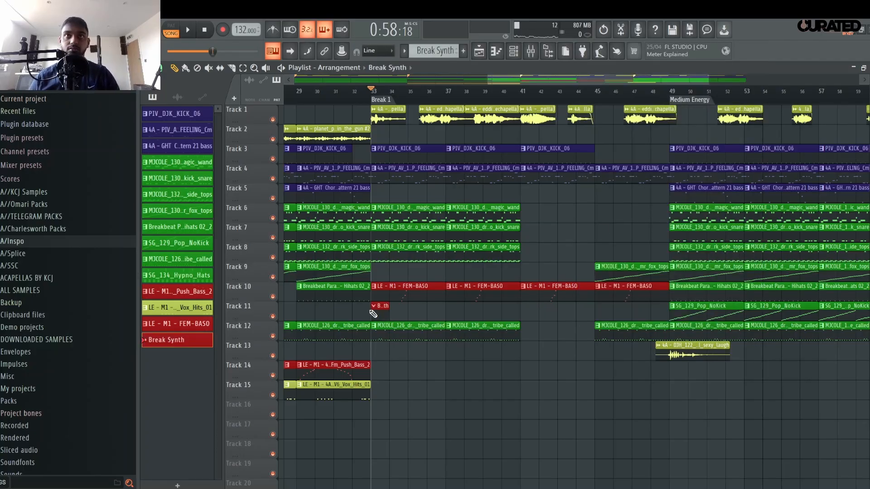
Place four consecutive four-bar Break Synth clips on Track 11, covering bar 33 up to bar 49.
{"action": "left_click_drag", "start_coordinate": [396, 316], "coordinate": [455, 309]}
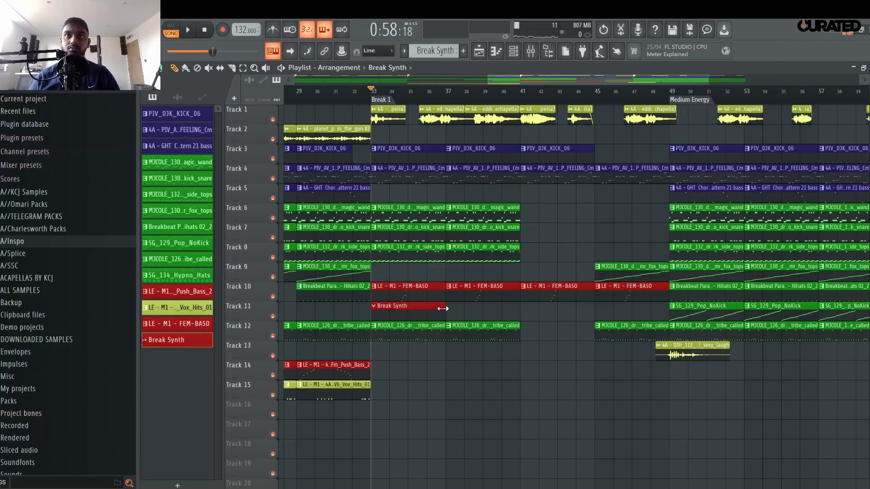
{"action": "left_click", "coordinate": [448, 308]}
{"action": "left_click", "coordinate": [525, 308]}
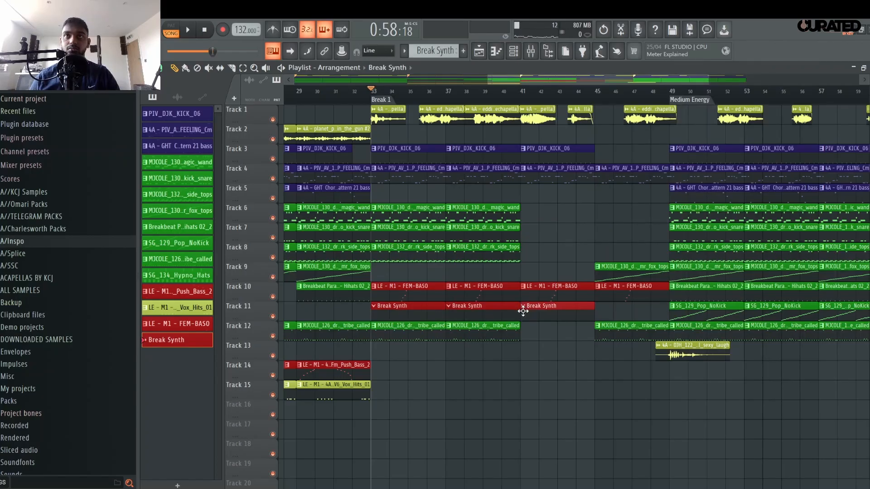
{"action": "left_click", "coordinate": [598, 313]}
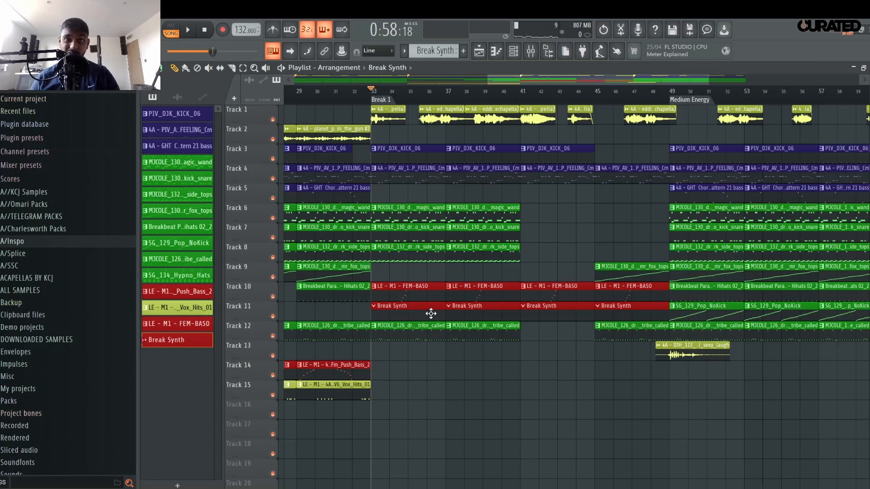
Open the RaveGenerator2 instrument from the channel rack and remove its loaded Landlord Stab sample.
{"action": "key", "text": "F6"}
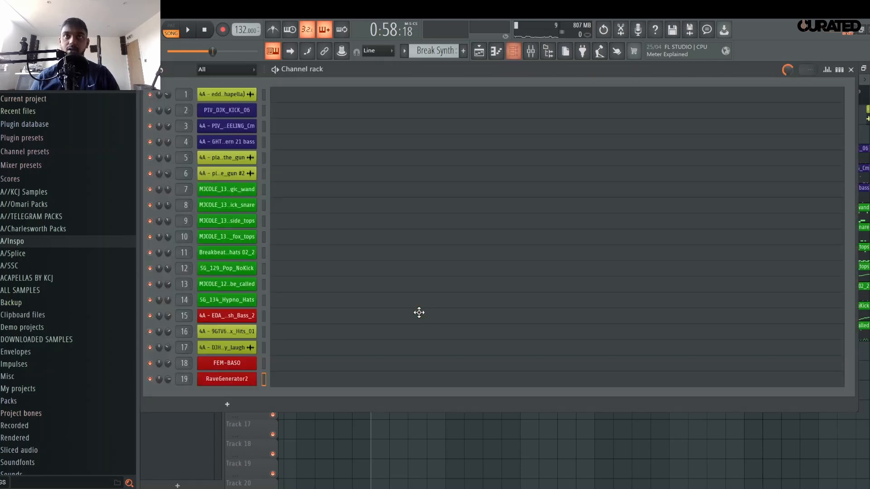
{"action": "key", "text": "F7"}
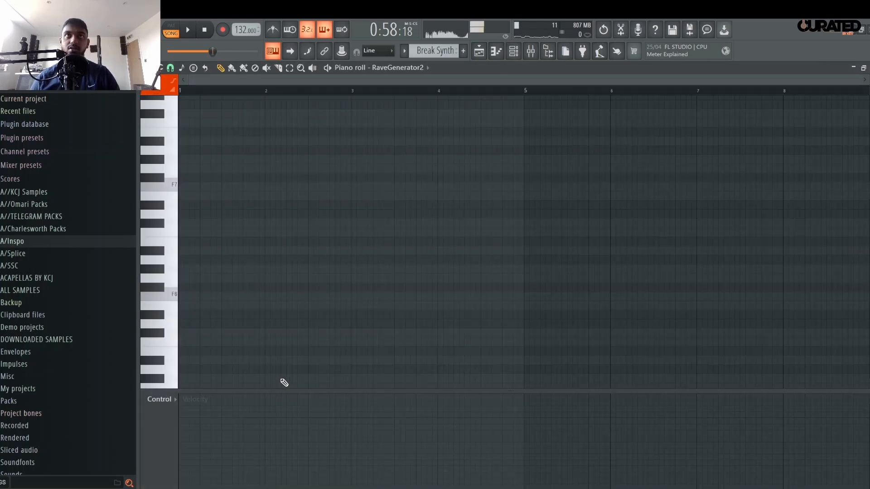
{"action": "left_click", "coordinate": [495, 52]}
{"action": "left_click", "coordinate": [513, 51]}
{"action": "left_click", "coordinate": [513, 52]}
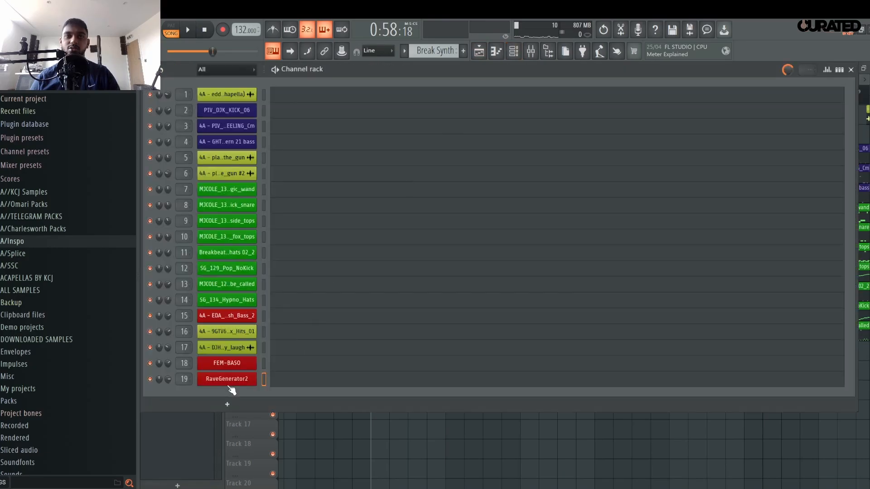
{"action": "left_click", "coordinate": [228, 382]}
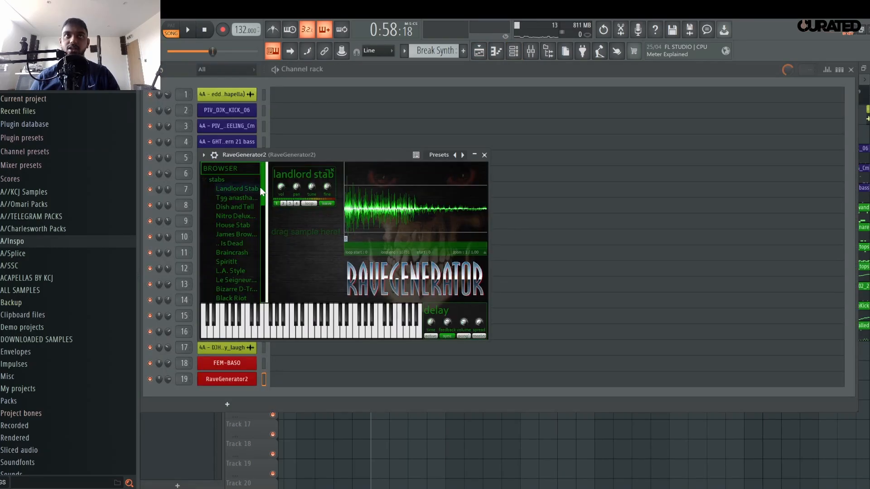
{"action": "left_click", "coordinate": [331, 170]}
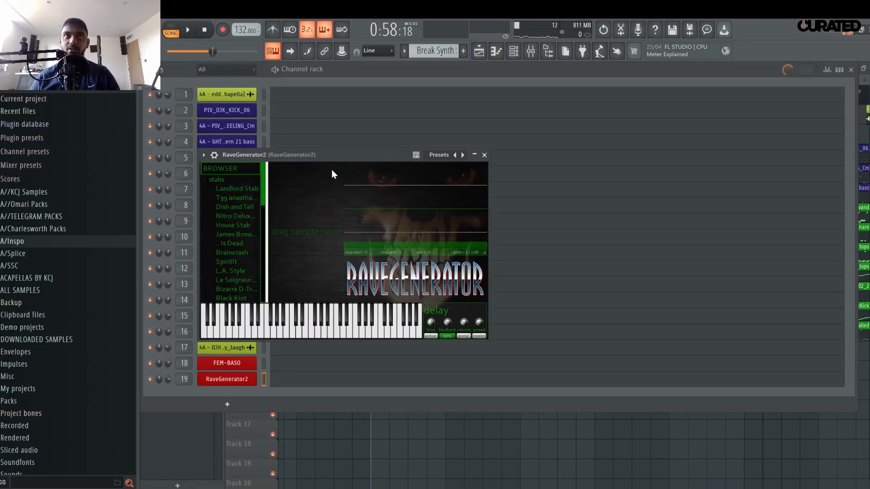
Load the T99 Anasthasia stab into RaveGenerator2, audition it and remove it.
{"action": "left_click", "coordinate": [238, 196]}
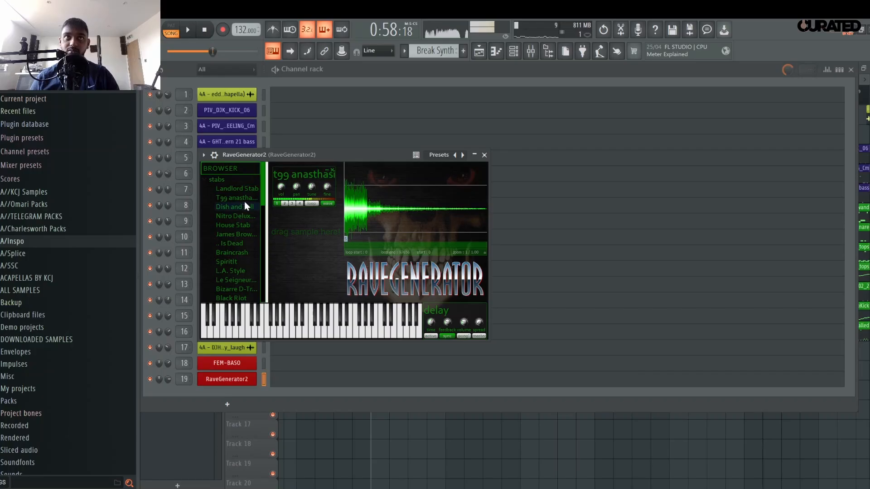
{"action": "left_click", "coordinate": [333, 170]}
{"action": "left_click", "coordinate": [332, 172]}
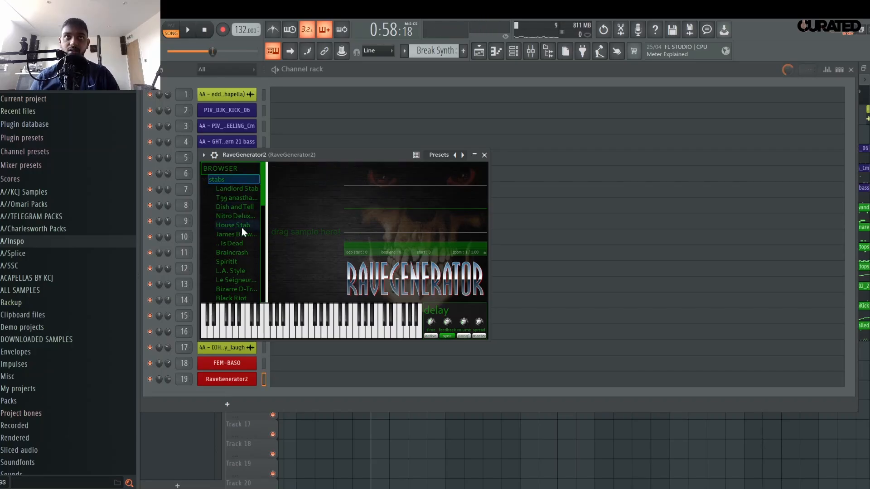
Load the M1 Piano sample from RaveGenerator2's synth category and collapse its sample slot.
{"action": "scroll", "coordinate": [230, 254], "scroll_direction": "down", "scroll_amount": 5}
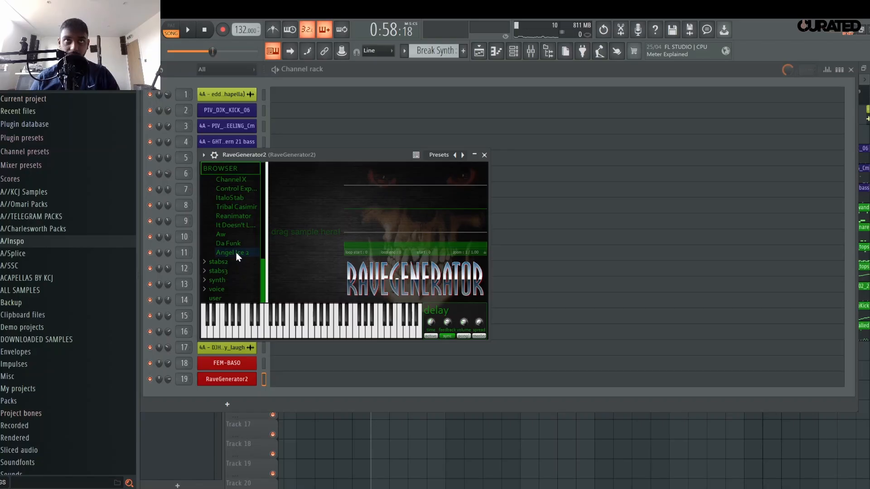
{"action": "left_click", "coordinate": [205, 279]}
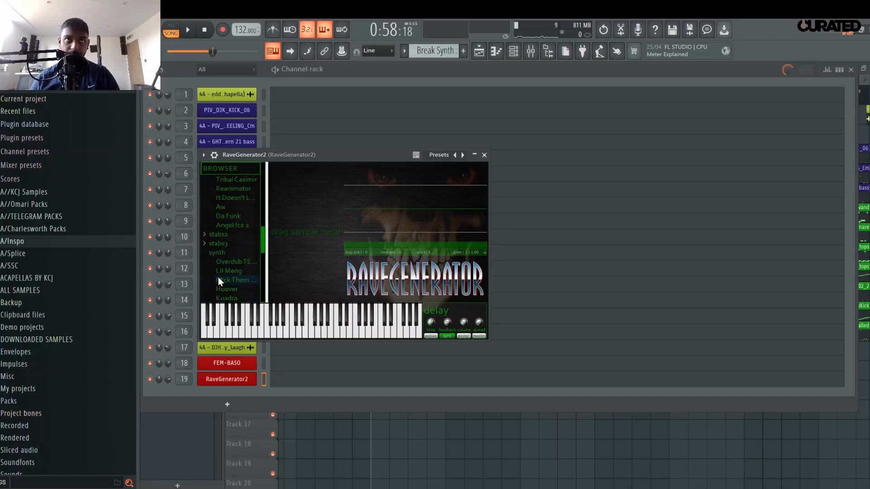
{"action": "scroll", "coordinate": [219, 277], "scroll_direction": "down", "scroll_amount": 5}
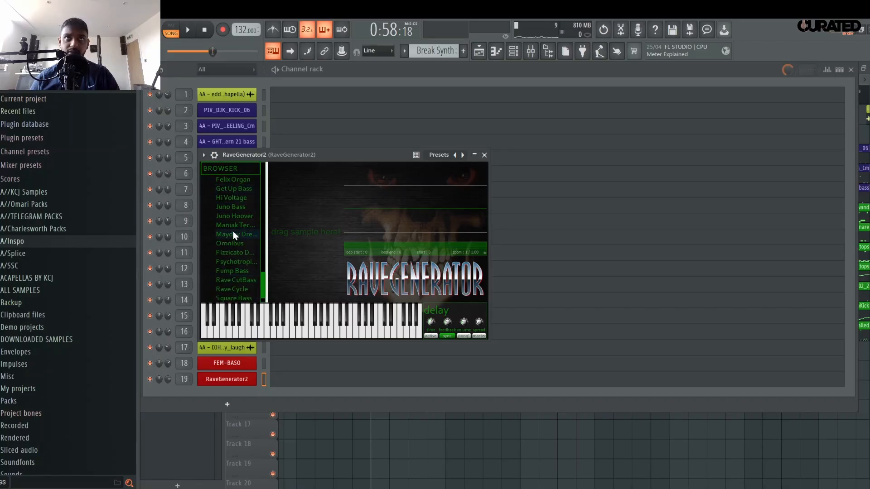
{"action": "scroll", "coordinate": [235, 262], "scroll_direction": "up", "scroll_amount": 5}
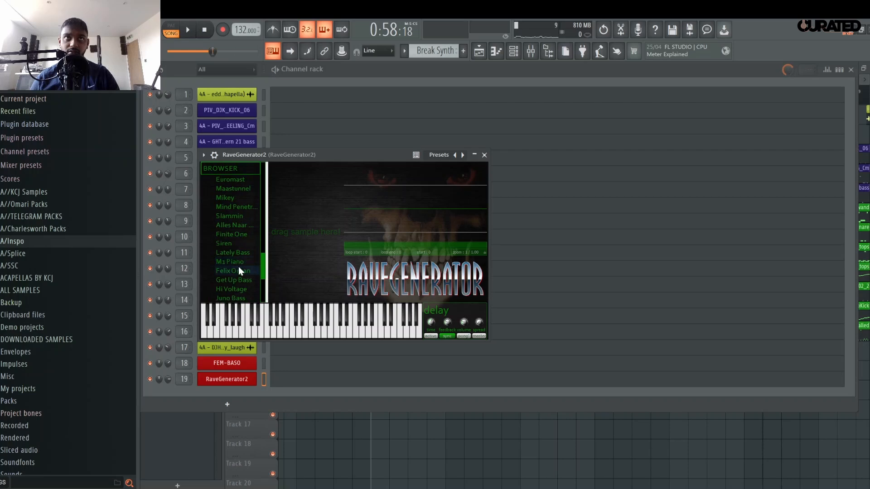
{"action": "left_click", "coordinate": [240, 263]}
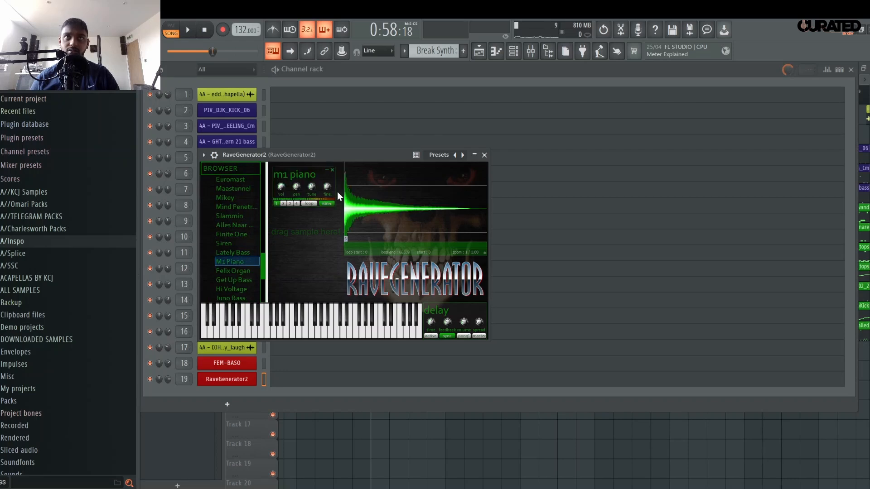
{"action": "left_click", "coordinate": [330, 168]}
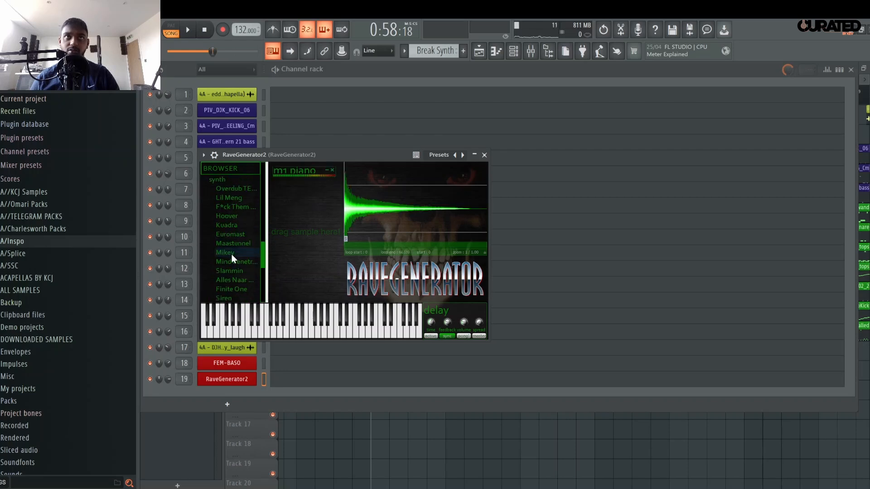
Audition Felix Organ in place of M1 Piano, and replace it with the Control Exp stab.
{"action": "left_click", "coordinate": [232, 271]}
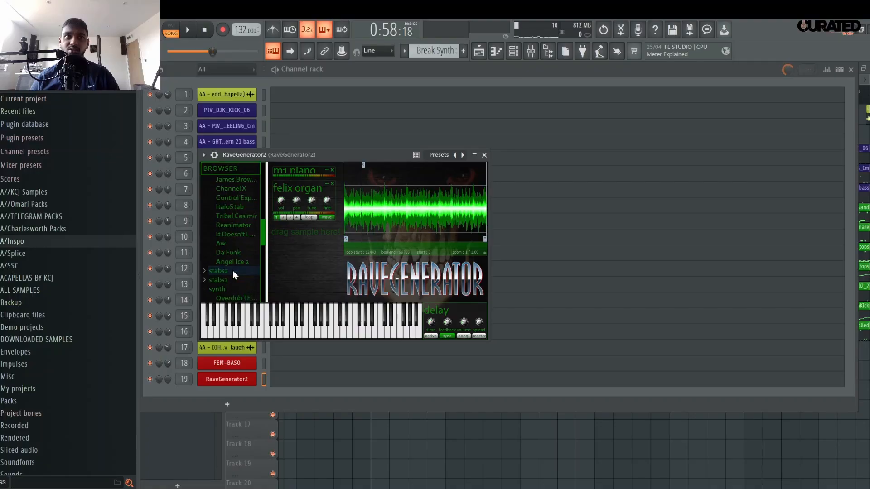
{"action": "scroll", "coordinate": [232, 270], "scroll_direction": "down", "scroll_amount": 5}
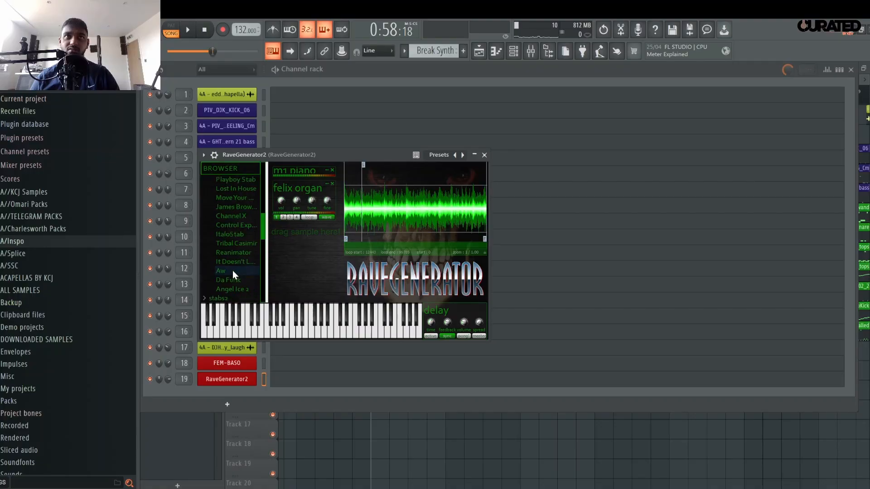
{"action": "left_click", "coordinate": [332, 171]}
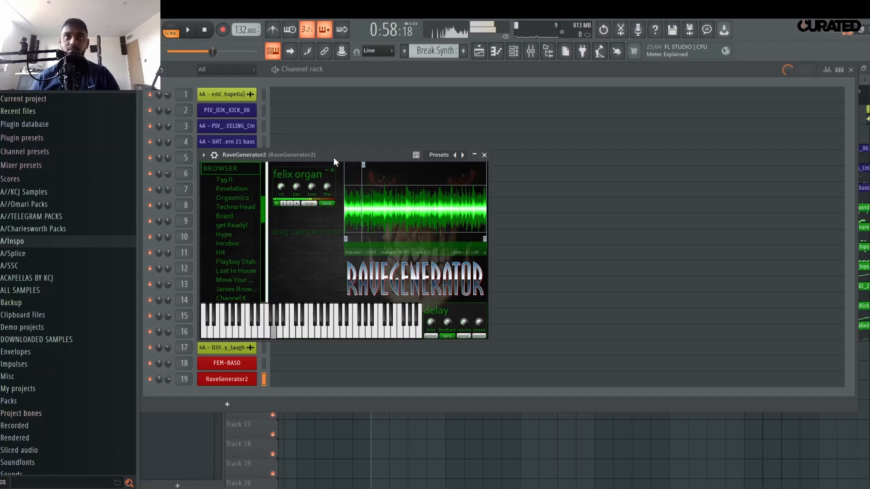
{"action": "scroll", "coordinate": [252, 280], "scroll_direction": "down", "scroll_amount": 3}
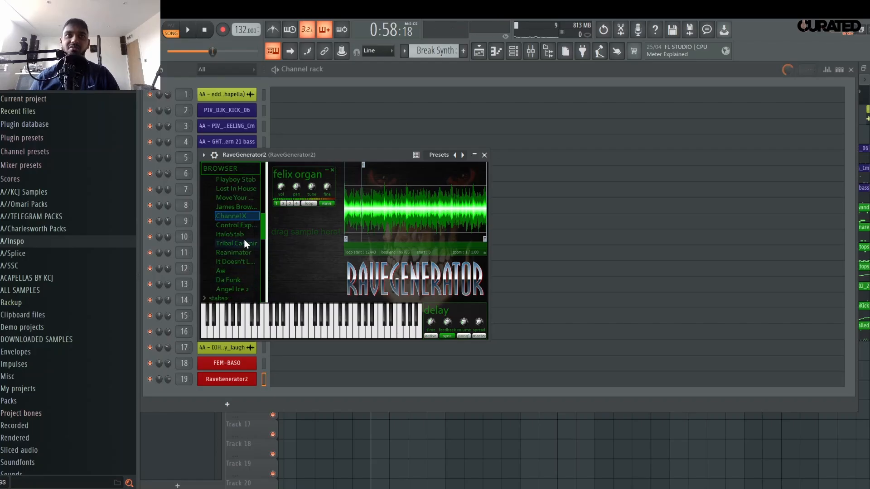
{"action": "left_click", "coordinate": [241, 224]}
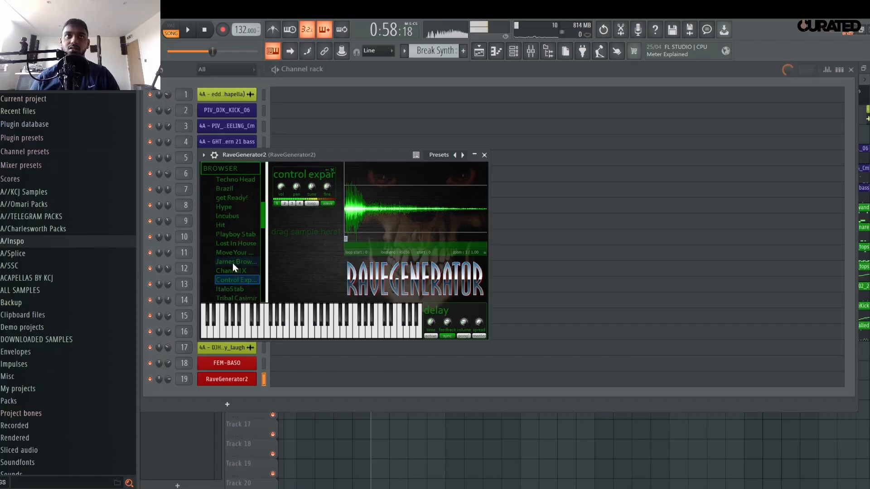
Collapse the synth category, expand stabs2 and load the Powerrr sample alongside the Control Exp stab.
{"action": "scroll", "coordinate": [232, 263], "scroll_direction": "up", "scroll_amount": 3}
{"action": "scroll", "coordinate": [232, 262], "scroll_direction": "up", "scroll_amount": 2}
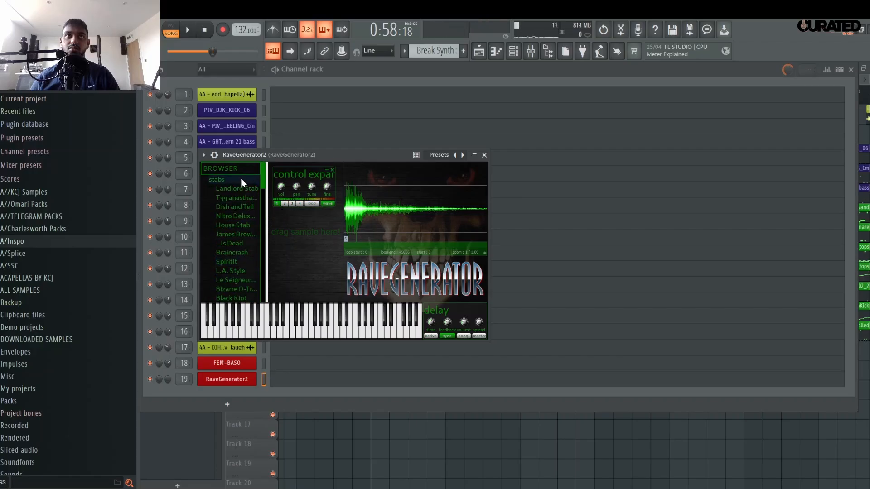
{"action": "scroll", "coordinate": [224, 227], "scroll_direction": "down", "scroll_amount": 5}
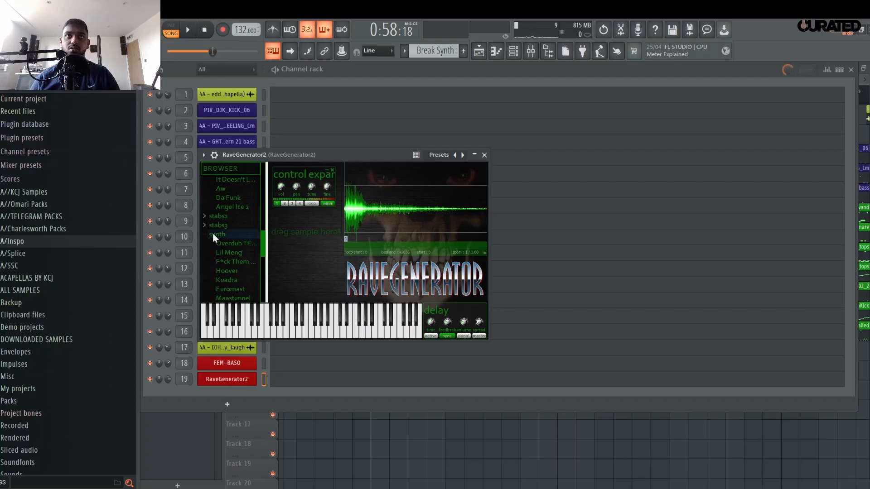
{"action": "left_click", "coordinate": [212, 234]}
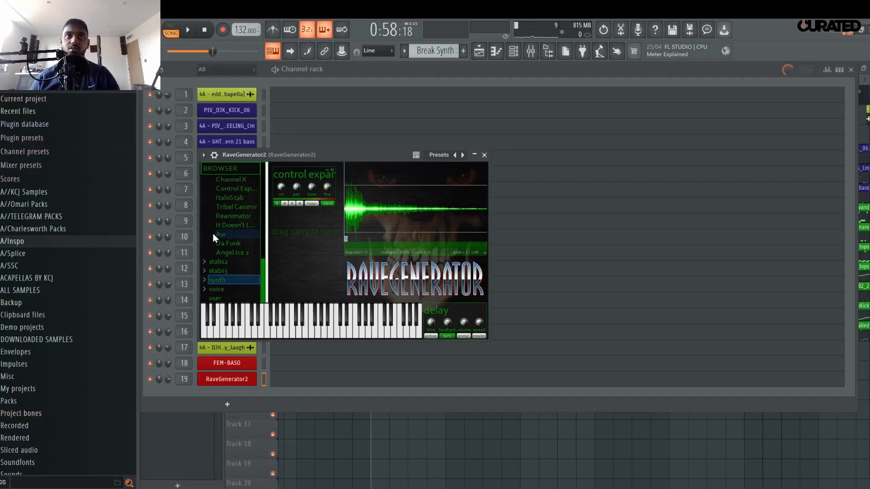
{"action": "left_click", "coordinate": [211, 261]}
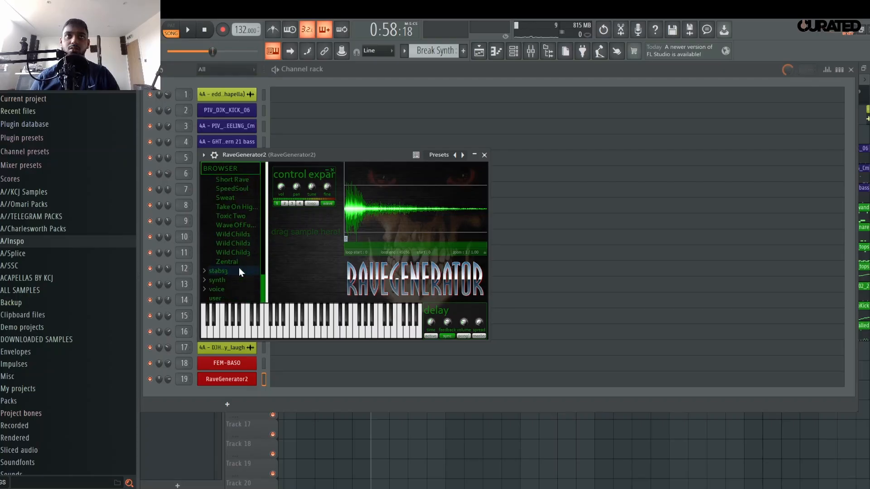
{"action": "scroll", "coordinate": [239, 268], "scroll_direction": "up", "scroll_amount": 4}
{"action": "left_click", "coordinate": [241, 262]}
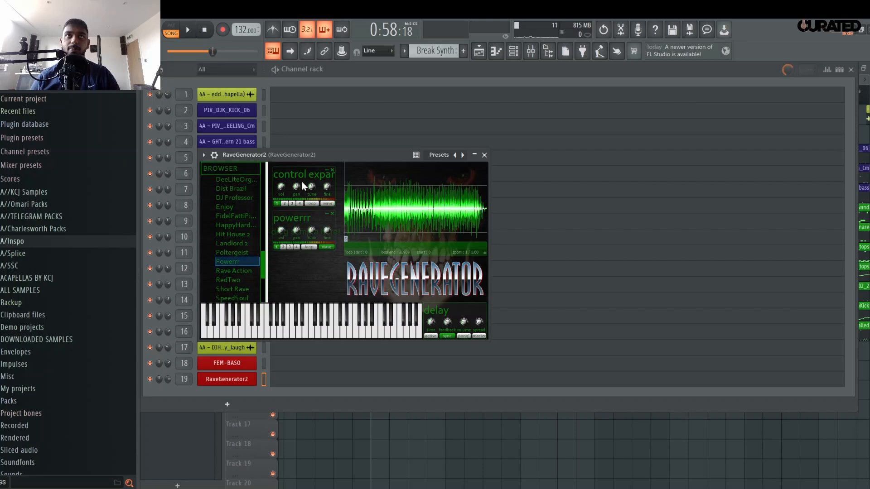
Remove the Control Exp sample from RaveGenerator2, check the Break Synth clips in the playlist, and return to the channel rack.
{"action": "left_click", "coordinate": [331, 171]}
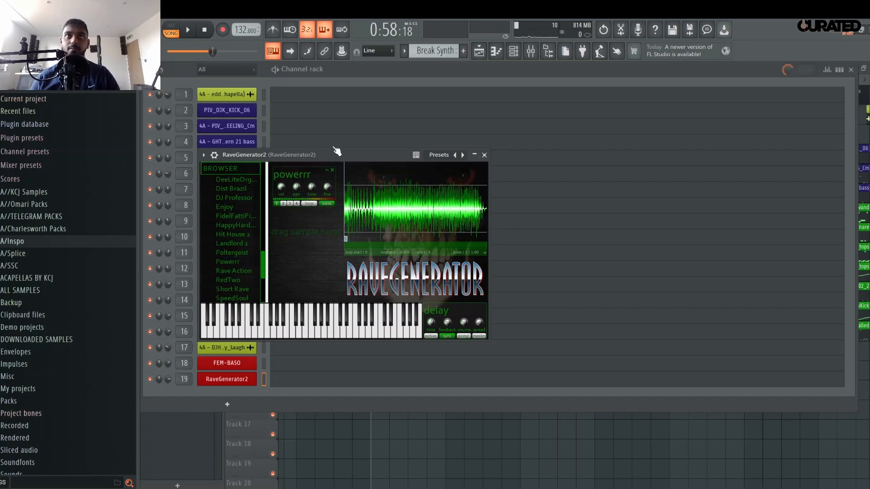
{"action": "key", "text": "F7"}
{"action": "left_click", "coordinate": [494, 54]}
{"action": "left_click", "coordinate": [482, 55]}
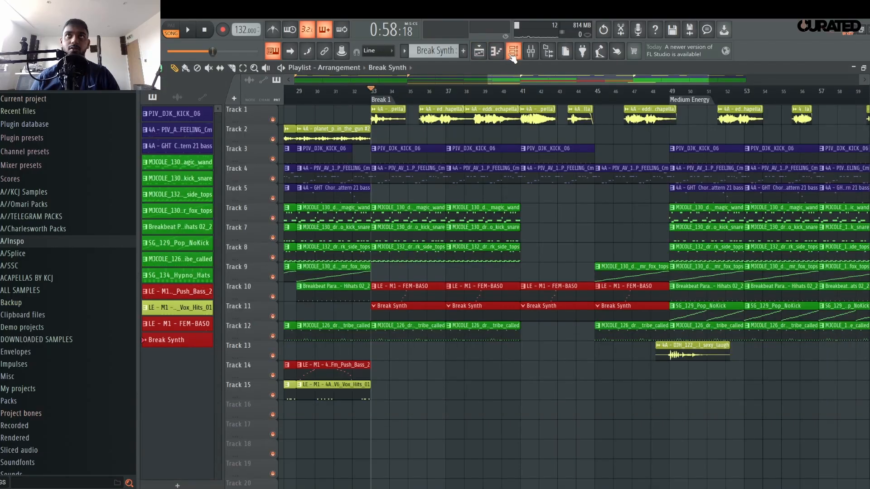
{"action": "left_click", "coordinate": [513, 54]}
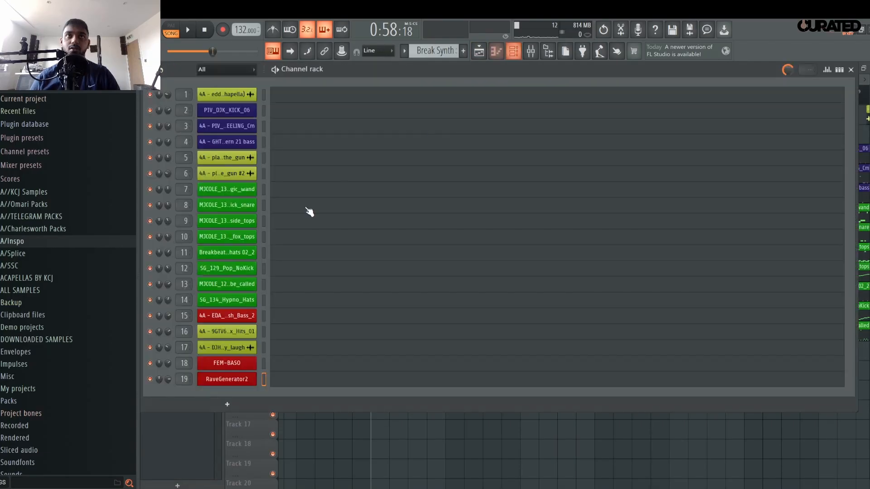
Swap RaveGenerator2's Powerrr sample for House Stab, audition it against the track, and remove it.
{"action": "left_click", "coordinate": [221, 383]}
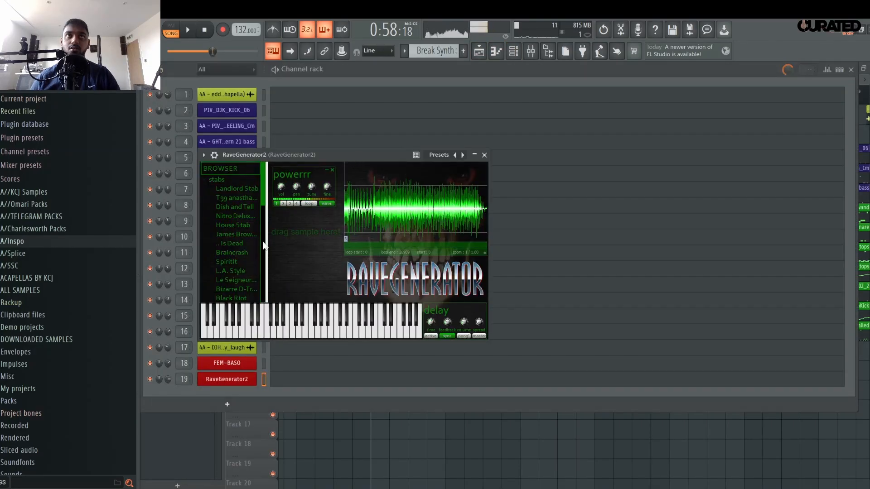
{"action": "left_click", "coordinate": [235, 224]}
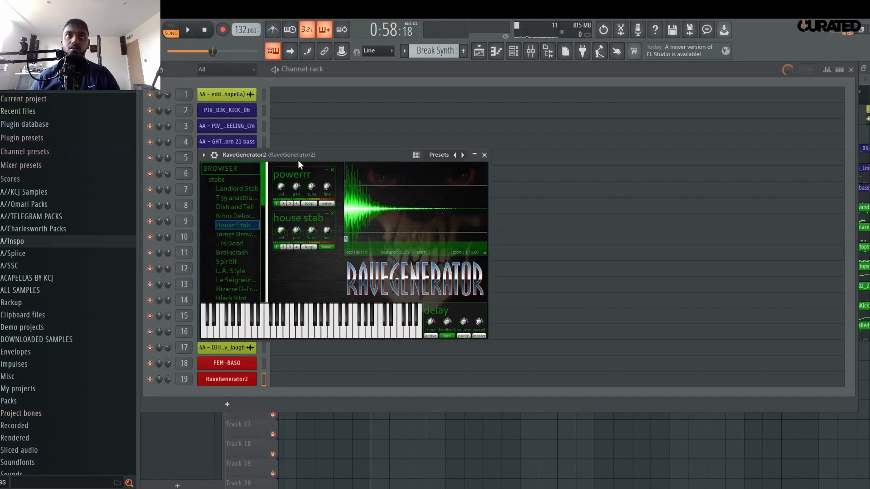
{"action": "left_click", "coordinate": [332, 170]}
{"action": "key", "text": "space"}
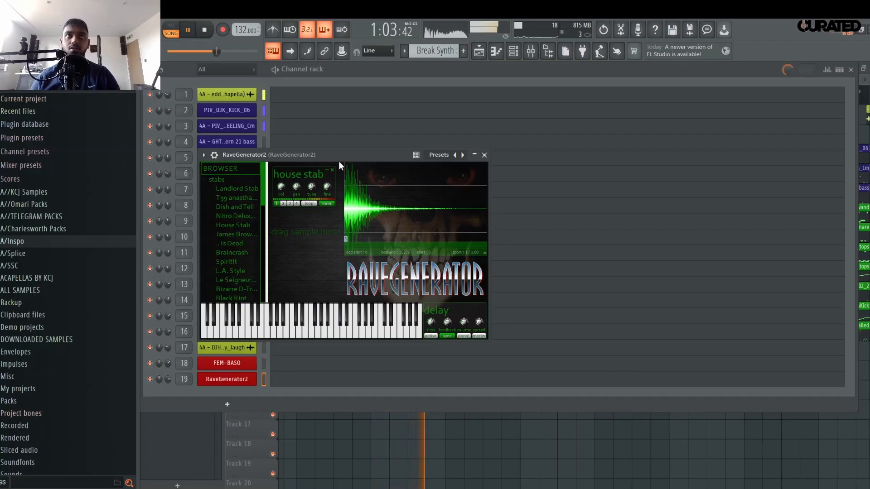
{"action": "key", "text": "space"}
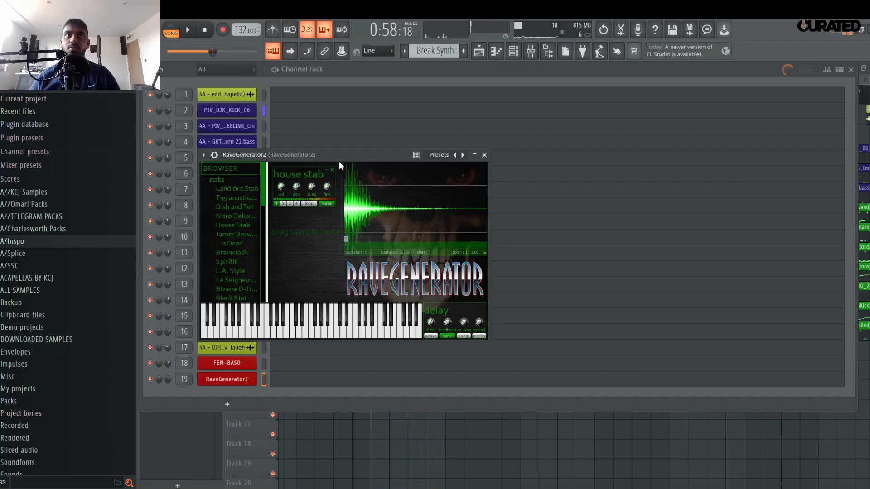
{"action": "left_click", "coordinate": [332, 170]}
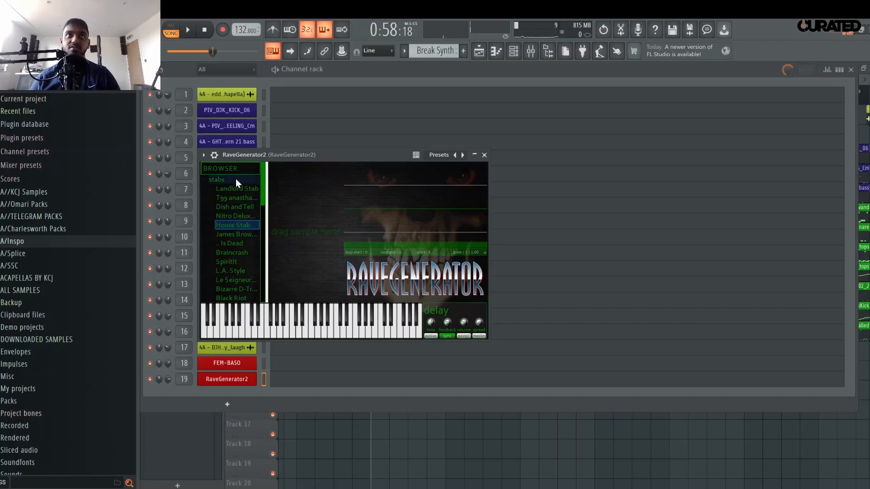
Expand RaveGenerator2's voice category, load the wooooo sample, and audition it at a few pitches.
{"action": "scroll", "coordinate": [219, 246], "scroll_direction": "down", "scroll_amount": 6}
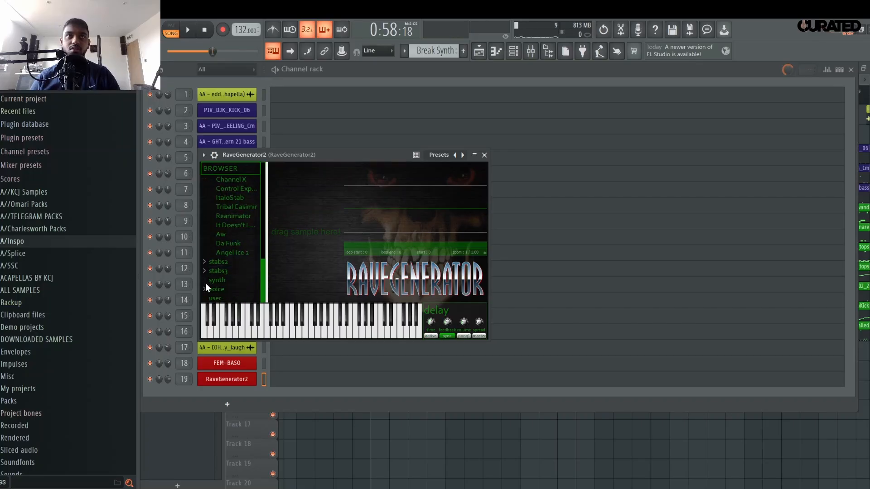
{"action": "left_click", "coordinate": [205, 289]}
{"action": "scroll", "coordinate": [230, 279], "scroll_direction": "down", "scroll_amount": 4}
{"action": "left_click_drag", "start_coordinate": [232, 245], "coordinate": [310, 166]}
{"action": "left_click", "coordinate": [319, 154]}
{"action": "key", "text": "v"}
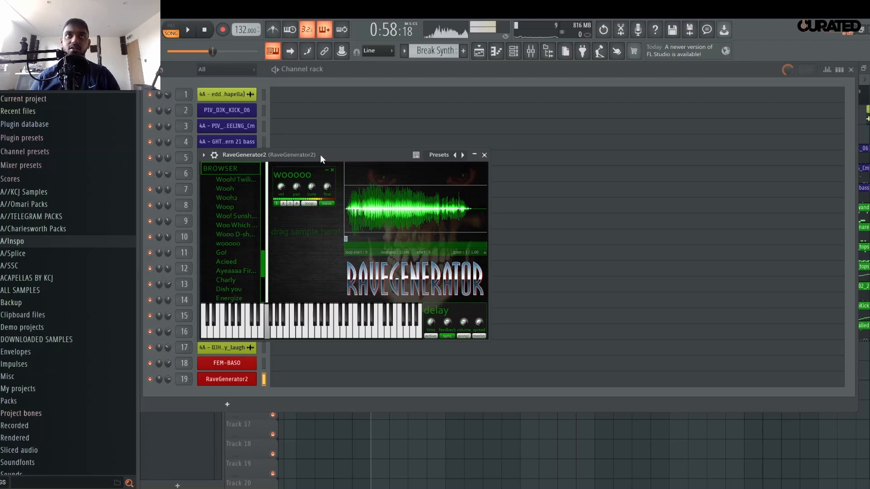
{"action": "key", "text": "b"}
{"action": "key", "text": "x"}
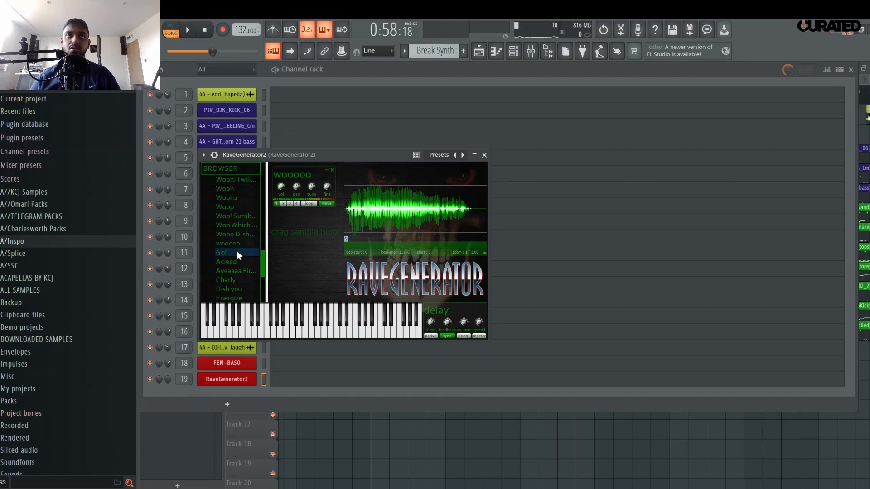
Try the Go! and Ayeaaaa First voice samples in place of wooooo, and collapse the sample slot.
{"action": "left_click_drag", "start_coordinate": [238, 253], "coordinate": [333, 166]}
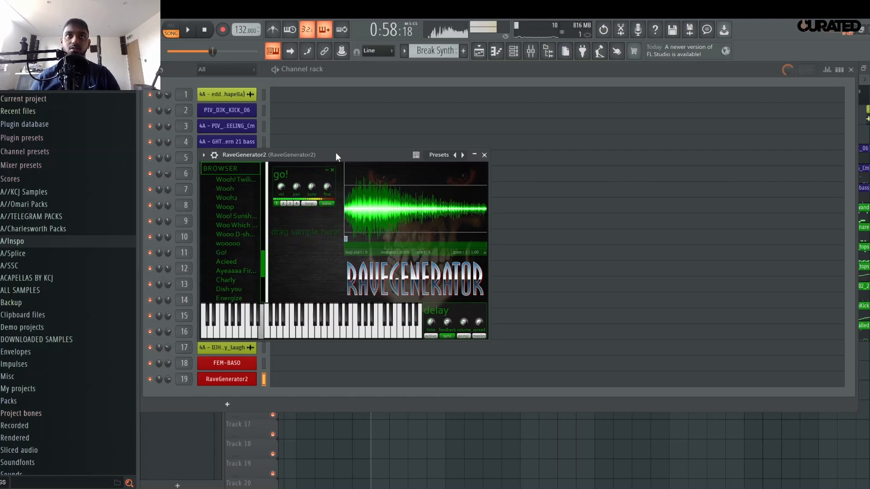
{"action": "left_click_drag", "start_coordinate": [238, 271], "coordinate": [306, 230]}
{"action": "left_click", "coordinate": [331, 167]}
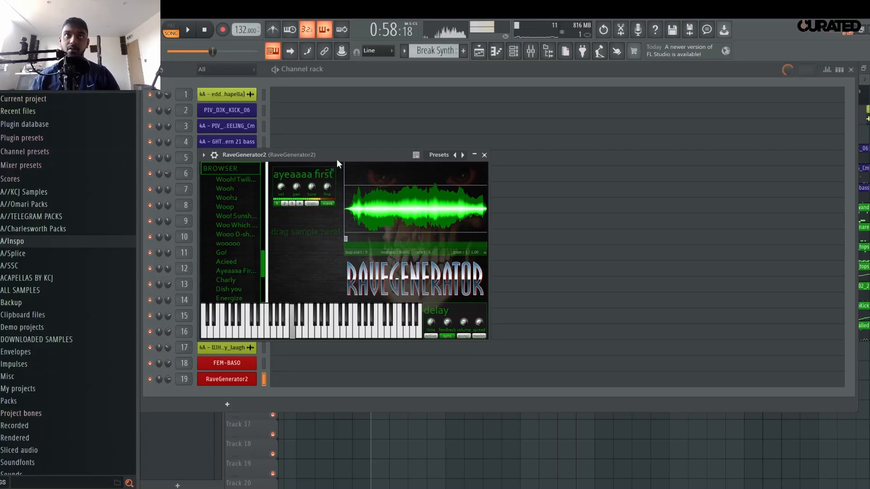
{"action": "left_click", "coordinate": [328, 171]}
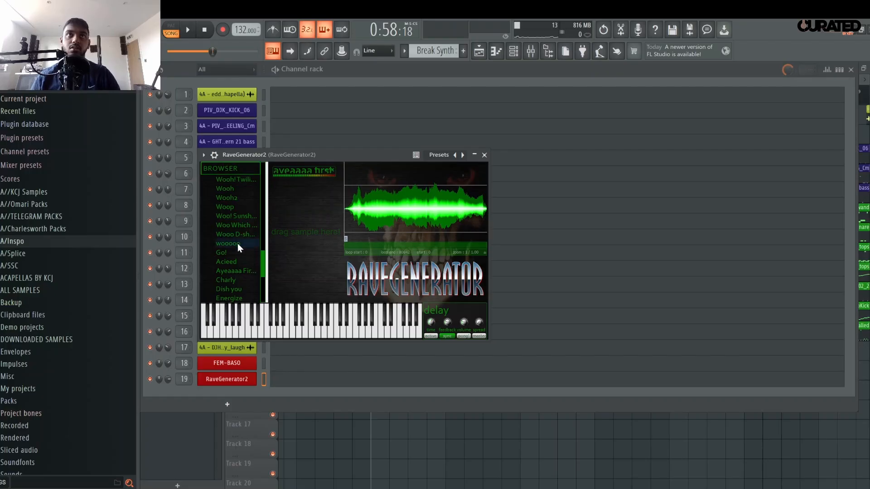
Load the wooooo voice sample back into RaveGenerator2, audition it at several pitches, and close the plugin window.
{"action": "left_click_drag", "start_coordinate": [237, 244], "coordinate": [298, 174]}
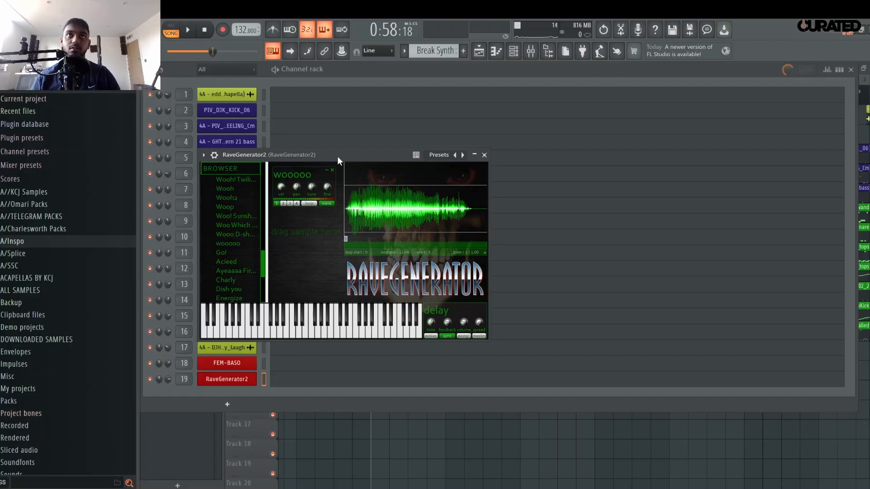
{"action": "key", "text": "c"}
{"action": "key", "text": "e"}
{"action": "key", "text": "e"}
{"action": "key", "text": "w"}
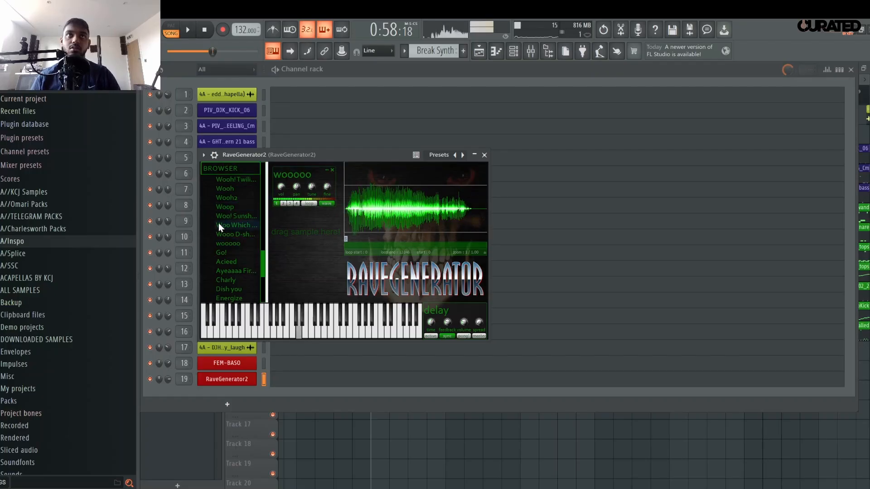
{"action": "left_click", "coordinate": [484, 155]}
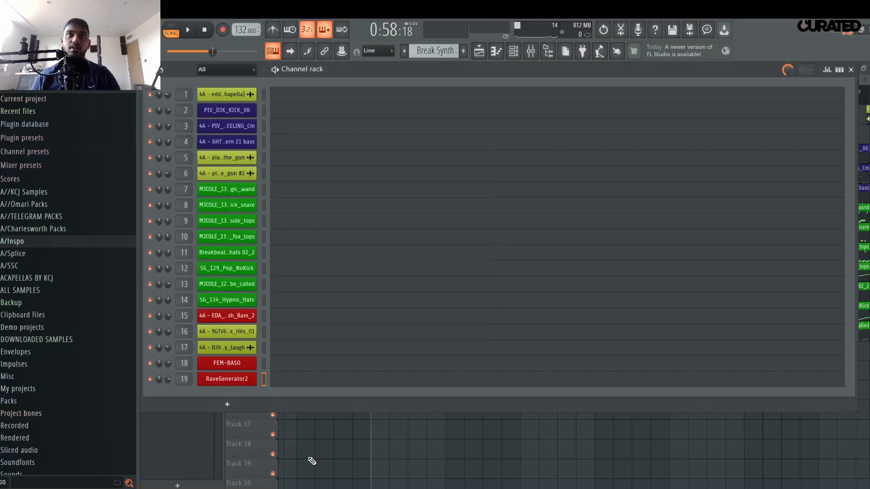
Add a short C5 note ending at bar 3 in RaveGenerator2's Break Synth piano roll and listen to it with the track.
{"action": "left_click", "coordinate": [340, 382]}
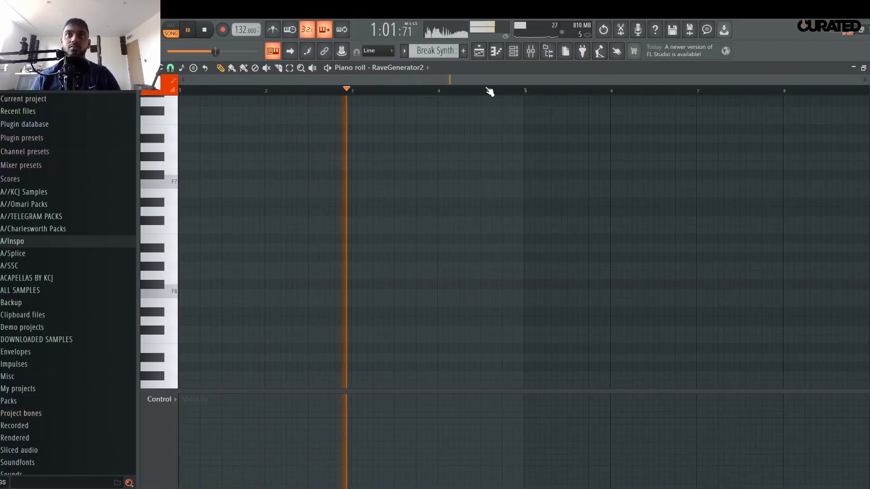
{"action": "scroll", "coordinate": [488, 90], "scroll_direction": "up", "scroll_amount": 3}
{"action": "scroll", "coordinate": [489, 90], "scroll_direction": "down", "scroll_amount": 2}
{"action": "key", "text": "space"}
{"action": "key", "text": "space"}
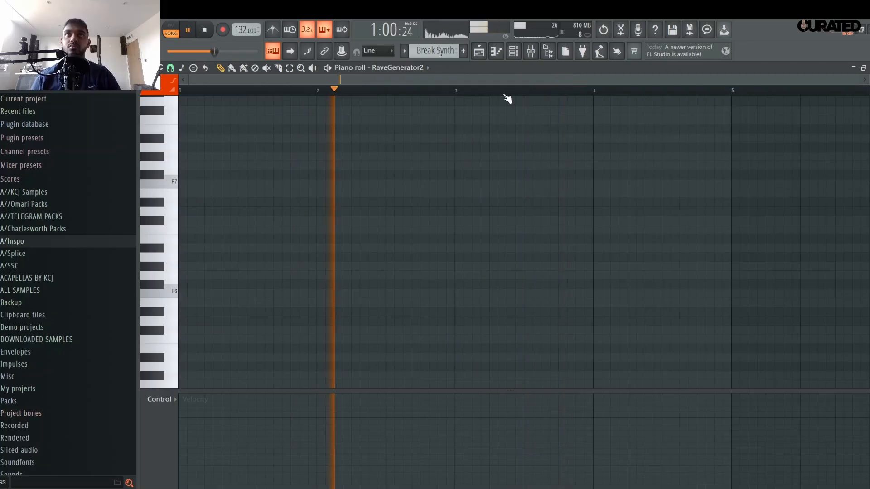
{"action": "left_click", "coordinate": [444, 302]}
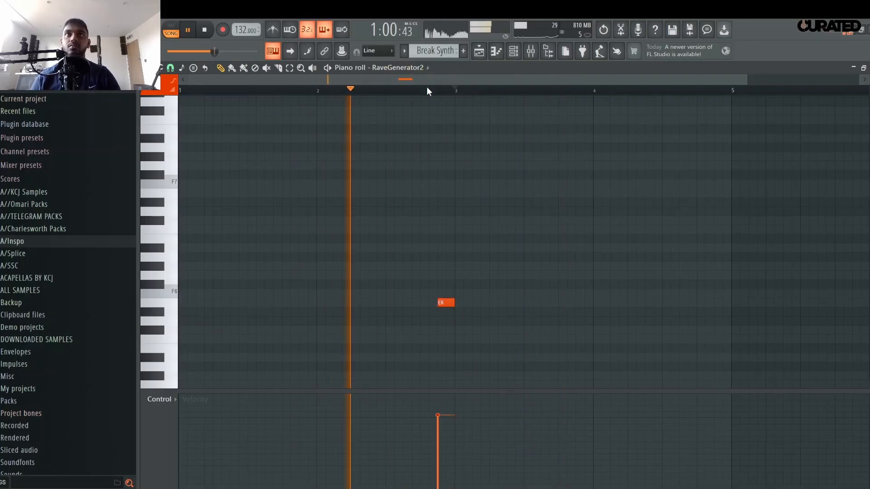
{"action": "right_click", "coordinate": [446, 304]}
{"action": "scroll", "coordinate": [447, 325], "scroll_direction": "down", "scroll_amount": 3}
{"action": "left_click", "coordinate": [443, 311]}
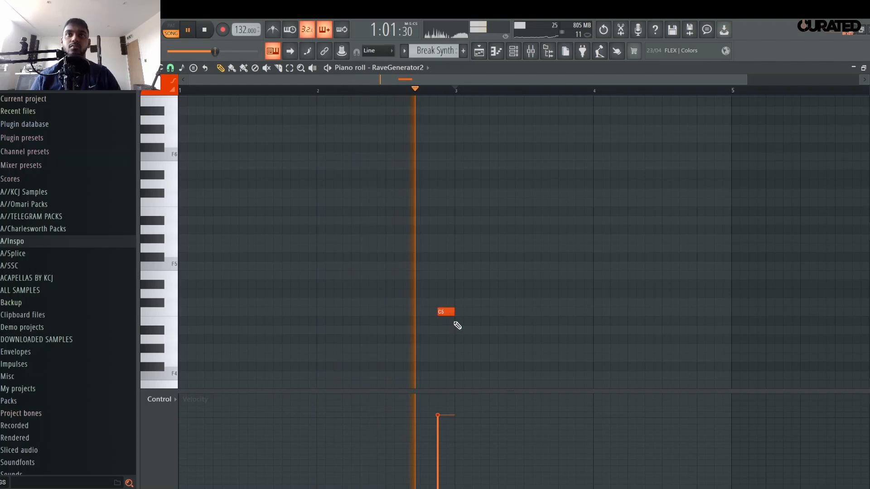
{"action": "scroll", "coordinate": [480, 98], "scroll_direction": "down", "scroll_amount": 2}
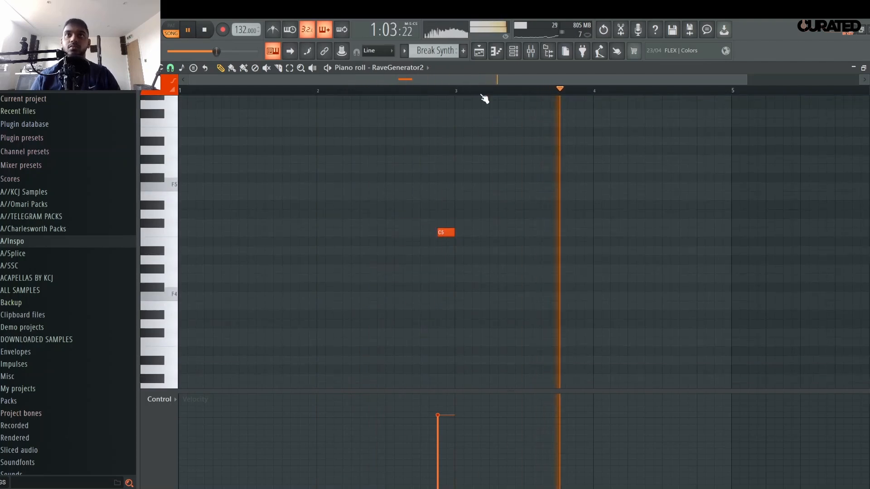
{"action": "scroll", "coordinate": [483, 98], "scroll_direction": "down", "scroll_amount": 1}
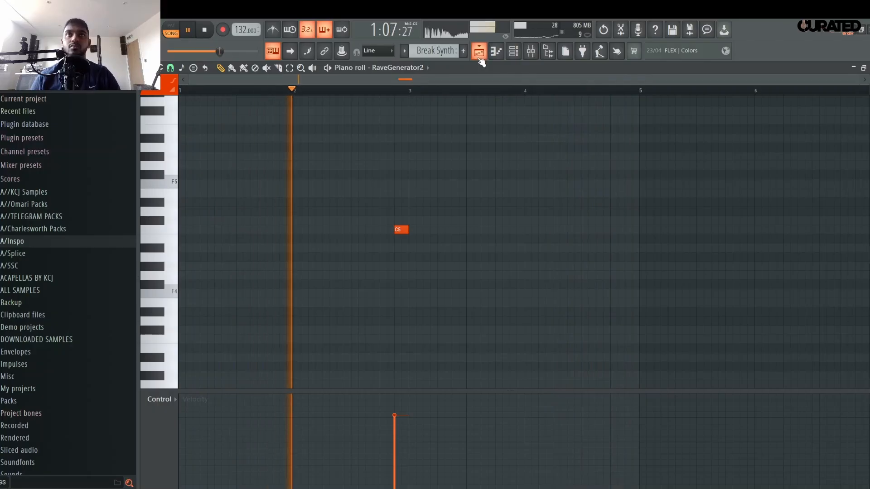
{"action": "scroll", "coordinate": [471, 167], "scroll_direction": "up", "scroll_amount": 1}
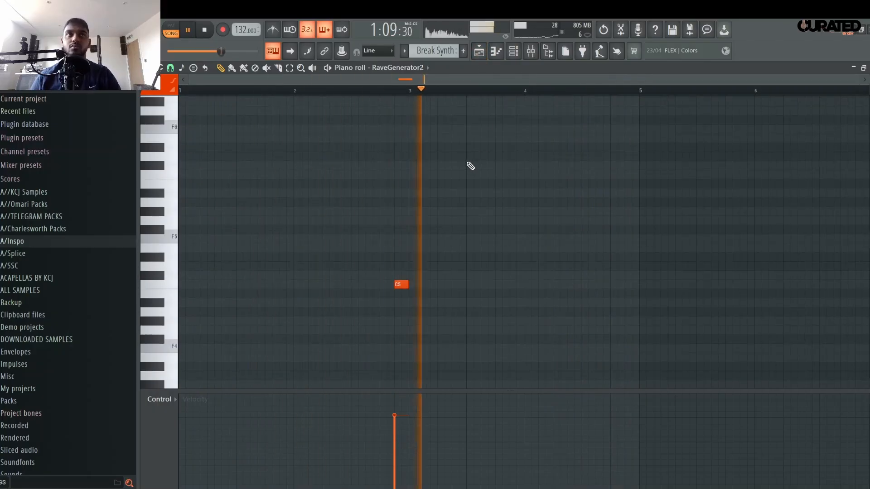
Lower the RaveGenerator2 channel's volume in the channel rack during playback, and stop the track.
{"action": "left_click", "coordinate": [481, 53]}
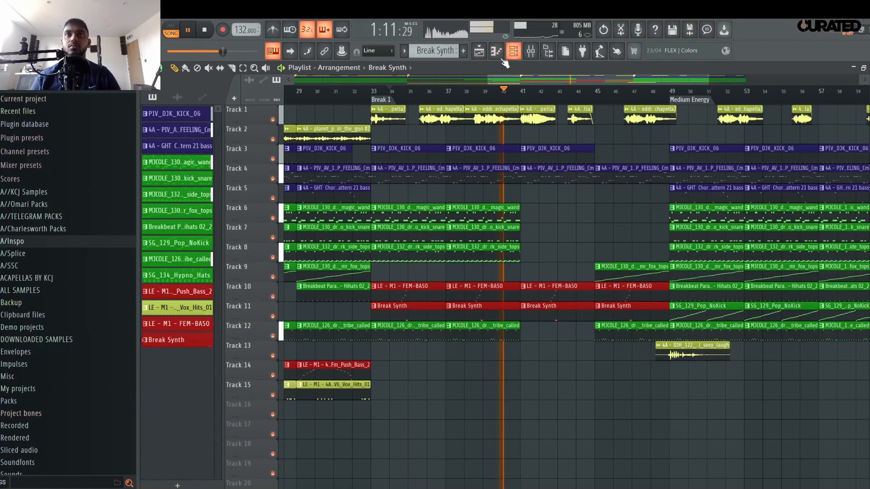
{"action": "left_click", "coordinate": [514, 53]}
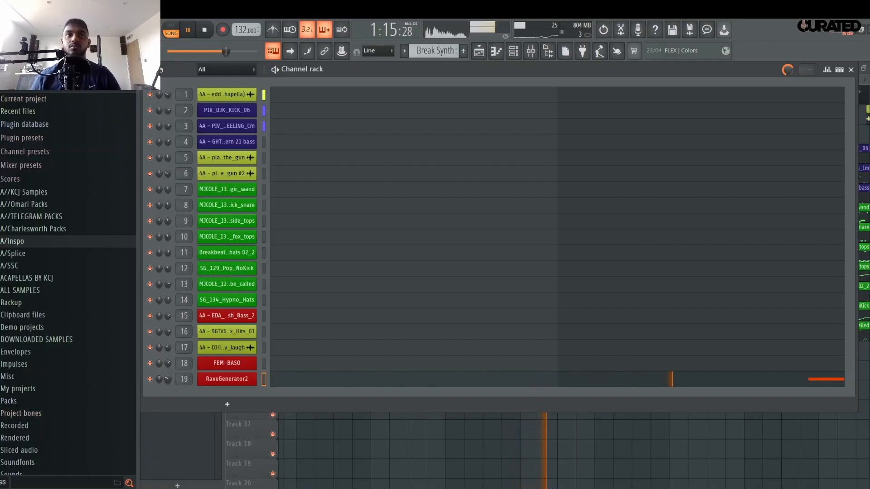
{"action": "left_click_drag", "start_coordinate": [168, 380], "coordinate": [168, 386]}
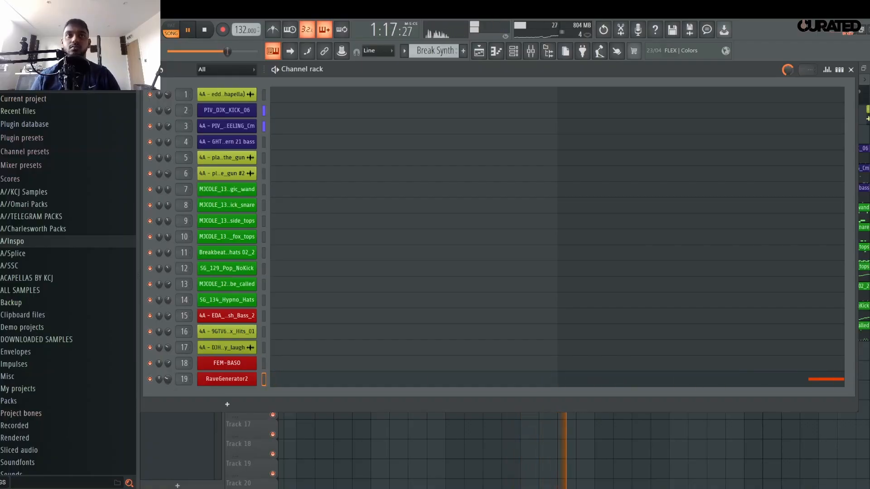
{"action": "key", "text": "space"}
Insert the Crystallizer effect into the first slot of the RaveGenerator2 mixer track.
{"action": "left_click", "coordinate": [531, 53]}
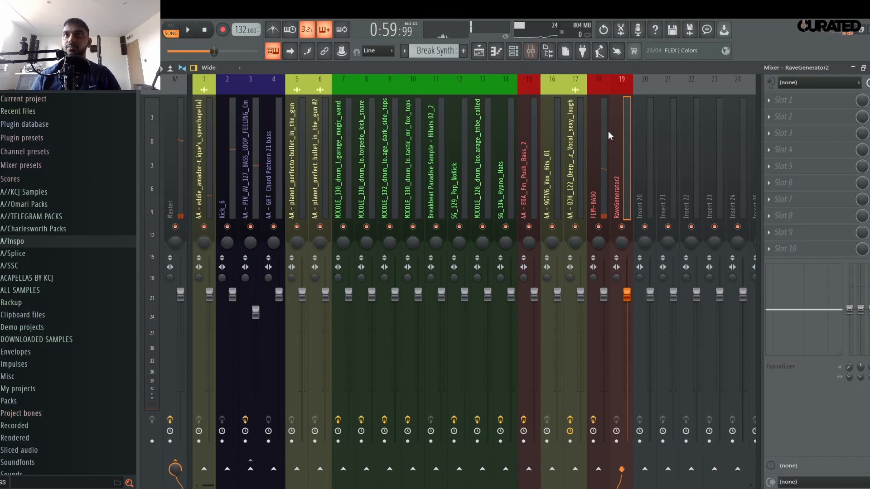
{"action": "key", "text": "space"}
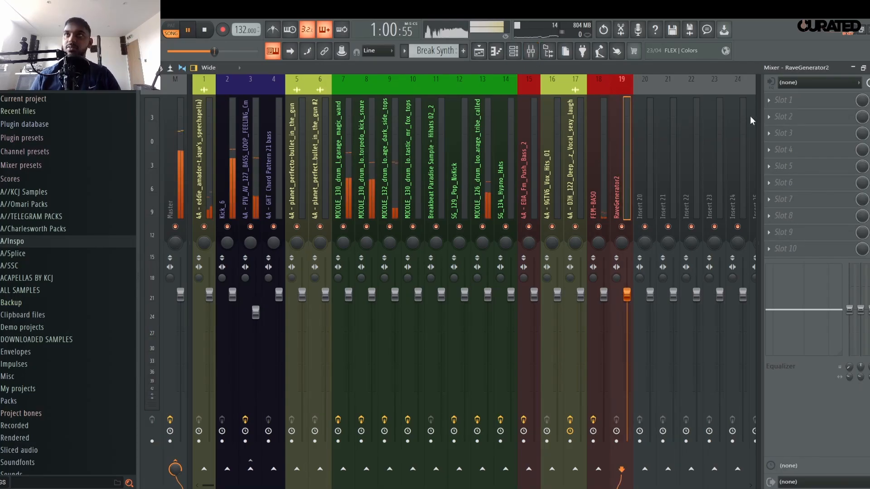
{"action": "key", "text": "space"}
{"action": "left_click", "coordinate": [803, 99]}
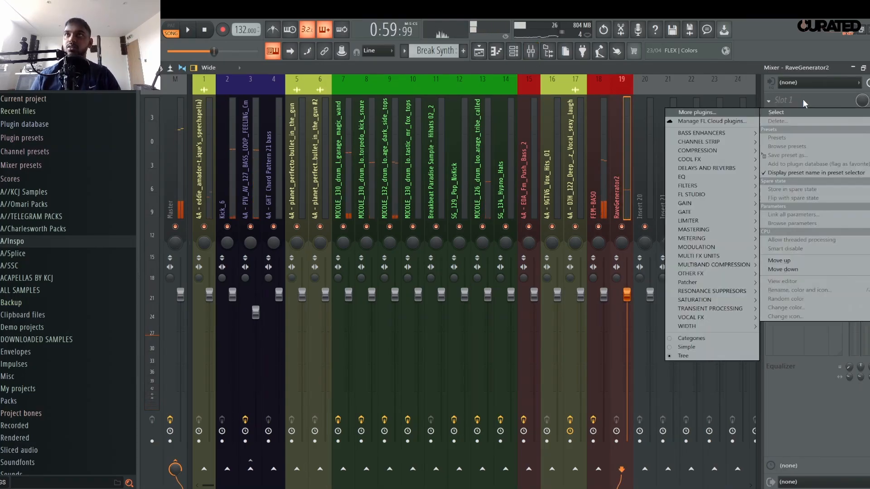
{"action": "mouse_move", "coordinate": [694, 168]}
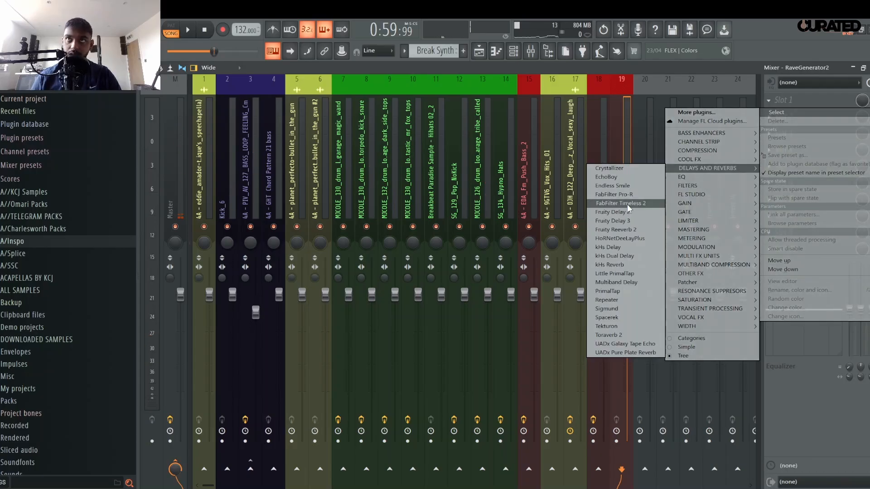
{"action": "left_click", "coordinate": [626, 168]}
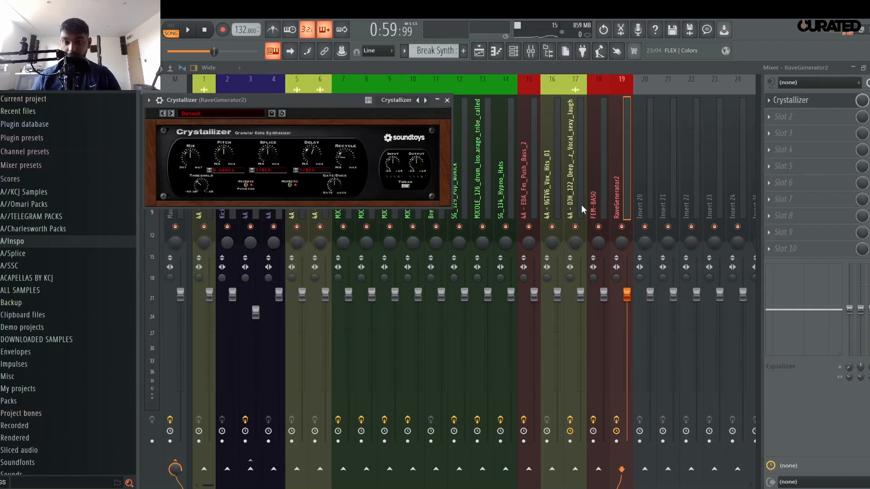
Solo the RaveGenerator2 mixer track, start and stop playback, and reopen the Crystallizer window.
{"action": "left_click_drag", "start_coordinate": [272, 100], "coordinate": [331, 99]}
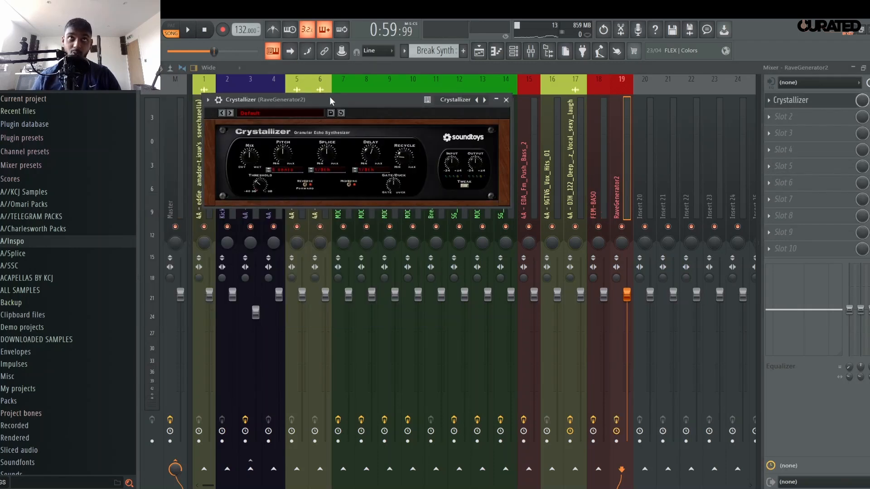
{"action": "right_click", "coordinate": [626, 227]}
{"action": "right_click", "coordinate": [624, 227]}
{"action": "key", "text": "space"}
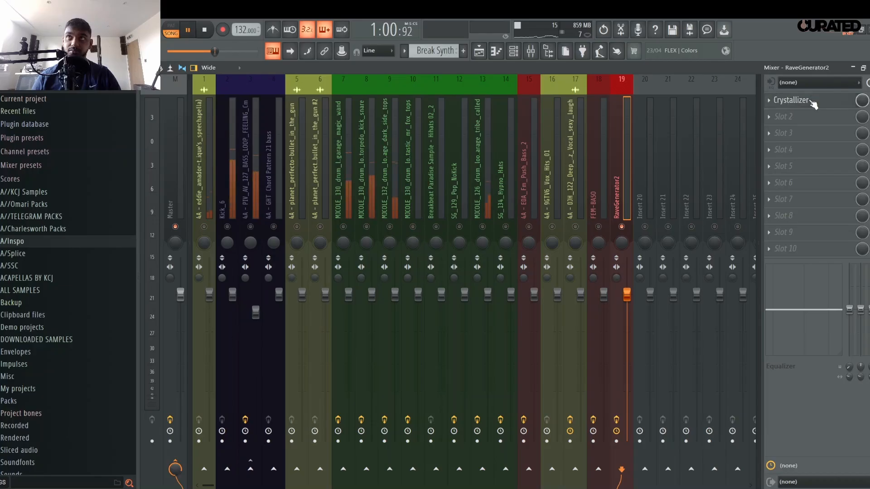
{"action": "left_click", "coordinate": [812, 101]}
{"action": "key", "text": "space"}
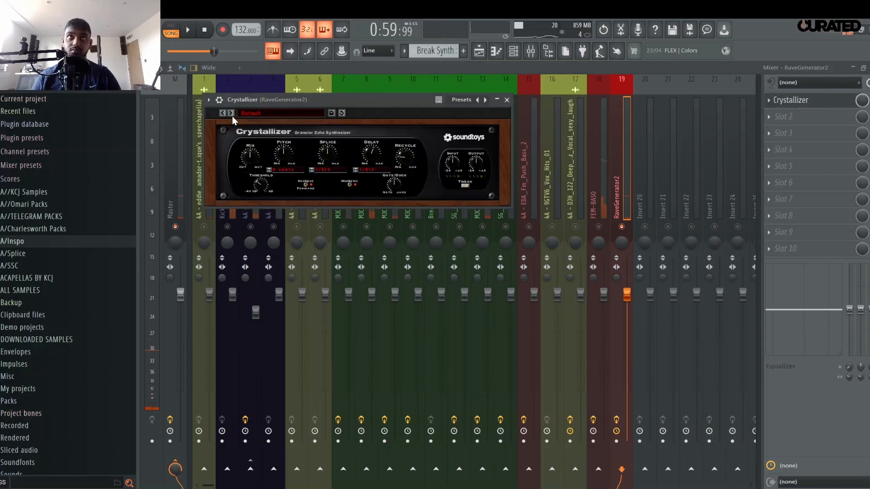
Try Crystallizer's Echo Reverse presets GranTacularEcho, Hendrilizer and Long Reversal Eko on the vocal during playback.
{"action": "left_click", "coordinate": [232, 112]}
{"action": "mouse_move", "coordinate": [260, 140]}
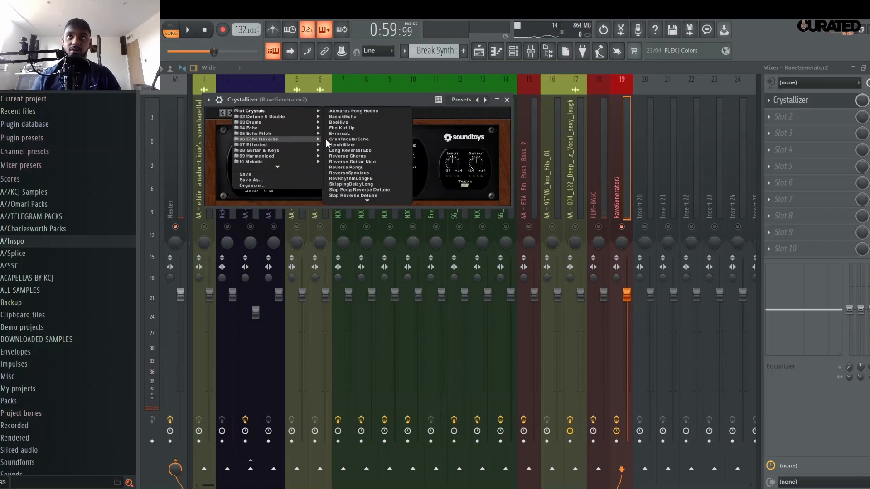
{"action": "left_click", "coordinate": [340, 140]}
{"action": "key", "text": "space"}
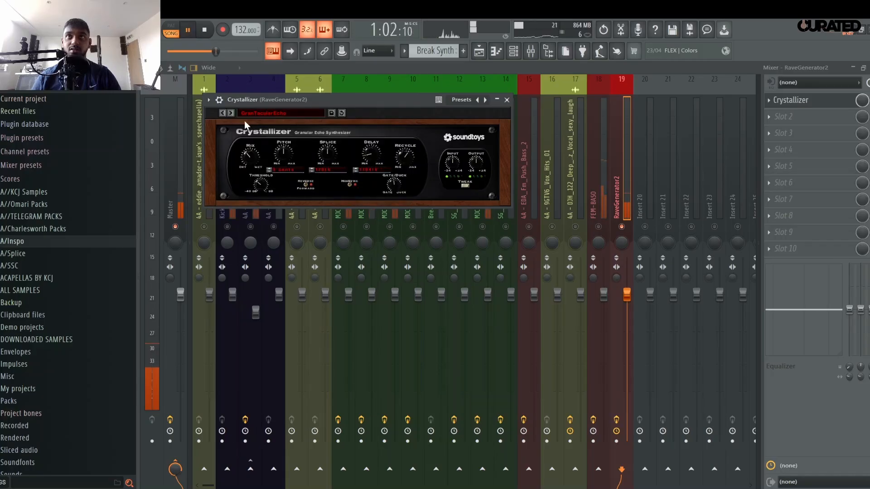
{"action": "left_click", "coordinate": [232, 114]}
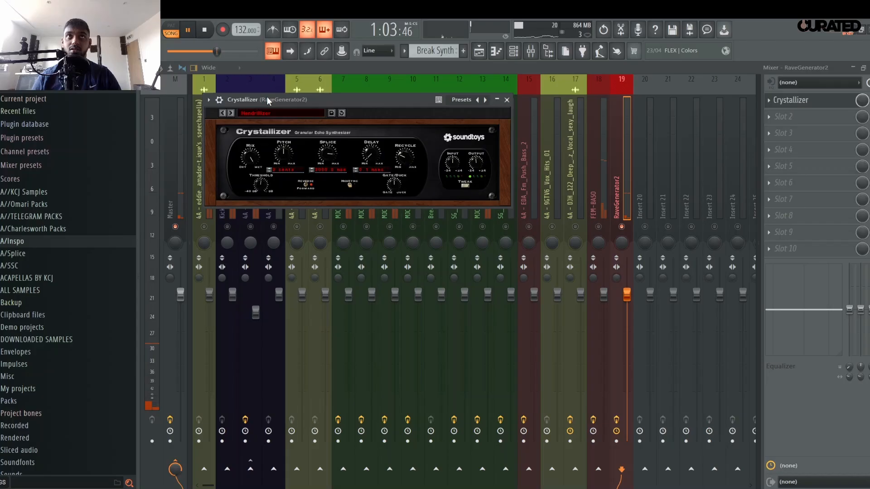
{"action": "left_click", "coordinate": [230, 113]}
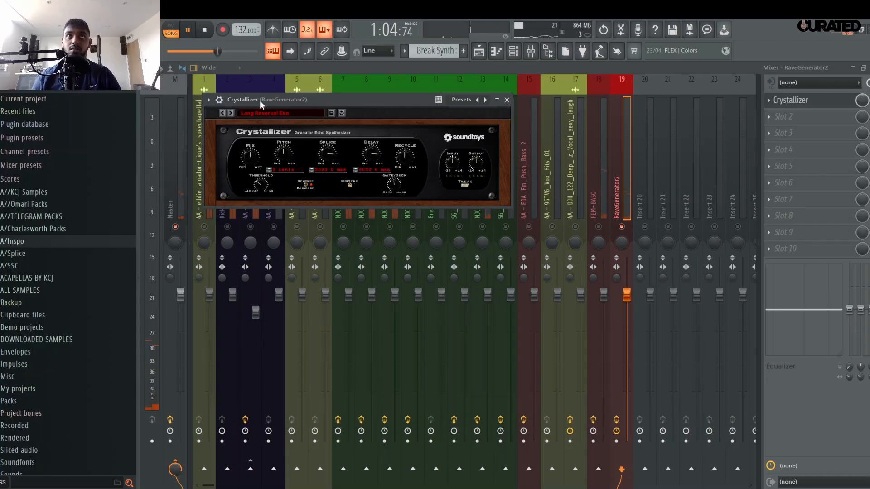
Unmute the torpedo_kick_snare, PIV_AV_127 bass loop and Kick_6 mixer tracks to hear them with RaveGenerator2.
{"action": "left_click", "coordinate": [367, 227]}
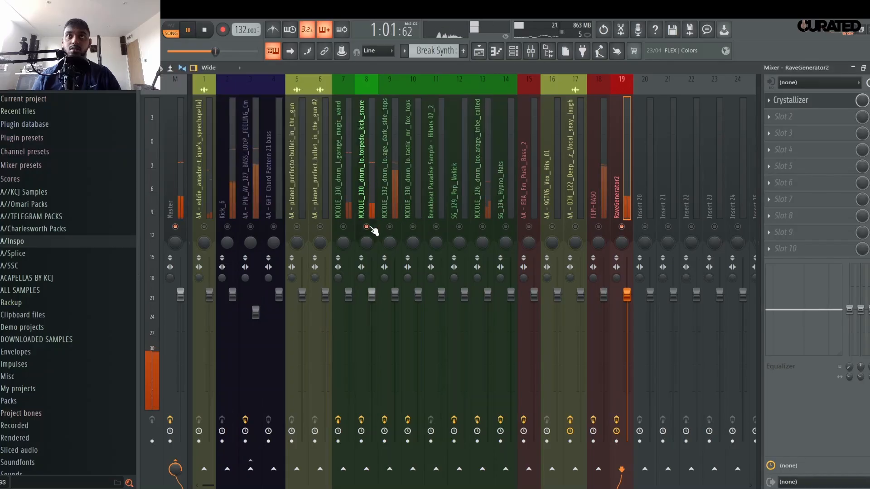
{"action": "left_click", "coordinate": [250, 227]}
{"action": "left_click", "coordinate": [227, 226]}
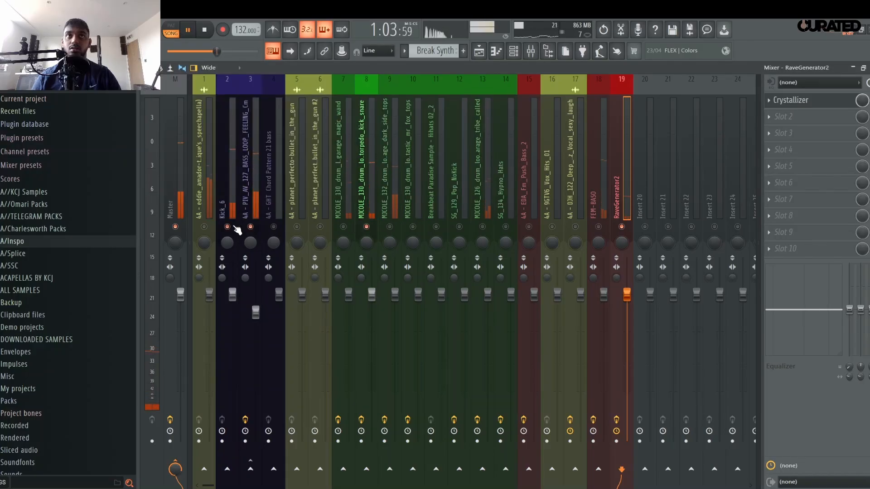
Reopen Crystallizer and audition the Reverse Pongs and RevRhythmLongFB presets with the drums and bass.
{"action": "left_click", "coordinate": [806, 104]}
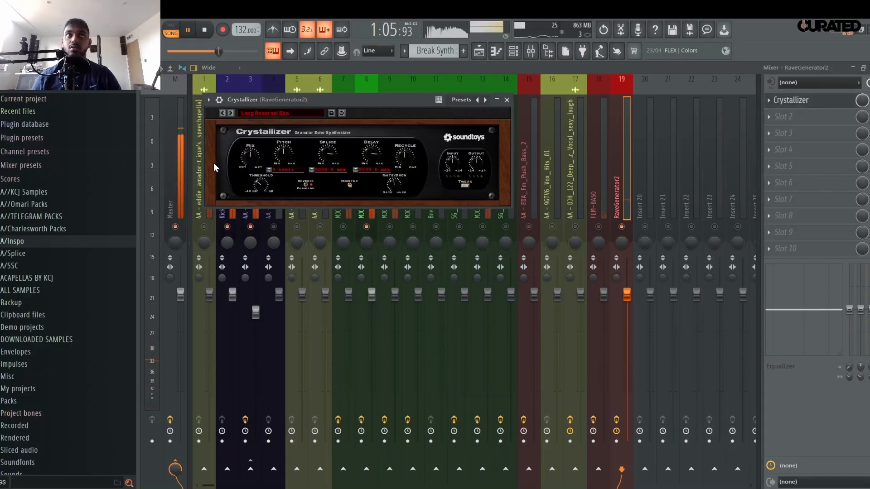
{"action": "left_click", "coordinate": [232, 116]}
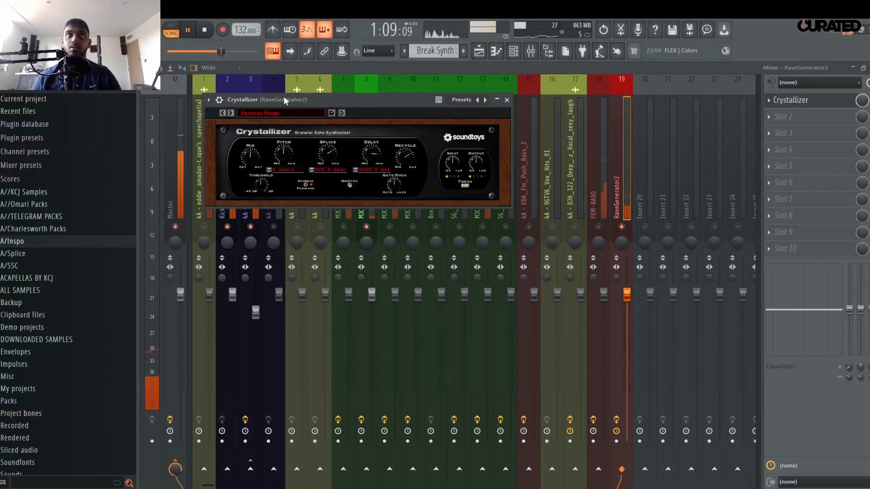
{"action": "left_click", "coordinate": [230, 113]}
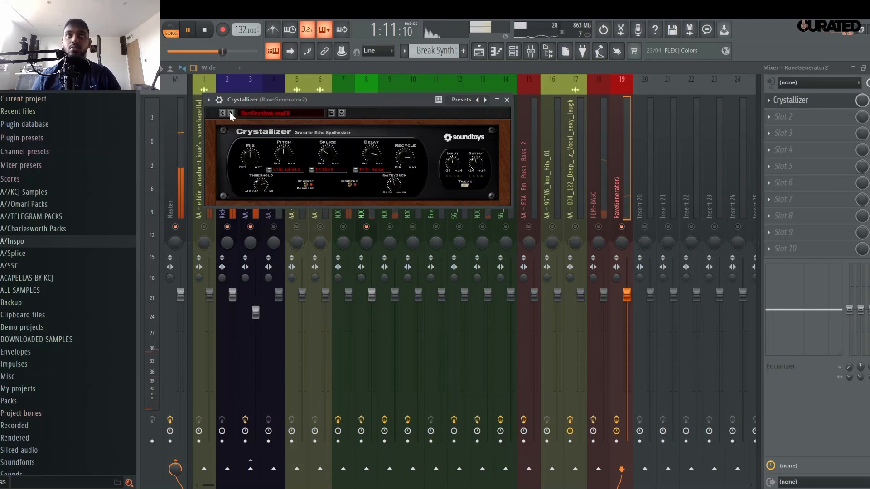
Try Crystallizer's GrindySpringVerb and Jitter Room presets, and stop playback.
{"action": "left_click", "coordinate": [257, 114]}
{"action": "scroll", "coordinate": [270, 167], "scroll_direction": "down", "scroll_amount": 3}
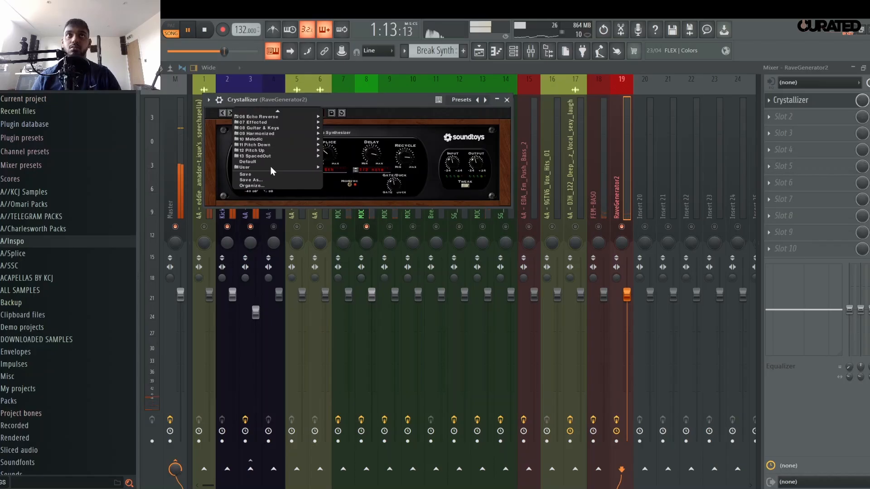
{"action": "mouse_move", "coordinate": [277, 155]}
{"action": "left_click", "coordinate": [349, 149]}
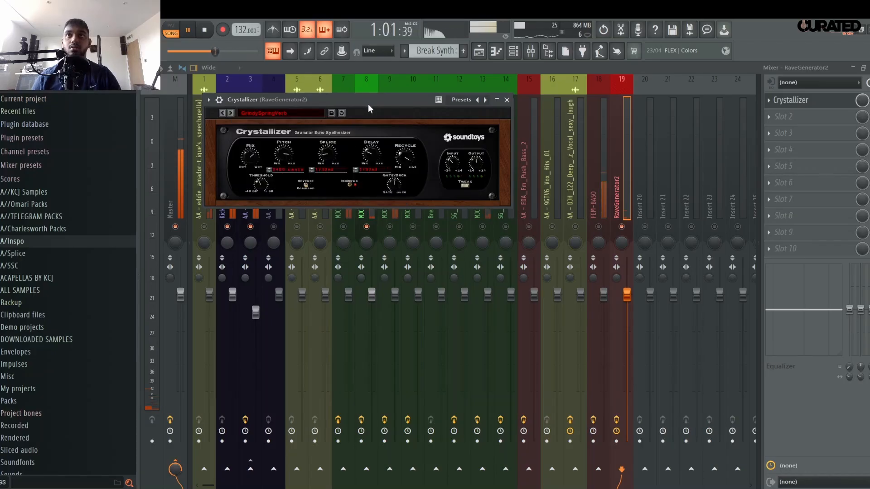
{"action": "left_click", "coordinate": [231, 114]}
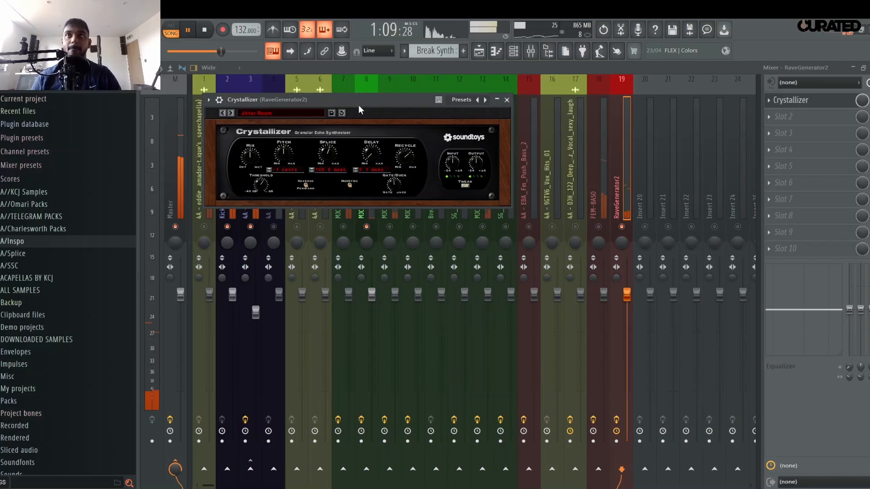
{"action": "key", "text": "space"}
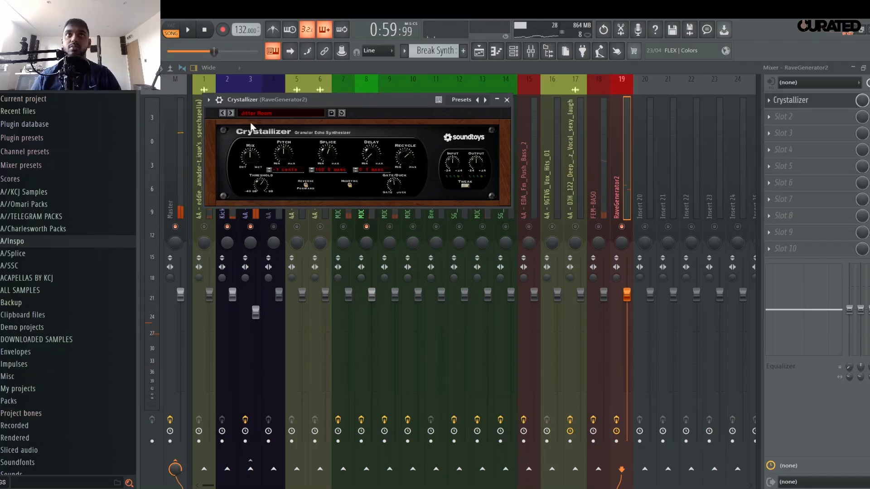
Load the Dull 23 Echoes preset in Crystallizer, raise its Mix during playback, and stop the track.
{"action": "left_click", "coordinate": [251, 113]}
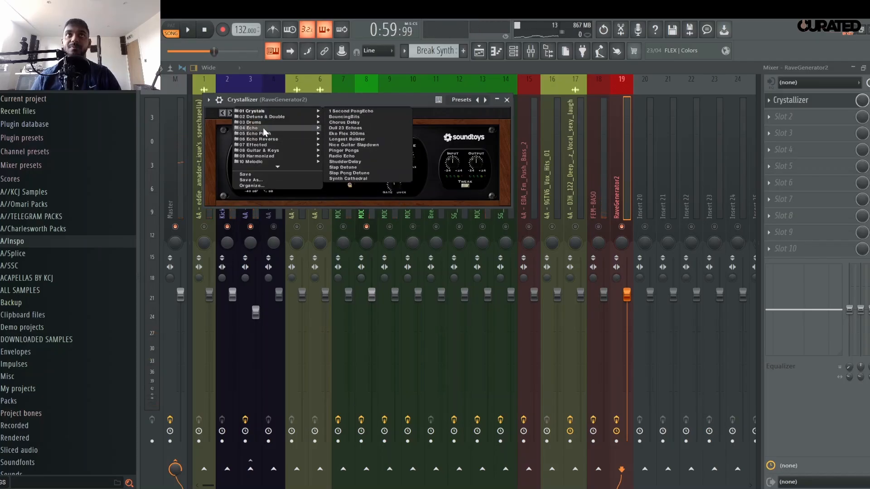
{"action": "left_click", "coordinate": [377, 127]}
{"action": "key", "text": "space"}
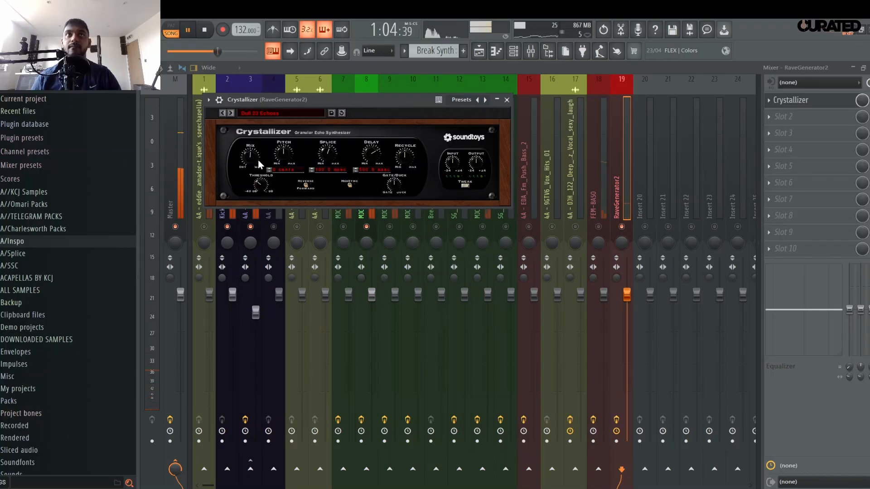
{"action": "left_click_drag", "start_coordinate": [257, 156], "coordinate": [257, 156]}
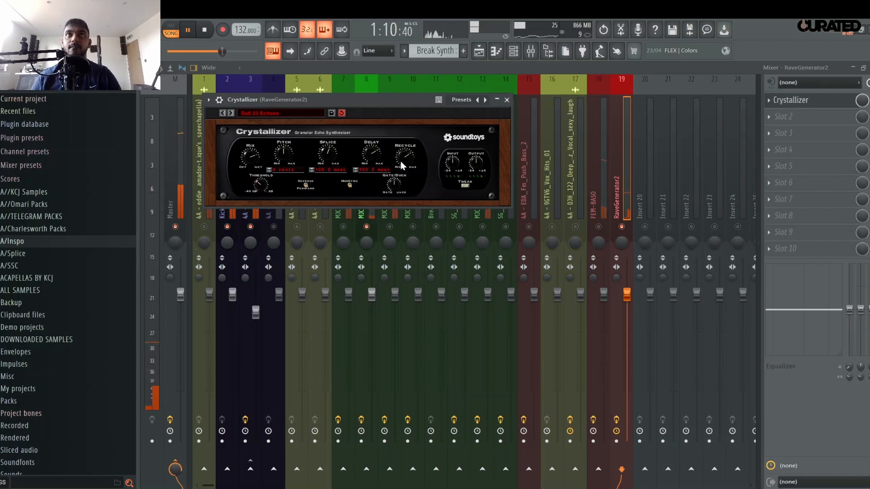
{"action": "key", "text": "space"}
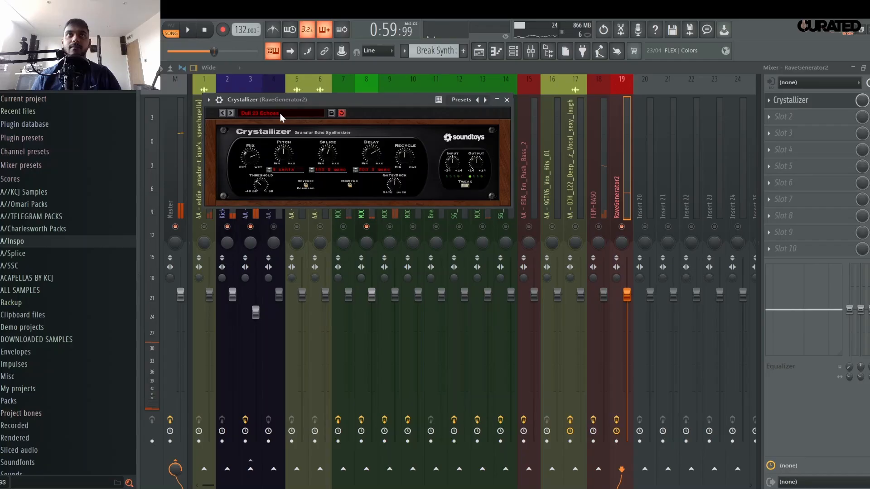
Audition the Longest Builder and Nice Guitar Slapdown presets in Crystallizer, and browse the preset categories with playback stopped.
{"action": "key", "text": "space"}
{"action": "left_click", "coordinate": [231, 113]}
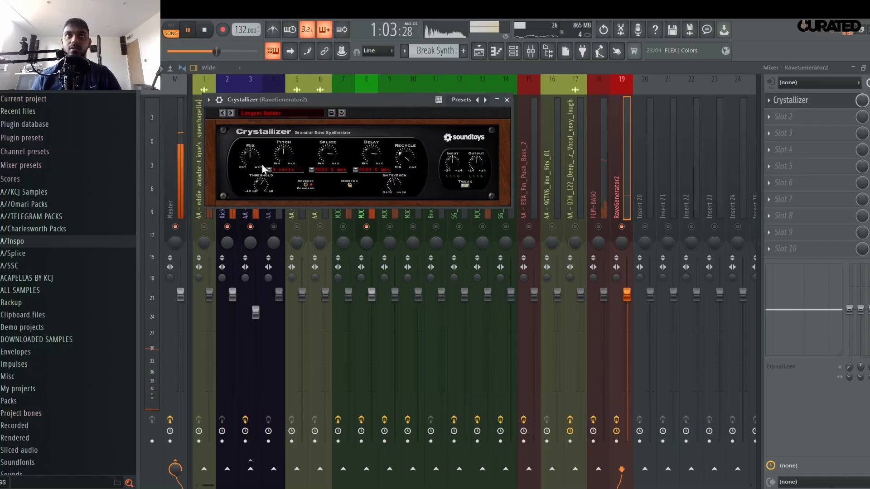
{"action": "left_click", "coordinate": [231, 113]}
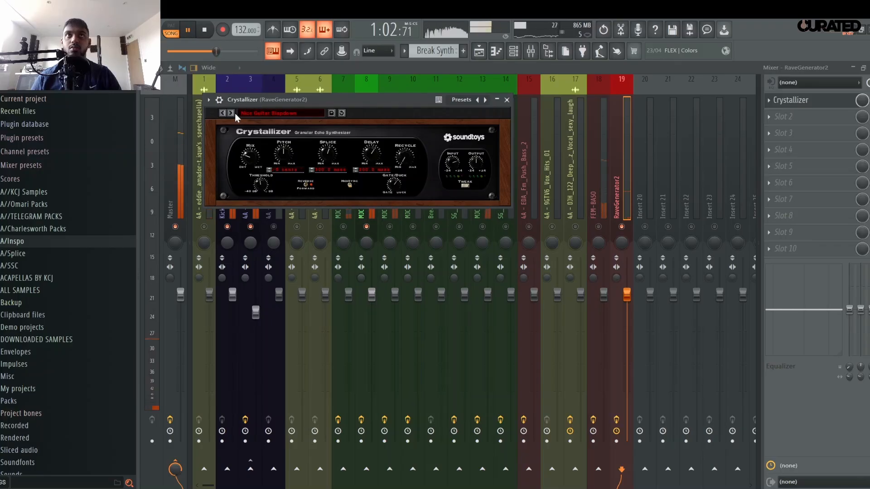
{"action": "key", "text": "space"}
{"action": "left_click", "coordinate": [248, 113]}
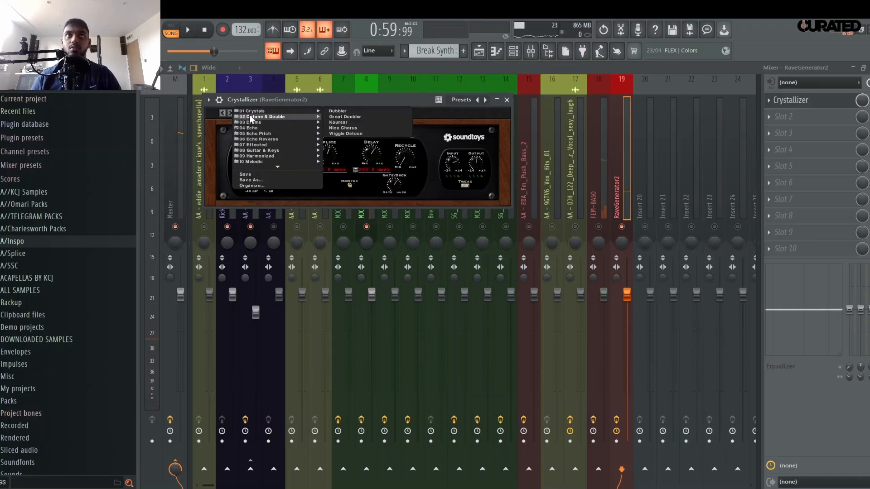
Replace Crystallizer with Fruity Delay 3 in the first slot of the RaveGenerator2 mixer track.
{"action": "left_click", "coordinate": [767, 107]}
{"action": "left_click", "coordinate": [769, 106]}
{"action": "left_click", "coordinate": [778, 120]}
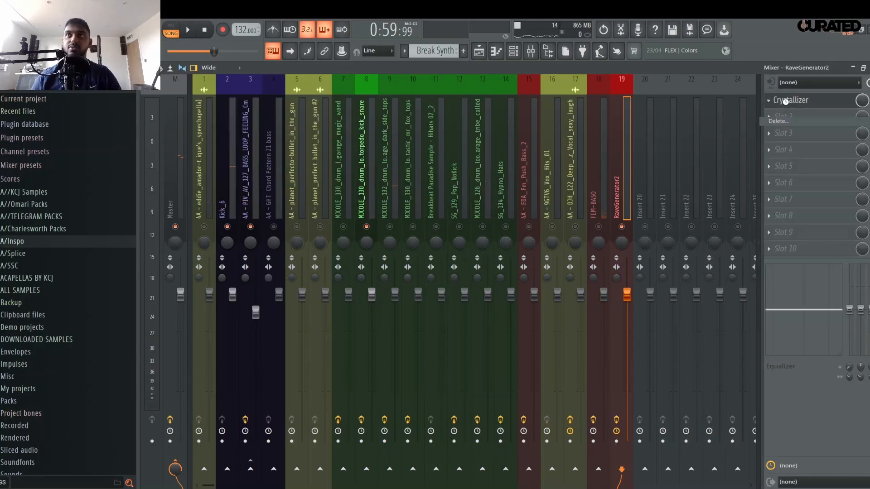
{"action": "left_click", "coordinate": [786, 101]}
{"action": "mouse_move", "coordinate": [710, 164]}
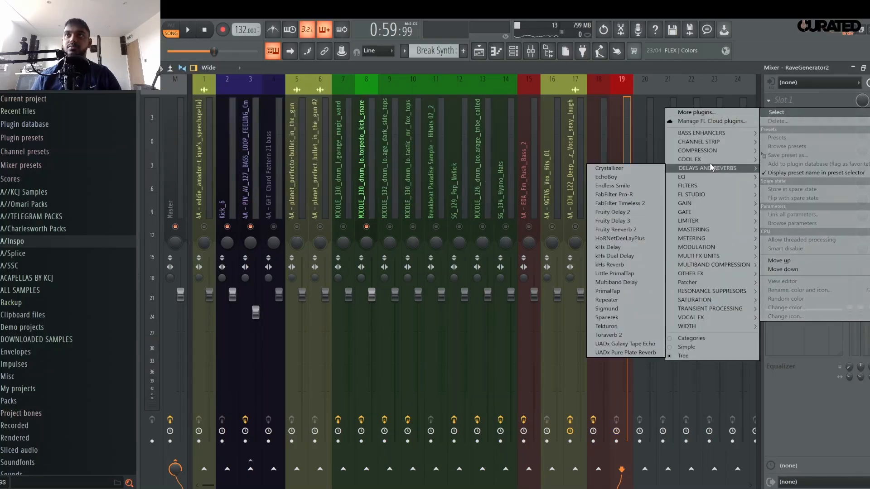
{"action": "left_click", "coordinate": [623, 222]}
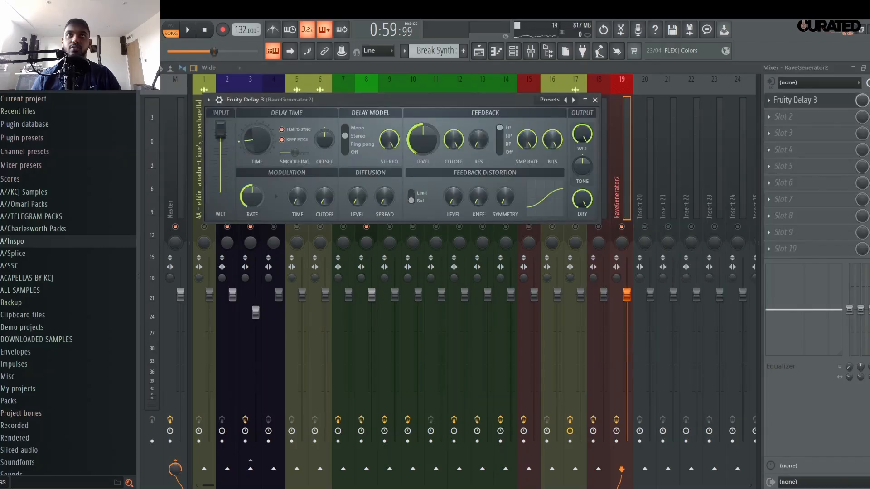
Set Fruity Delay 3 to Ping pong during playback and adjust its feedback level, feedback distortion level and wet output.
{"action": "key", "text": "space"}
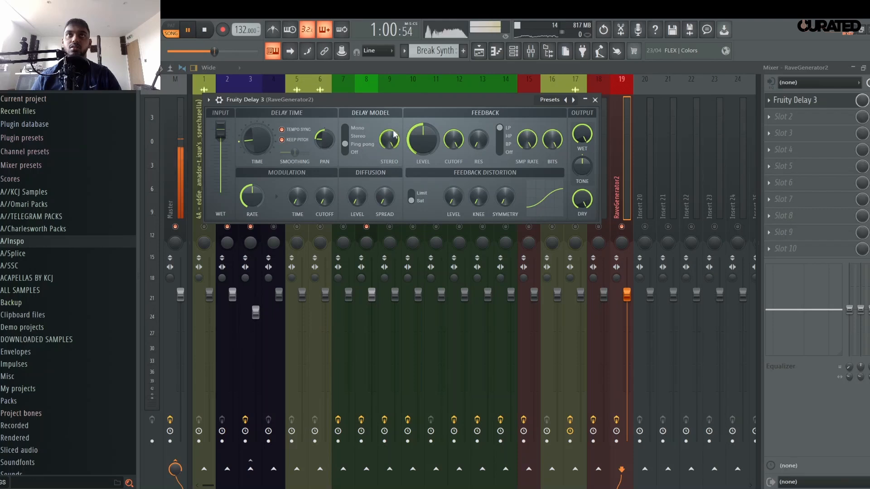
{"action": "left_click_drag", "start_coordinate": [422, 138], "coordinate": [428, 151]}
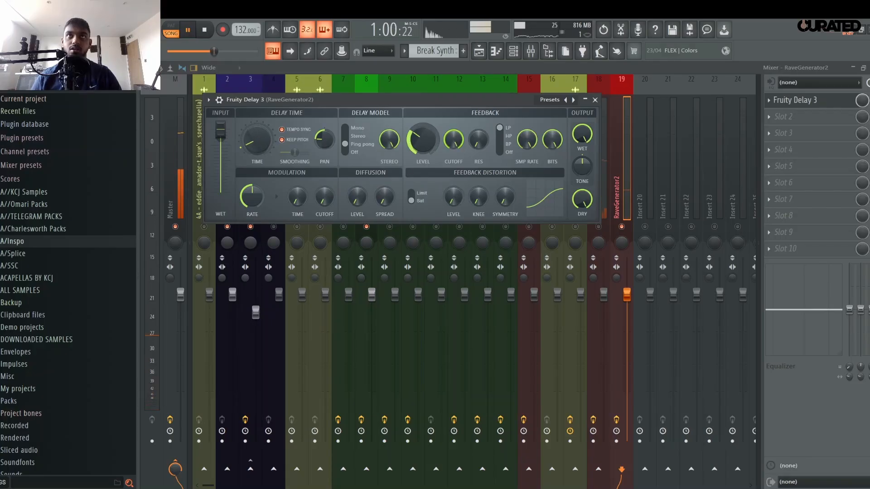
{"action": "left_click_drag", "start_coordinate": [454, 196], "coordinate": [453, 179]}
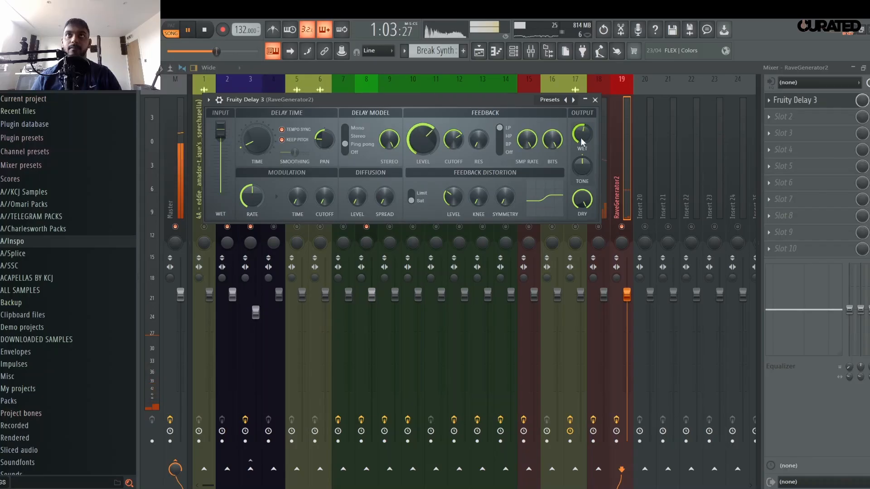
{"action": "left_click", "coordinate": [595, 100]}
{"action": "key", "text": "space"}
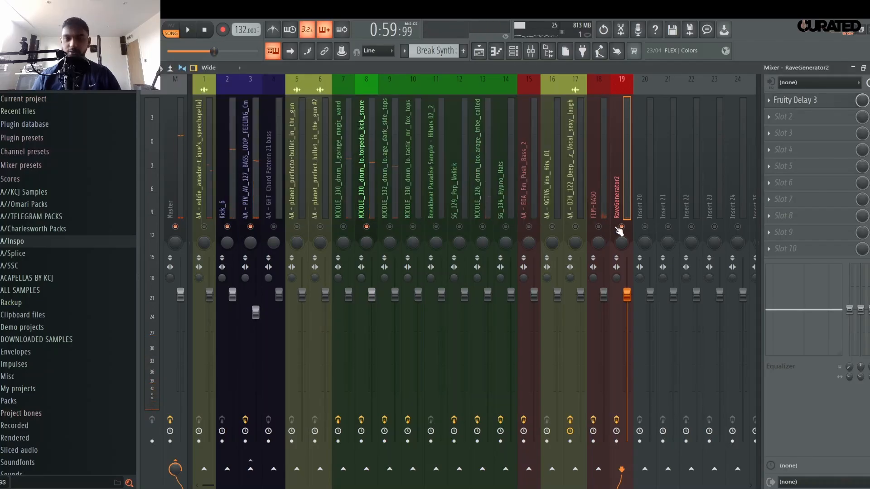
Change the RaveGenerator2 mixer track's color to yellow.
{"action": "right_click", "coordinate": [629, 217]}
{"action": "left_click", "coordinate": [657, 106]}
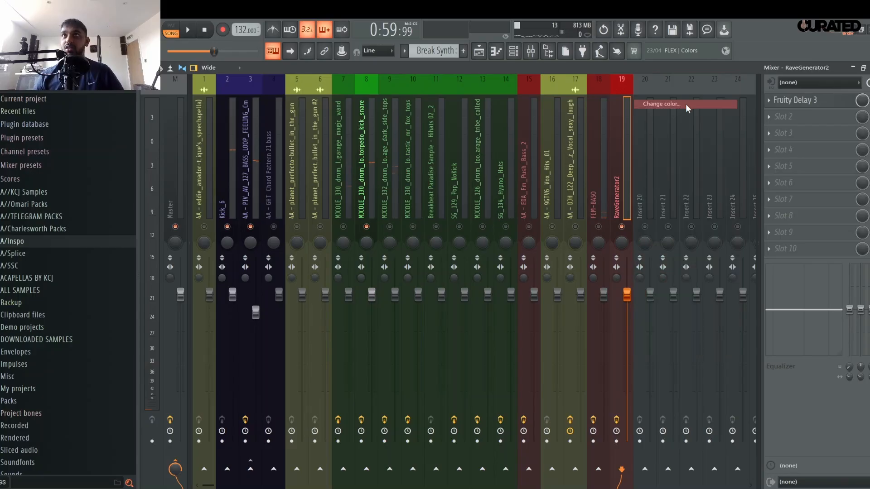
{"action": "left_click", "coordinate": [681, 287]}
{"action": "key", "text": "Return"}
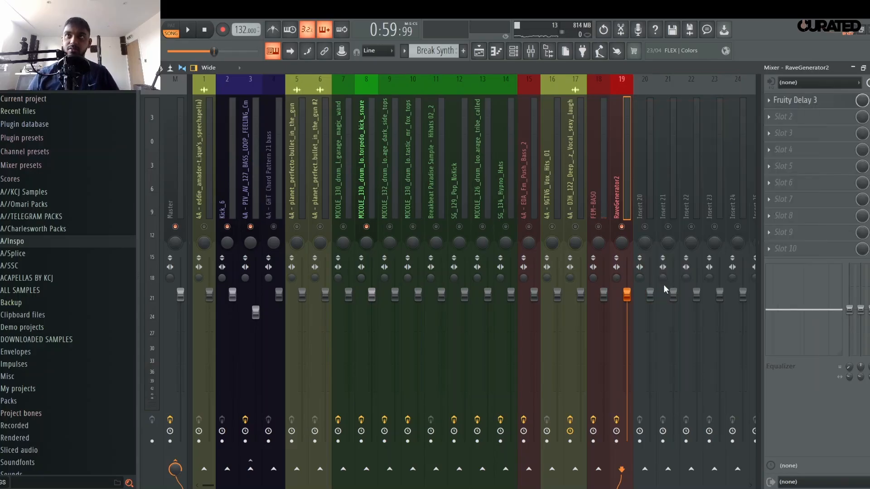
Unmute all mixer tracks and listen to the full Break 1 section in the playlist.
{"action": "right_click", "coordinate": [621, 226]}
{"action": "right_click", "coordinate": [622, 226]}
{"action": "key", "text": "space"}
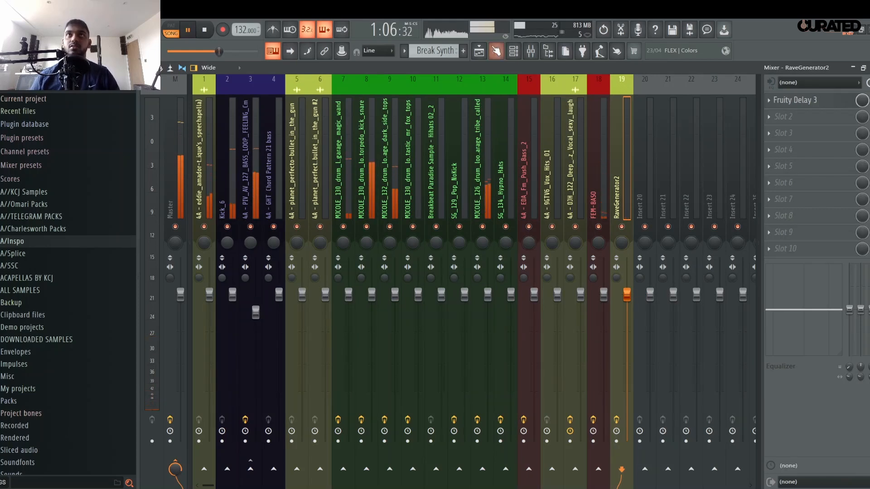
{"action": "left_click", "coordinate": [480, 51]}
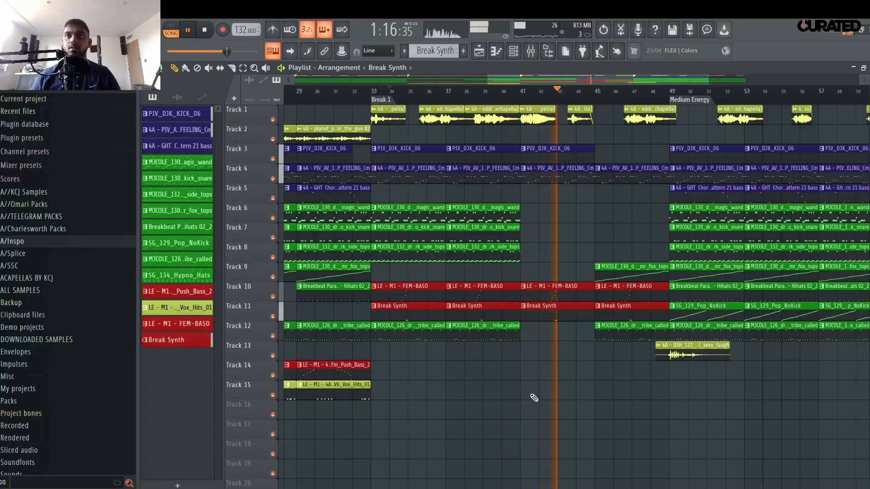
{"action": "key", "text": "space"}
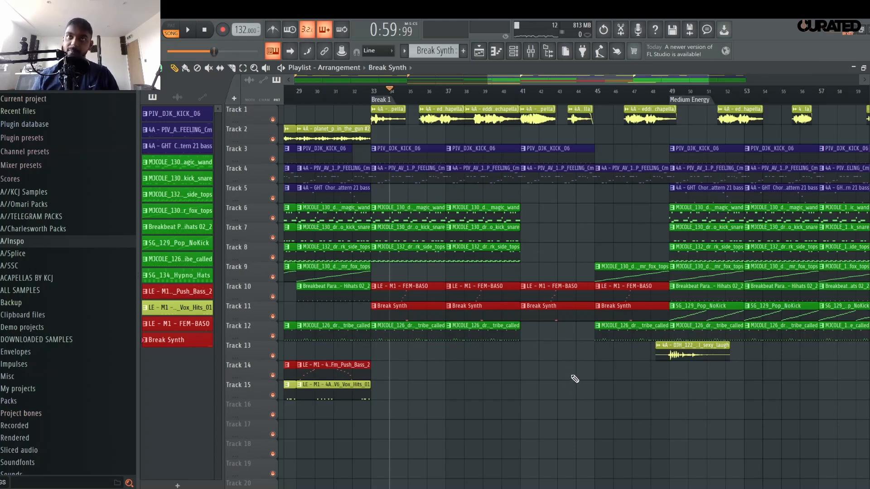
Return the playhead to the start of Break 1 and add a Repro-1 instrument channel.
{"action": "left_click_drag", "start_coordinate": [372, 94], "coordinate": [369, 149]}
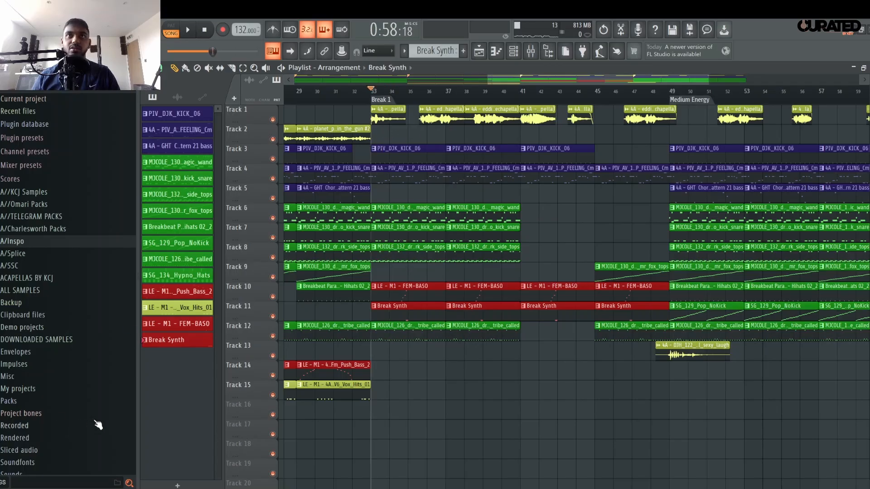
{"action": "left_click", "coordinate": [429, 295]}
{"action": "left_click", "coordinate": [528, 51]}
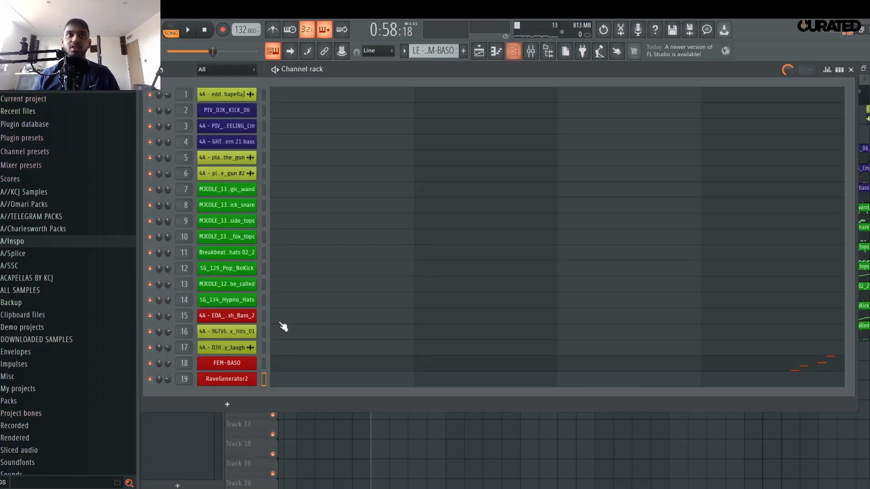
{"action": "left_click", "coordinate": [202, 403]}
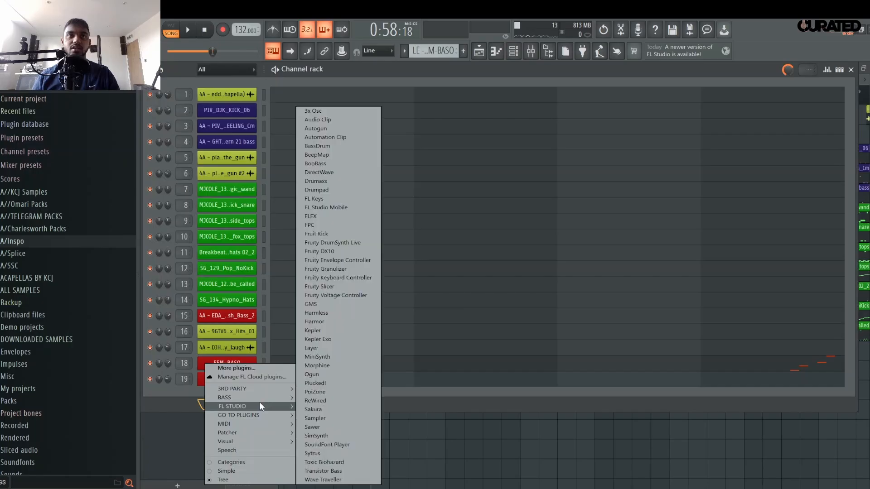
{"action": "mouse_move", "coordinate": [256, 415]}
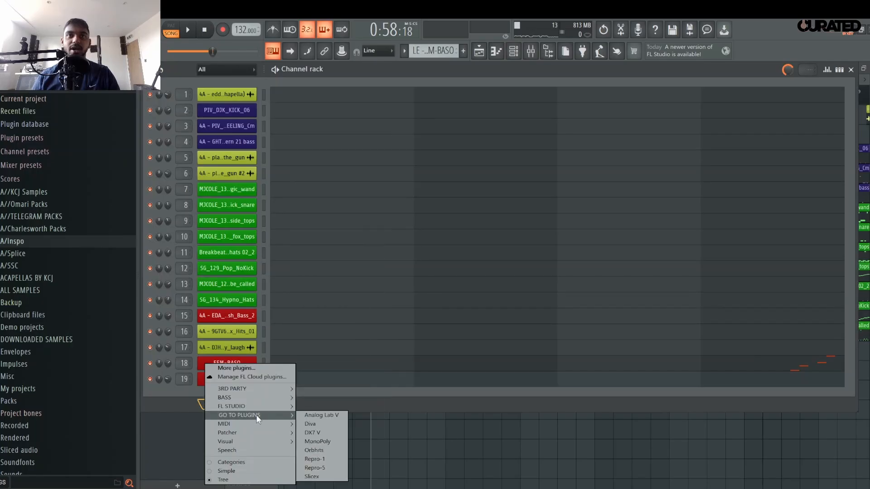
{"action": "left_click", "coordinate": [317, 459]}
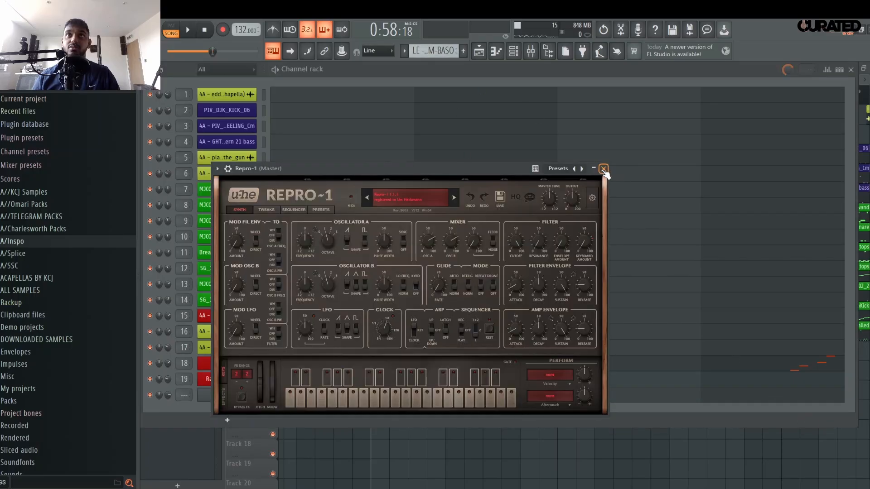
{"action": "left_click", "coordinate": [602, 169]}
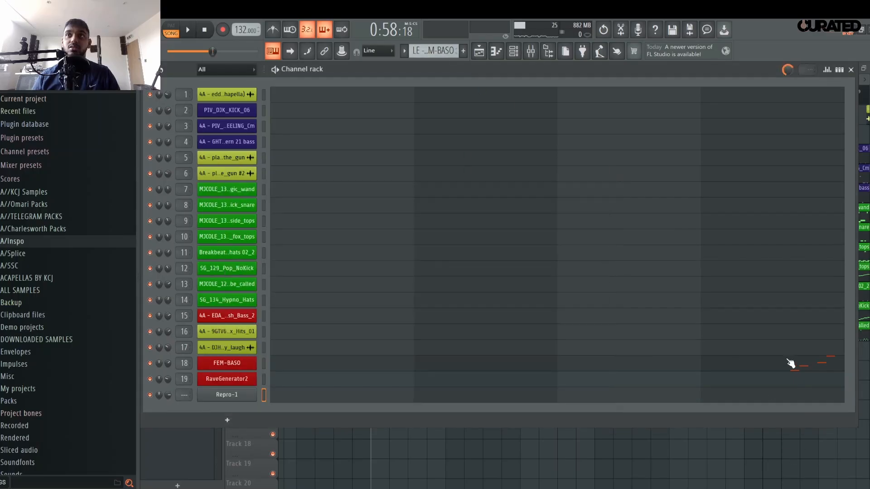
Create a new pattern named Pad# and color it red.
{"action": "left_click", "coordinate": [464, 51]}
{"action": "type", "text": "Pad"}
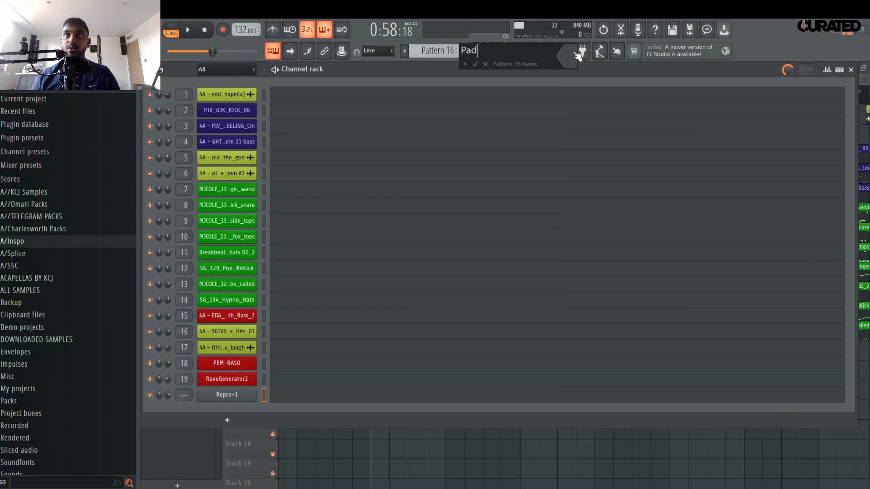
{"action": "left_click", "coordinate": [579, 55]}
{"action": "left_click", "coordinate": [621, 228]}
{"action": "key", "text": "Return"}
{"action": "key", "text": "Return"}
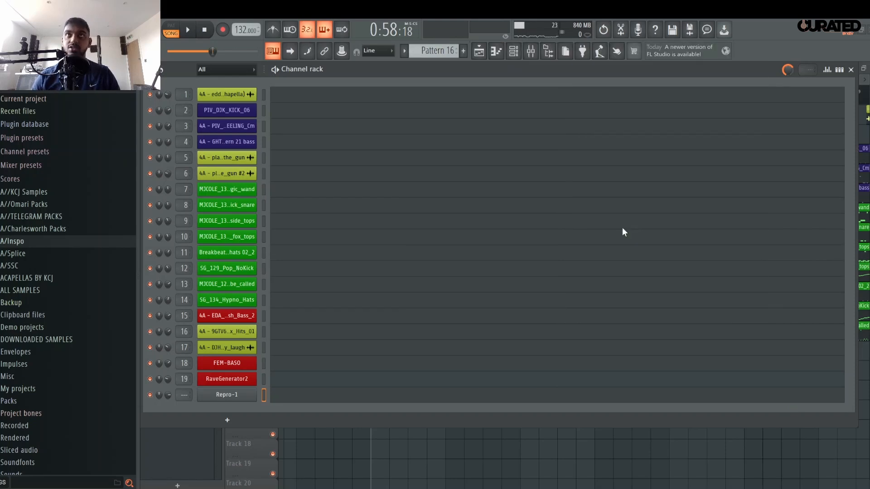
Try to change the color of the Repro-1 channel.
{"action": "right_click", "coordinate": [254, 396]}
{"action": "left_click", "coordinate": [303, 402]}
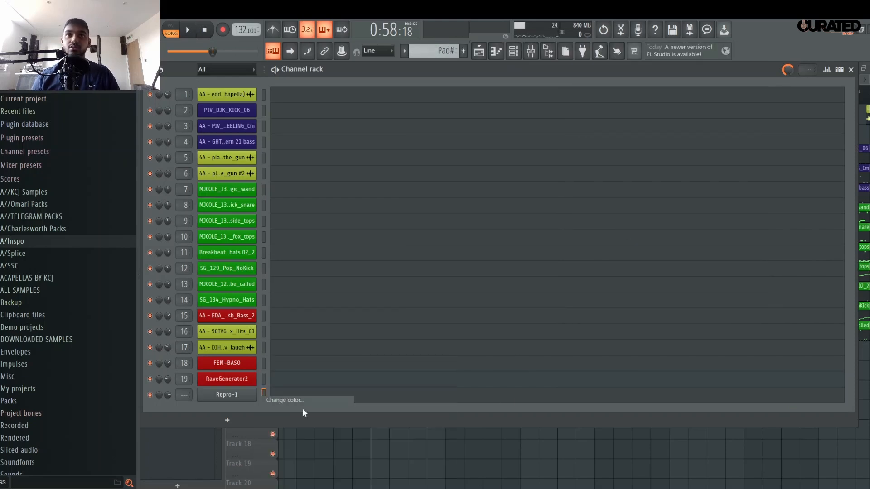
{"action": "key", "text": "0"}
{"action": "key", "text": "Return"}
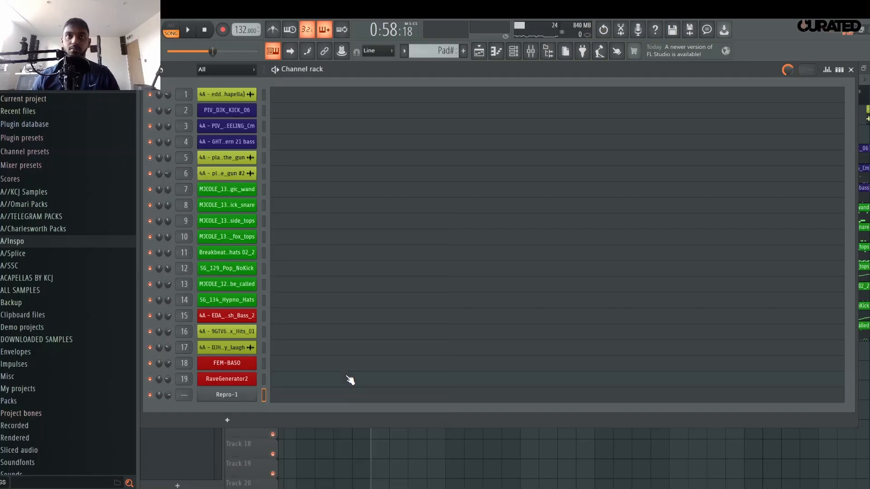
Place four consecutive four-bar Pad# clips in the playlist from bar 33 to bar 49, two on Track 13 and two on Track 14.
{"action": "key", "text": "F9"}
{"action": "key", "text": "F5"}
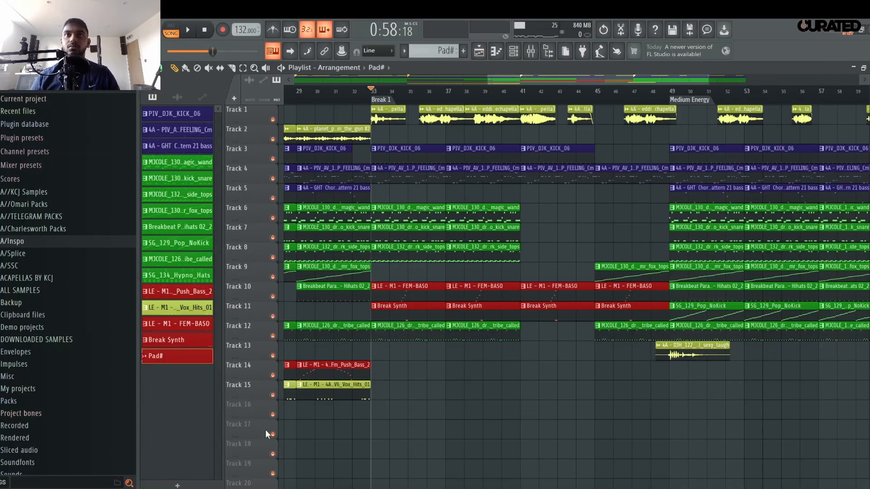
{"action": "left_click", "coordinate": [369, 352]}
{"action": "key", "text": "space"}
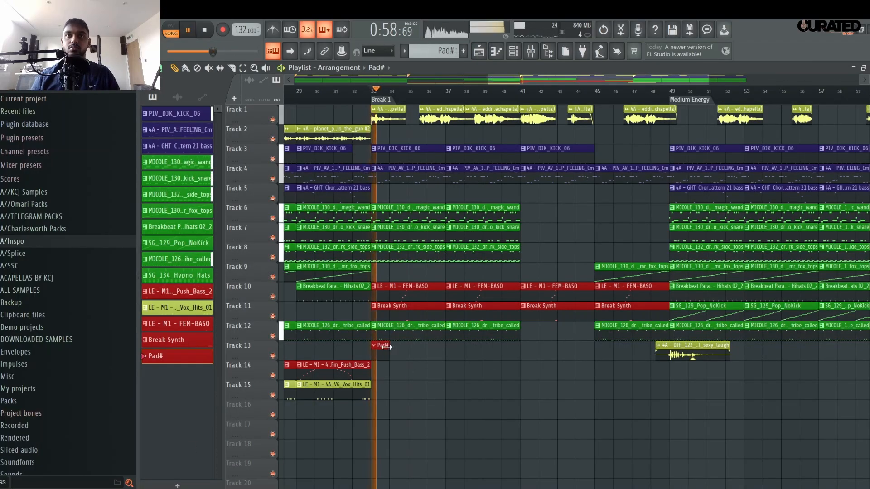
{"action": "left_click_drag", "start_coordinate": [388, 350], "coordinate": [447, 352]}
{"action": "left_click", "coordinate": [453, 355]}
{"action": "left_click_drag", "start_coordinate": [534, 354], "coordinate": [560, 381]}
{"action": "left_click", "coordinate": [597, 370]}
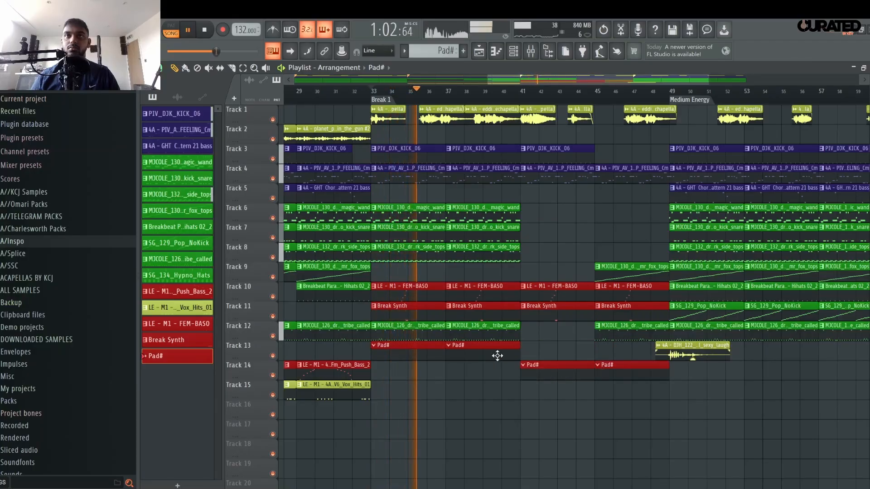
Move the two Pad# clips on Track 13 down to Track 14 and stop playback.
{"action": "left_click_drag", "start_coordinate": [497, 355], "coordinate": [496, 372]}
{"action": "left_click_drag", "start_coordinate": [381, 345], "coordinate": [385, 372]}
{"action": "key", "text": "space"}
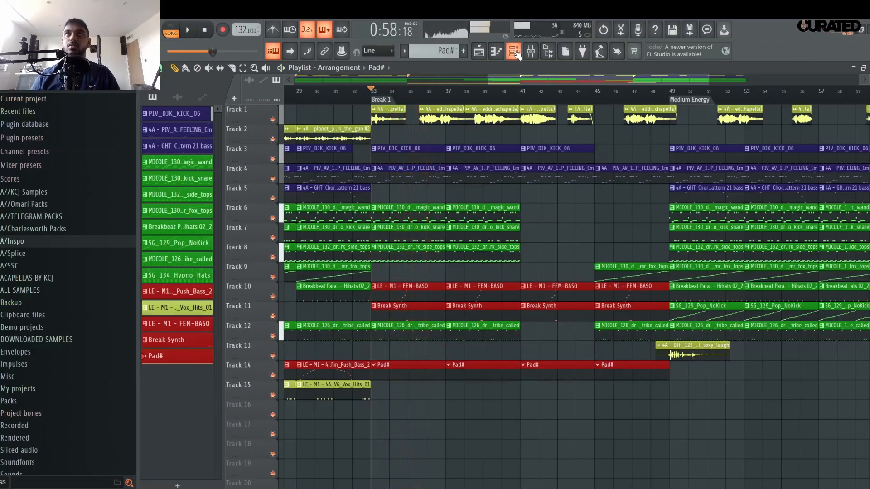
Open the FEM-BASO notes of the LE - M1 - FEM-BASO pattern in the piano roll and copy them.
{"action": "key", "text": "F6"}
{"action": "left_click", "coordinate": [301, 397]}
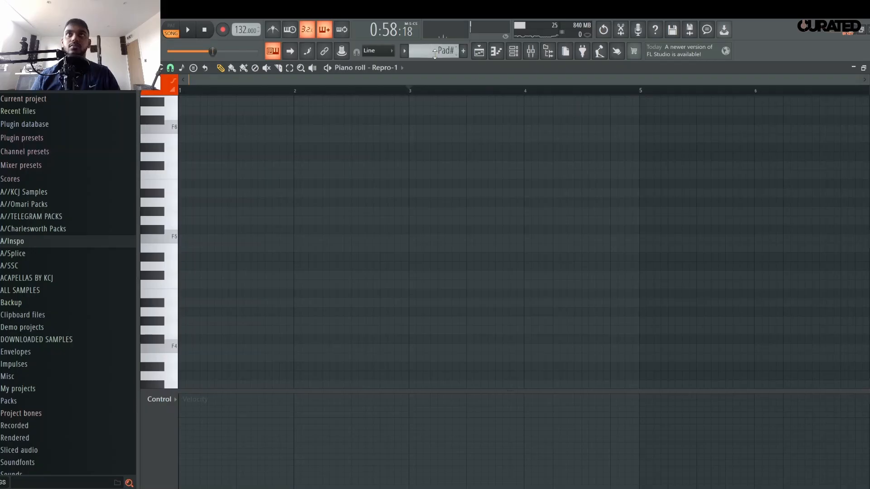
{"action": "scroll", "coordinate": [435, 53], "scroll_direction": "up", "scroll_amount": 1}
{"action": "left_click", "coordinate": [403, 50]}
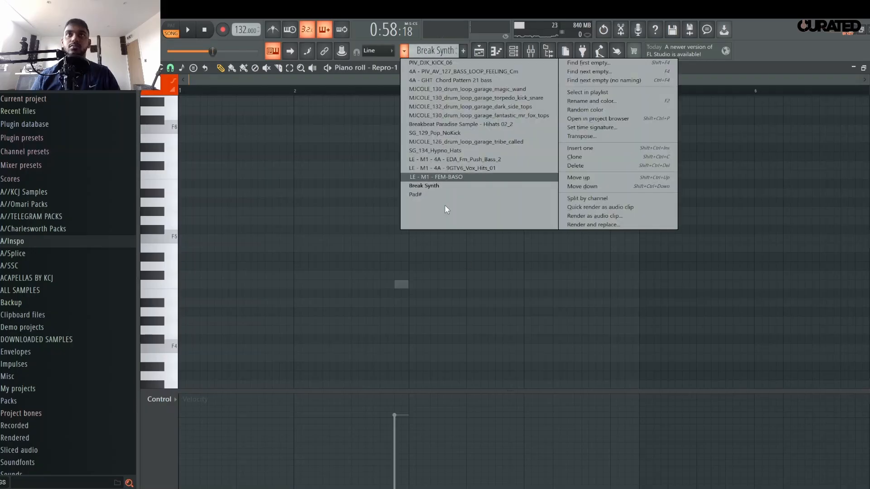
{"action": "left_click", "coordinate": [447, 177]}
{"action": "left_click", "coordinate": [395, 68]}
{"action": "left_click", "coordinate": [424, 258]}
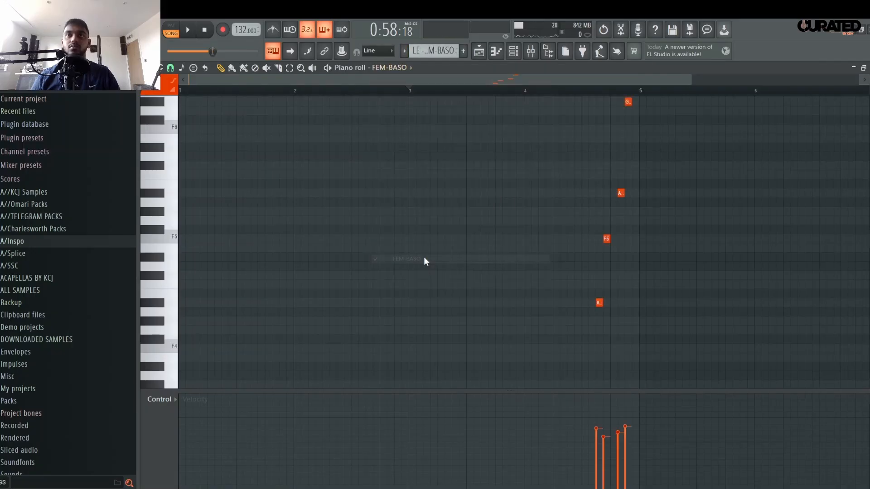
Switch to the Pad# pattern and paste the copied notes into the Repro-1 piano roll.
{"action": "left_click", "coordinate": [401, 51]}
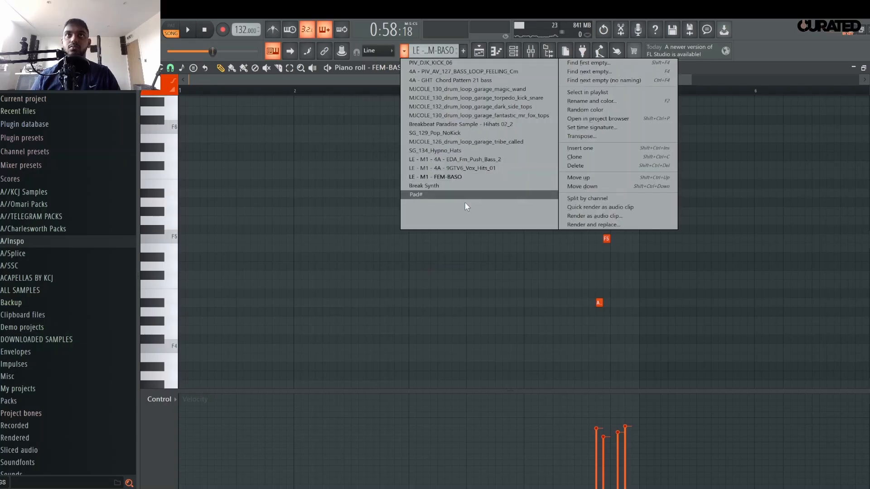
{"action": "left_click", "coordinate": [460, 199]}
{"action": "left_click", "coordinate": [411, 69]}
{"action": "left_click", "coordinate": [438, 263]}
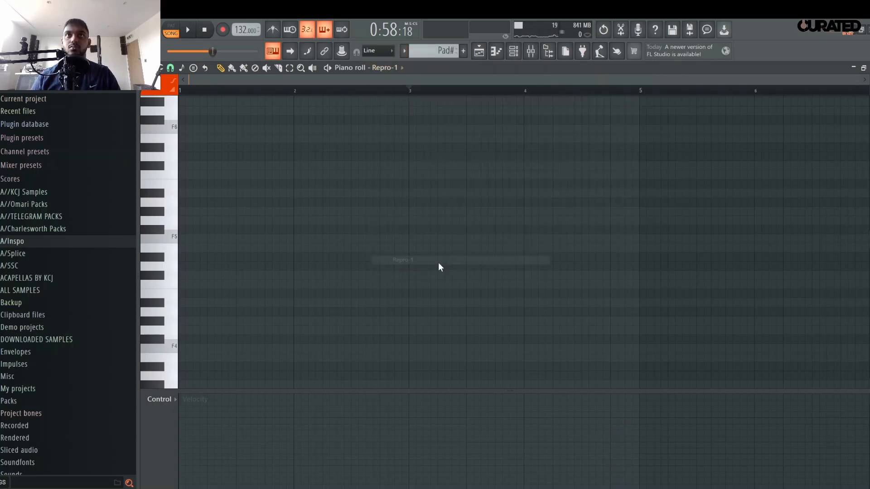
Shift the pasted Repro-1 notes back so the first one starts at the beginning of bar 1.
{"action": "key", "text": "shift+Left"}
{"action": "key", "text": "shift+Left"}
{"action": "key", "text": "shift+Left"}
{"action": "key", "text": "shift+Left"}
{"action": "key", "text": "shift+Left"}
{"action": "key", "text": "shift+Left"}
{"action": "key", "text": "shift+Left"}
{"action": "key", "text": "shift+Left"}
{"action": "key", "text": "shift+Left"}
{"action": "key", "text": "shift+Left"}
{"action": "key", "text": "shift+Left"}
{"action": "key", "text": "shift+Left"}
{"action": "key", "text": "shift+Left"}
{"action": "key", "text": "shift+Left"}
{"action": "key", "text": "shift+Left"}
{"action": "key", "text": "shift+Left"}
{"action": "key", "text": "shift+Left"}
{"action": "key", "text": "shift+Left"}
{"action": "key", "text": "shift+Left"}
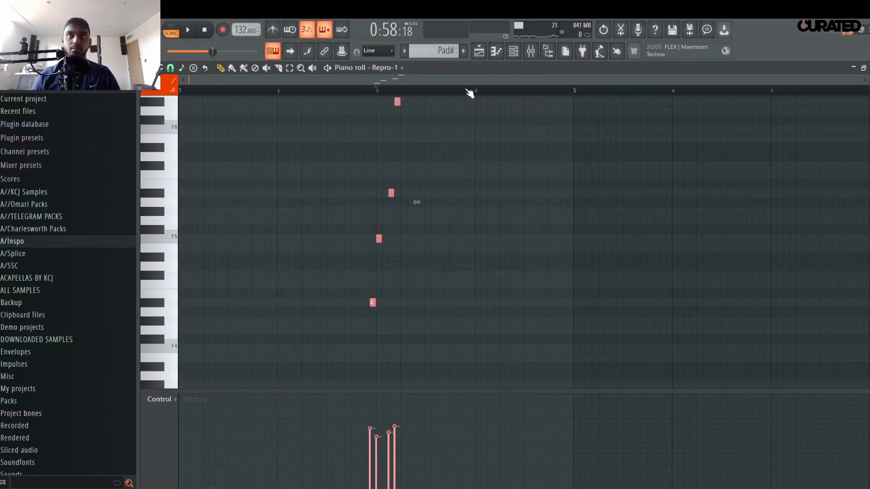
{"action": "key", "text": "shift+Left"}
{"action": "key", "text": "shift+Left"}
{"action": "key", "text": "shift+Left"}
{"action": "key", "text": "shift+Left"}
{"action": "key", "text": "shift+Left"}
{"action": "key", "text": "shift+Left"}
{"action": "key", "text": "shift+Left"}
{"action": "key", "text": "shift+Left"}
{"action": "key", "text": "shift+Left"}
{"action": "key", "text": "shift+Left"}
{"action": "key", "text": "shift+Left"}
{"action": "key", "text": "shift+Left"}
{"action": "key", "text": "shift+Left"}
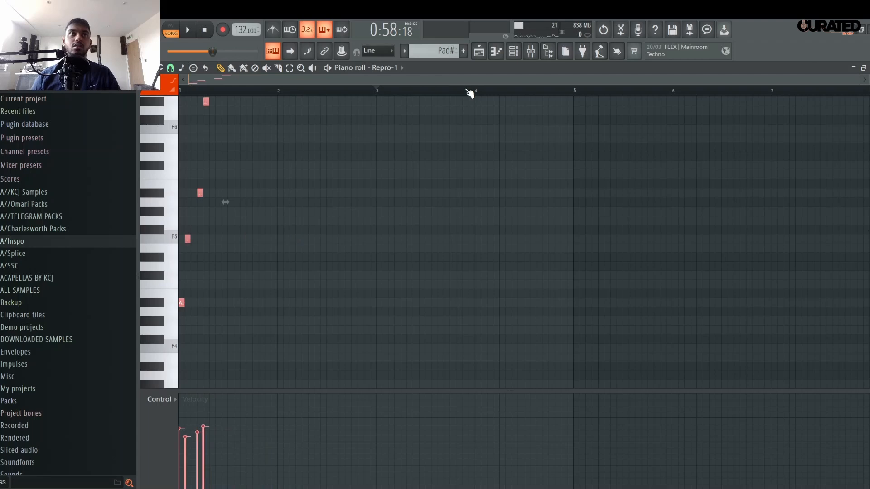
Align the F5, A#5 and G#6 notes with the A#4 at the start of bar 1 to form a chord.
{"action": "left_click", "coordinate": [356, 202], "text": "ctrl"}
{"action": "scroll", "coordinate": [254, 149], "scroll_direction": "up", "scroll_amount": 3}
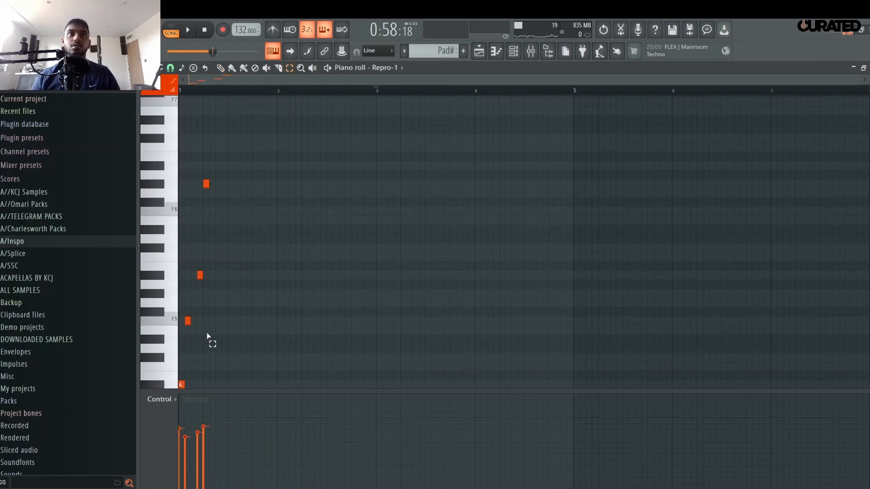
{"action": "left_click_drag", "start_coordinate": [207, 333], "coordinate": [145, 255]}
{"action": "key", "text": "shift+Left"}
{"action": "left_click_drag", "start_coordinate": [232, 293], "coordinate": [99, 240]}
{"action": "key", "text": "shift+Left"}
{"action": "key", "text": "shift+Left"}
{"action": "key", "text": "shift+Left"}
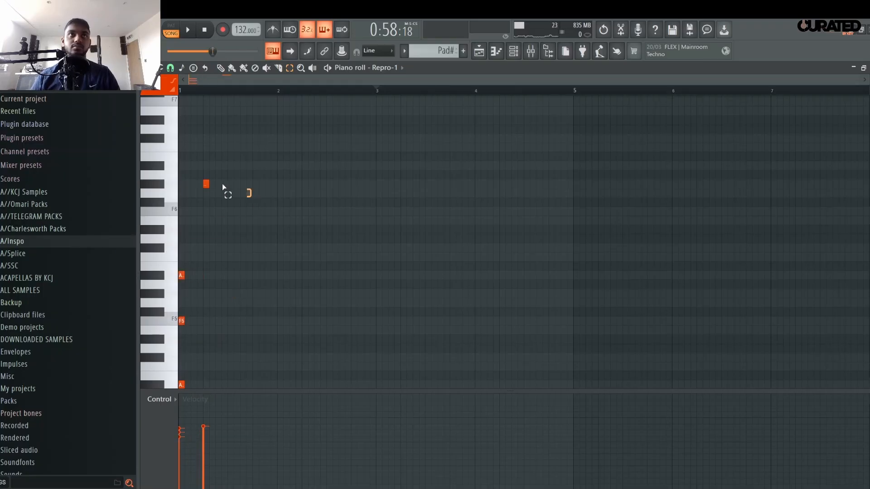
{"action": "key", "text": "shift+Left"}
{"action": "key", "text": "shift+Left"}
{"action": "key", "text": "shift+Left"}
{"action": "key", "text": "shift+Left"}
{"action": "scroll", "coordinate": [227, 121], "scroll_direction": "down", "scroll_amount": 3}
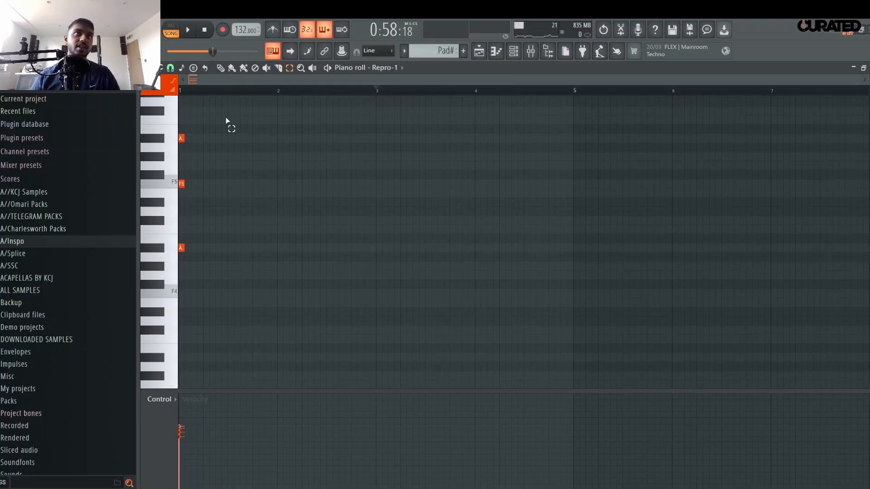
{"action": "scroll", "coordinate": [213, 94], "scroll_direction": "up", "scroll_amount": 4}
{"action": "scroll", "coordinate": [215, 83], "scroll_direction": "up", "scroll_amount": 4, "text": "ctrl"}
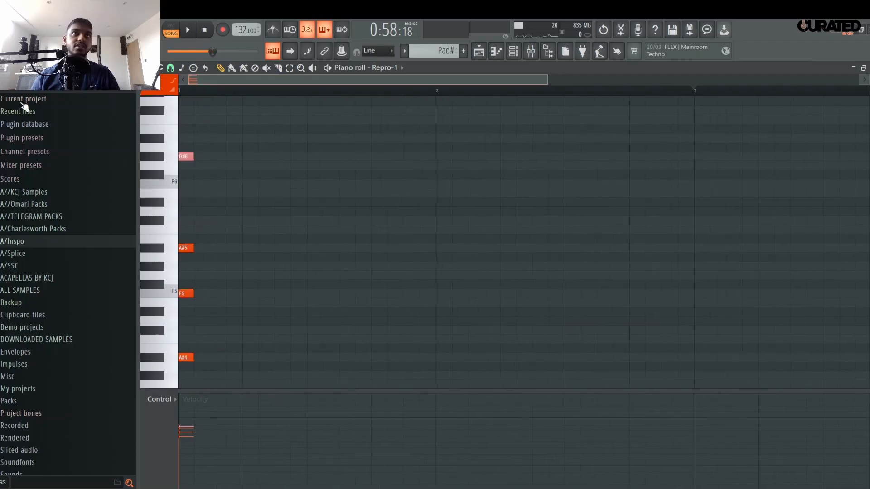
Raise the chord's lowest note, A#4, by three octaves to A#7.
{"action": "scroll", "coordinate": [216, 168], "scroll_direction": "down", "scroll_amount": 1}
{"action": "scroll", "coordinate": [268, 320], "scroll_direction": "up", "scroll_amount": 2}
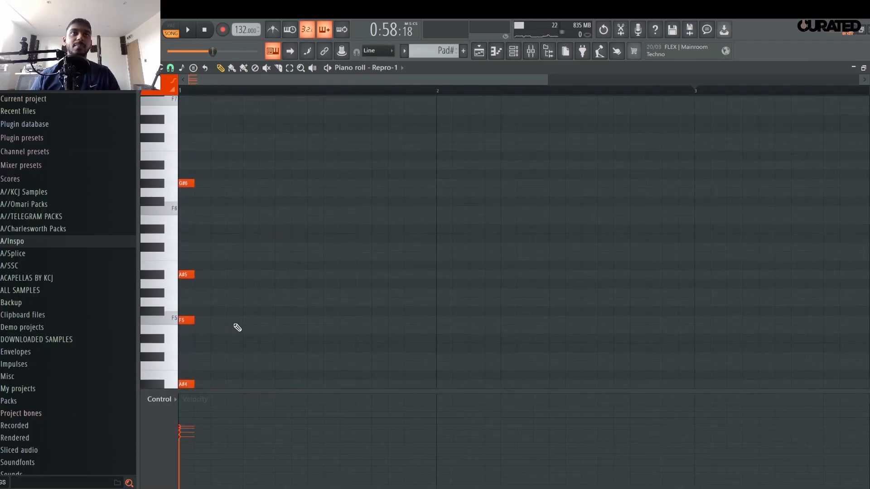
{"action": "scroll", "coordinate": [281, 109], "scroll_direction": "down", "scroll_amount": 1}
{"action": "scroll", "coordinate": [248, 305], "scroll_direction": "down", "scroll_amount": 1}
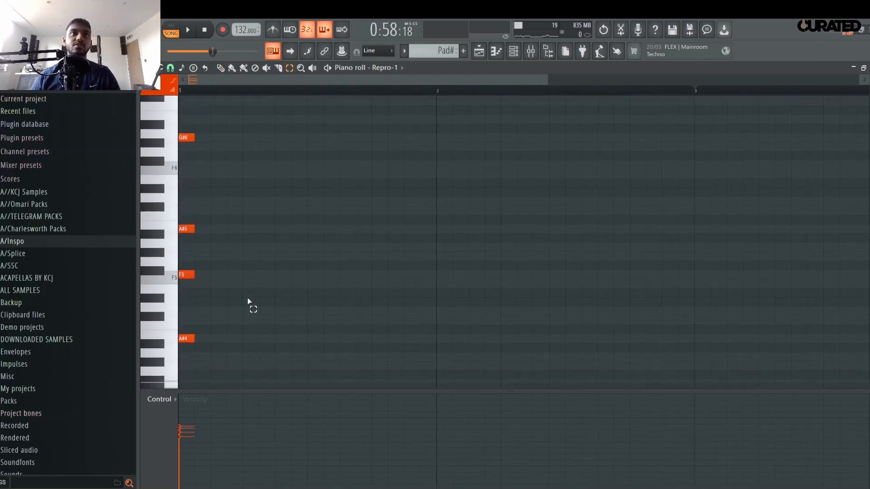
{"action": "left_click_drag", "start_coordinate": [222, 318], "coordinate": [159, 330]}
{"action": "key", "text": "ctrl+Up"}
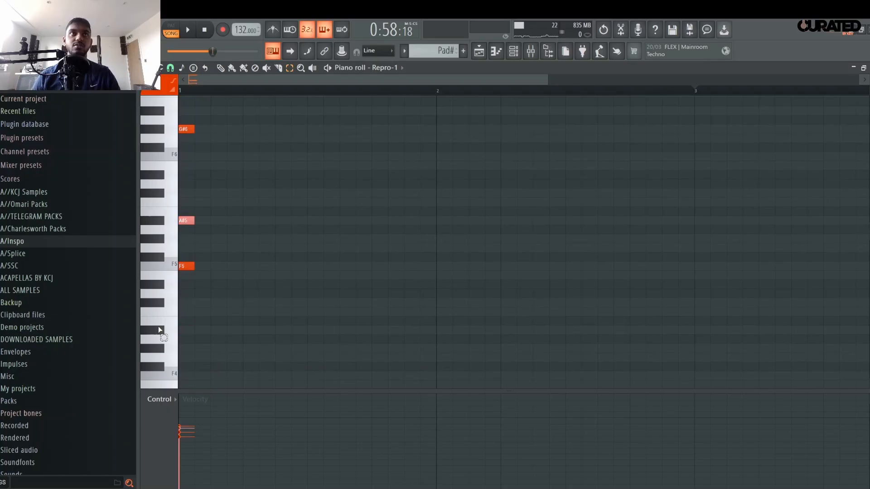
{"action": "key", "text": "ctrl+Up"}
{"action": "scroll", "coordinate": [558, 299], "scroll_direction": "up", "scroll_amount": 2}
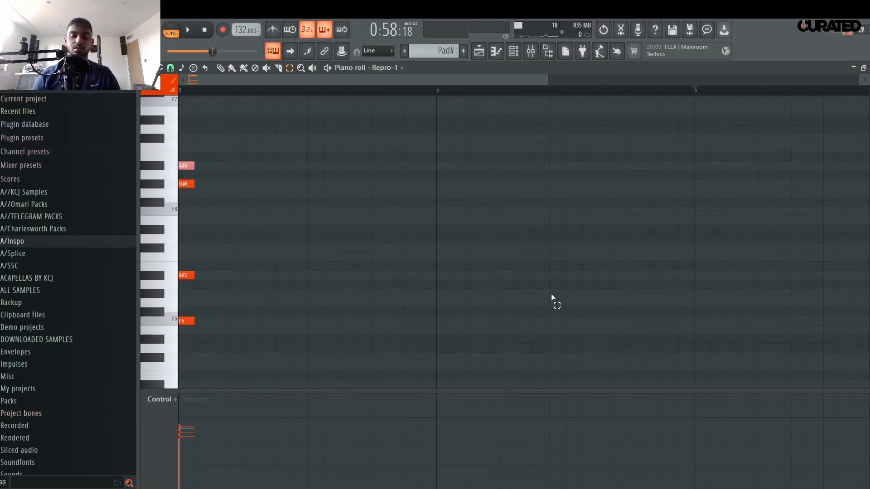
{"action": "key", "text": "ctrl+Up"}
{"action": "scroll", "coordinate": [553, 300], "scroll_direction": "up", "scroll_amount": 2}
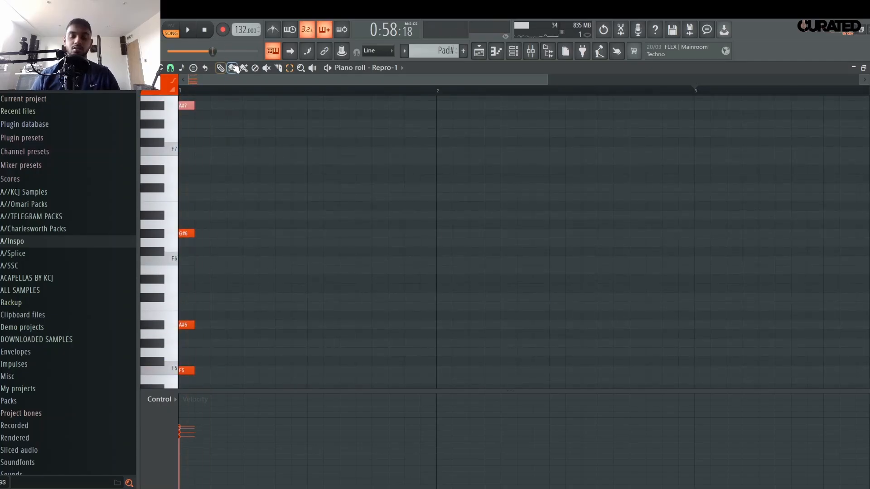
Transpose the whole chord down two octaves and audition it against the track.
{"action": "left_click", "coordinate": [528, 159]}
{"action": "key", "text": "ctrl+Down"}
{"action": "key", "text": "space"}
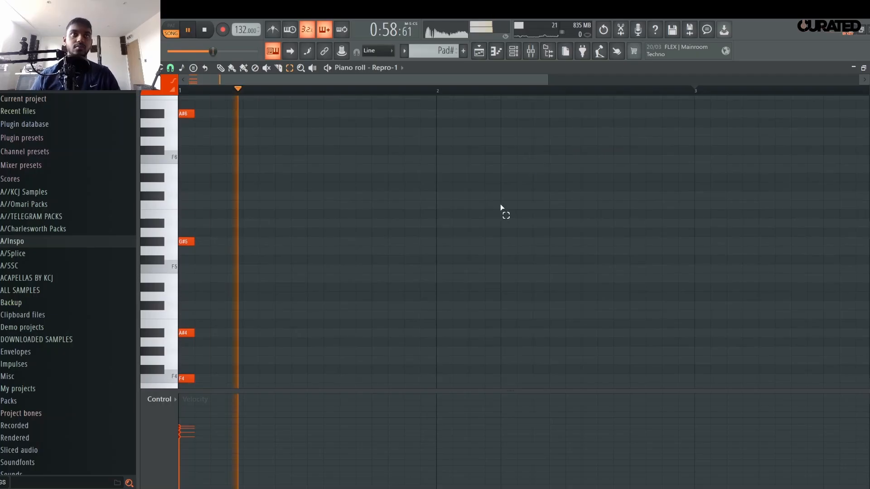
{"action": "key", "text": "ctrl+Down"}
{"action": "key", "text": "space"}
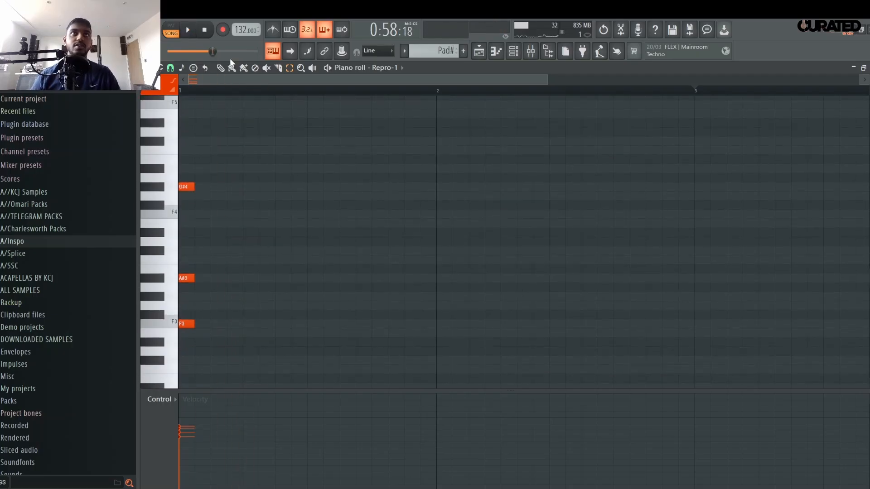
Add an F2 note at the start of bar 1, listen to it, and extend it to one full bar.
{"action": "scroll", "coordinate": [239, 335], "scroll_direction": "down", "scroll_amount": 3}
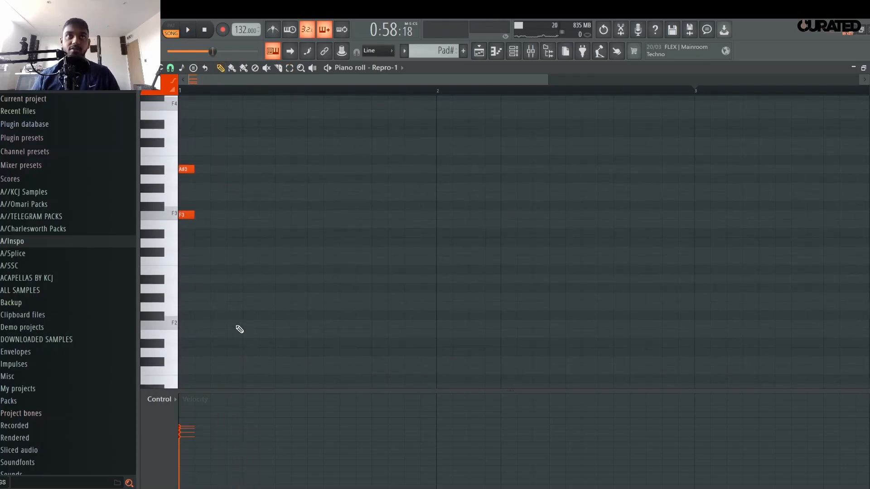
{"action": "left_click", "coordinate": [206, 324]}
{"action": "key", "text": "space"}
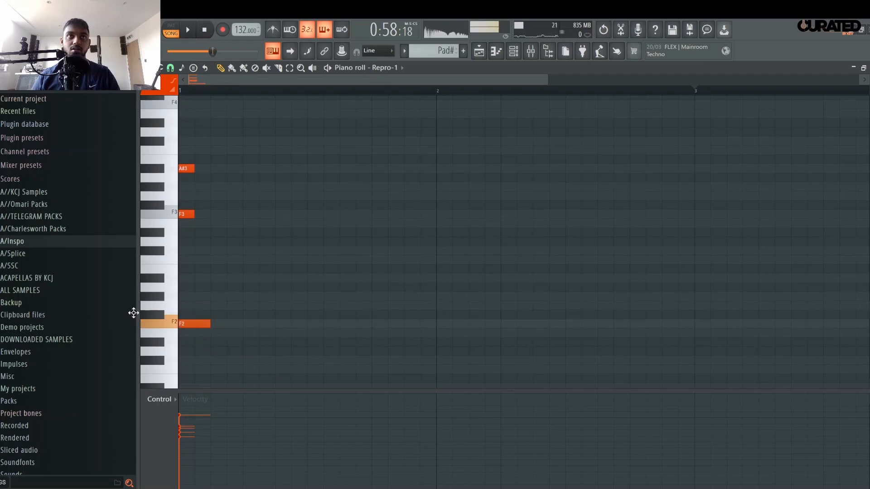
{"action": "key", "text": "space"}
{"action": "key", "text": "space"}
{"action": "left_click_drag", "start_coordinate": [210, 323], "coordinate": [436, 325]}
{"action": "scroll", "coordinate": [367, 306], "scroll_direction": "up", "scroll_amount": 3}
{"action": "key", "text": "space"}
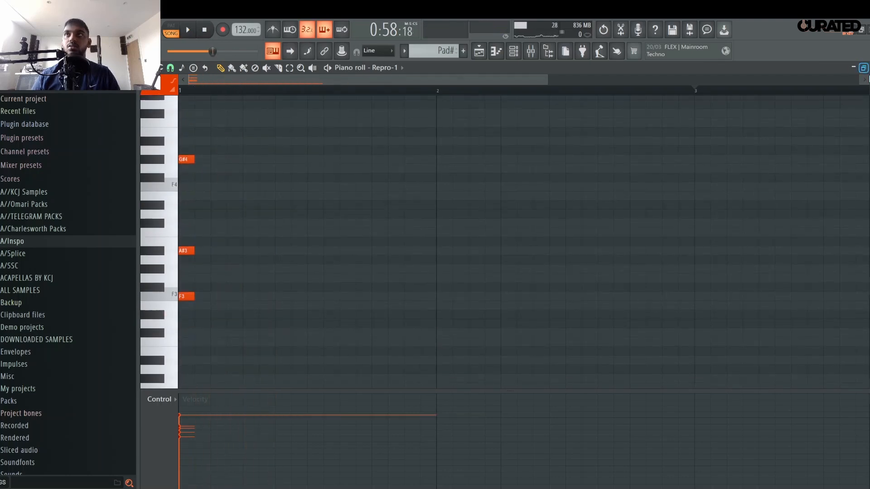
Extend the four short upper notes of the pad chord to one full bar and deselect them.
{"action": "scroll", "coordinate": [368, 77], "scroll_direction": "down", "scroll_amount": 3}
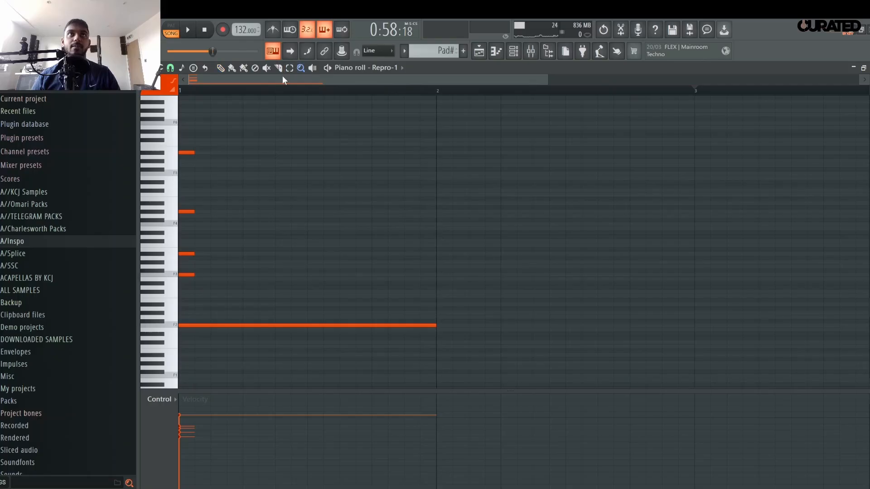
{"action": "left_click_drag", "start_coordinate": [250, 294], "coordinate": [181, 188]}
{"action": "scroll", "coordinate": [213, 181], "scroll_direction": "up", "scroll_amount": 2}
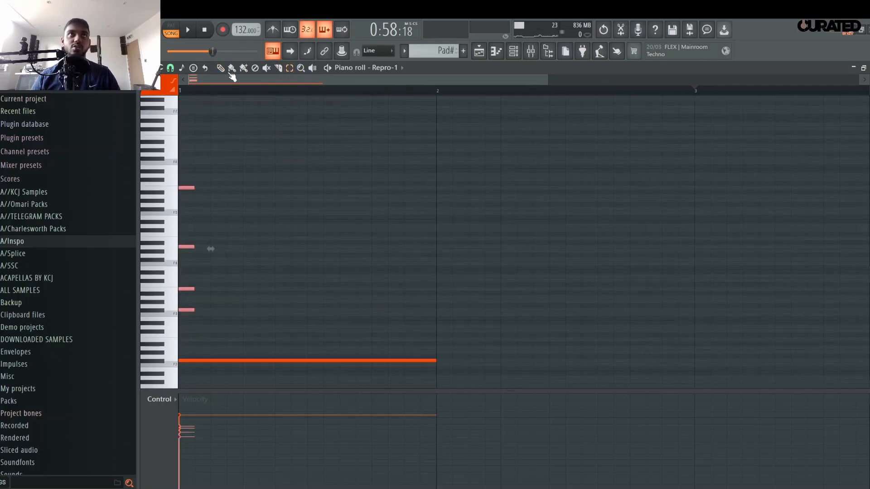
{"action": "left_click_drag", "start_coordinate": [190, 185], "coordinate": [436, 185]}
{"action": "key", "text": "ctrl+d"}
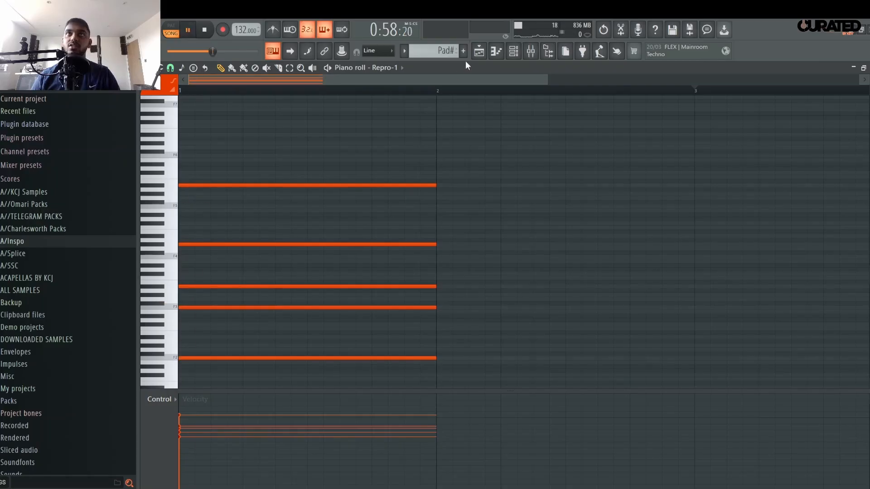
Open the Repro-1 synth from the channel rack and show its preset browser.
{"action": "left_click", "coordinate": [495, 53]}
{"action": "left_click", "coordinate": [513, 53]}
{"action": "key", "text": "space"}
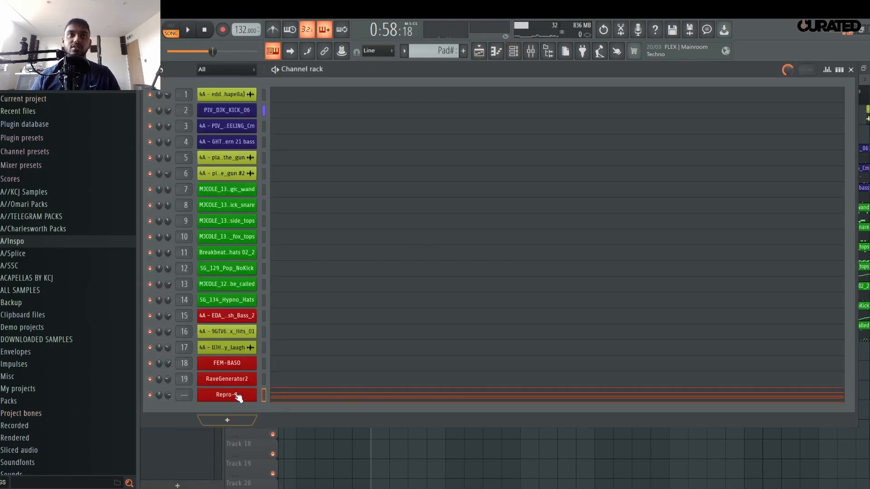
{"action": "left_click", "coordinate": [237, 395]}
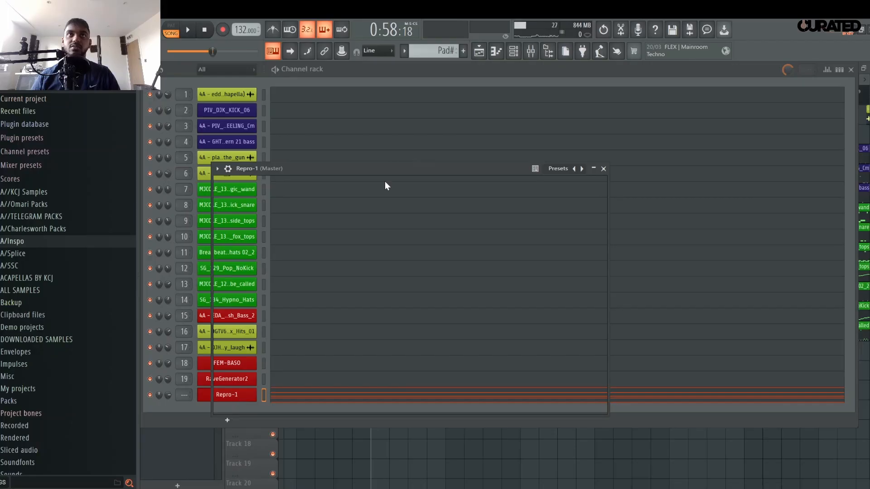
{"action": "left_click_drag", "start_coordinate": [379, 168], "coordinate": [396, 128]}
{"action": "left_click", "coordinate": [339, 169]}
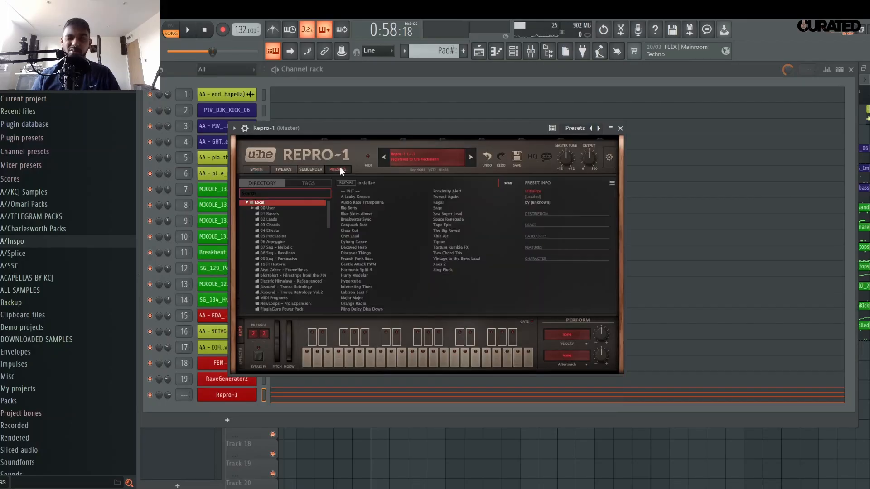
Audition Repro-1 chord presets from the 03 Chords folder, including HS Fourthwithout and CK Lemons, against the track.
{"action": "left_click", "coordinate": [296, 236]}
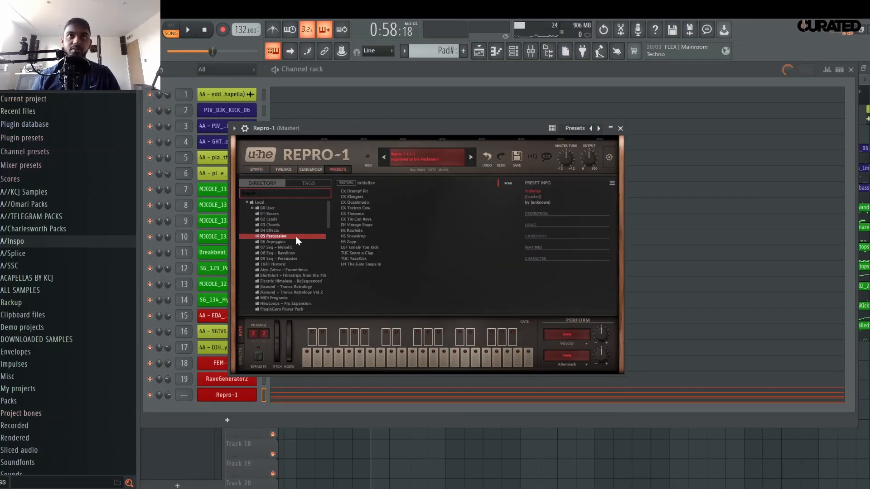
{"action": "left_click", "coordinate": [288, 225]}
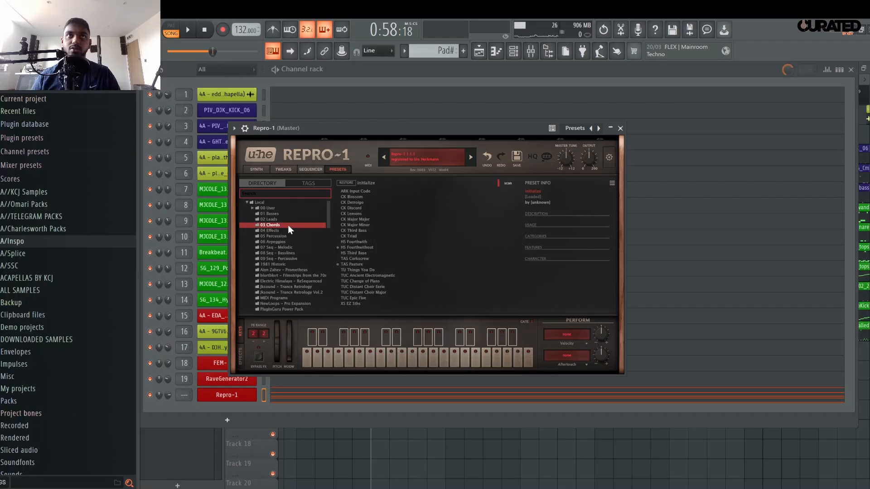
{"action": "left_click", "coordinate": [361, 248]}
{"action": "key", "text": "space"}
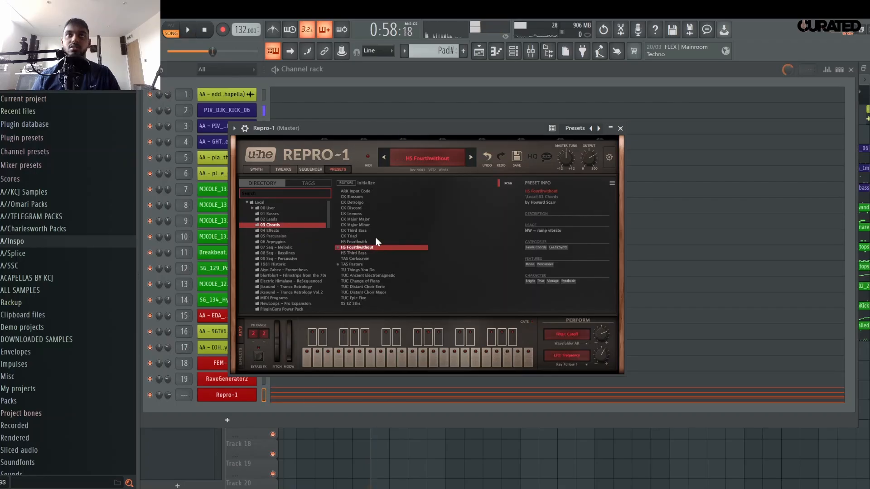
{"action": "left_click", "coordinate": [376, 237]}
{"action": "left_click", "coordinate": [365, 213]}
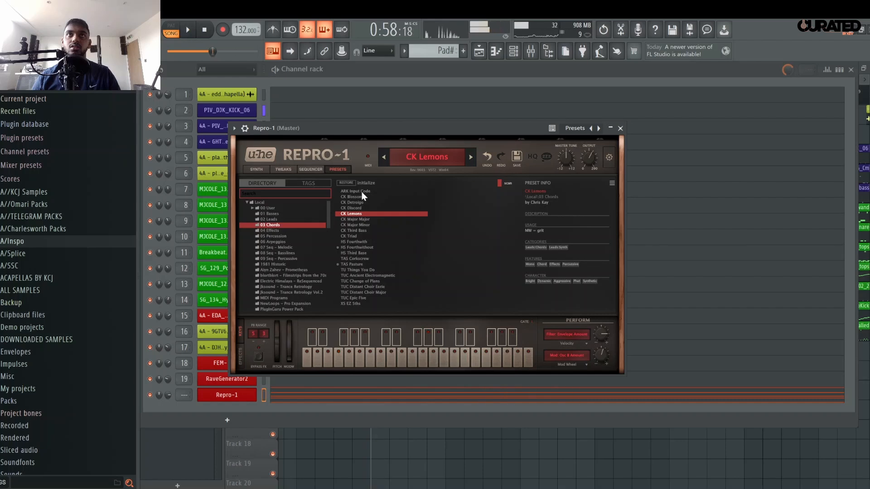
Try SA Agressor from the 06 Arpeggios folder, and load the SA Clearly preset from the same folder.
{"action": "left_click", "coordinate": [284, 218]}
{"action": "left_click", "coordinate": [284, 235]}
{"action": "left_click", "coordinate": [285, 247]}
{"action": "left_click", "coordinate": [286, 241]}
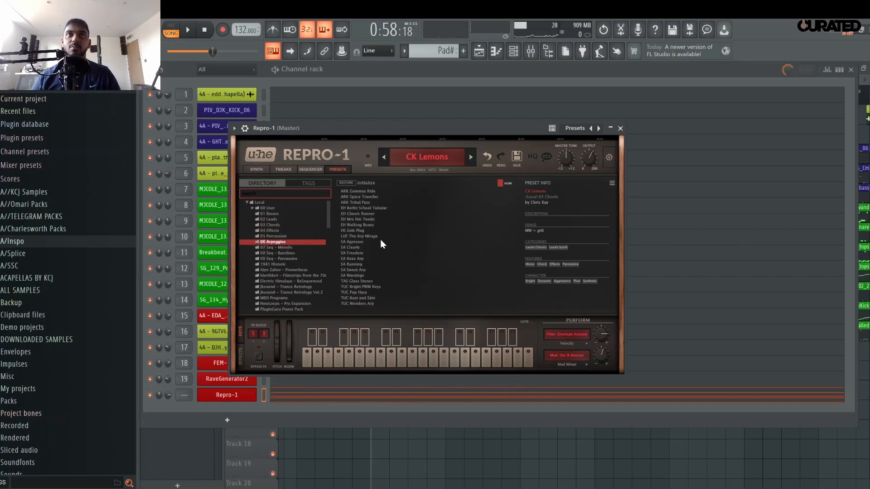
{"action": "left_click", "coordinate": [381, 241]}
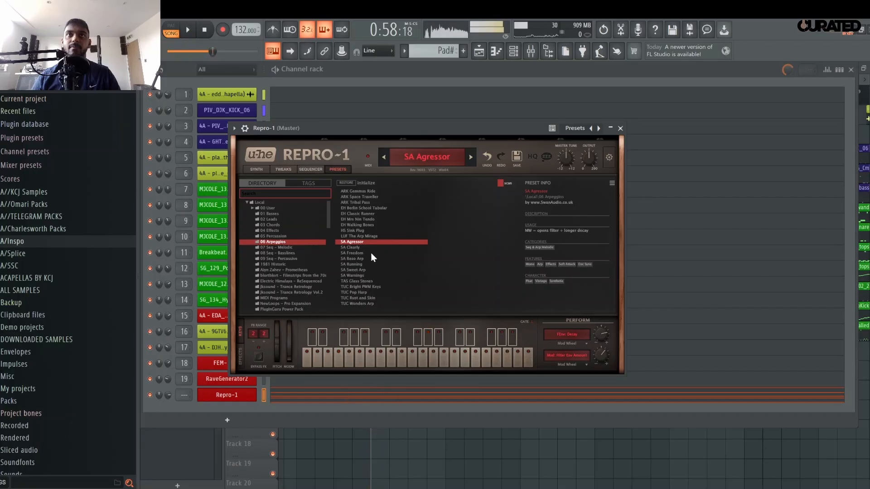
{"action": "left_click", "coordinate": [371, 248]}
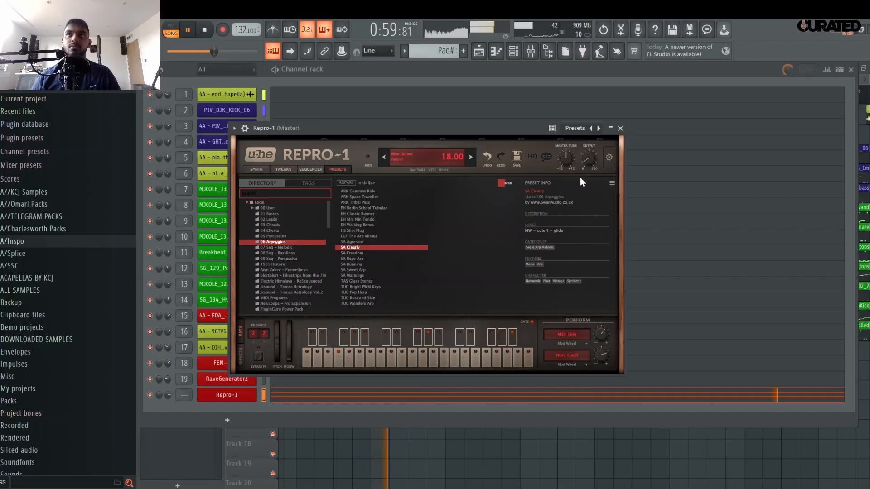
Set the Repro-1 output to 18.00, close the synth and return to the playlist.
{"action": "left_click_drag", "start_coordinate": [579, 177], "coordinate": [598, 141]}
{"action": "left_click", "coordinate": [620, 129]}
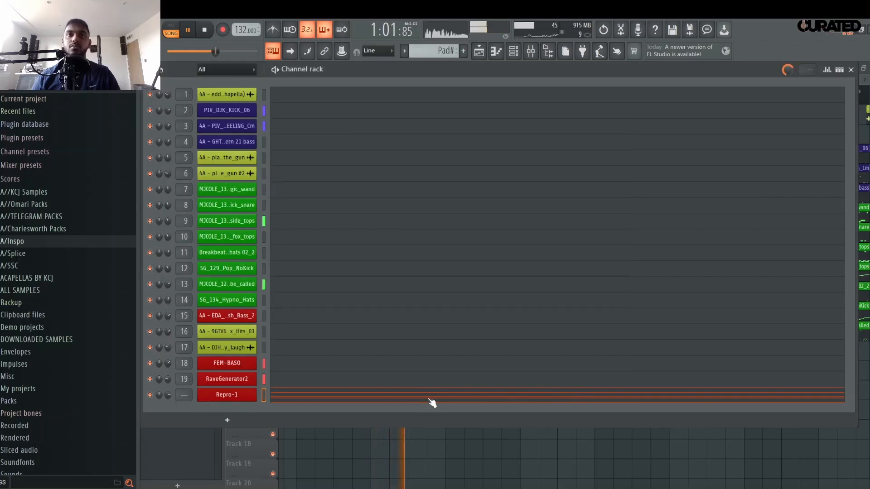
{"action": "left_click", "coordinate": [394, 443]}
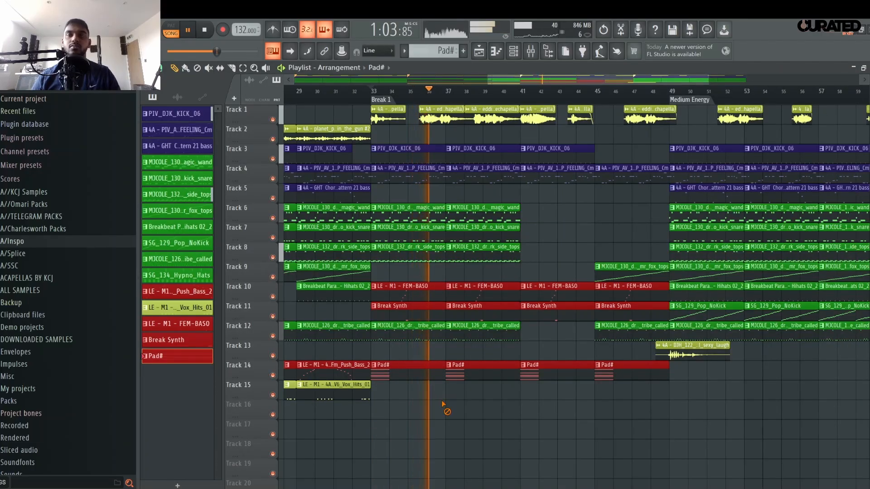
Transpose the whole Pad# chord up one octave and audition it in the track.
{"action": "double_click", "coordinate": [416, 369]}
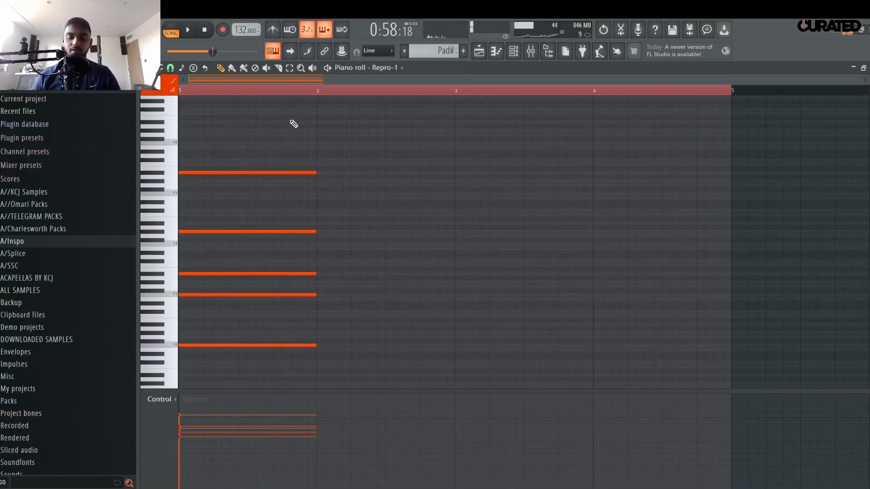
{"action": "scroll", "coordinate": [346, 245], "scroll_direction": "up", "scroll_amount": 3}
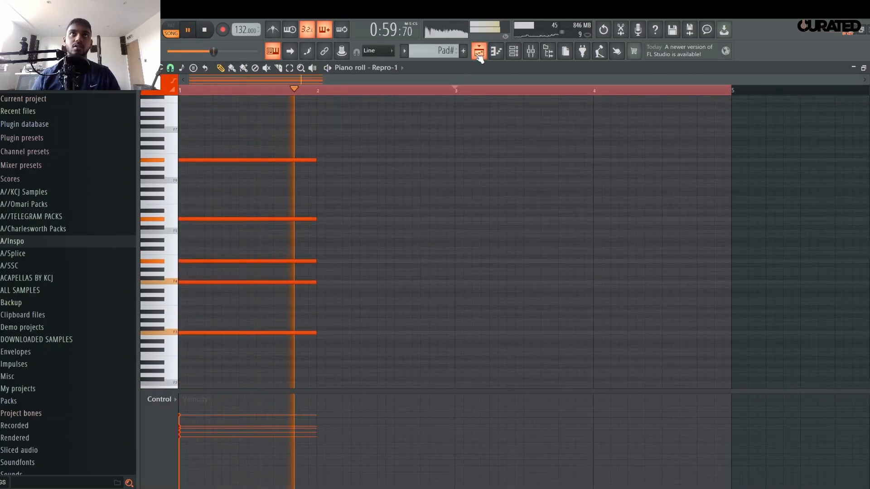
{"action": "key", "text": "space"}
{"action": "key", "text": "space"}
Copy the bar 1 pad chord and paste it at the start of bar 3.
{"action": "left_click_drag", "start_coordinate": [320, 361], "coordinate": [213, 70]}
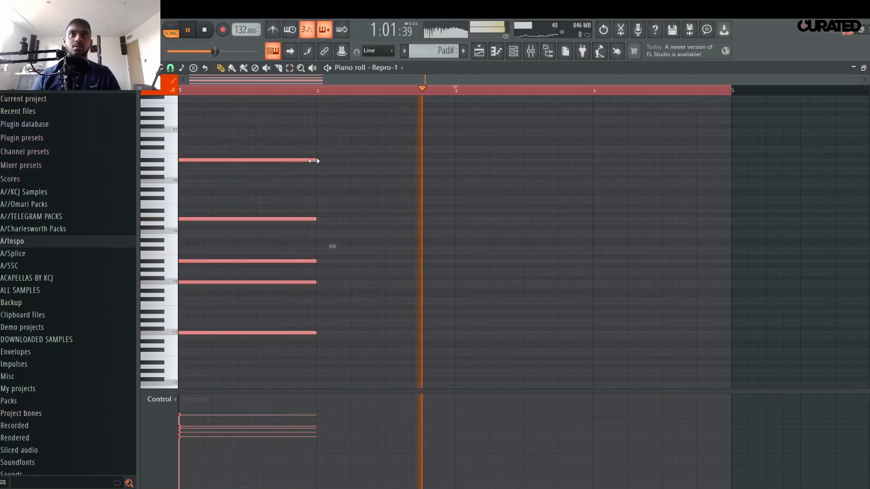
{"action": "key", "text": "space"}
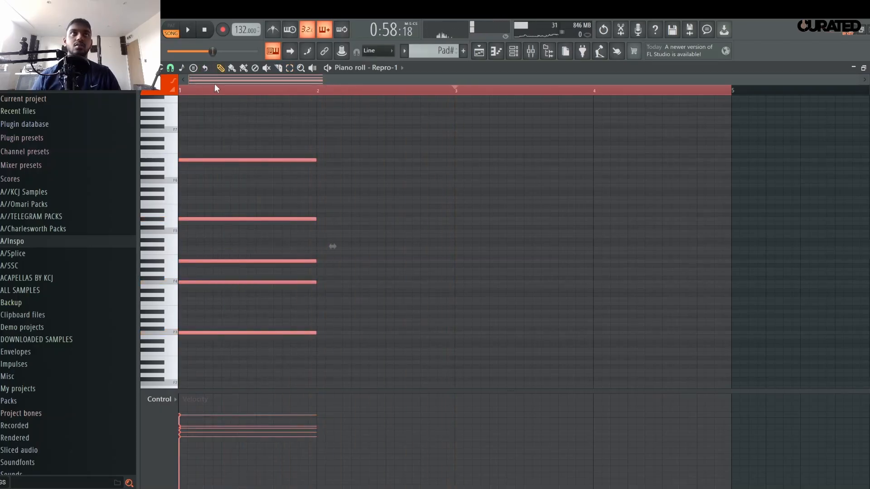
{"action": "left_click", "coordinate": [459, 93]}
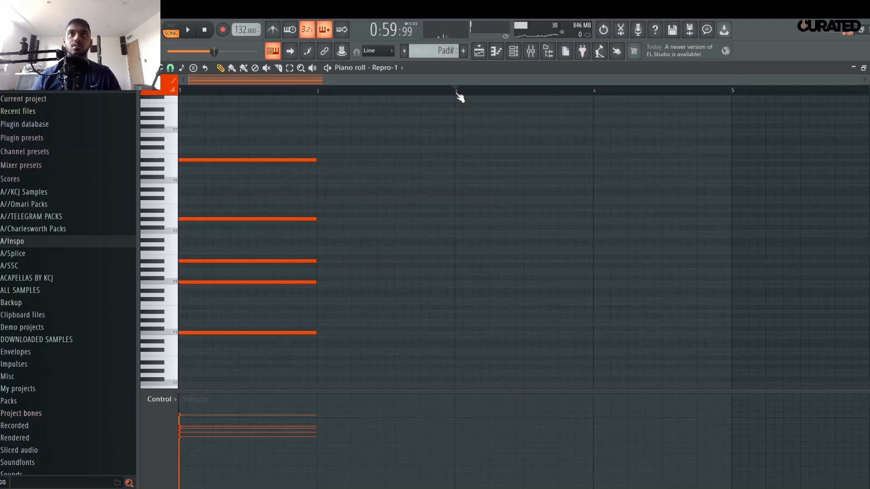
{"action": "key", "text": "ctrl+v"}
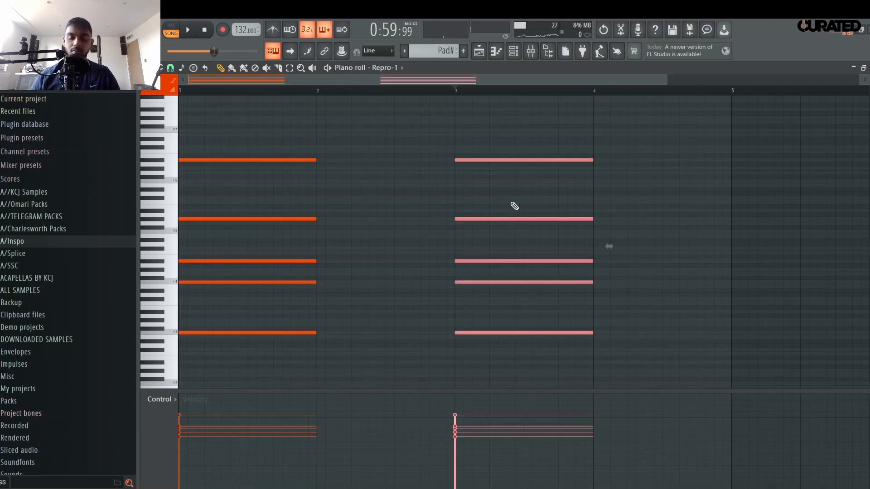
Raise the bar 3 chord by two semitones and audition it against the track.
{"action": "key", "text": "Up"}
{"action": "key", "text": "Up"}
{"action": "key", "text": "space"}
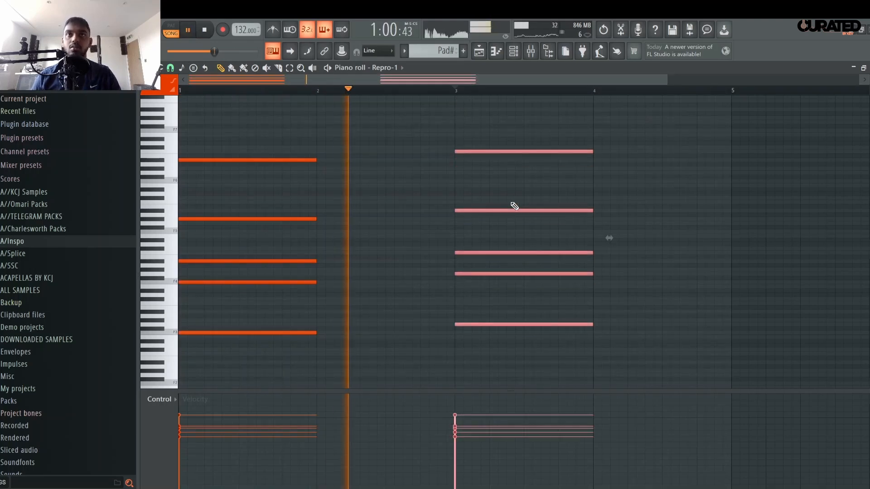
{"action": "scroll", "coordinate": [518, 87], "scroll_direction": "up", "scroll_amount": 3}
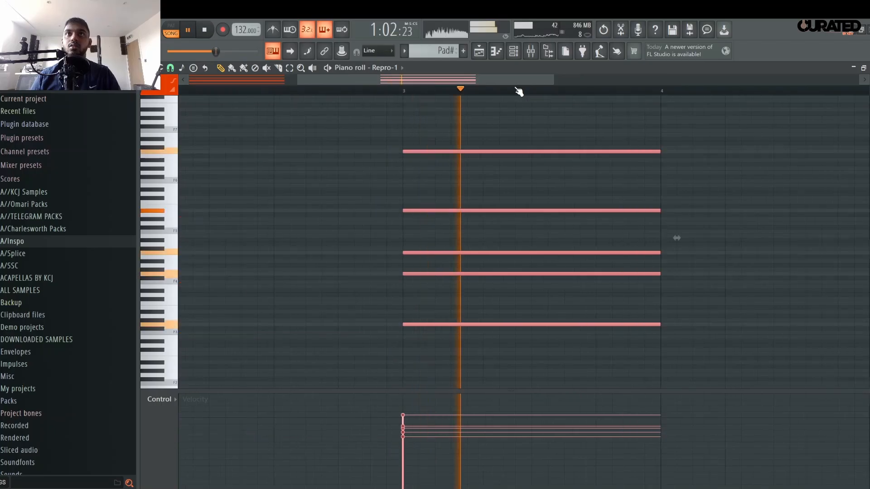
{"action": "scroll", "coordinate": [515, 91], "scroll_direction": "down", "scroll_amount": 1}
{"action": "key", "text": "space"}
{"action": "scroll", "coordinate": [527, 91], "scroll_direction": "up", "scroll_amount": 2}
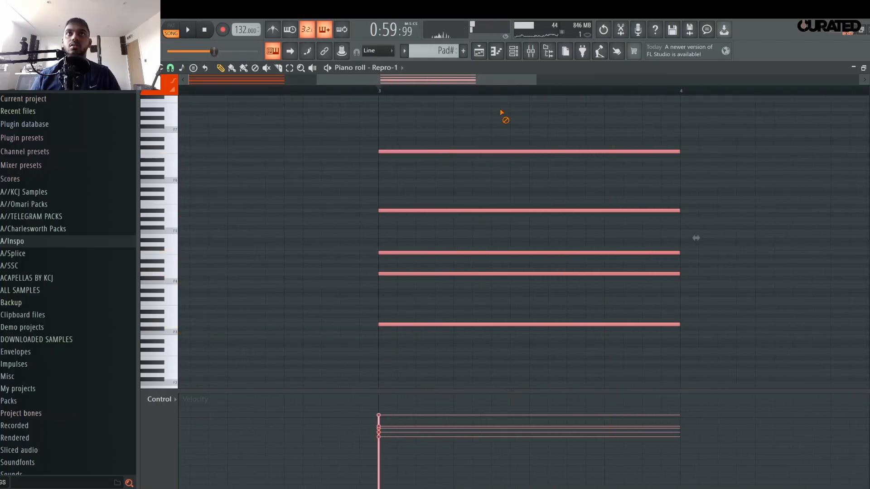
Examine the notes of the bar 1 and bar 3 chords while listening to the pad pattern in Break 1.
{"action": "left_click", "coordinate": [465, 172], "text": "ctrl"}
{"action": "scroll", "coordinate": [841, 111], "scroll_direction": "up", "scroll_amount": 2}
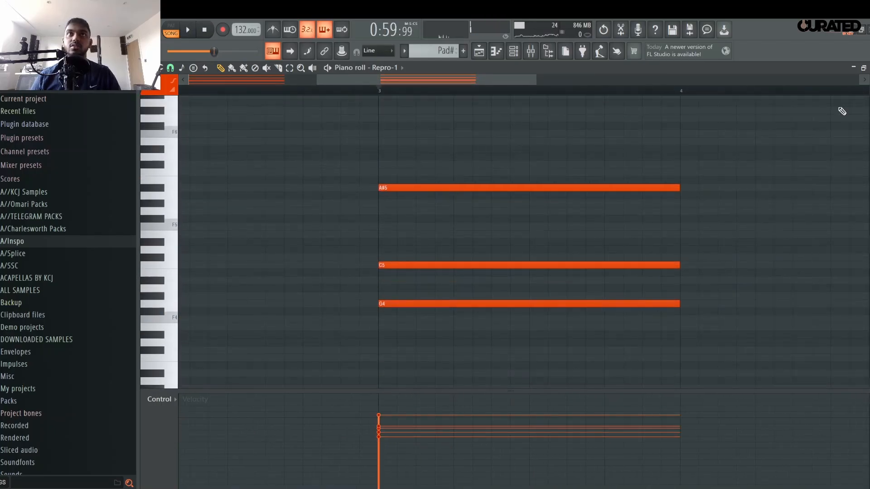
{"action": "scroll", "coordinate": [459, 298], "scroll_direction": "down", "scroll_amount": 4}
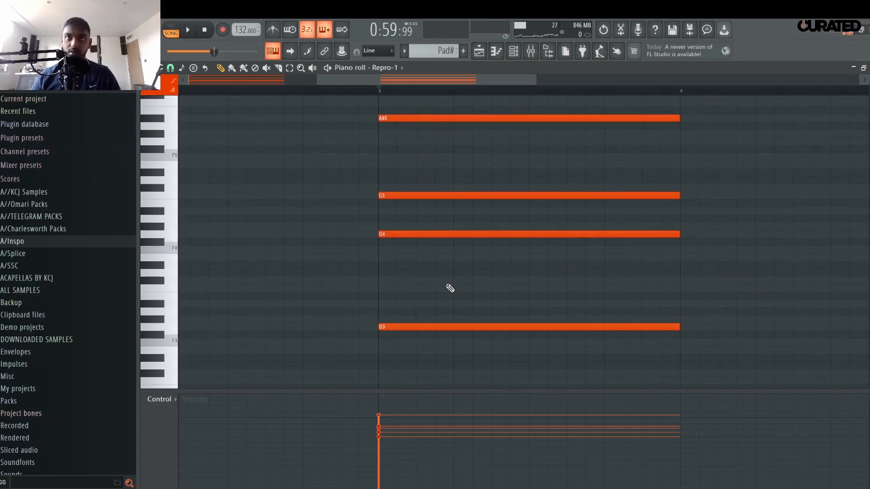
{"action": "scroll", "coordinate": [449, 288], "scroll_direction": "up", "scroll_amount": 3}
{"action": "key", "text": "space"}
{"action": "scroll", "coordinate": [375, 96], "scroll_direction": "down", "scroll_amount": 3}
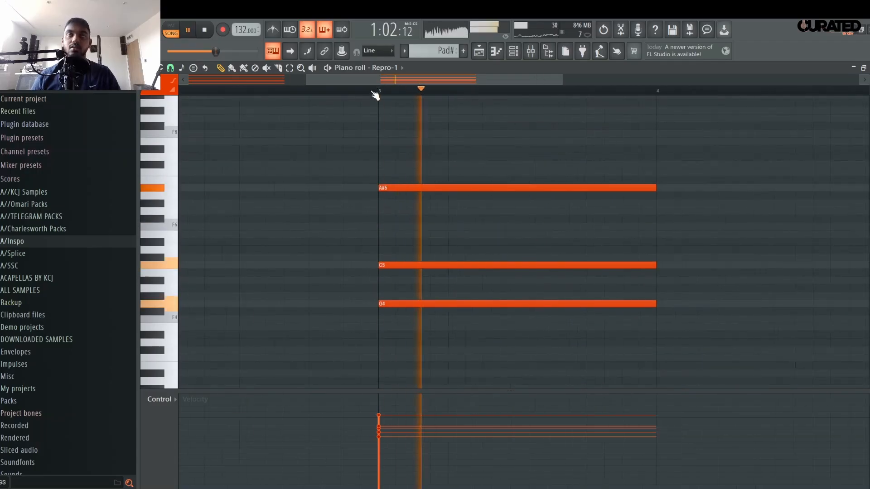
{"action": "scroll", "coordinate": [375, 179], "scroll_direction": "up", "scroll_amount": 4}
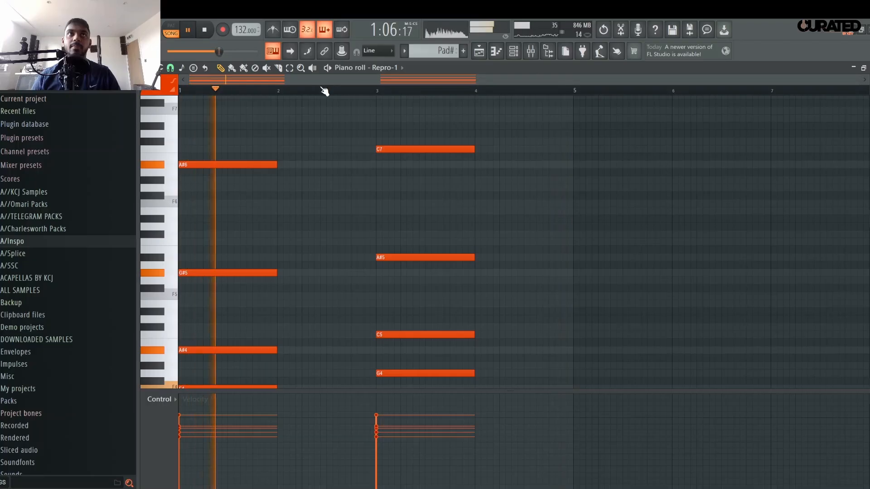
{"action": "scroll", "coordinate": [324, 131], "scroll_direction": "down", "scroll_amount": 3}
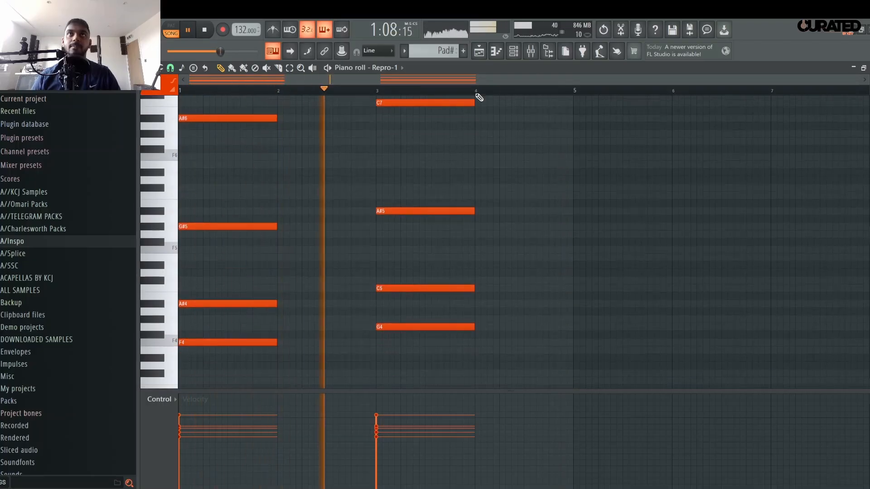
{"action": "left_click", "coordinate": [483, 52]}
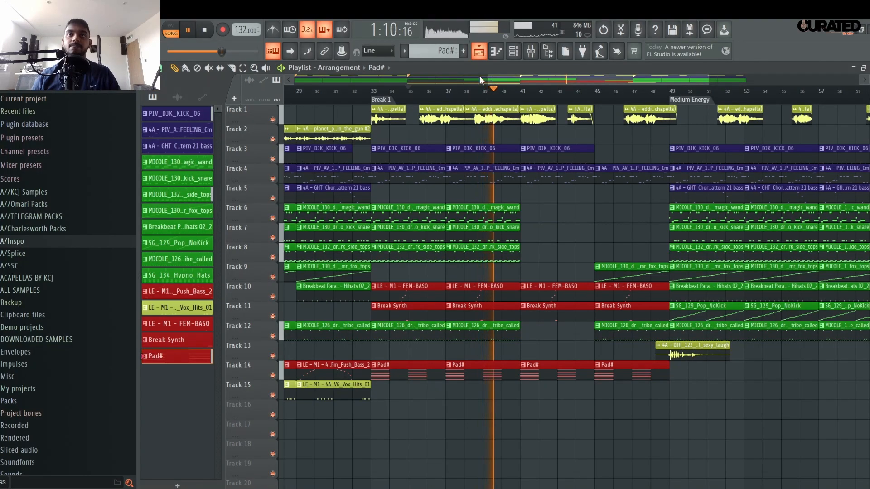
Delete all five notes of the bar 3 chord from the Pad# pattern and bring up the channel rack.
{"action": "double_click", "coordinate": [487, 371]}
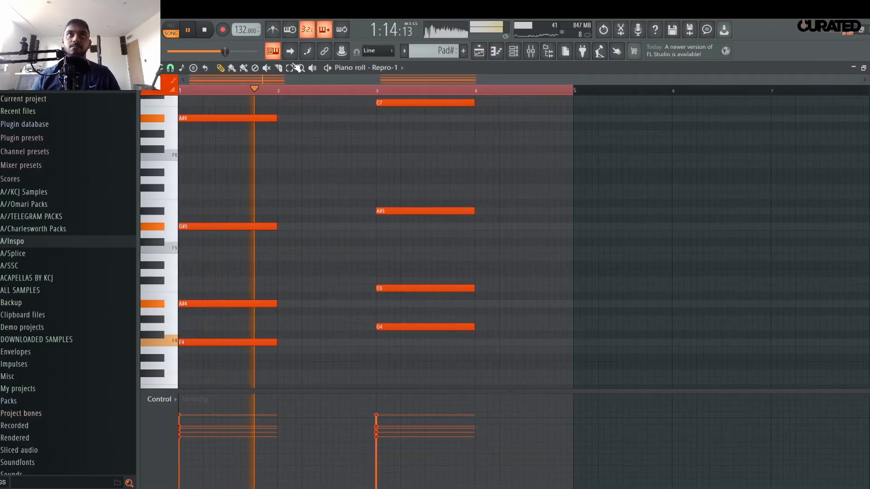
{"action": "left_click_drag", "start_coordinate": [451, 355], "coordinate": [438, 34]}
{"action": "key", "text": "Delete"}
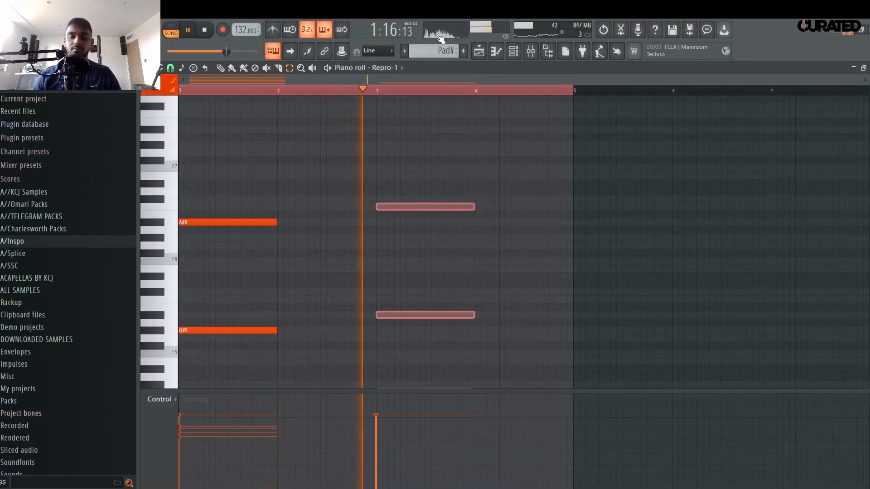
{"action": "scroll", "coordinate": [380, 200], "scroll_direction": "down", "scroll_amount": 8}
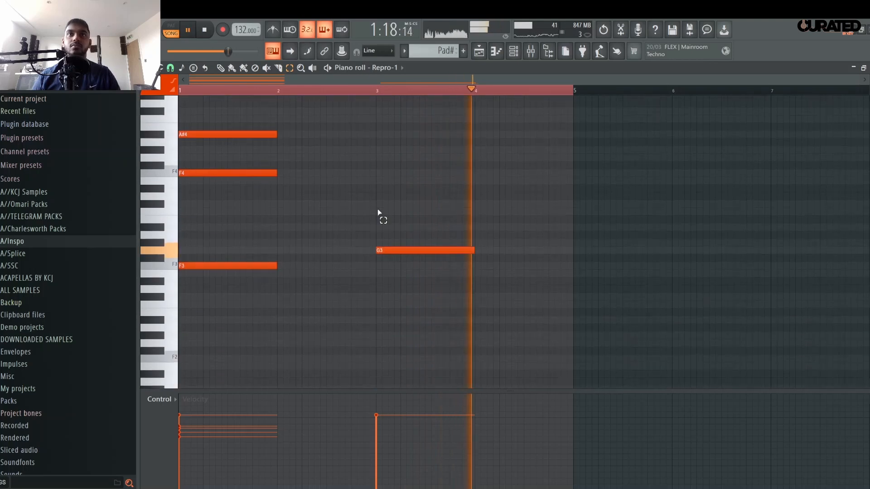
{"action": "left_click_drag", "start_coordinate": [415, 264], "coordinate": [427, 203]}
{"action": "key", "text": "Delete"}
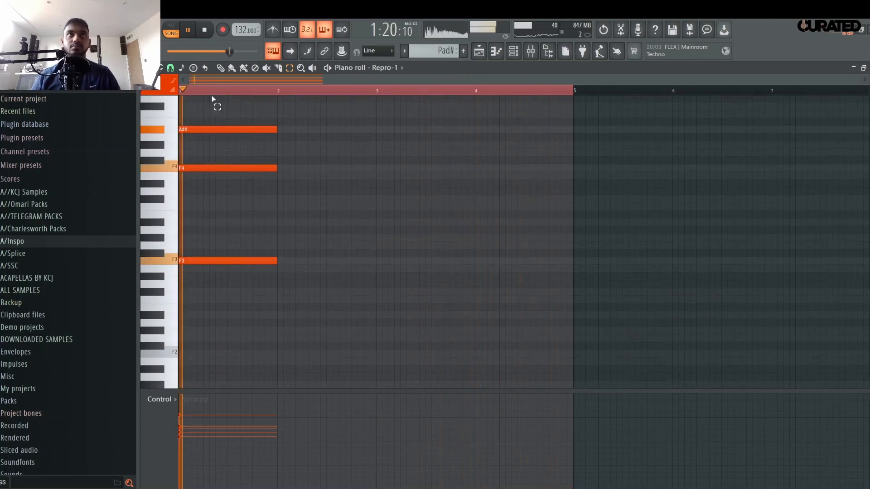
{"action": "scroll", "coordinate": [381, 218], "scroll_direction": "up", "scroll_amount": 2}
{"action": "left_click", "coordinate": [513, 52]}
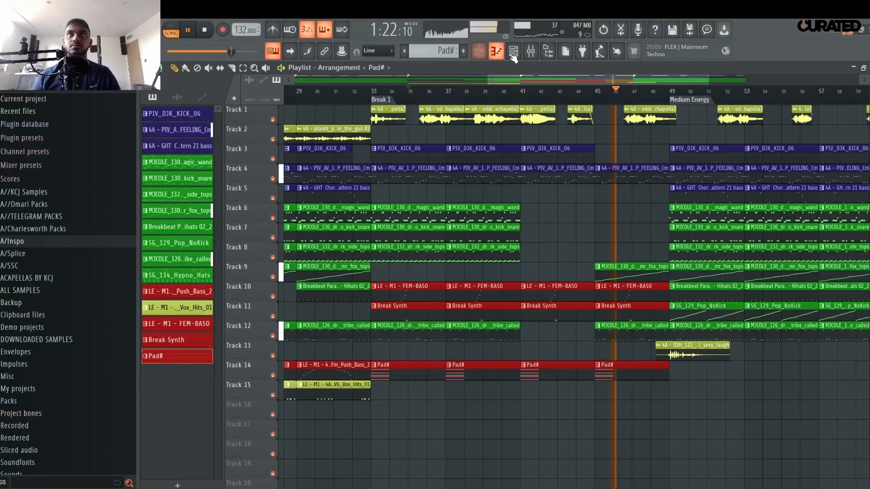
Show the Repro-1 synth controls and fine-tune the Repro-1 channel volume while auditioning the pad in Break 1.
{"action": "left_click", "coordinate": [514, 54]}
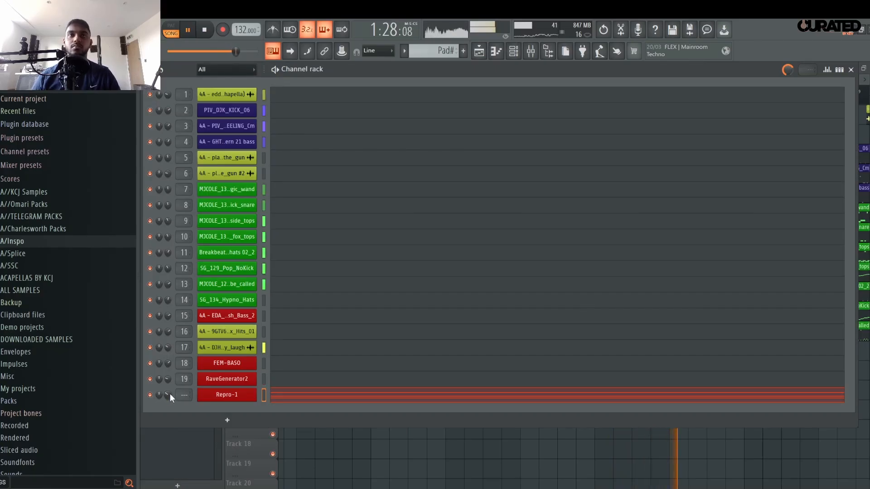
{"action": "key", "text": "space"}
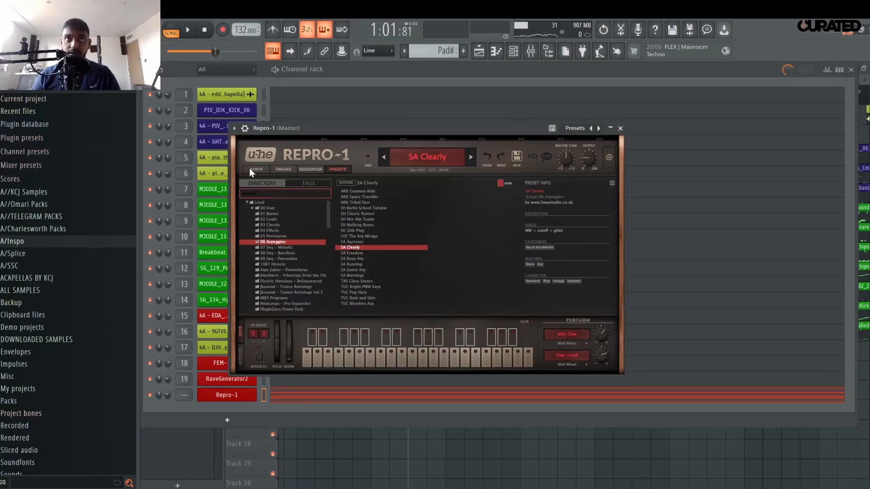
{"action": "left_click", "coordinate": [252, 169]}
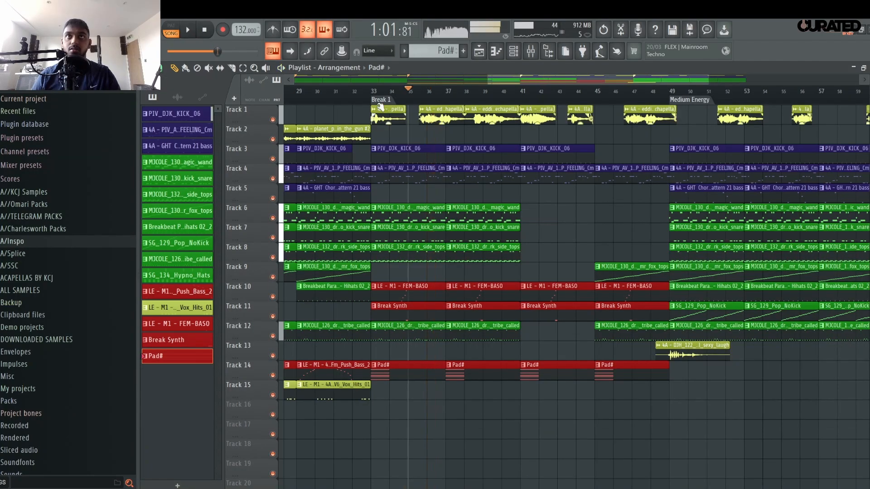
{"action": "left_click", "coordinate": [514, 52]}
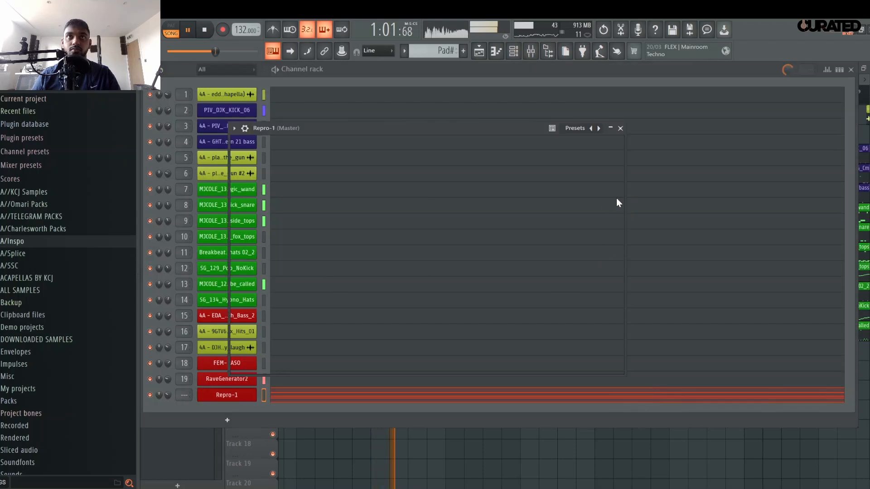
{"action": "left_click_drag", "start_coordinate": [168, 395], "coordinate": [168, 391]}
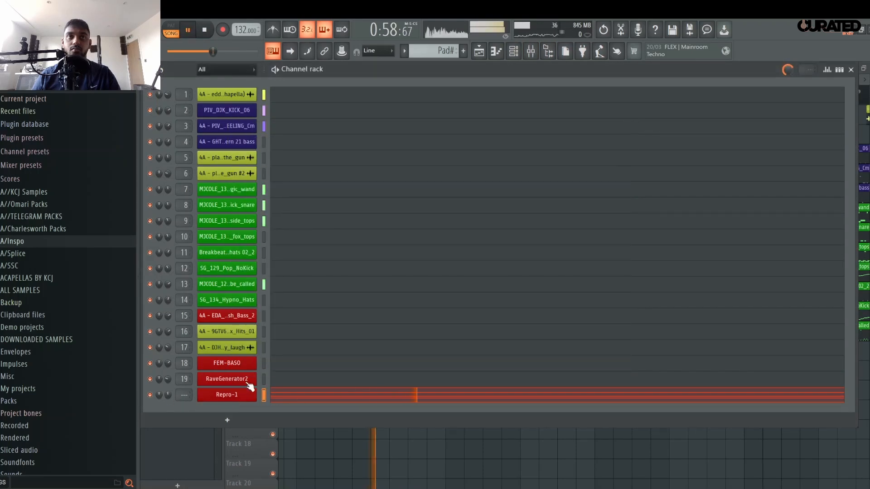
{"action": "left_click", "coordinate": [244, 397]}
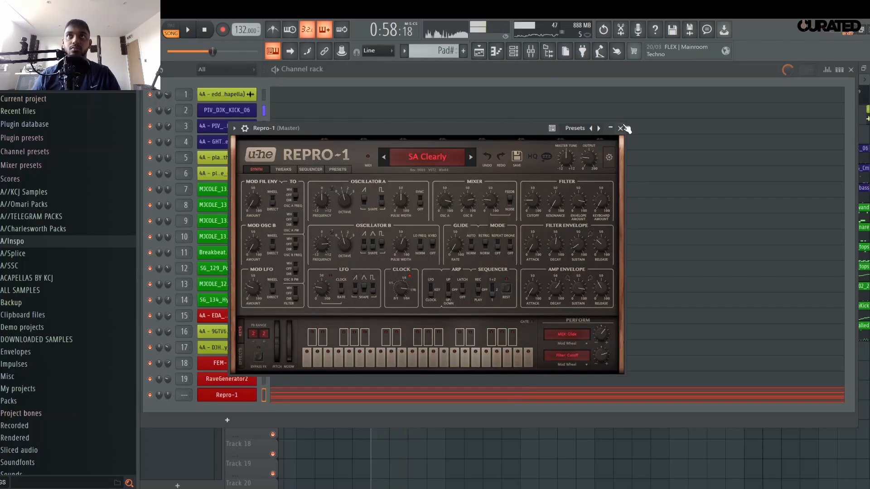
Move all five Repro-1 chord notes, including the high A#6, from bar 1 to bar 3 of the Pad# pattern.
{"action": "left_click", "coordinate": [473, 401]}
{"action": "scroll", "coordinate": [385, 93], "scroll_direction": "down", "scroll_amount": 5}
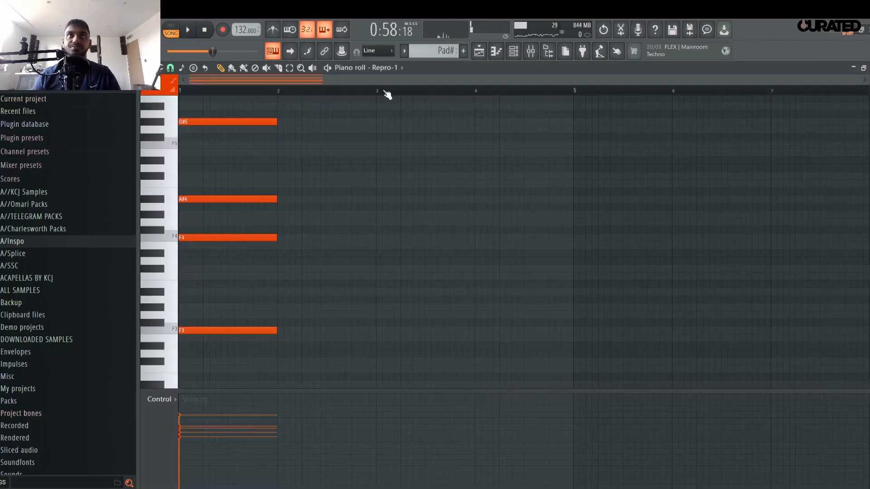
{"action": "left_click_drag", "start_coordinate": [358, 380], "coordinate": [179, 97]}
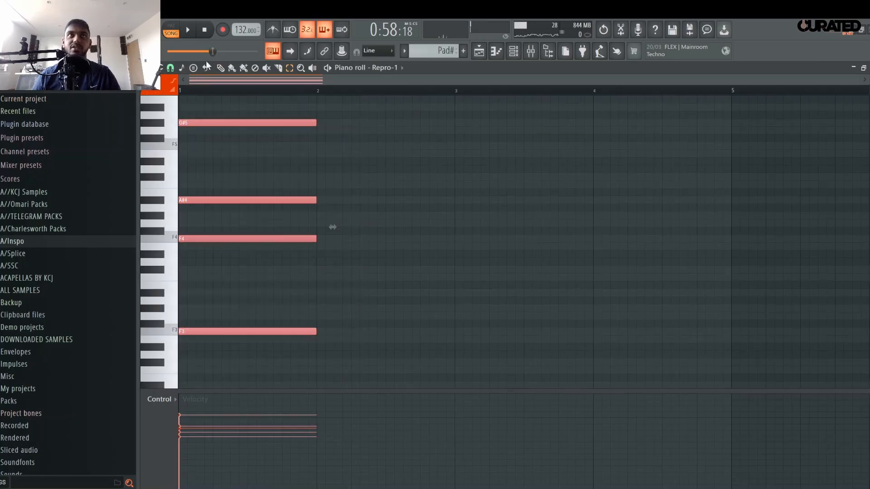
{"action": "left_click_drag", "start_coordinate": [234, 126], "coordinate": [505, 123]}
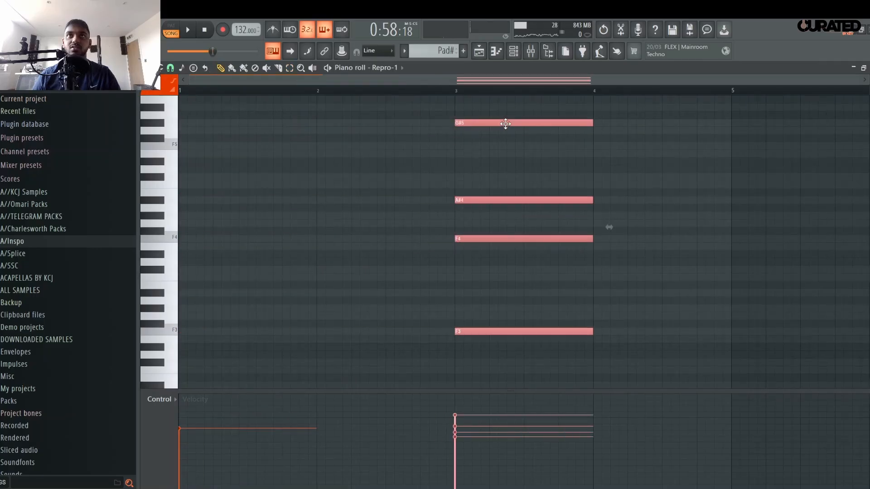
{"action": "key", "text": "space"}
{"action": "scroll", "coordinate": [295, 270], "scroll_direction": "down", "scroll_amount": 8}
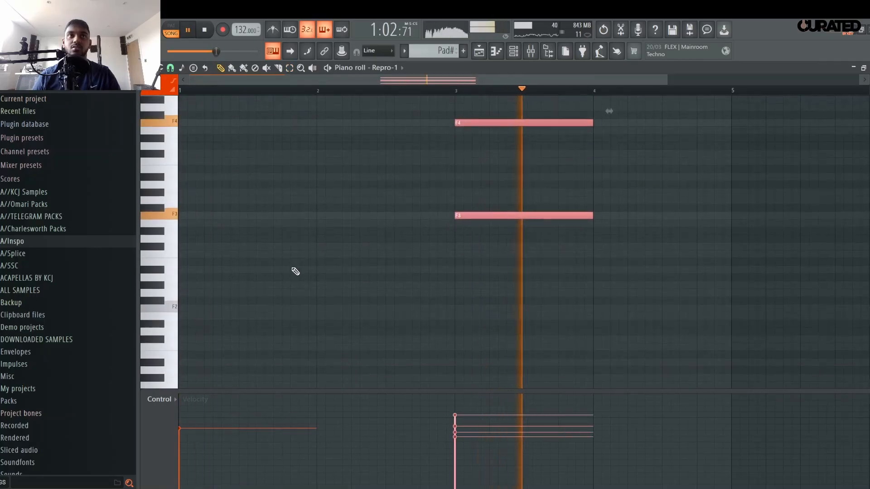
{"action": "scroll", "coordinate": [285, 315], "scroll_direction": "up", "scroll_amount": 12}
{"action": "left_click_drag", "start_coordinate": [241, 238], "coordinate": [522, 241]}
{"action": "scroll", "coordinate": [516, 258], "scroll_direction": "down", "scroll_amount": 4}
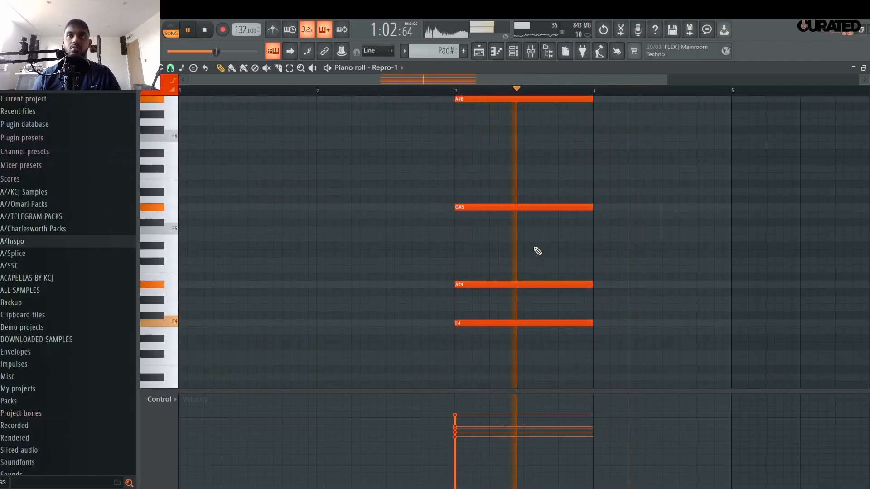
{"action": "scroll", "coordinate": [536, 251], "scroll_direction": "up", "scroll_amount": 1}
{"action": "scroll", "coordinate": [535, 261], "scroll_direction": "down", "scroll_amount": 4}
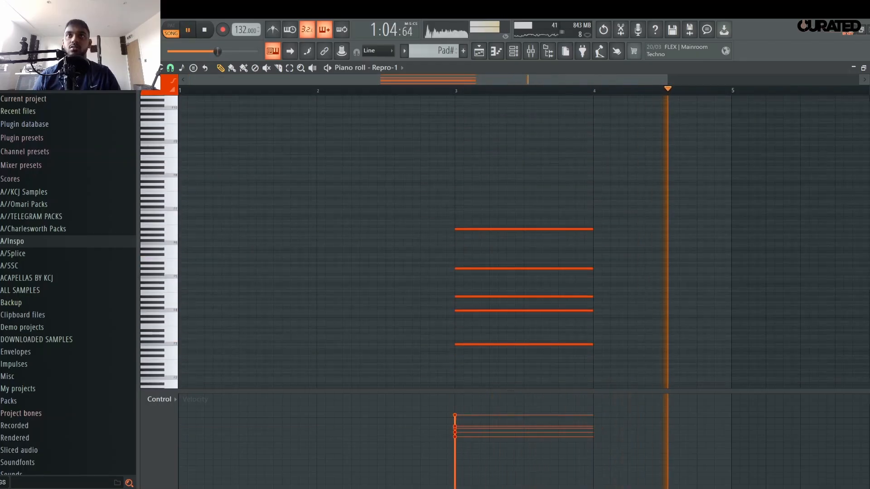
Listen to Break 1 in the arrangement with the pad chord on bar 3 of each Pad# clip.
{"action": "left_click", "coordinate": [478, 51]}
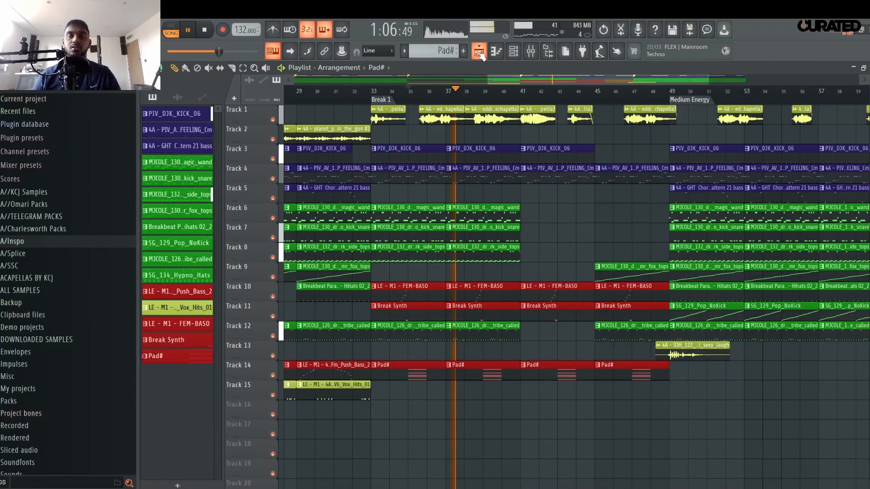
{"action": "left_click", "coordinate": [513, 52]}
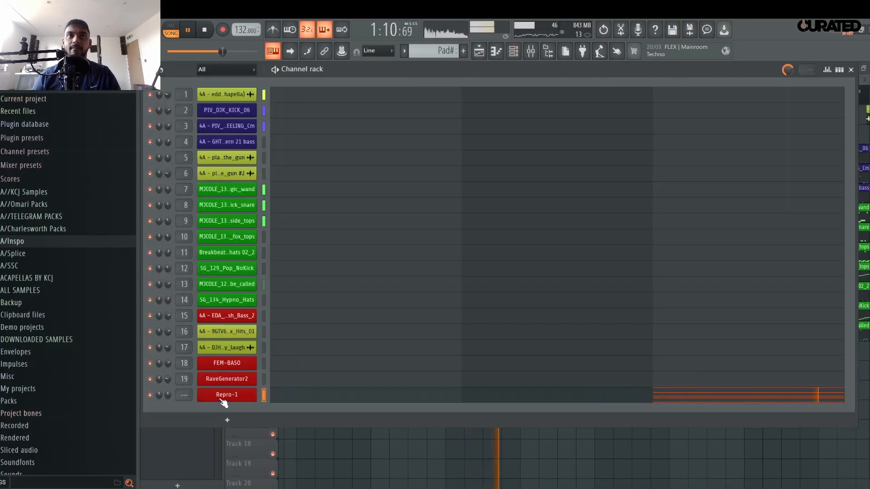
{"action": "left_click", "coordinate": [540, 456]}
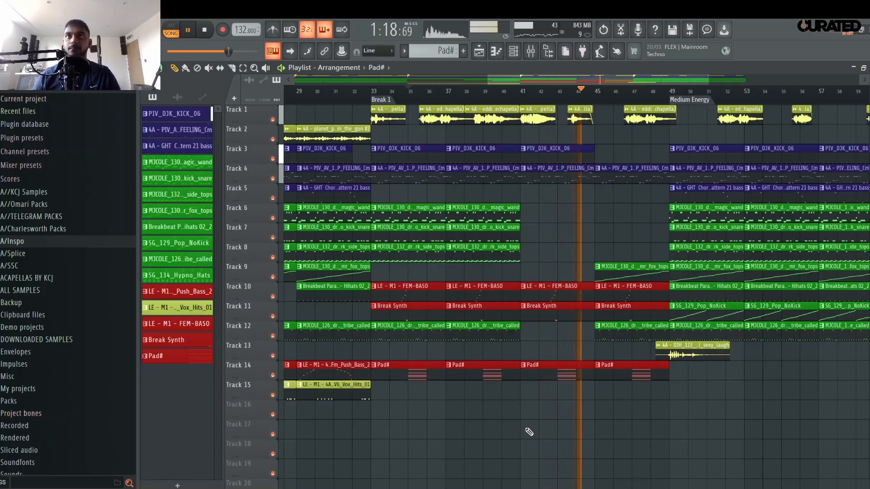
{"action": "key", "text": "space"}
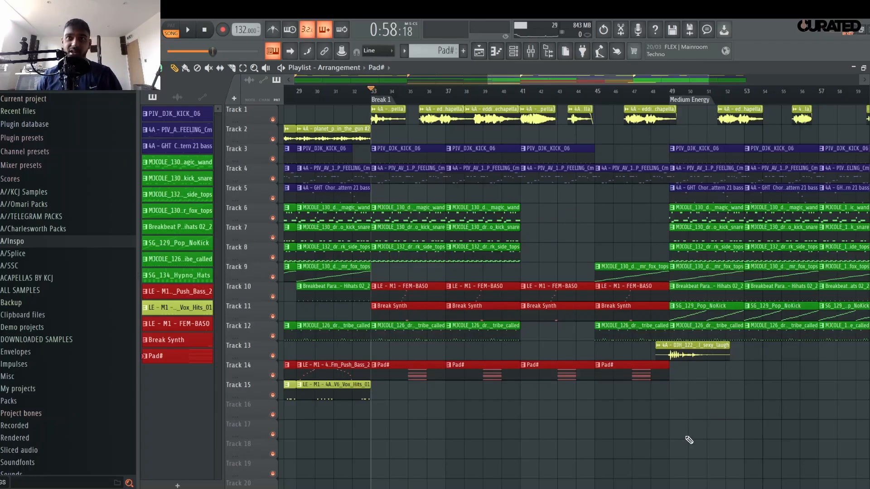
Play Break 1 again and delete the Pad# clips at bars 33 and 37 on Track 14.
{"action": "key", "text": "space"}
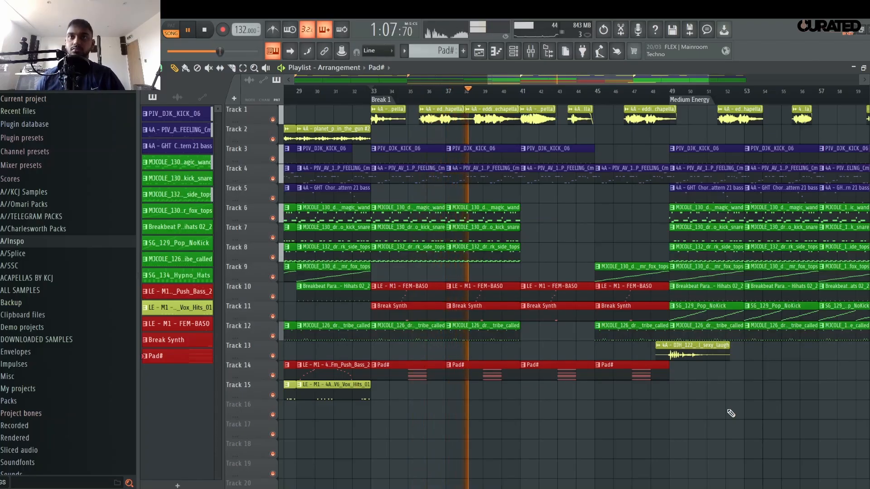
{"action": "right_click", "coordinate": [425, 375]}
{"action": "right_click", "coordinate": [479, 367]}
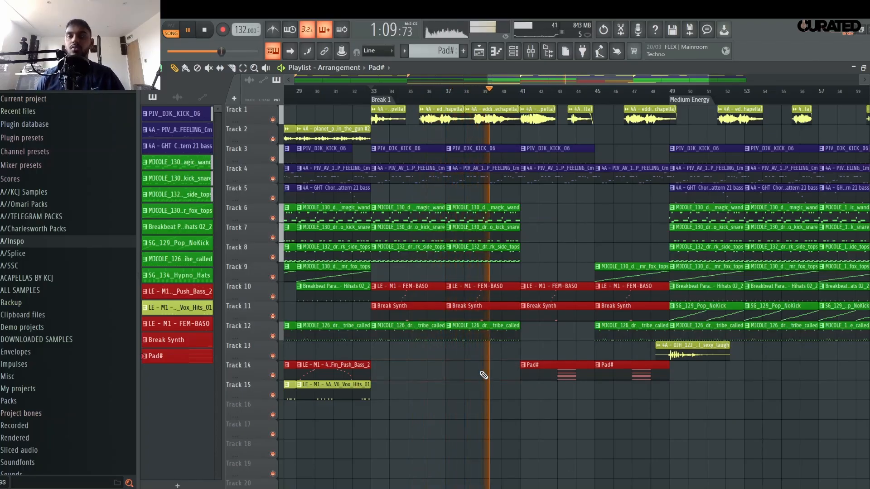
Mute the two Track 1 vocal clips between bars 41 and 45, keeping the clip leading into Medium Energy active.
{"action": "right_click", "coordinate": [539, 118], "text": "alt"}
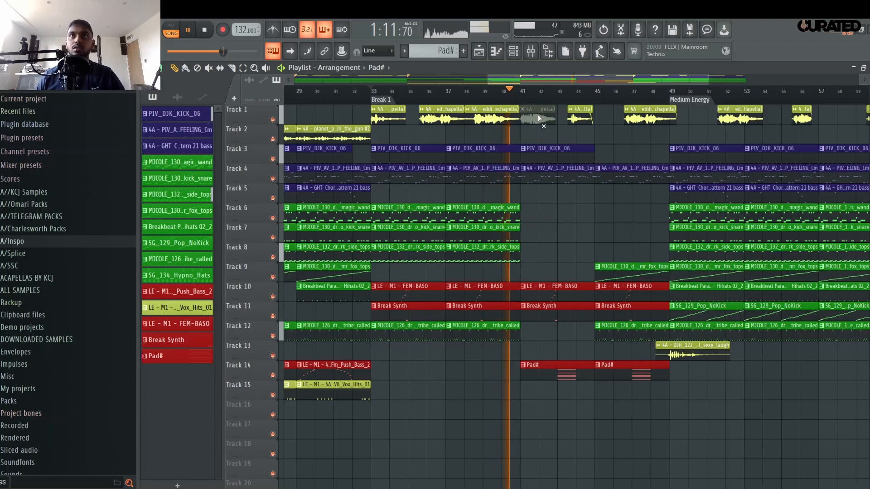
{"action": "right_click", "coordinate": [580, 118], "text": "alt"}
{"action": "right_click", "coordinate": [631, 119], "text": "alt"}
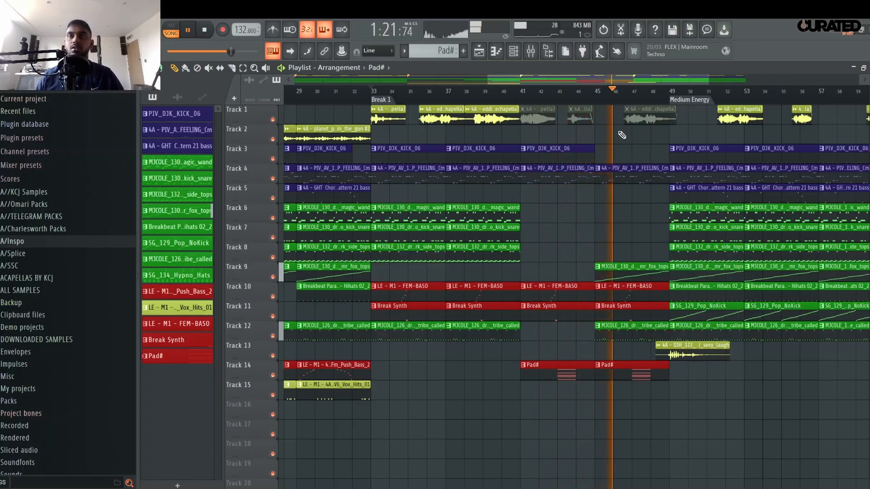
{"action": "left_click", "coordinate": [627, 109]}
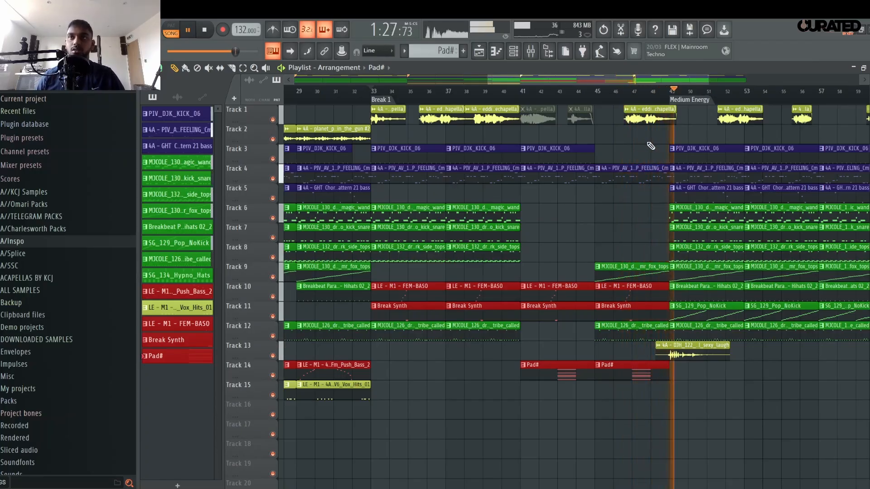
Review the transition from Break 1 into the Medium Energy section while listening, and stop playback.
{"action": "scroll", "coordinate": [641, 102], "scroll_direction": "down", "scroll_amount": 5}
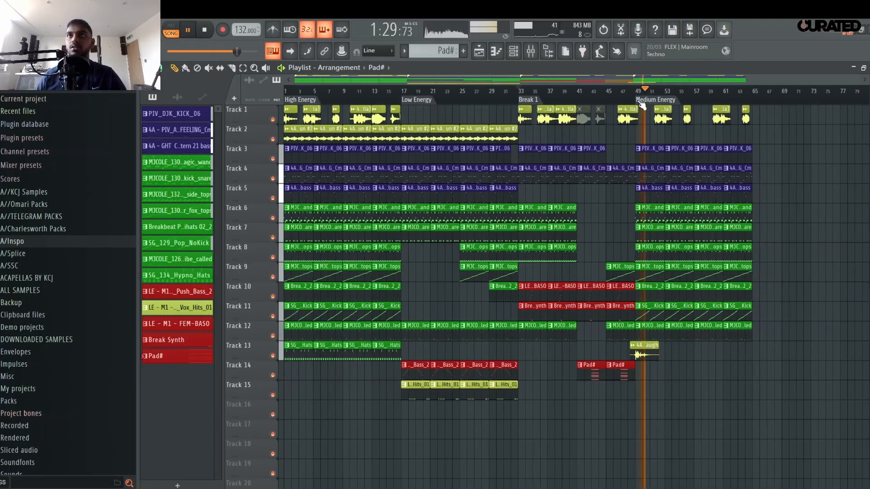
{"action": "scroll", "coordinate": [642, 103], "scroll_direction": "up", "scroll_amount": 5}
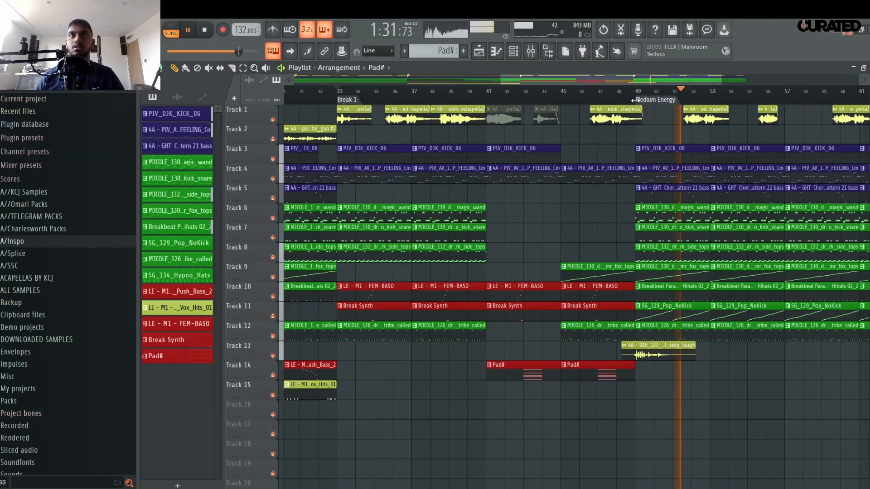
{"action": "scroll", "coordinate": [633, 100], "scroll_direction": "down", "scroll_amount": 2}
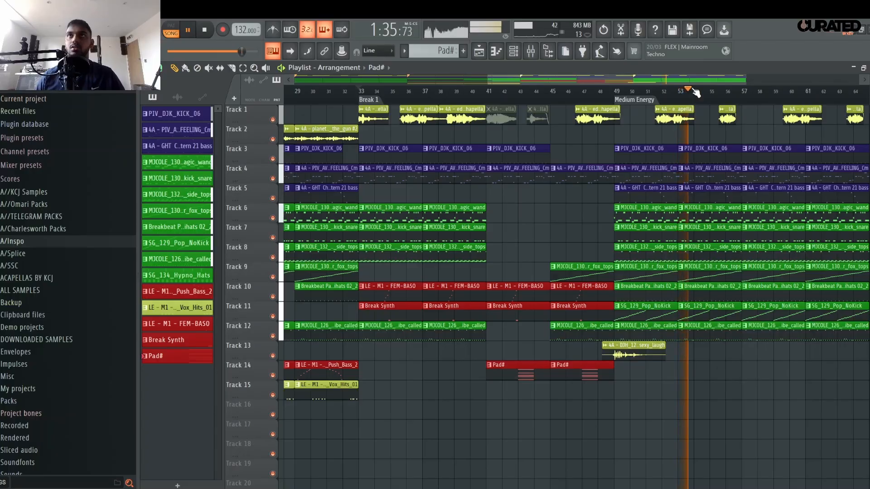
{"action": "scroll", "coordinate": [694, 93], "scroll_direction": "down", "scroll_amount": 2}
{"action": "scroll", "coordinate": [705, 95], "scroll_direction": "up", "scroll_amount": 3}
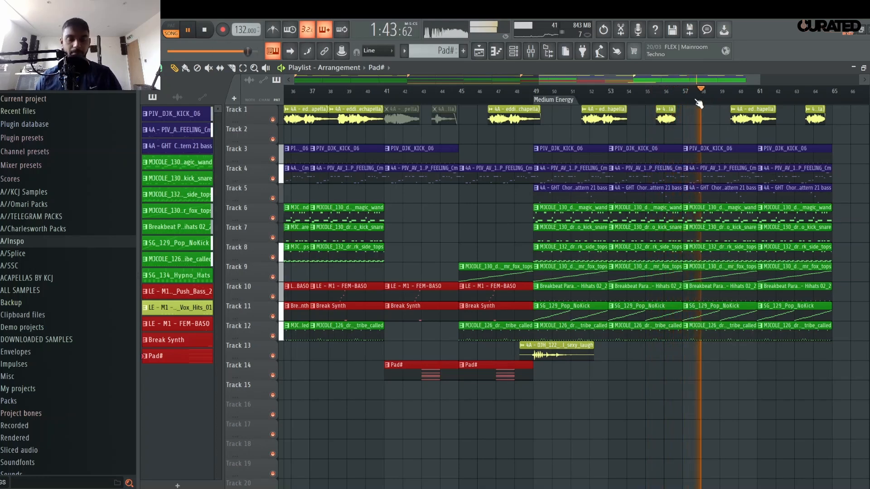
{"action": "key", "text": "space"}
Set the playback position to bar 43, where the chord in the first remaining Pad# clip starts.
{"action": "left_click", "coordinate": [384, 91]}
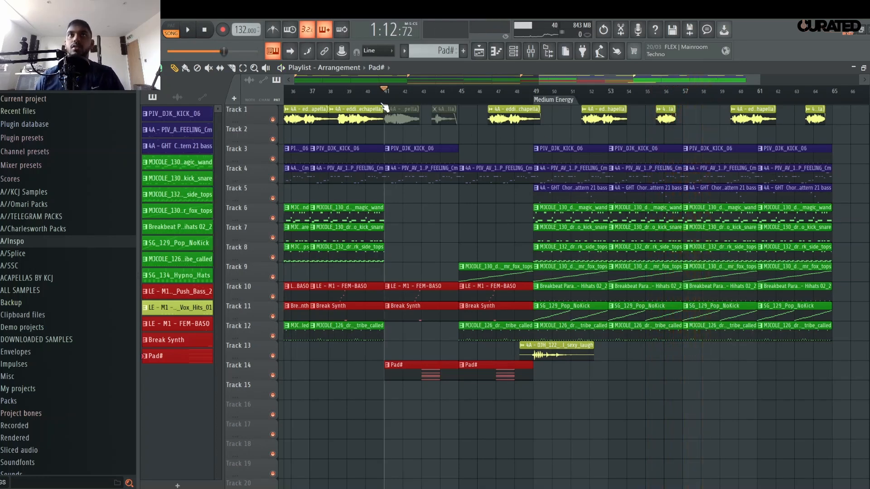
{"action": "scroll", "coordinate": [423, 102], "scroll_direction": "left", "scroll_amount": 6}
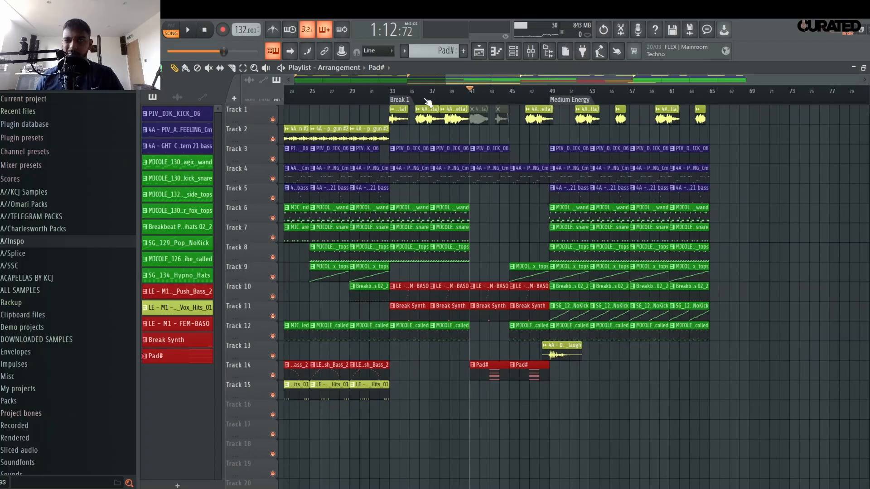
{"action": "scroll", "coordinate": [631, 102], "scroll_direction": "up", "scroll_amount": 3}
{"action": "left_click", "coordinate": [501, 95]}
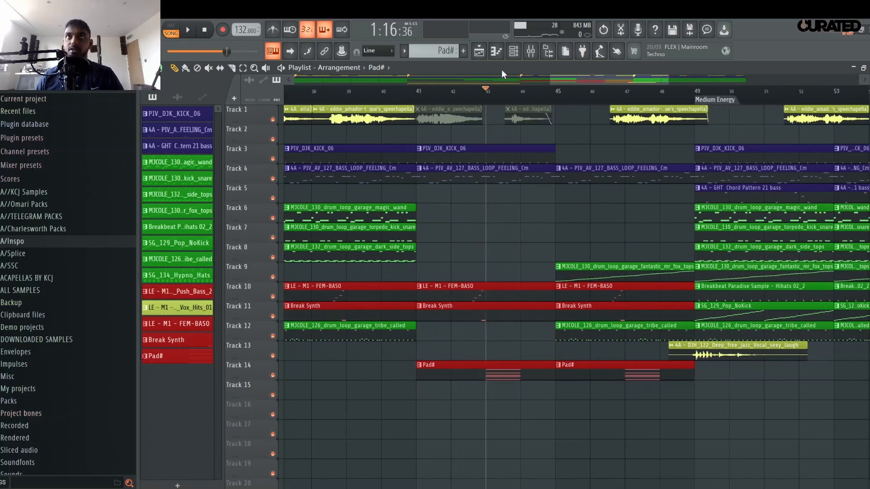
Browse Repro-1's arpeggio presets and audition SA Freedom, SA Reso Arp and SA Running against the track.
{"action": "key", "text": "F6"}
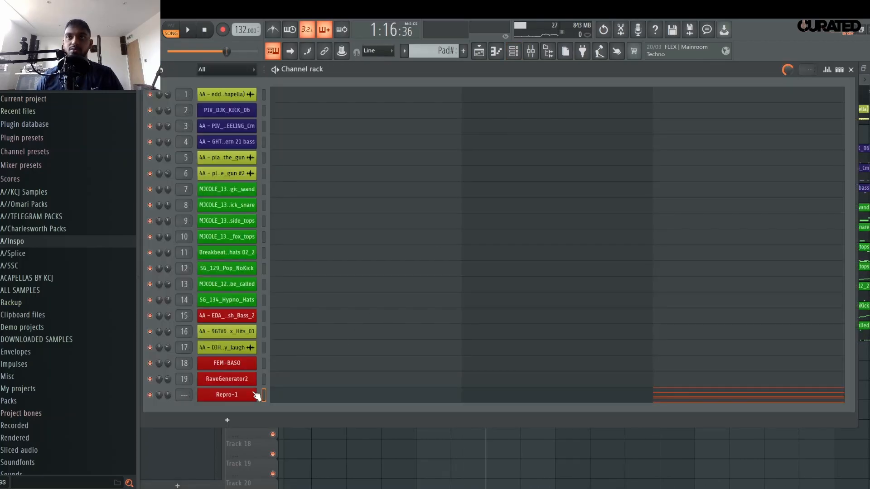
{"action": "left_click", "coordinate": [255, 395]}
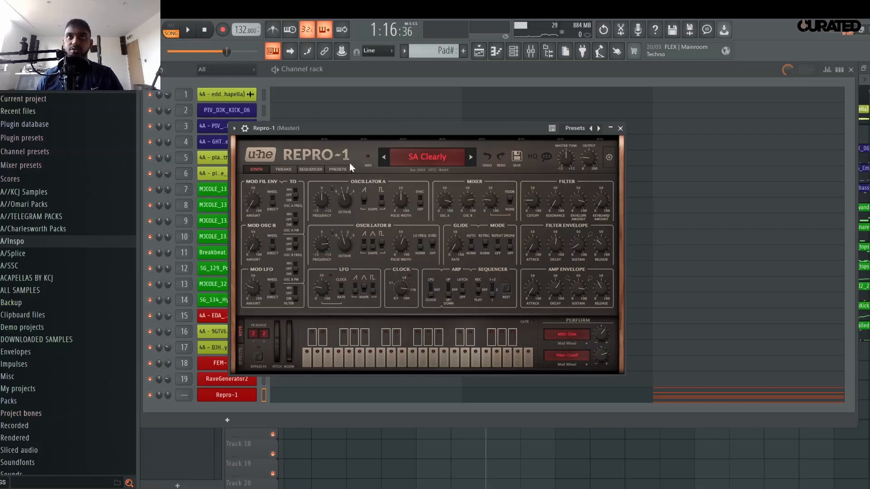
{"action": "left_click", "coordinate": [337, 169]}
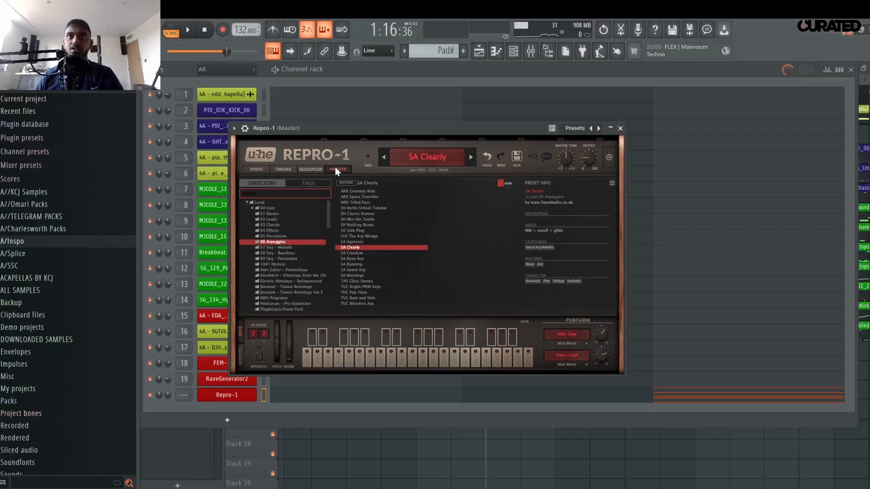
{"action": "left_click", "coordinate": [366, 253]}
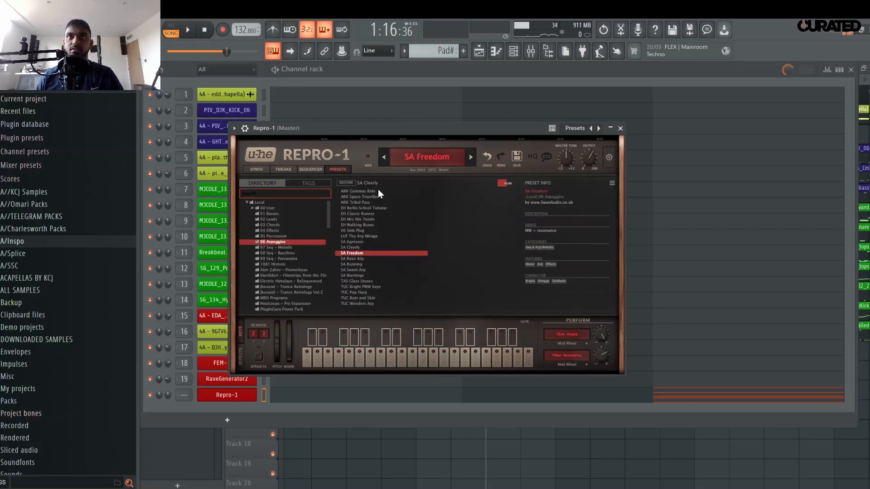
{"action": "left_click", "coordinate": [369, 258]}
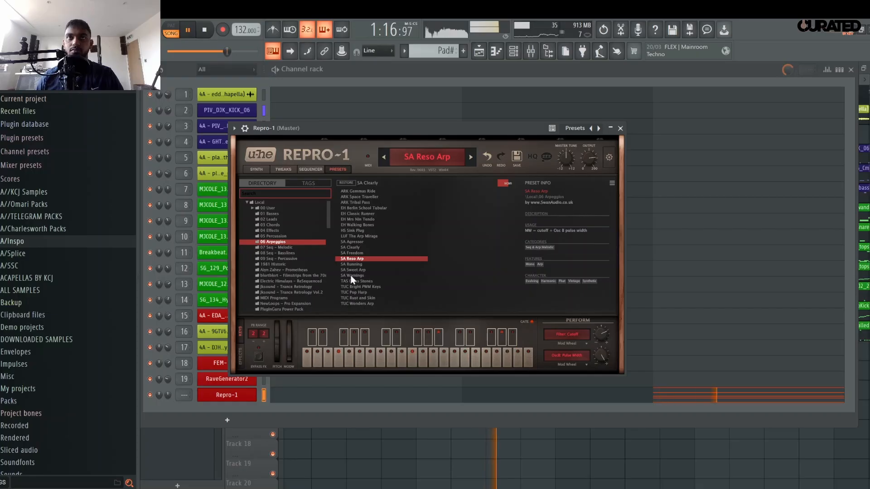
{"action": "left_click", "coordinate": [355, 265]}
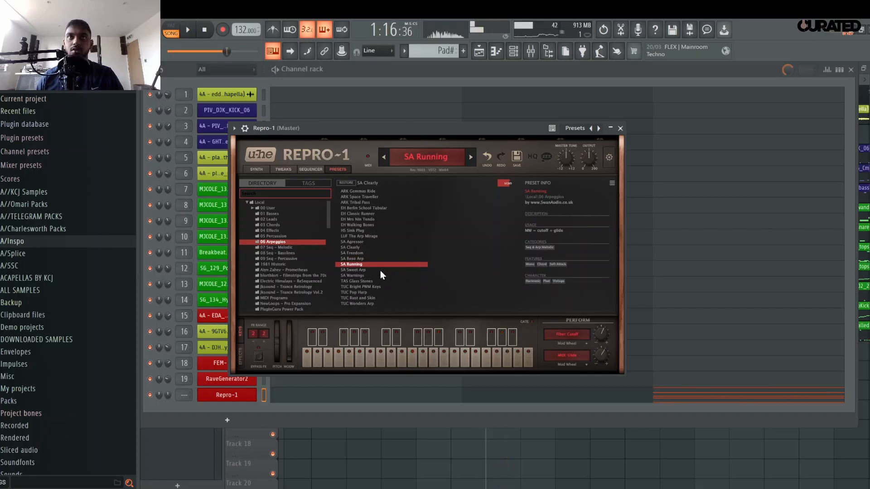
{"action": "right_click", "coordinate": [418, 263]}
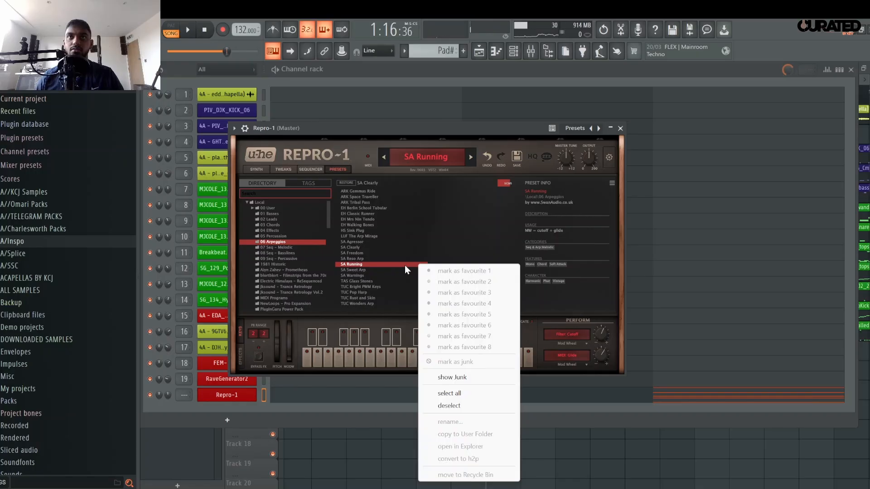
{"action": "left_click", "coordinate": [353, 255]}
{"action": "right_click", "coordinate": [358, 263]}
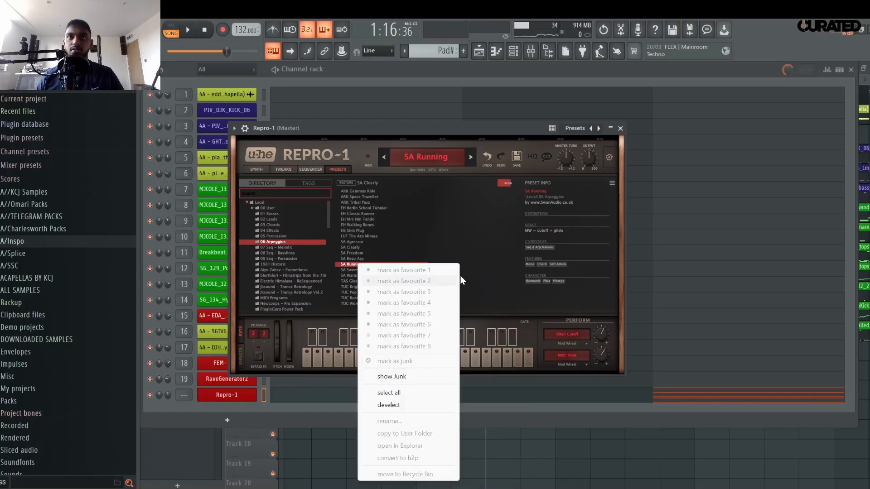
{"action": "left_click", "coordinate": [420, 250]}
{"action": "right_click", "coordinate": [379, 267]}
{"action": "left_click", "coordinate": [391, 249]}
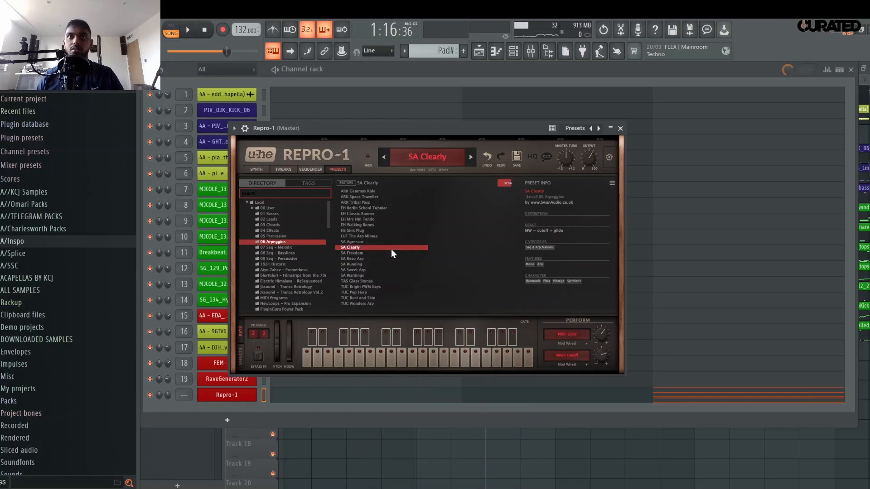
{"action": "right_click", "coordinate": [387, 250]}
Load the SA Warnings preset in Repro-1, listen to it in the track, and close the synth.
{"action": "left_click", "coordinate": [371, 275]}
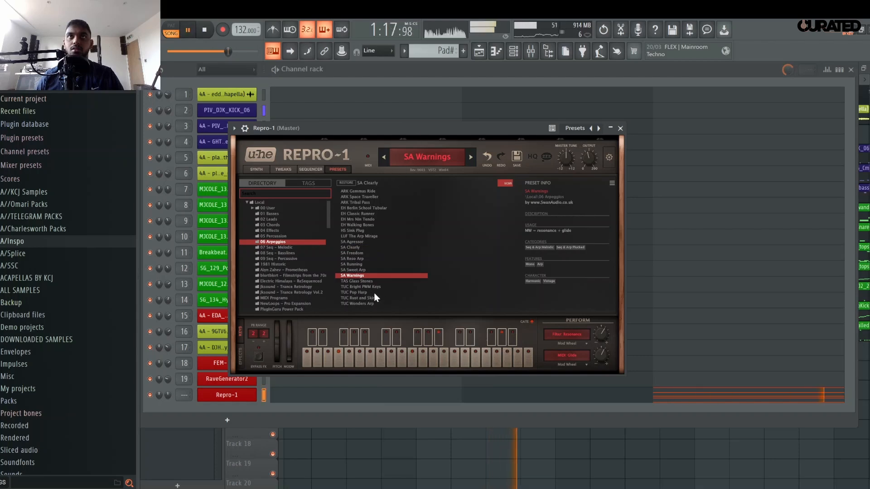
{"action": "left_click", "coordinate": [621, 130]}
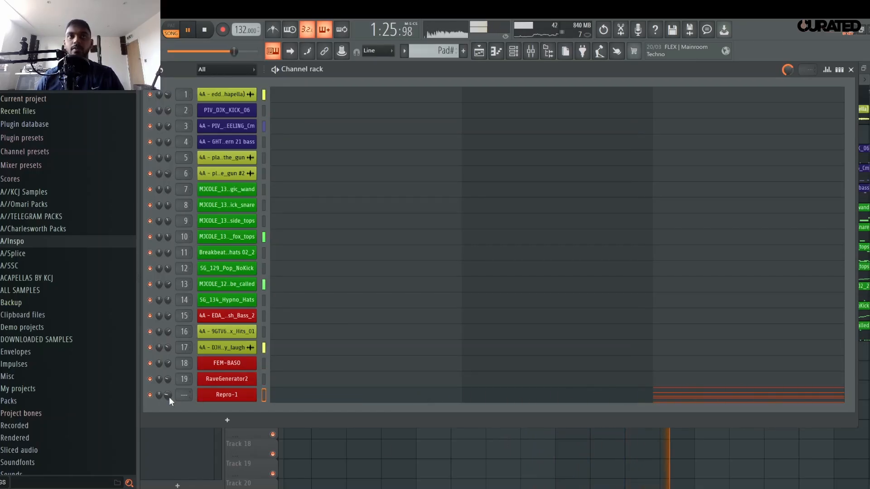
Set Repro-1's filter cutoff to 13.50 while replaying the pad chord from bar 43, and close the synth.
{"action": "left_click", "coordinate": [222, 396]}
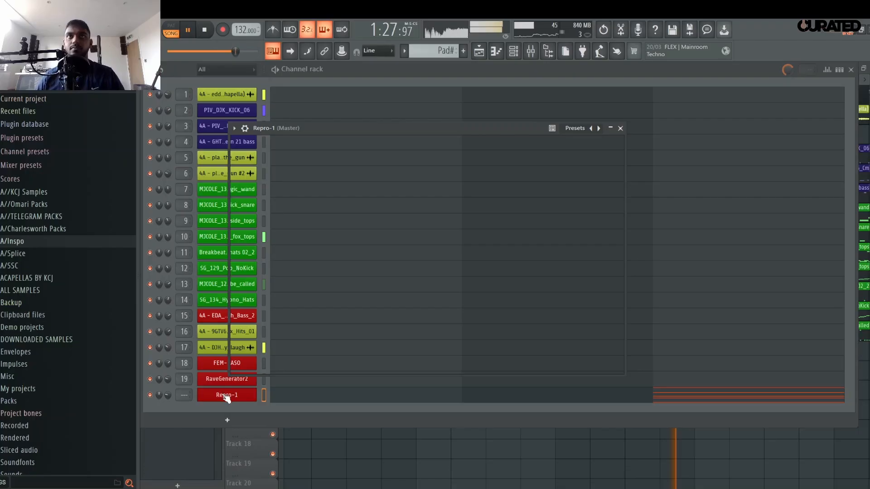
{"action": "left_click", "coordinate": [257, 169]}
{"action": "key", "text": "space"}
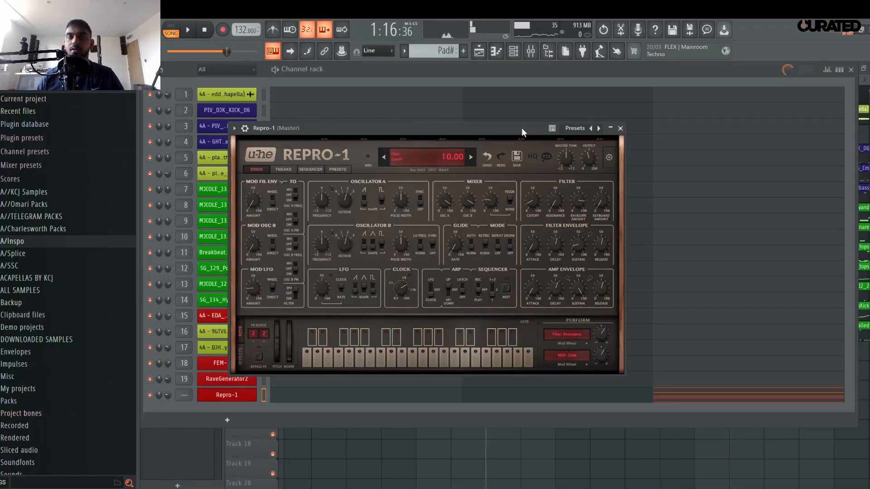
{"action": "key", "text": "space"}
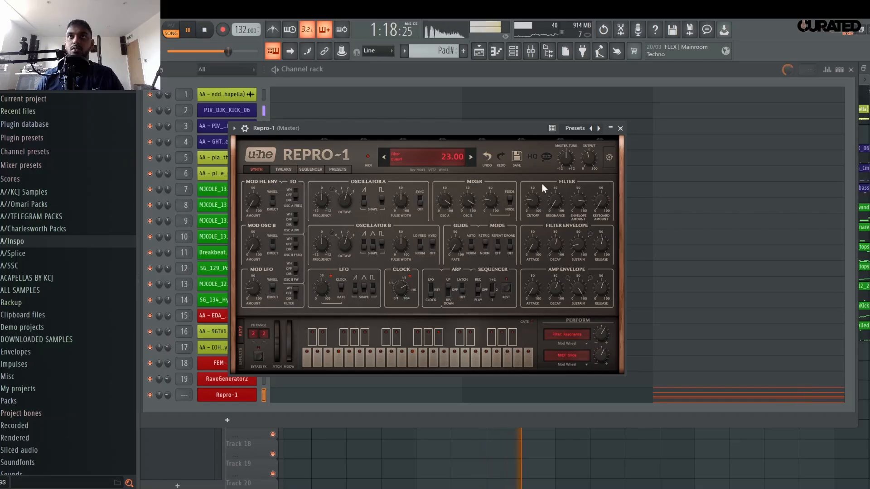
{"action": "left_click_drag", "start_coordinate": [543, 185], "coordinate": [535, 202]}
{"action": "key", "text": "space"}
{"action": "key", "text": "space"}
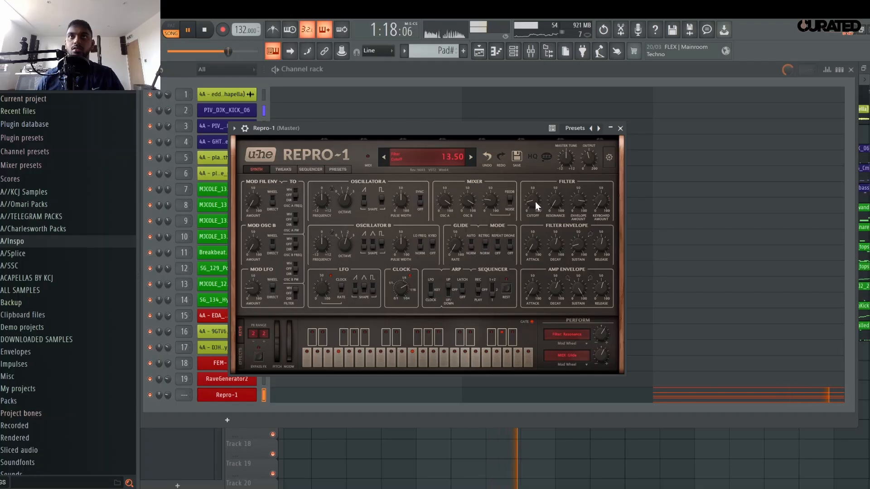
{"action": "key", "text": "space"}
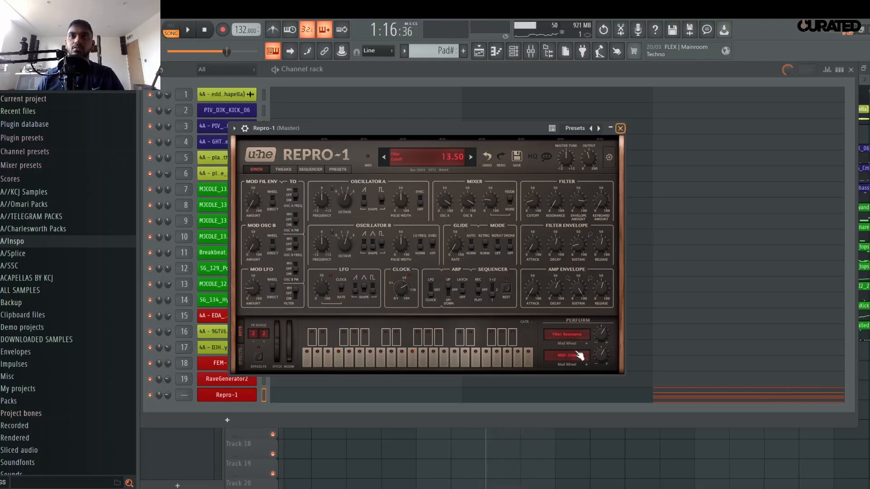
{"action": "left_click", "coordinate": [571, 438]}
Play from bar 41 and unmute the Track 1 vocal clip that starts there.
{"action": "left_click", "coordinate": [436, 93]}
{"action": "key", "text": "space"}
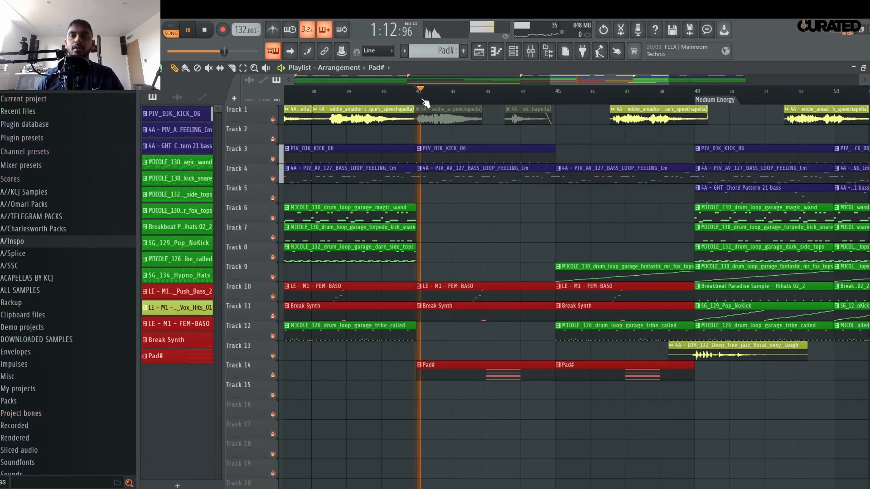
{"action": "right_click", "coordinate": [472, 121], "text": "alt"}
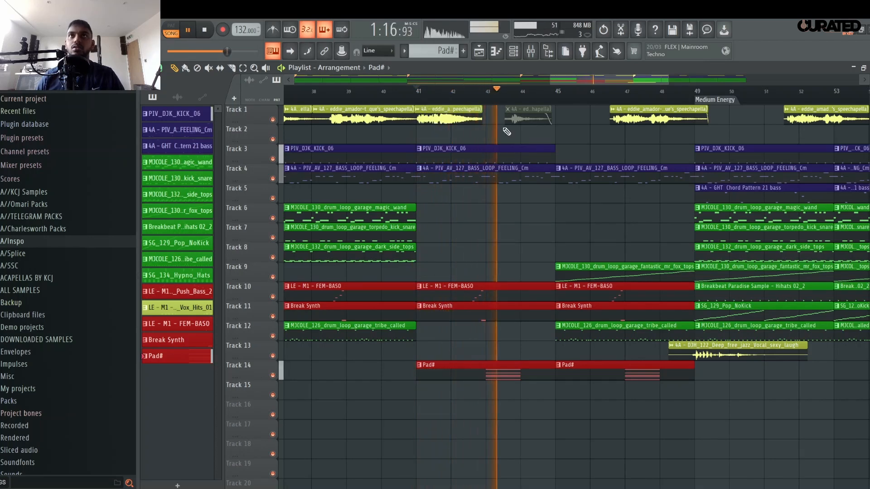
Move the Track 1 vocal clip before Medium Energy two bars earlier, listen through the transition, and stop playback.
{"action": "left_click_drag", "start_coordinate": [665, 109], "coordinate": [597, 109]}
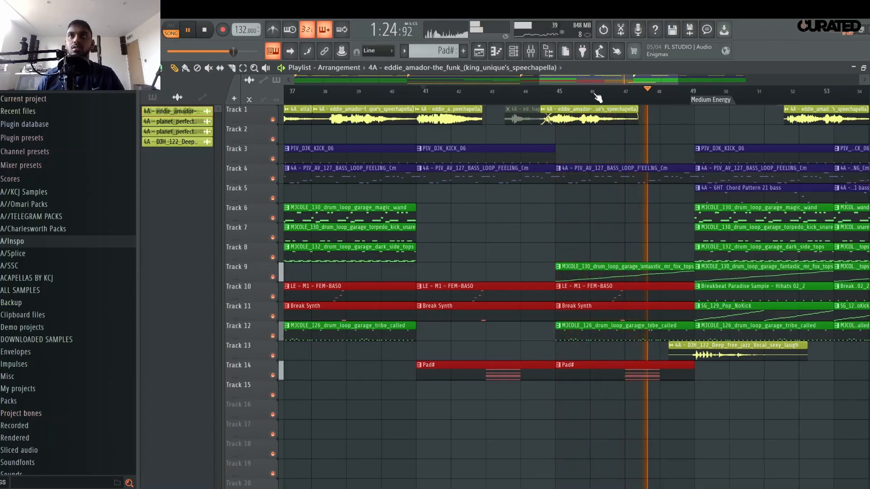
{"action": "scroll", "coordinate": [596, 94], "scroll_direction": "down", "scroll_amount": 3}
{"action": "scroll", "coordinate": [621, 100], "scroll_direction": "down", "scroll_amount": 1}
{"action": "scroll", "coordinate": [621, 100], "scroll_direction": "up", "scroll_amount": 4}
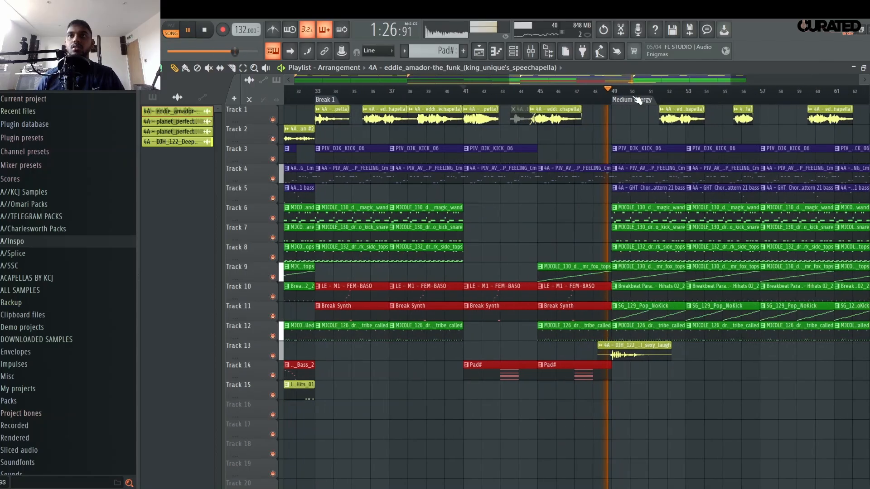
{"action": "key", "text": "space"}
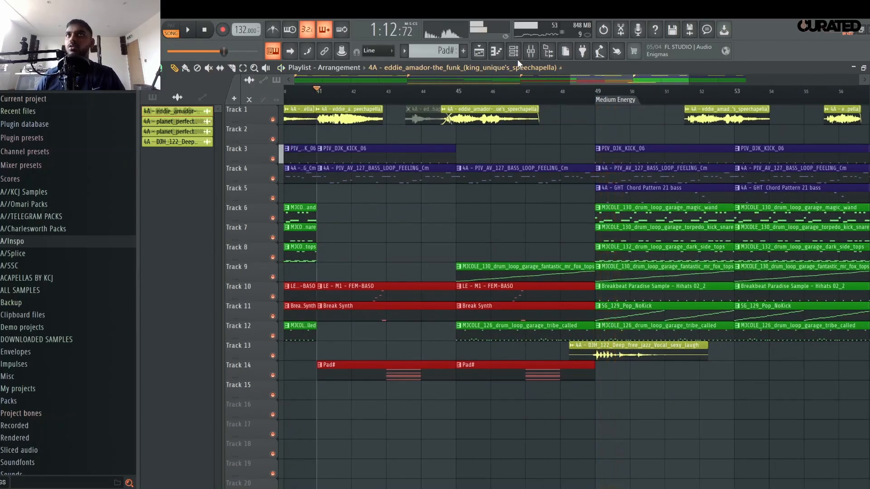
Adjust Repro-1's Lyrebird delay mix and regeneration and set the ResQ high-band boost to 86.50 while listening.
{"action": "left_click", "coordinate": [514, 50]}
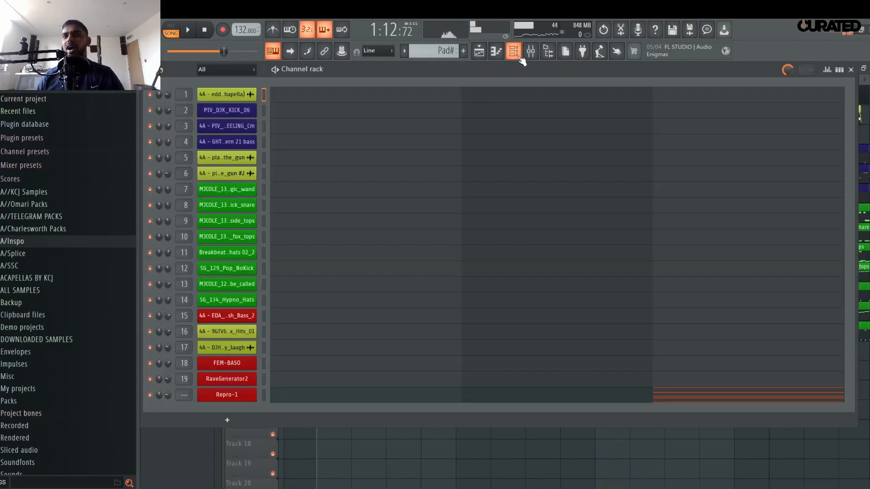
{"action": "left_click", "coordinate": [232, 394]}
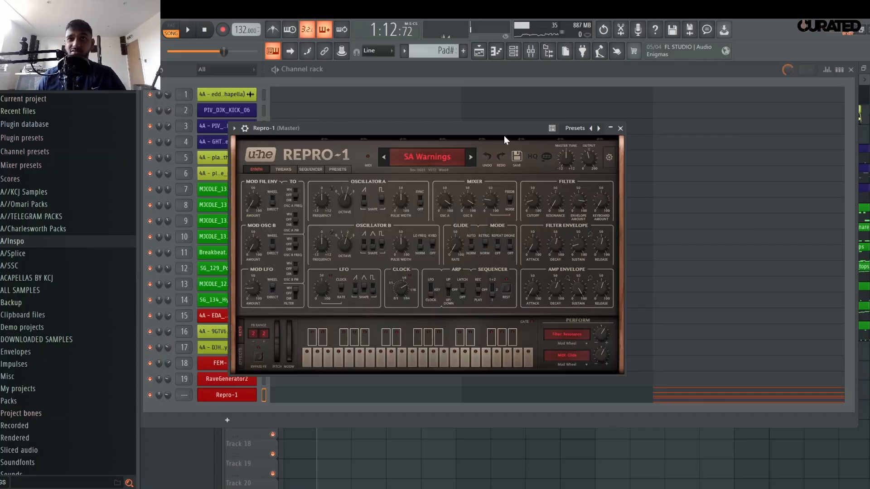
{"action": "left_click", "coordinate": [241, 355]}
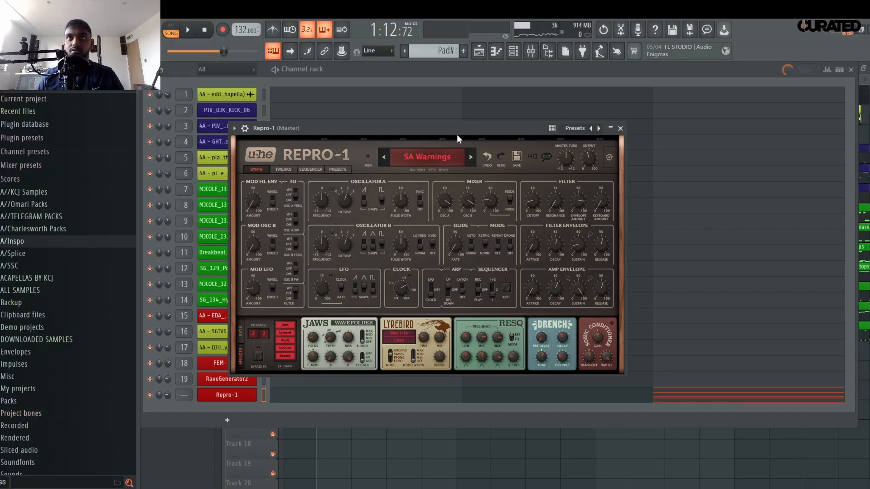
{"action": "key", "text": "space"}
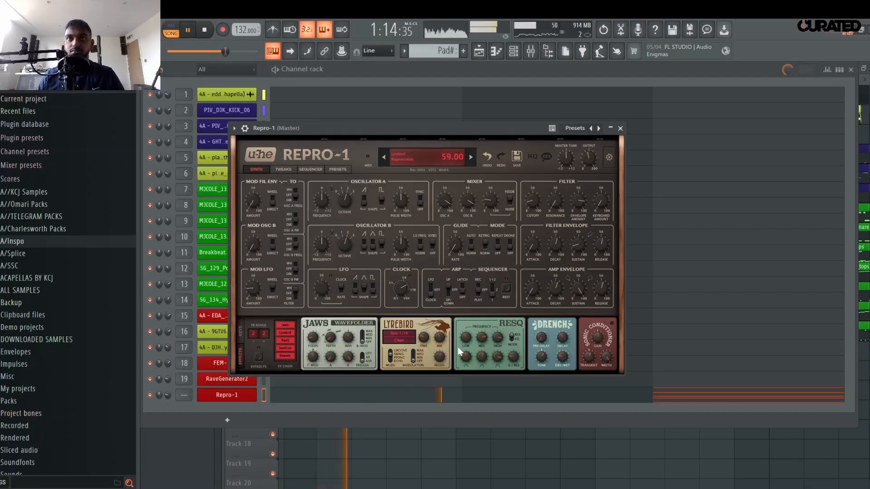
{"action": "left_click_drag", "start_coordinate": [442, 336], "coordinate": [443, 335]}
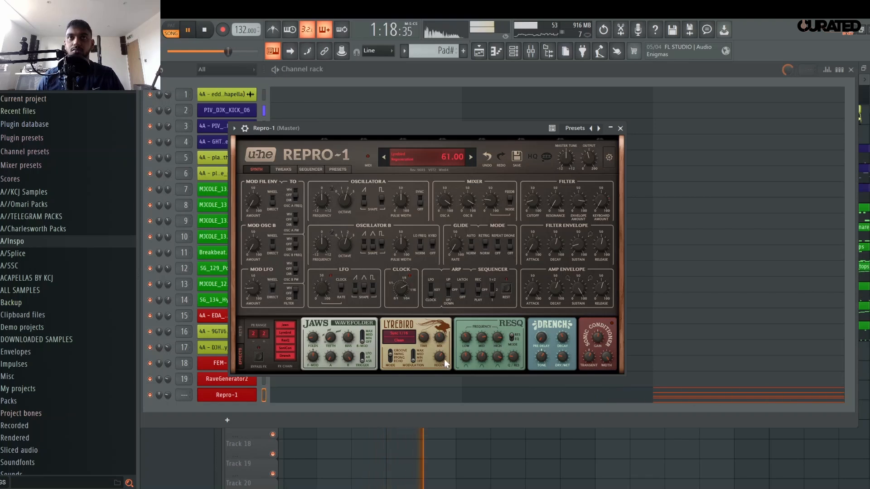
{"action": "left_click_drag", "start_coordinate": [442, 359], "coordinate": [452, 356]}
{"action": "left_click", "coordinate": [412, 362]}
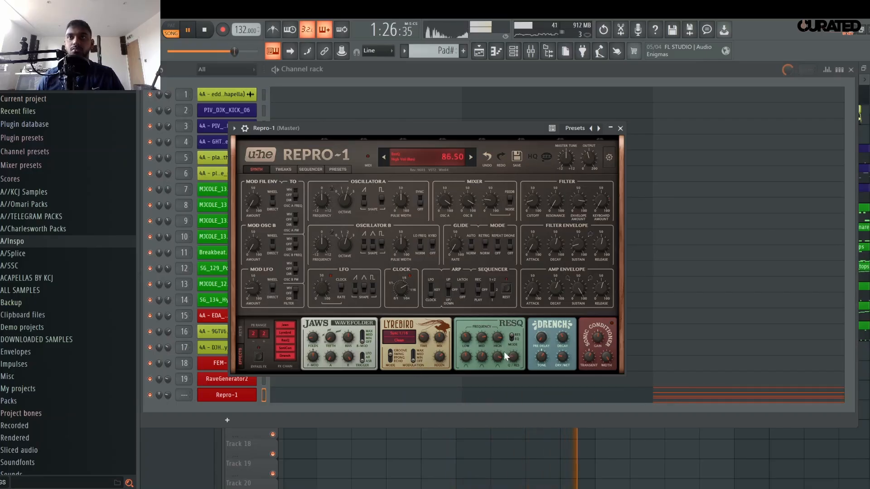
{"action": "left_click", "coordinate": [620, 128]}
{"action": "left_click", "coordinate": [571, 433]}
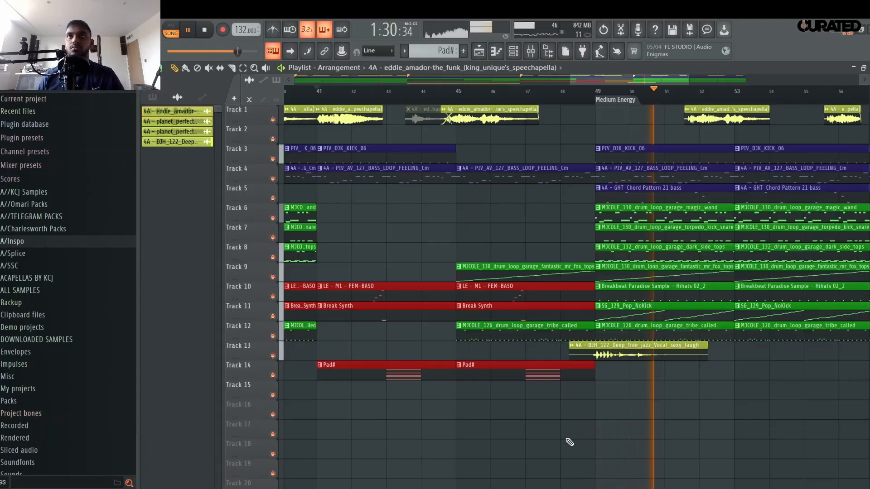
Review the Medium Energy section while listening, stop playback, and set the playback position to bar 57.
{"action": "scroll", "coordinate": [538, 100], "scroll_direction": "down", "scroll_amount": 8}
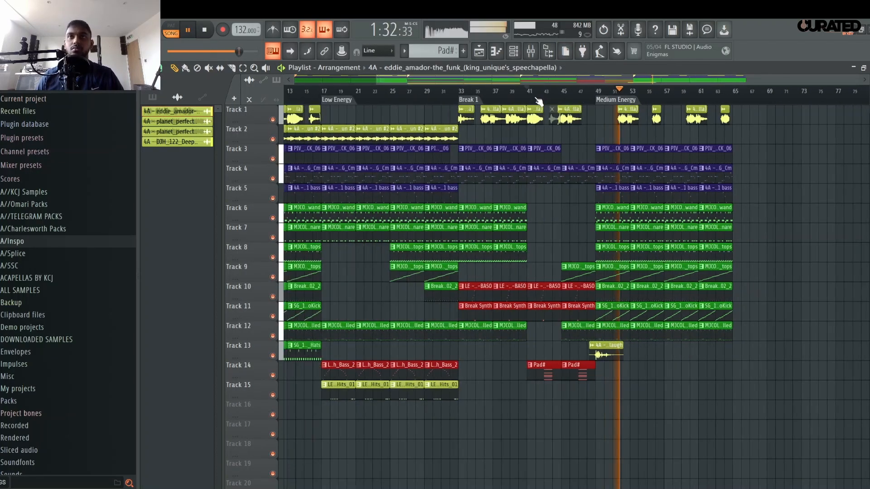
{"action": "scroll", "coordinate": [800, 94], "scroll_direction": "up", "scroll_amount": 4}
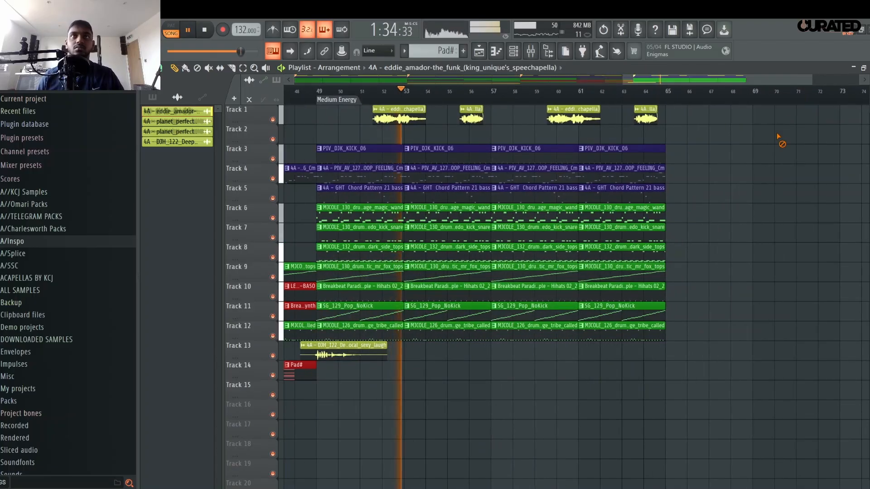
{"action": "scroll", "coordinate": [628, 103], "scroll_direction": "down", "scroll_amount": 4}
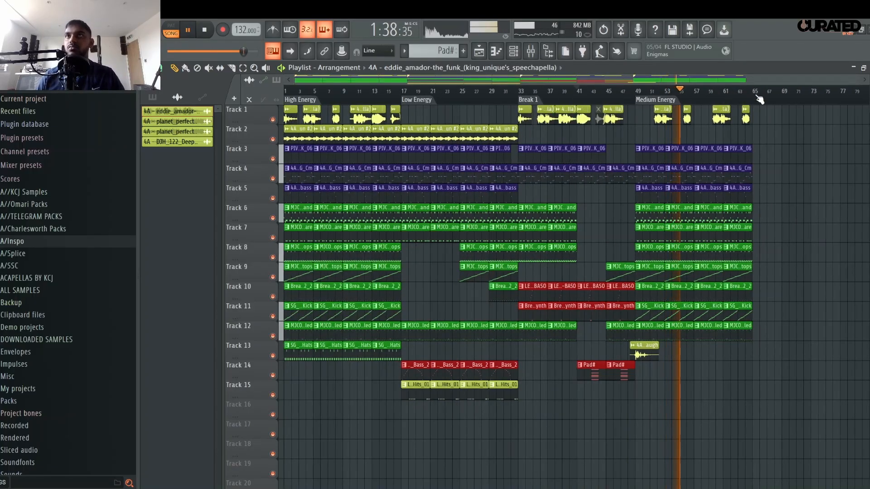
{"action": "scroll", "coordinate": [760, 95], "scroll_direction": "up", "scroll_amount": 4}
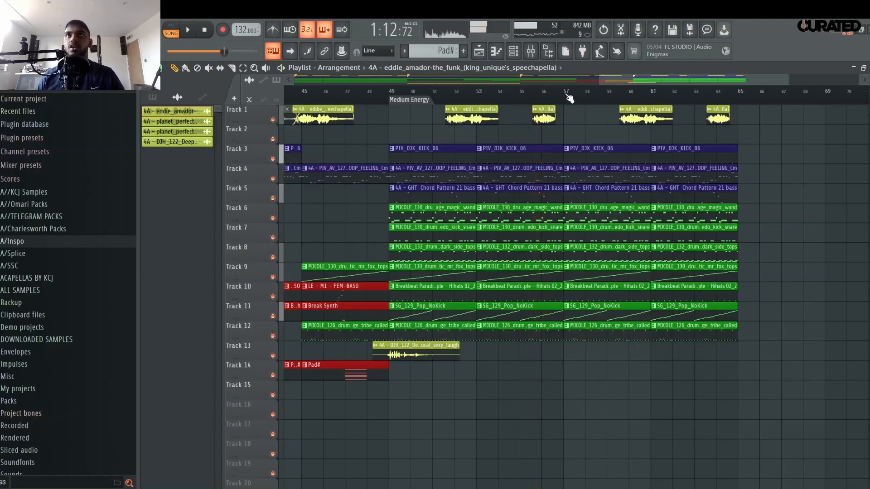
{"action": "key", "text": "space"}
{"action": "left_click", "coordinate": [566, 93]}
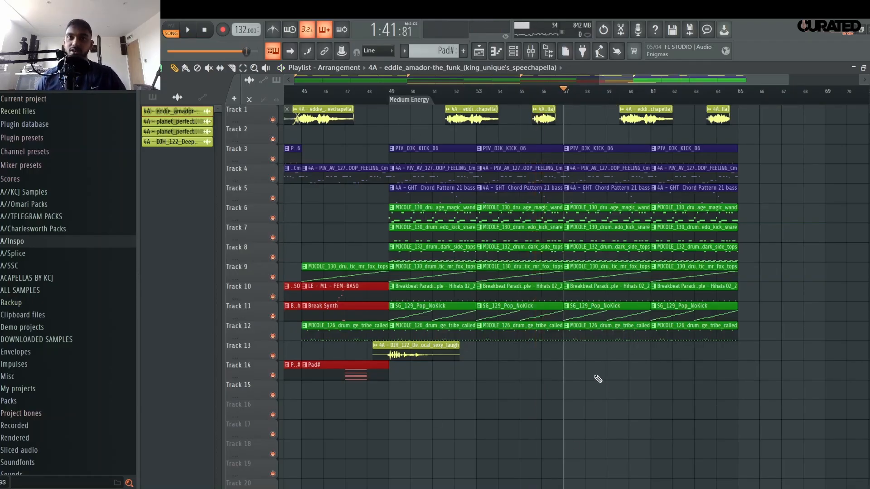
Move the fantastic_mr_fox_tops clip from bar 45 on Track 9 to bar 48 on Track 7, and delete it.
{"action": "left_click_drag", "start_coordinate": [311, 276], "coordinate": [376, 237]}
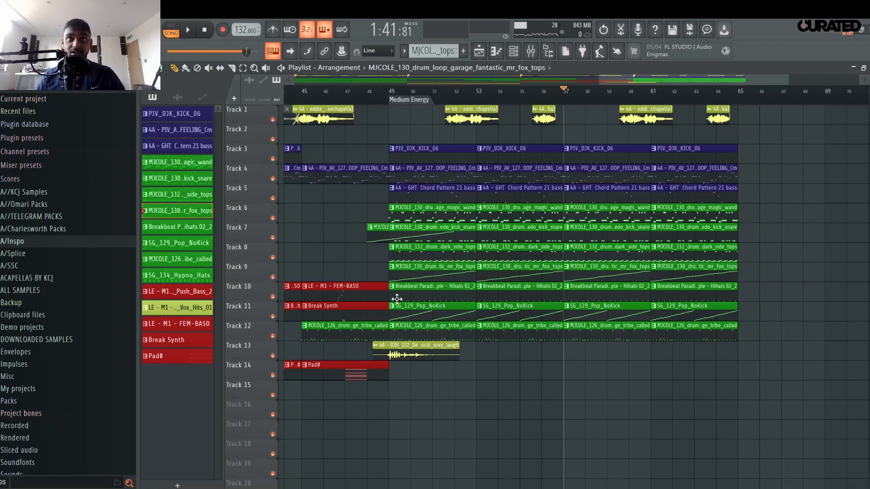
{"action": "left_click", "coordinate": [370, 229]}
{"action": "left_click", "coordinate": [366, 222]}
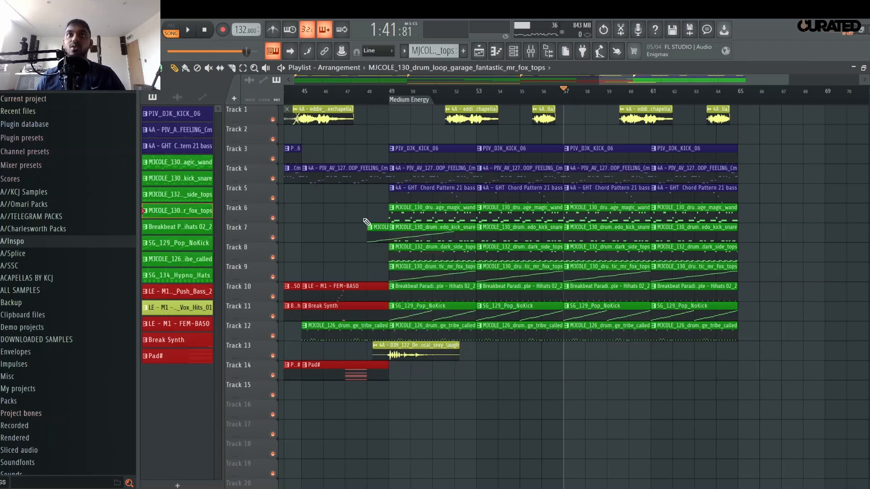
{"action": "right_click", "coordinate": [377, 227]}
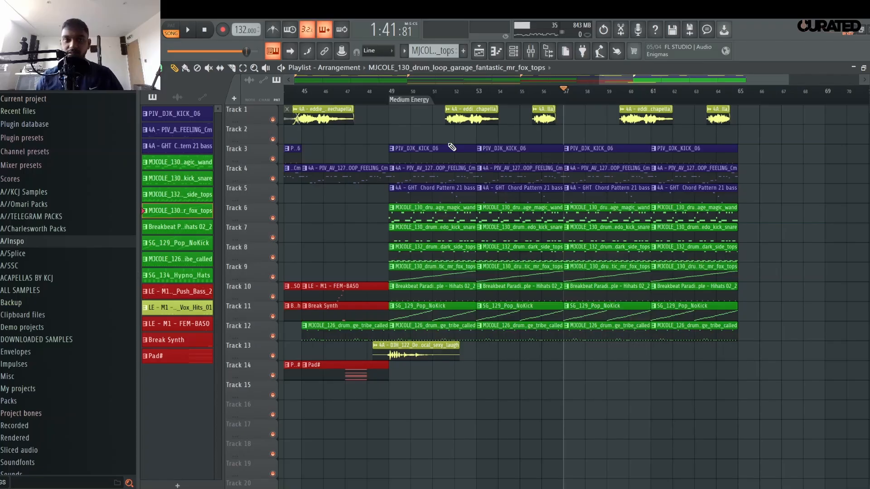
Show the whole arrangement and play the Medium Energy section from bar 57.
{"action": "scroll", "coordinate": [576, 136], "scroll_direction": "down", "scroll_amount": 2}
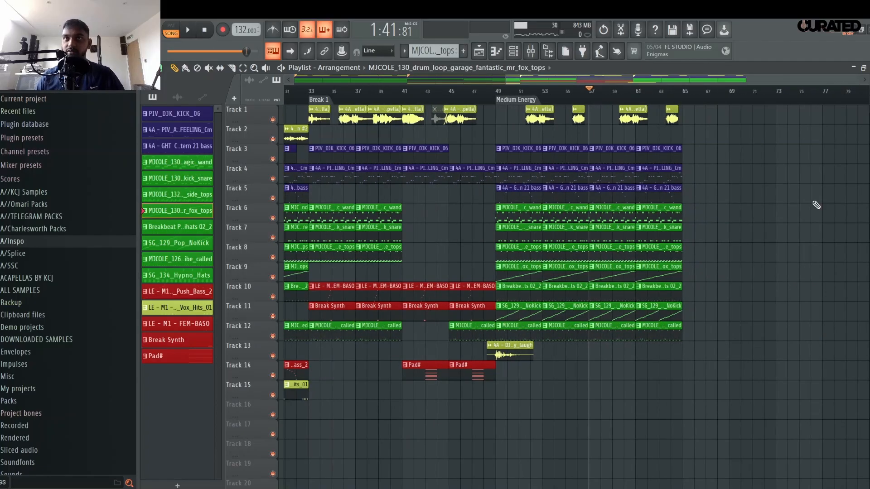
{"action": "scroll", "coordinate": [623, 101], "scroll_direction": "down", "scroll_amount": 1}
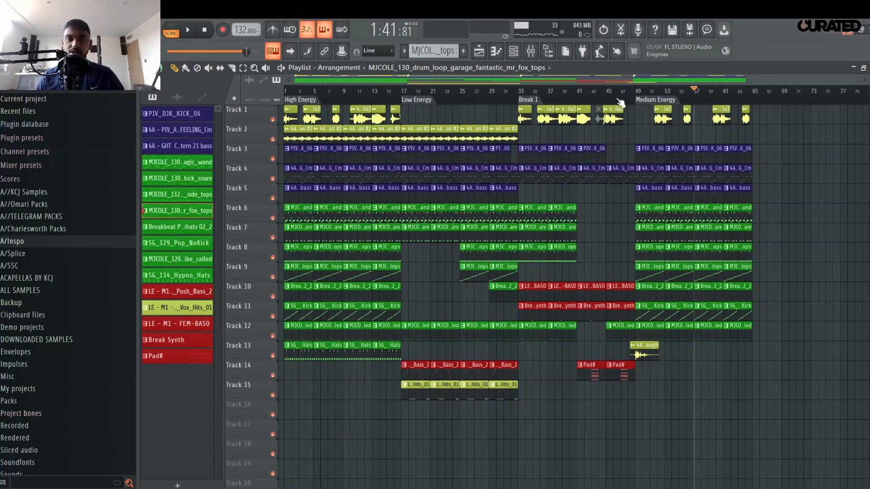
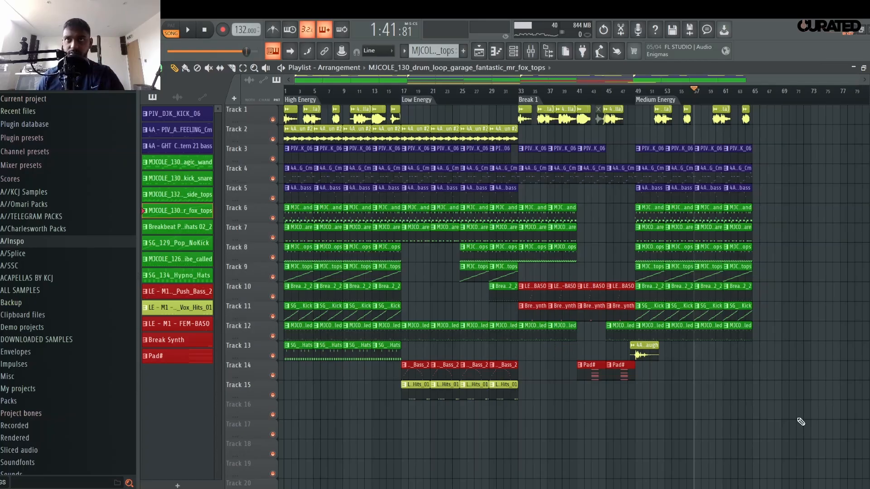
{"action": "key", "text": "space"}
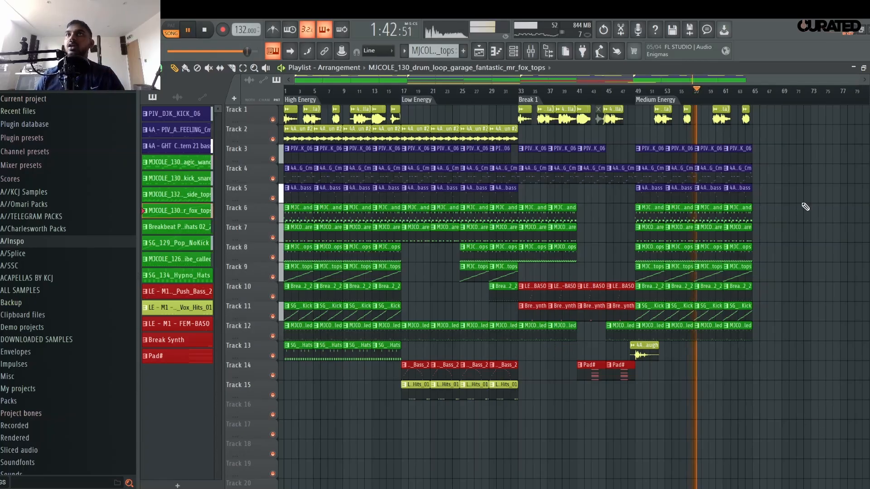
Stop playback and create a new pattern named ME Snares.
{"action": "scroll", "coordinate": [757, 100], "scroll_direction": "up", "scroll_amount": 3}
{"action": "scroll", "coordinate": [757, 100], "scroll_direction": "down", "scroll_amount": 4}
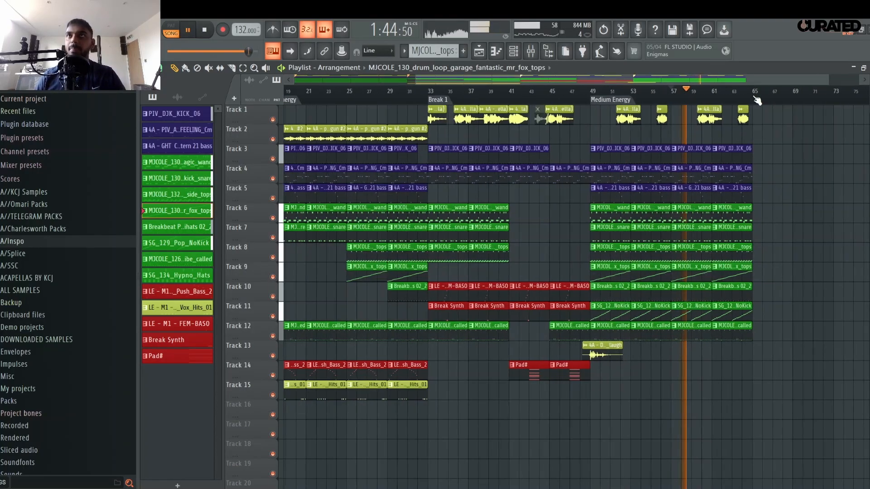
{"action": "scroll", "coordinate": [784, 136], "scroll_direction": "up", "scroll_amount": 3}
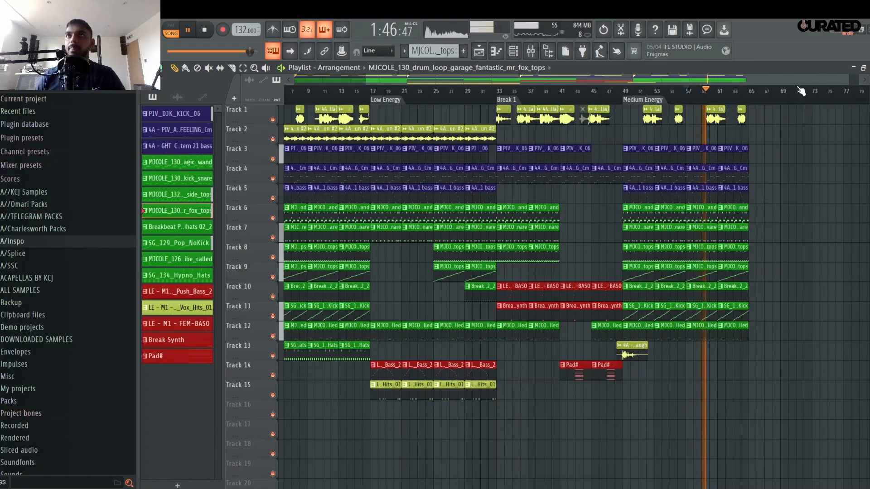
{"action": "key", "text": "space"}
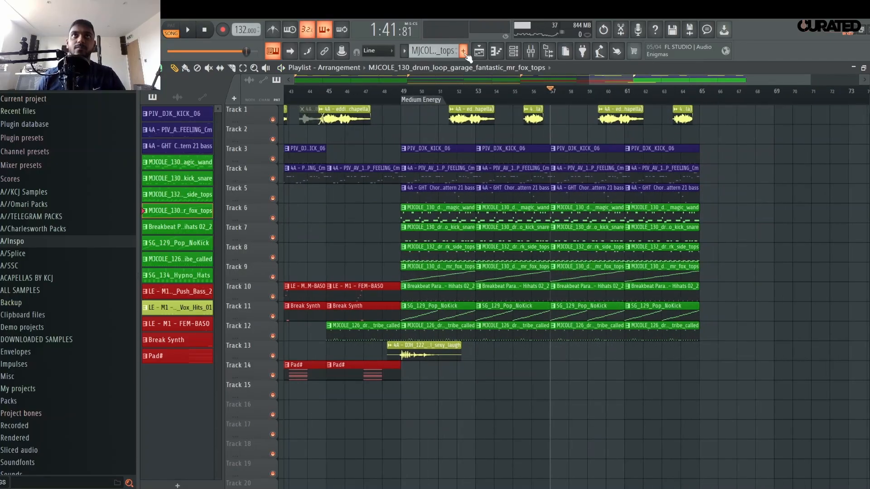
{"action": "left_click", "coordinate": [464, 51]}
{"action": "type", "text": "ME S"}
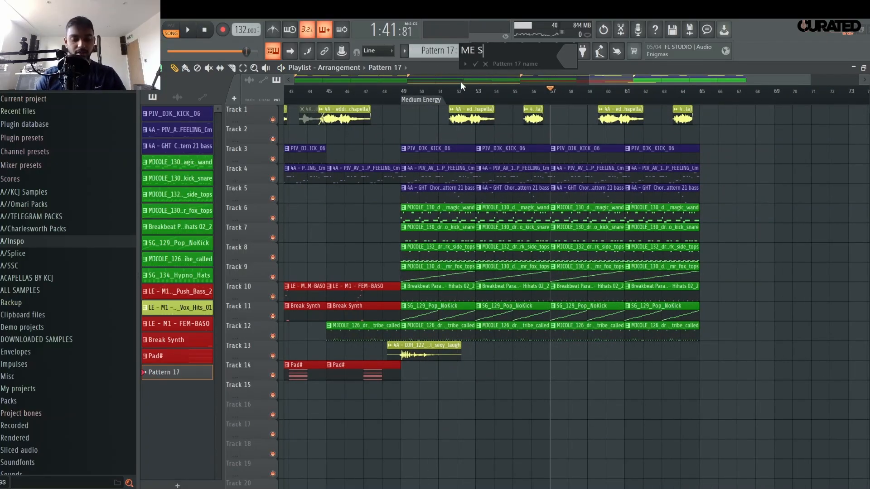
{"action": "type", "text": "nares"}
{"action": "key", "text": "Return"}
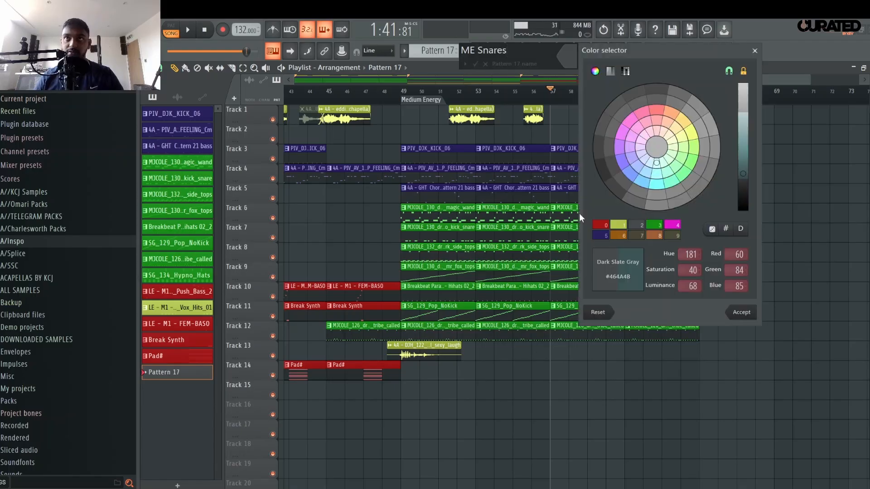
Give the ME Snares pattern the same green colour as the drum patterns and accept its name.
{"action": "left_click", "coordinate": [622, 229]}
{"action": "key", "text": "Return"}
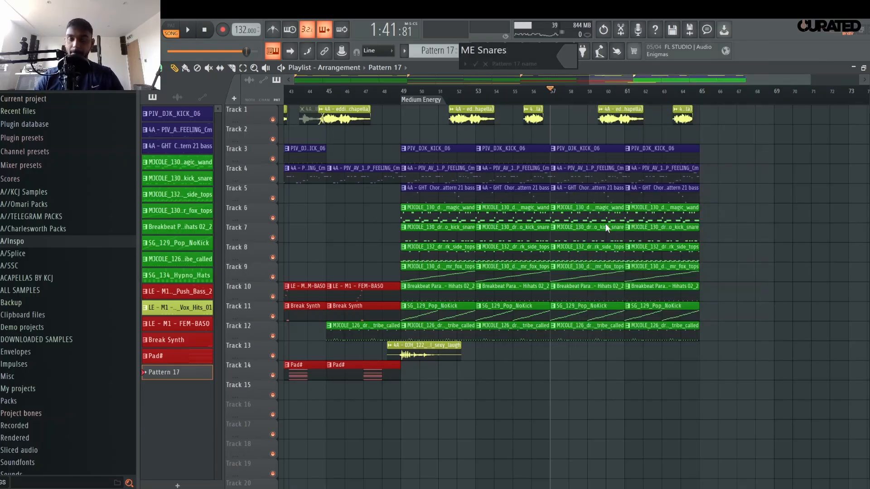
{"action": "key", "text": "F2"}
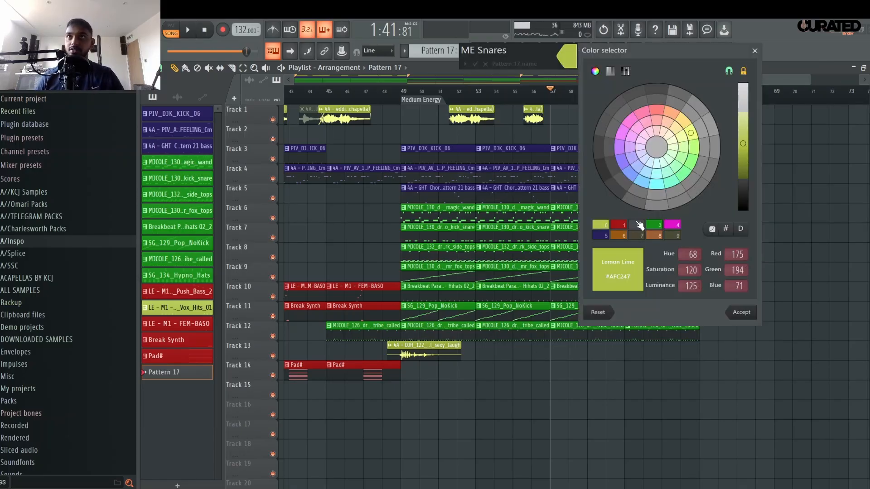
{"action": "left_click", "coordinate": [651, 226]}
{"action": "key", "text": "Return"}
{"action": "key", "text": "Return"}
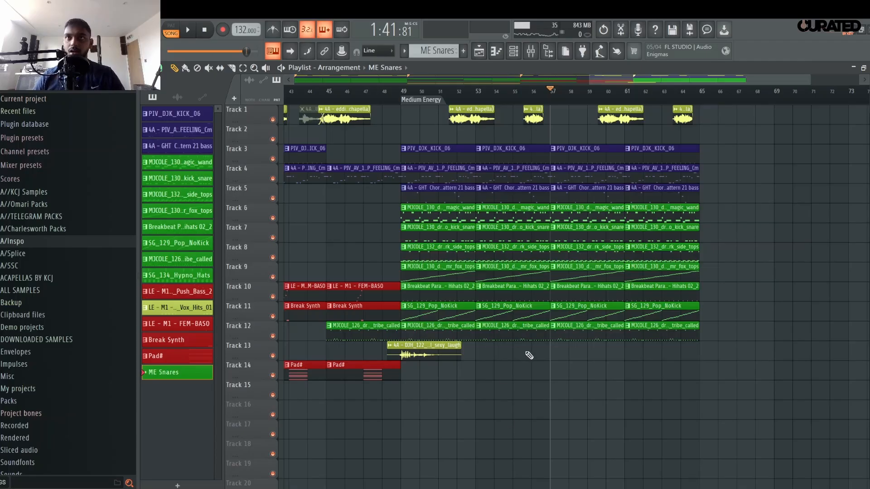
Place two consecutive ME Snares pattern clips on Track 13, from bar 57 to bar 65.
{"action": "left_click", "coordinate": [558, 352]}
{"action": "left_click_drag", "start_coordinate": [569, 349], "coordinate": [624, 349]}
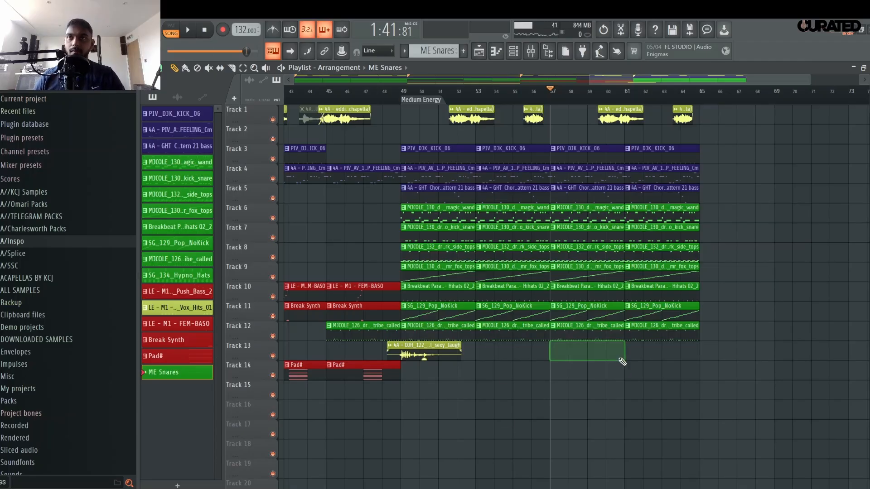
{"action": "left_click", "coordinate": [631, 352]}
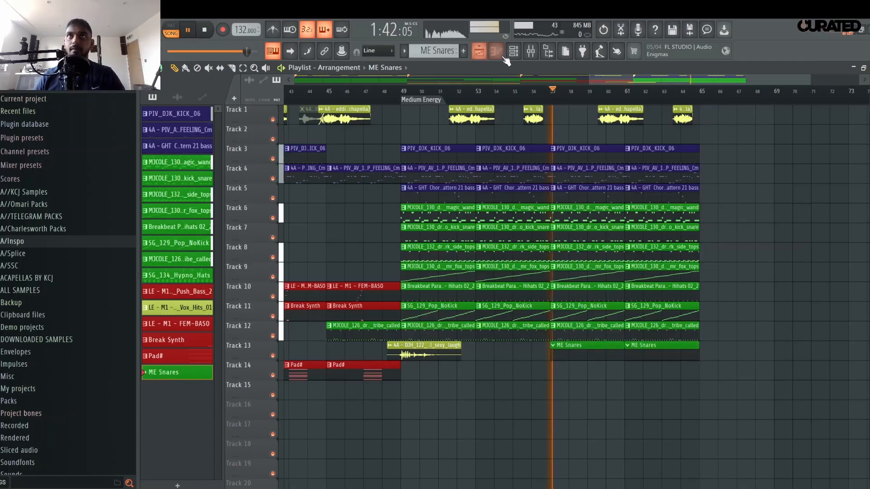
Route the Repro-1 channel to mixer track 20 and check it in the mixer.
{"action": "key", "text": "F6"}
{"action": "right_click", "coordinate": [233, 396]}
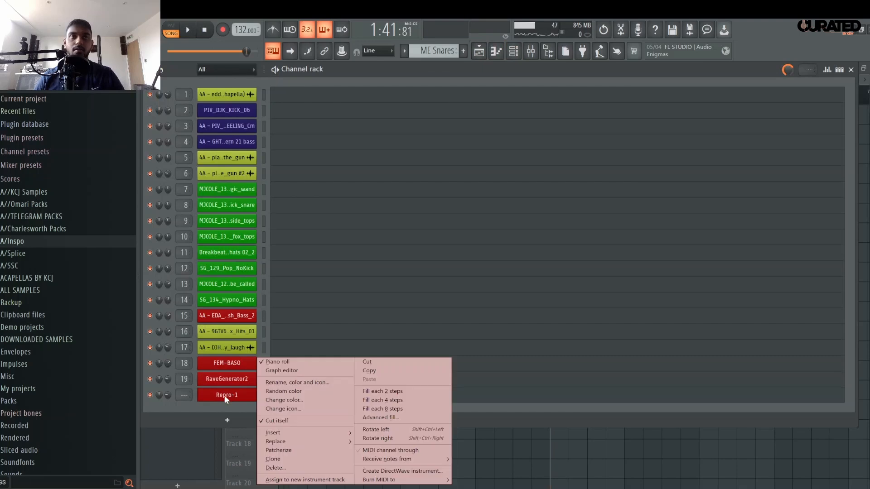
{"action": "left_click", "coordinate": [181, 409]}
{"action": "left_click", "coordinate": [531, 51]}
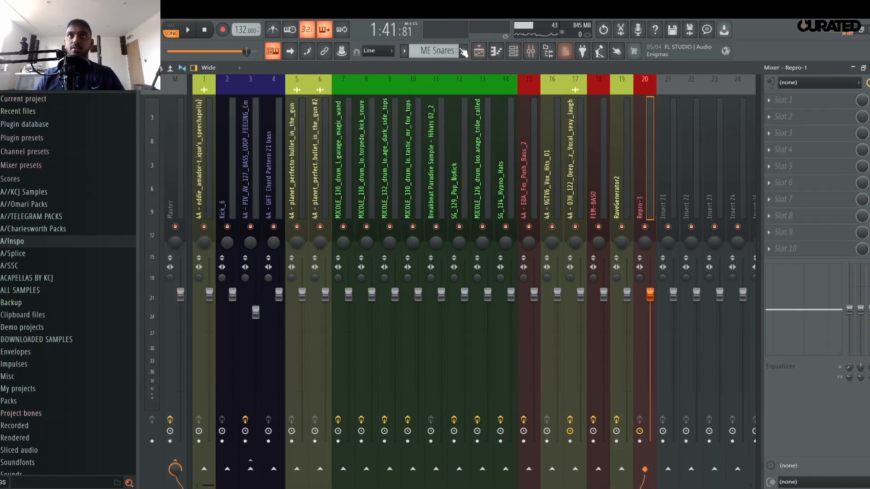
Return to the channel rack and search the sample browser for "garage snare".
{"action": "left_click", "coordinate": [514, 51]}
{"action": "scroll", "coordinate": [34, 279], "scroll_direction": "down", "scroll_amount": 3}
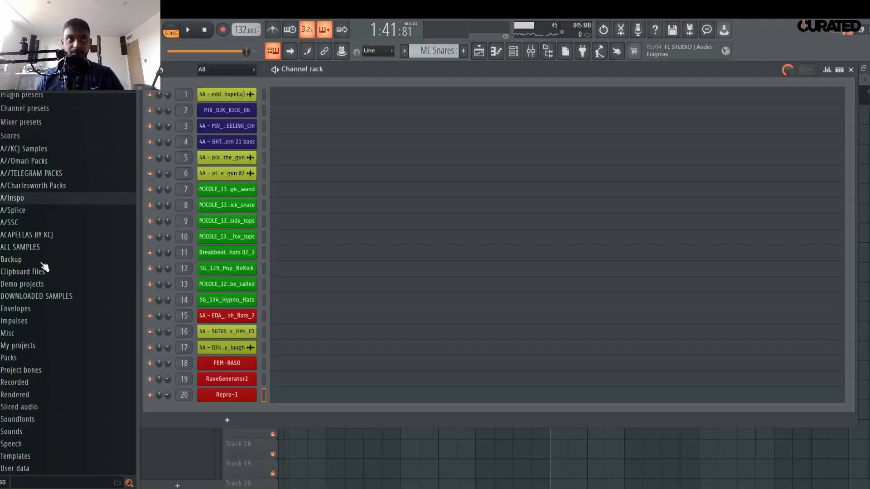
{"action": "left_click", "coordinate": [51, 251]}
{"action": "scroll", "coordinate": [64, 288], "scroll_direction": "down", "scroll_amount": 9}
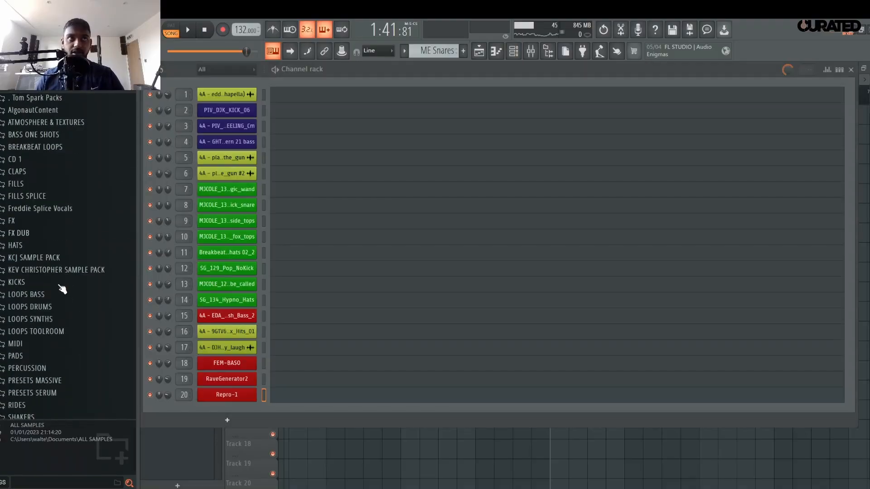
{"action": "scroll", "coordinate": [55, 222], "scroll_direction": "down", "scroll_amount": 9}
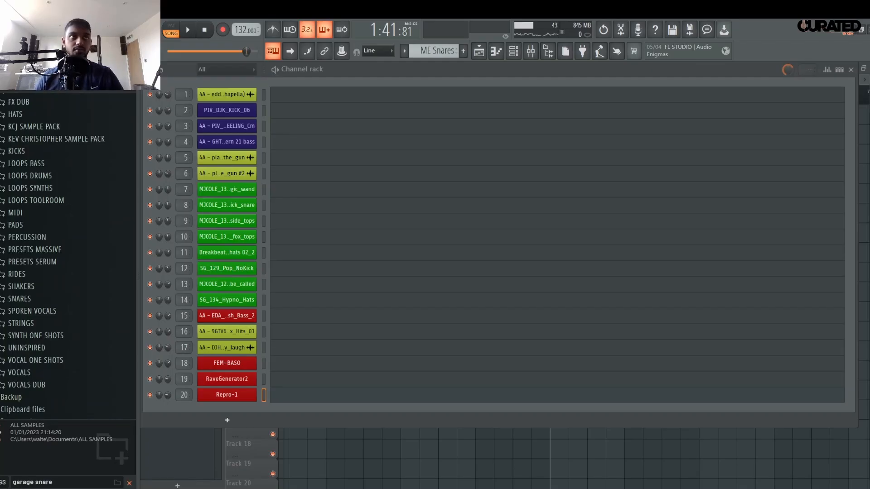
Audition the dark side, torpedo and mr fox kick_snare loops, as well as GN9HG_NuGarage_MT_Snares.
{"action": "left_click", "coordinate": [67, 244]}
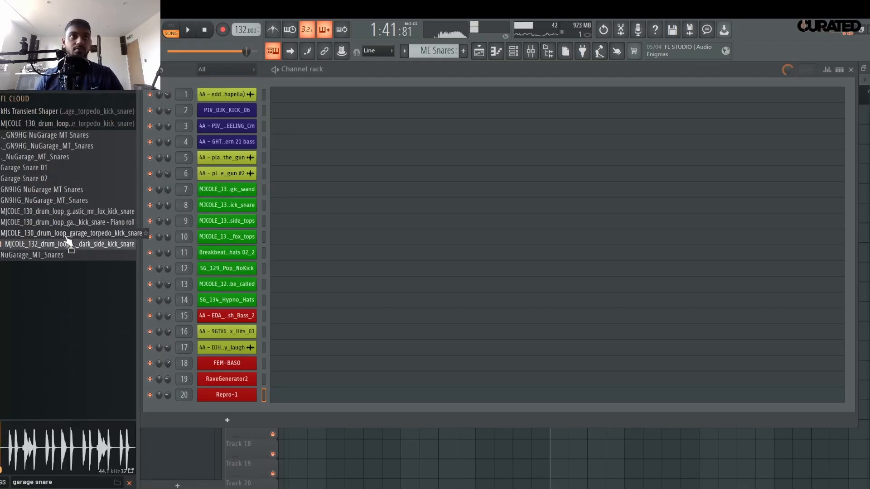
{"action": "left_click", "coordinate": [69, 234]}
{"action": "left_click", "coordinate": [72, 213]}
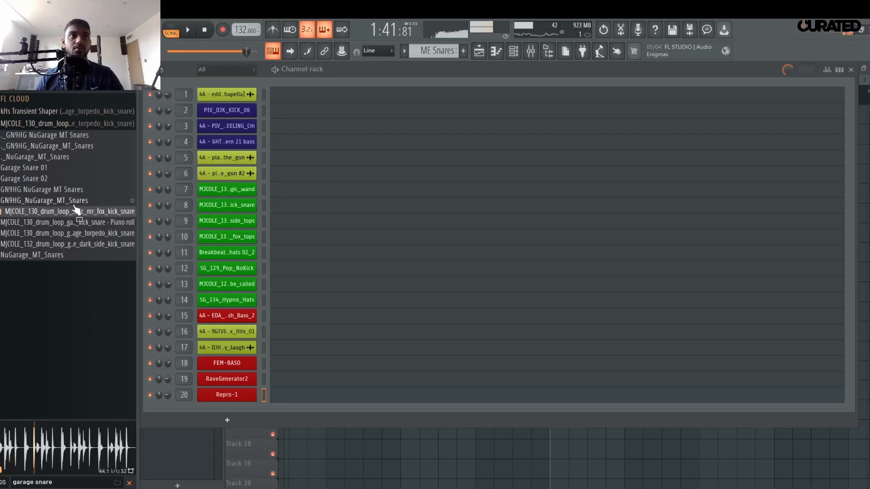
{"action": "left_click", "coordinate": [75, 204]}
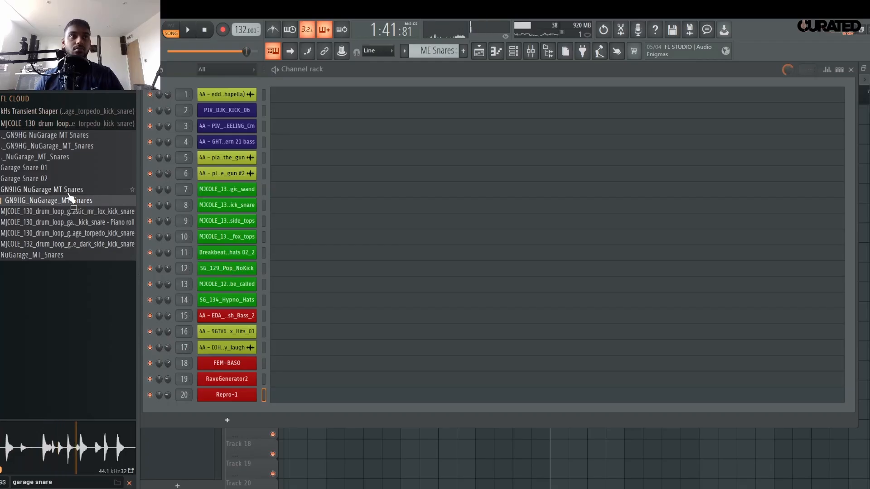
Add a Slicex instrument as a new channel in the channel rack.
{"action": "left_click_drag", "start_coordinate": [70, 198], "coordinate": [250, 428]}
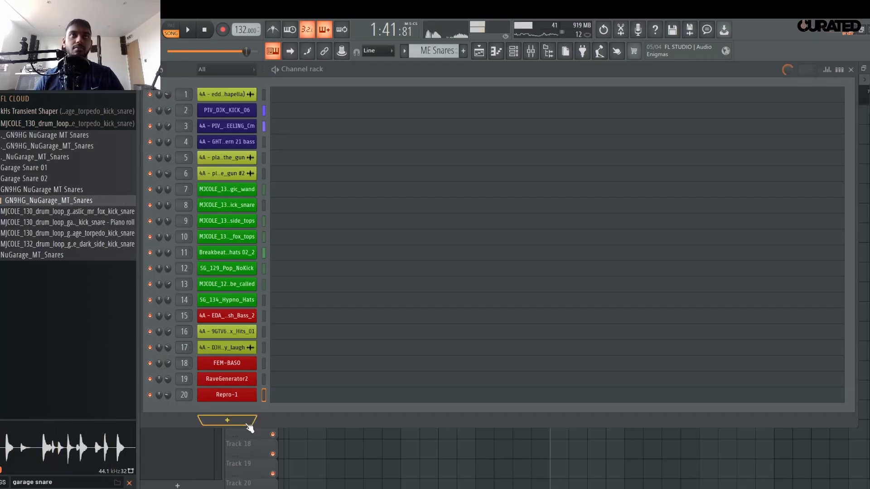
{"action": "left_click", "coordinate": [249, 426]}
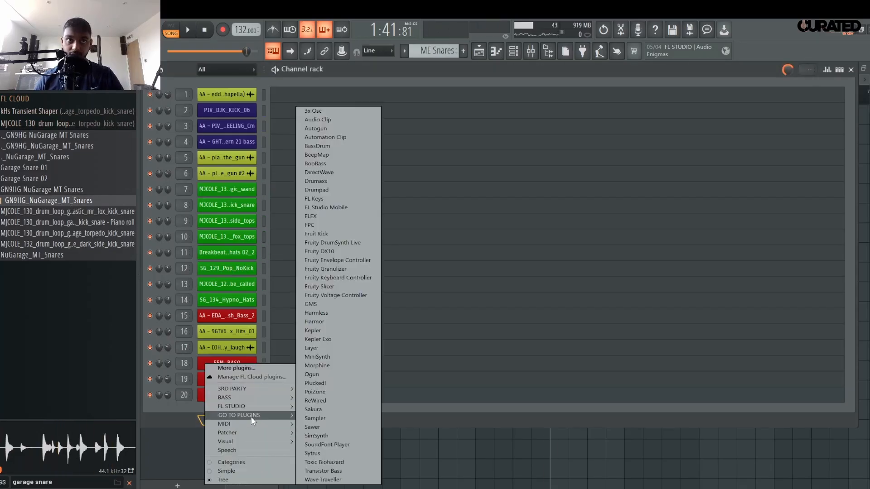
{"action": "mouse_move", "coordinate": [251, 416]}
{"action": "left_click", "coordinate": [312, 477]}
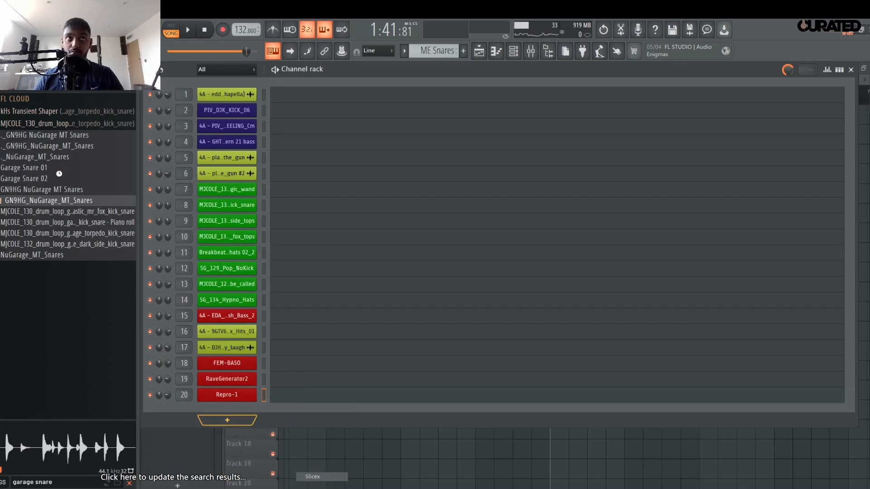
Compare the two GN9HG snare loops, load GN9HG NuGarage MT Snares into Slicex and close its window.
{"action": "left_click_drag", "start_coordinate": [52, 192], "coordinate": [55, 196]}
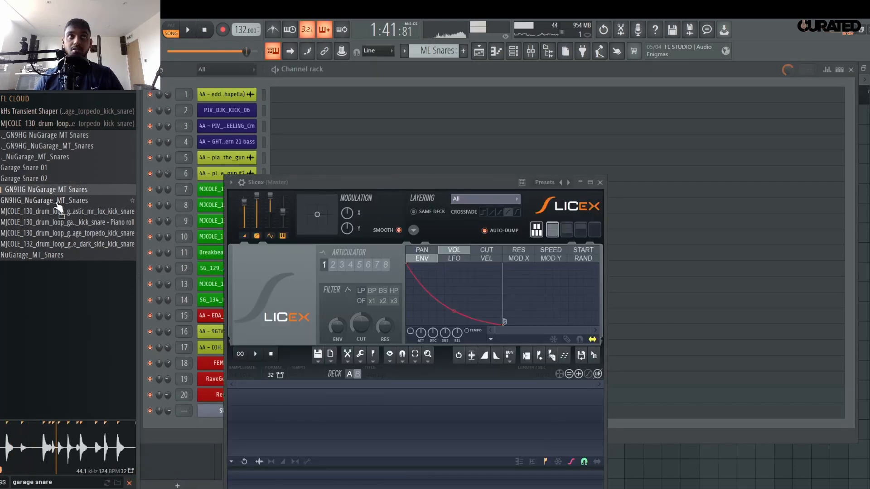
{"action": "left_click", "coordinate": [56, 204]}
{"action": "key", "text": "Up"}
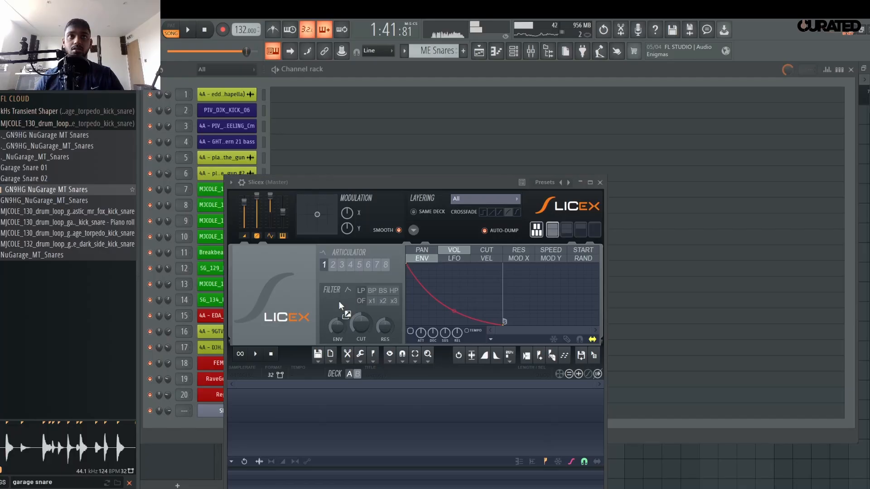
{"action": "left_click_drag", "start_coordinate": [339, 301], "coordinate": [352, 379]}
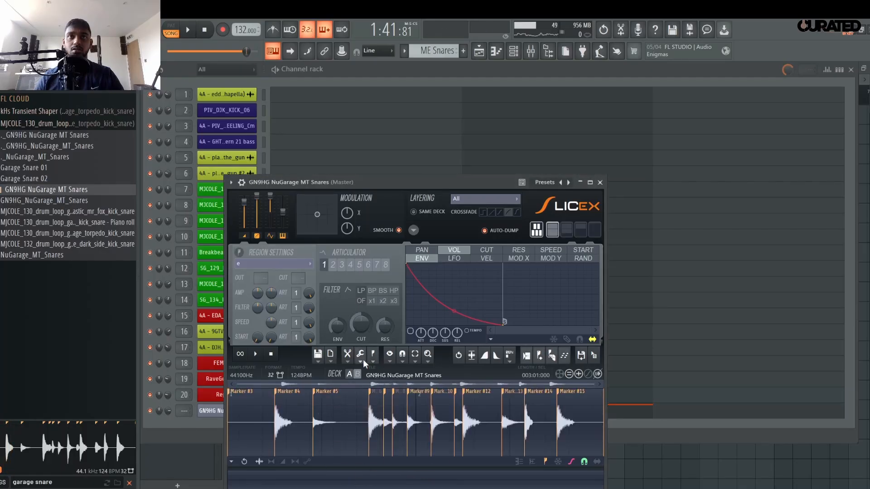
{"action": "left_click", "coordinate": [363, 359]}
{"action": "left_click", "coordinate": [507, 349]}
{"action": "left_click", "coordinate": [599, 182]}
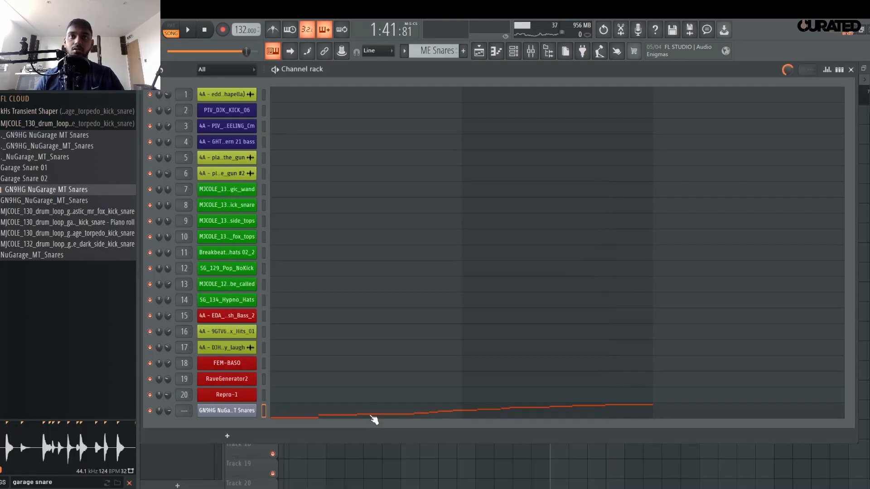
Delete the automatically dumped slice notes from the Slicex channel's piano roll in the ME Snares pattern.
{"action": "left_click", "coordinate": [373, 417]}
{"action": "key", "text": "Delete"}
{"action": "key", "text": "space"}
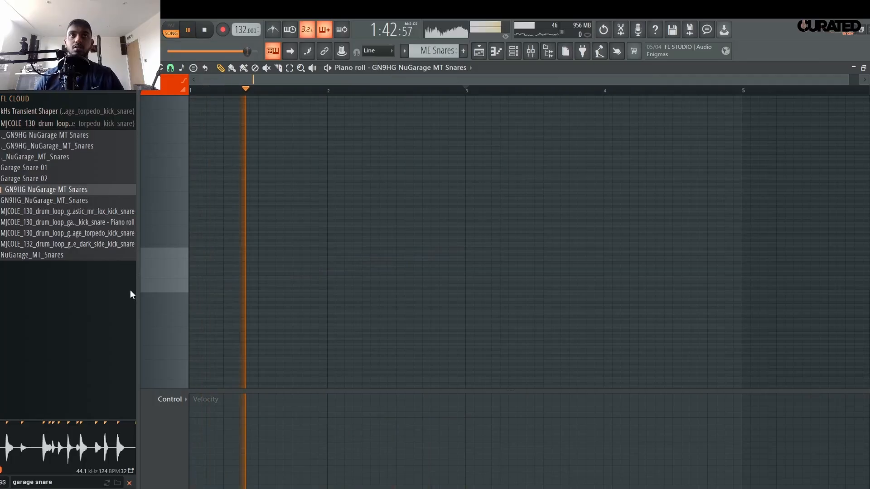
{"action": "key", "text": "space"}
Listen to the arrangement and audition the Marker #4 slice on the piano roll keyboard.
{"action": "scroll", "coordinate": [221, 96], "scroll_direction": "up", "scroll_amount": 3}
{"action": "scroll", "coordinate": [222, 99], "scroll_direction": "up", "scroll_amount": 2}
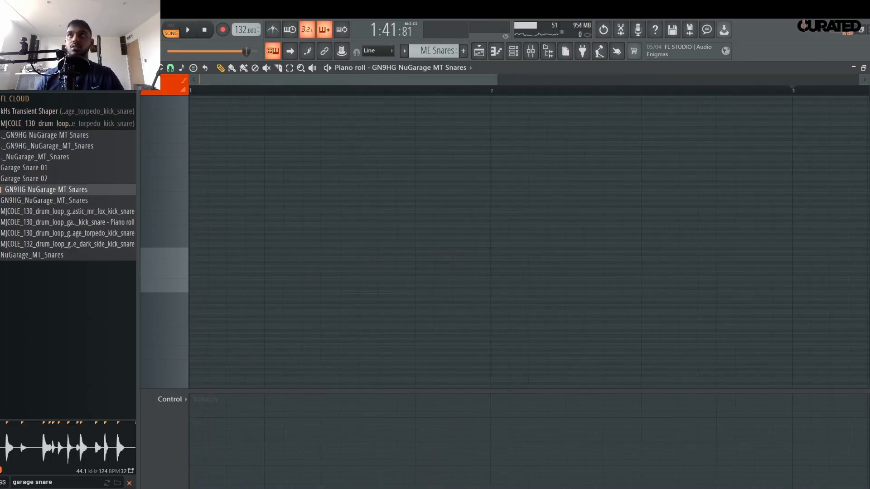
{"action": "scroll", "coordinate": [529, 242], "scroll_direction": "up", "scroll_amount": 4}
{"action": "scroll", "coordinate": [364, 263], "scroll_direction": "down", "scroll_amount": 3}
{"action": "scroll", "coordinate": [366, 260], "scroll_direction": "up", "scroll_amount": 1}
{"action": "key", "text": "space"}
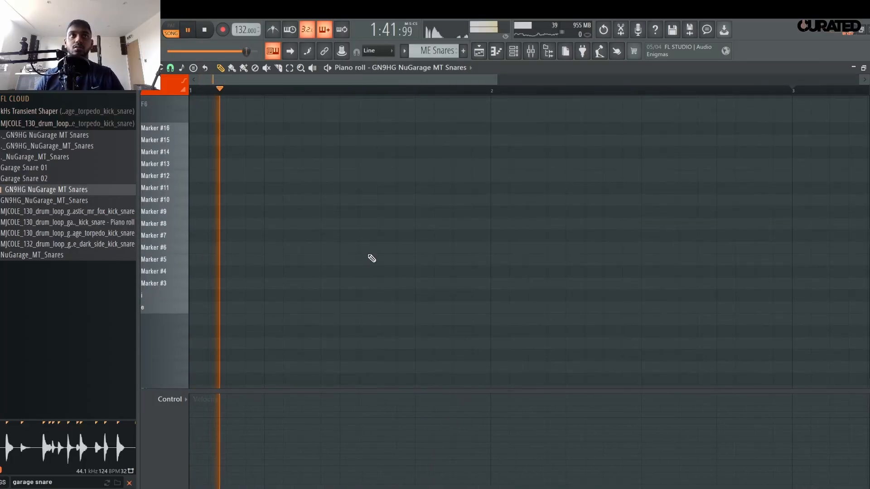
{"action": "key", "text": "space"}
{"action": "scroll", "coordinate": [213, 290], "scroll_direction": "up", "scroll_amount": 3}
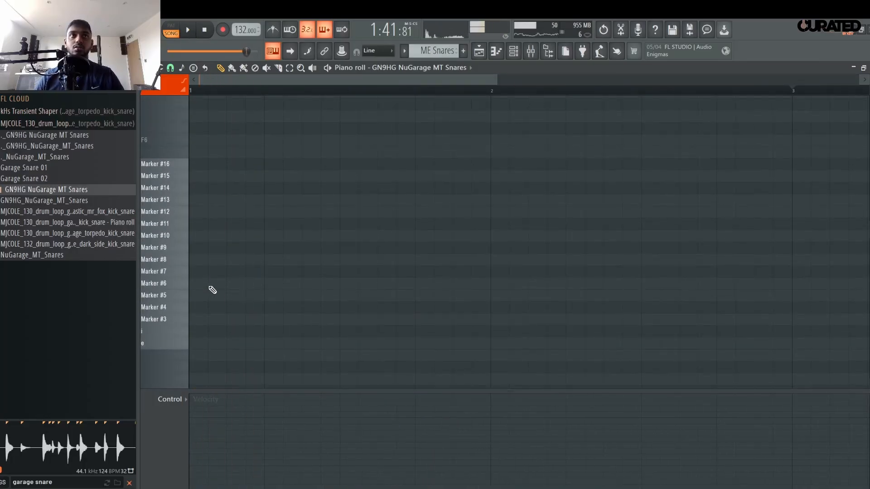
{"action": "left_click", "coordinate": [178, 312]}
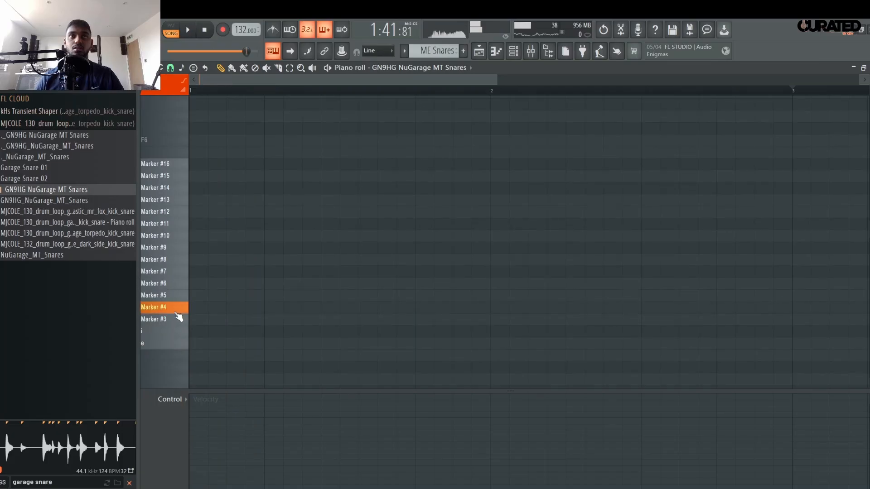
Start playback and add a one-beat Marker #4 note on the second beat of bar 1.
{"action": "key", "text": "space"}
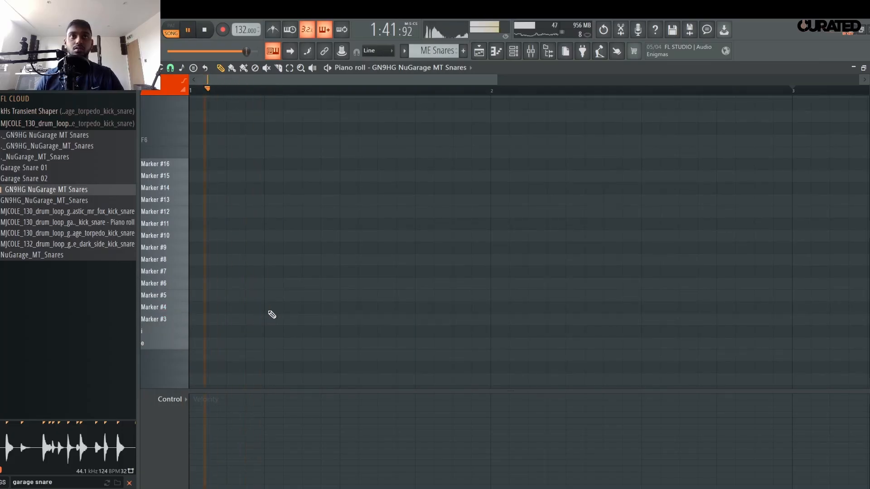
{"action": "left_click", "coordinate": [270, 312]}
{"action": "left_click_drag", "start_coordinate": [564, 312], "coordinate": [339, 308]}
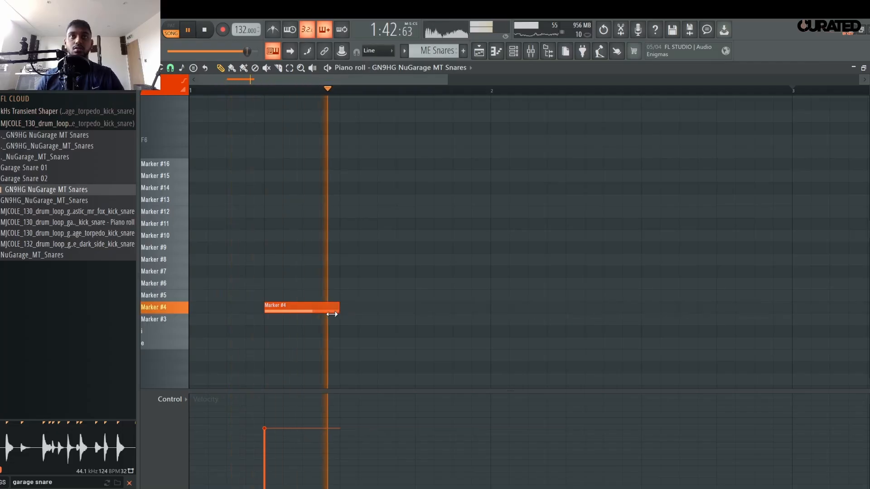
Add a quarter-beat Marker #5 note and two adjacent quarter-beat Marker #6 notes in the third beat area of bar 1.
{"action": "left_click", "coordinate": [334, 294]}
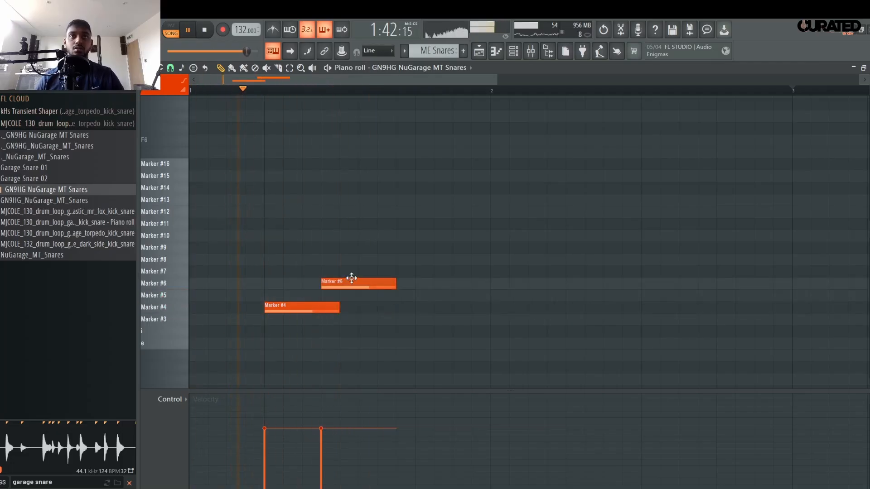
{"action": "left_click_drag", "start_coordinate": [395, 296], "coordinate": [339, 295]}
{"action": "left_click", "coordinate": [368, 284]}
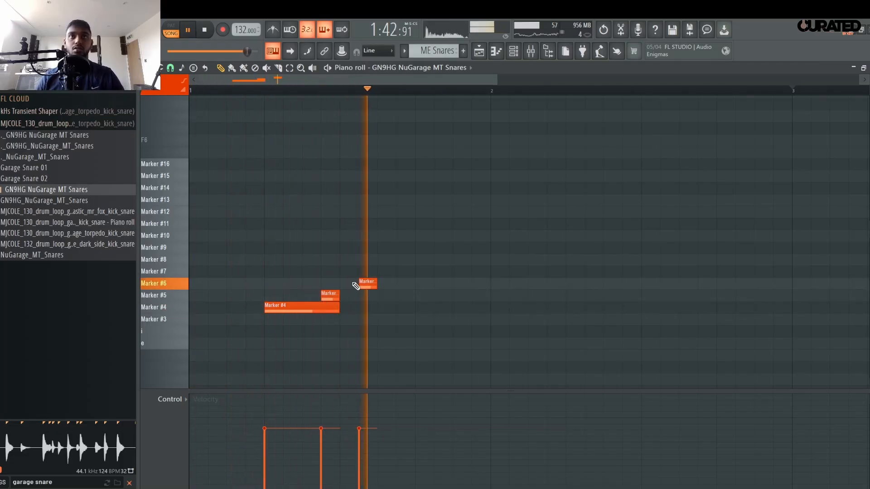
{"action": "left_click", "coordinate": [385, 286]}
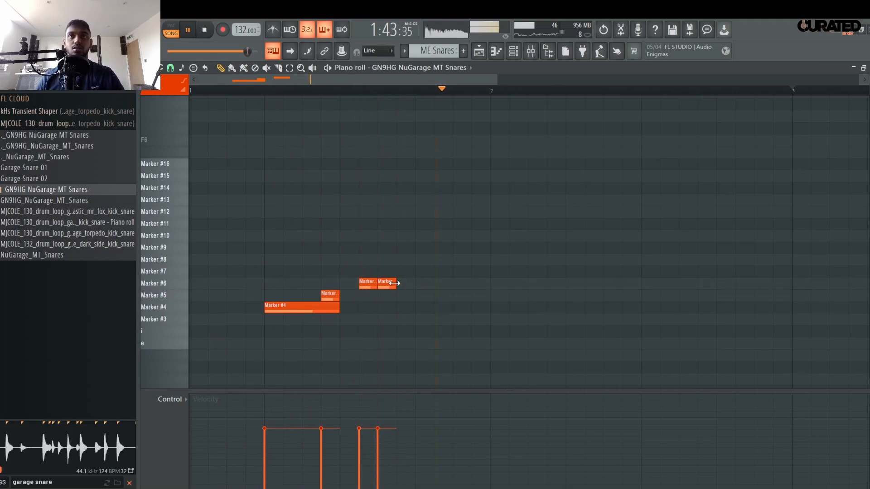
Add a one-beat Marker #4 note on the fourth beat of bar 1.
{"action": "left_click", "coordinate": [420, 298]}
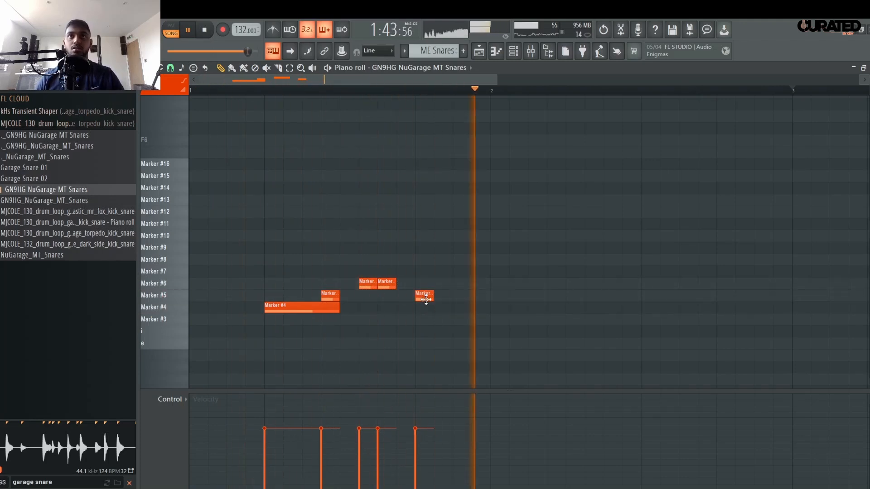
{"action": "right_click", "coordinate": [426, 299]}
{"action": "left_click", "coordinate": [425, 310]}
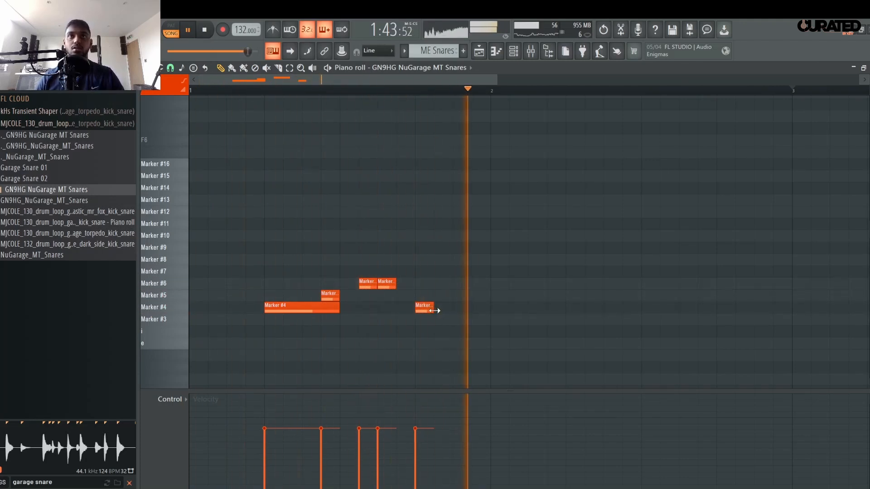
{"action": "left_click_drag", "start_coordinate": [435, 309], "coordinate": [494, 317]}
{"action": "left_click", "coordinate": [415, 295]}
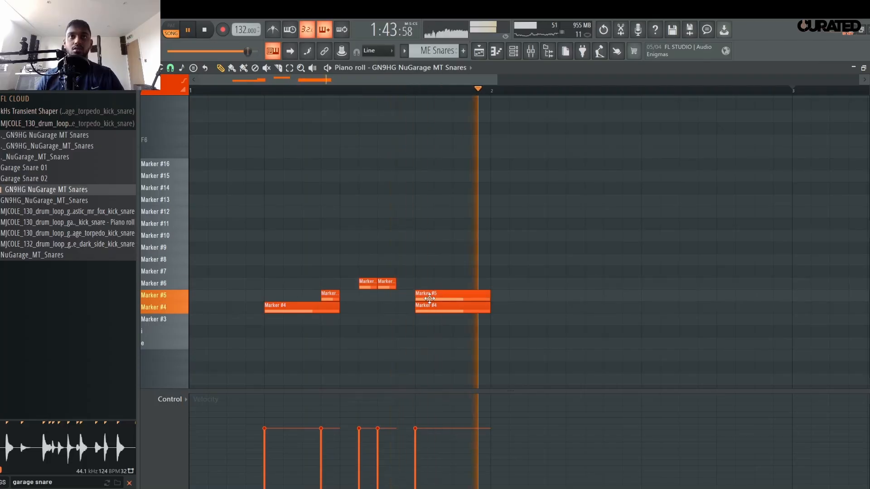
{"action": "right_click", "coordinate": [415, 295]}
Audition the slices, lengthen the Marker #5 note to half a beat and move the two Marker #6 notes to Marker #7 and Marker #8.
{"action": "key", "text": "space"}
{"action": "left_click", "coordinate": [164, 308]}
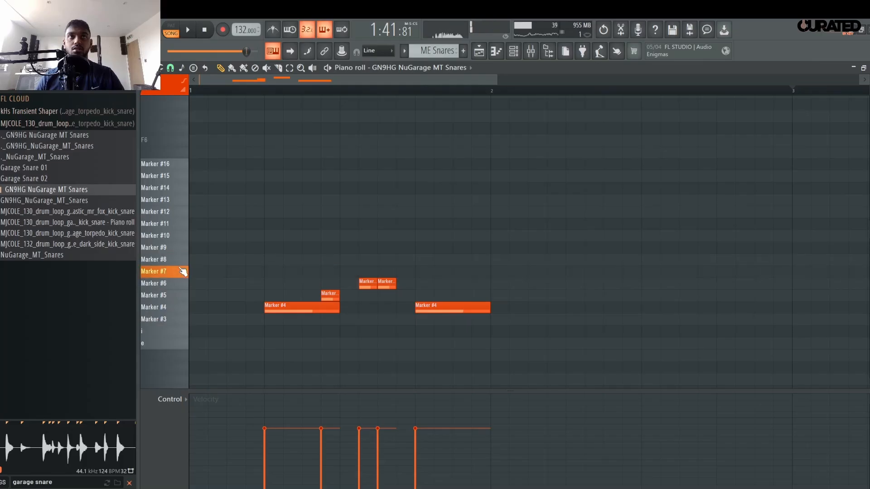
{"action": "left_click", "coordinate": [180, 286]}
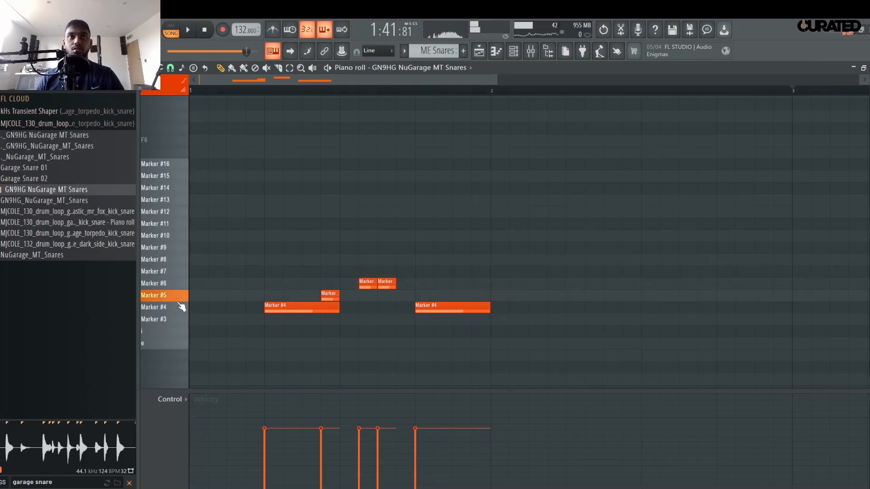
{"action": "key", "text": "space"}
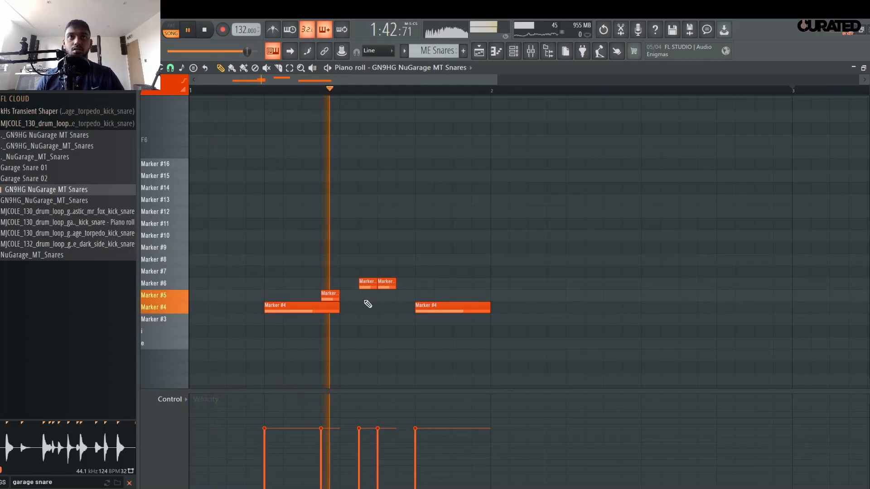
{"action": "mouse_move", "coordinate": [339, 296]}
{"action": "left_mouse_down"}
{"action": "mouse_move", "coordinate": [371, 297]}
{"action": "mouse_move", "coordinate": [358, 296]}
{"action": "mouse_move", "coordinate": [367, 271]}
{"action": "mouse_move", "coordinate": [383, 261]}
{"action": "left_mouse_up"}
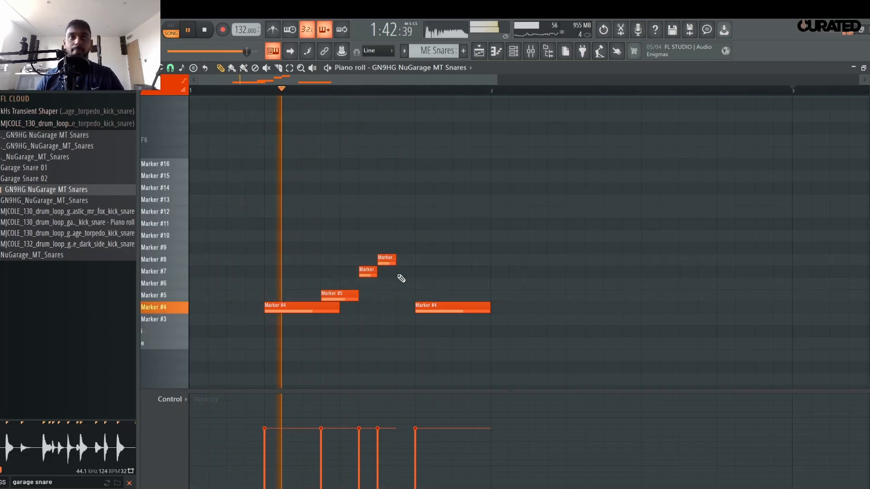
Try a quarter-beat Marker #10 note just before the fourth beat of bar 1.
{"action": "left_click", "coordinate": [401, 248]}
{"action": "left_click_drag", "start_coordinate": [401, 247], "coordinate": [407, 236]}
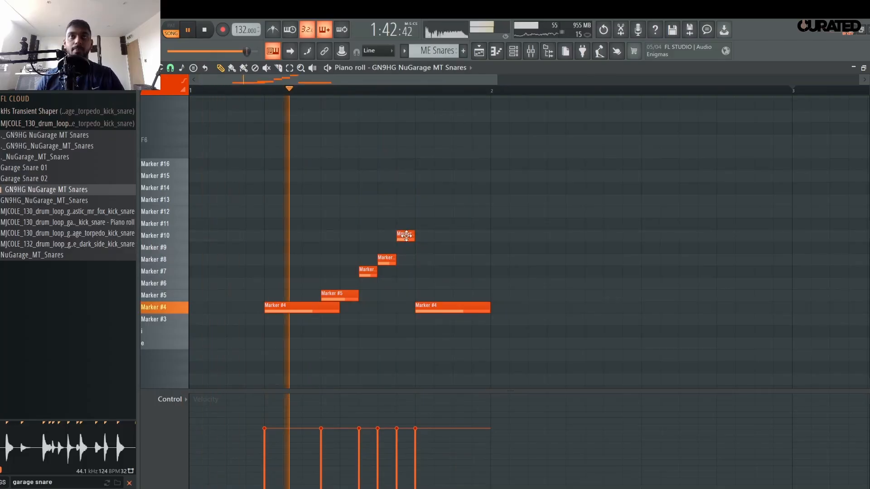
{"action": "right_click", "coordinate": [406, 236]}
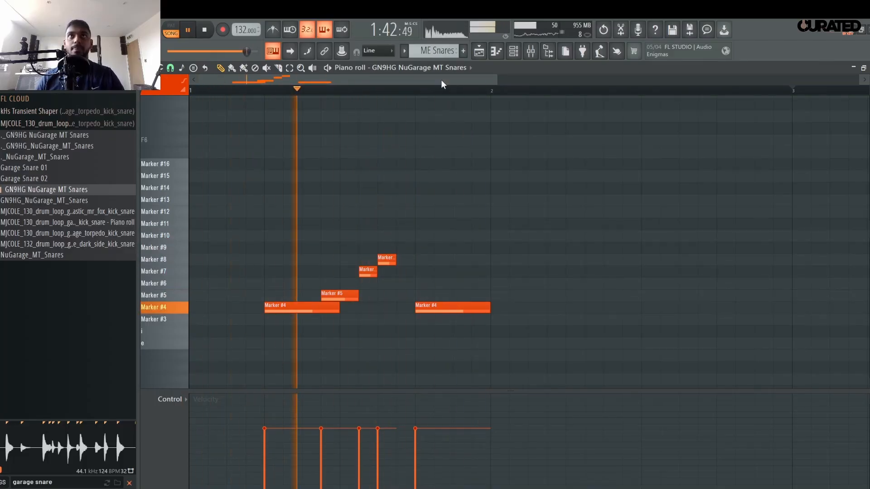
Duplicate the snare notes of bar 1 into bar 2.
{"action": "scroll", "coordinate": [442, 88], "scroll_direction": "down", "scroll_amount": 4}
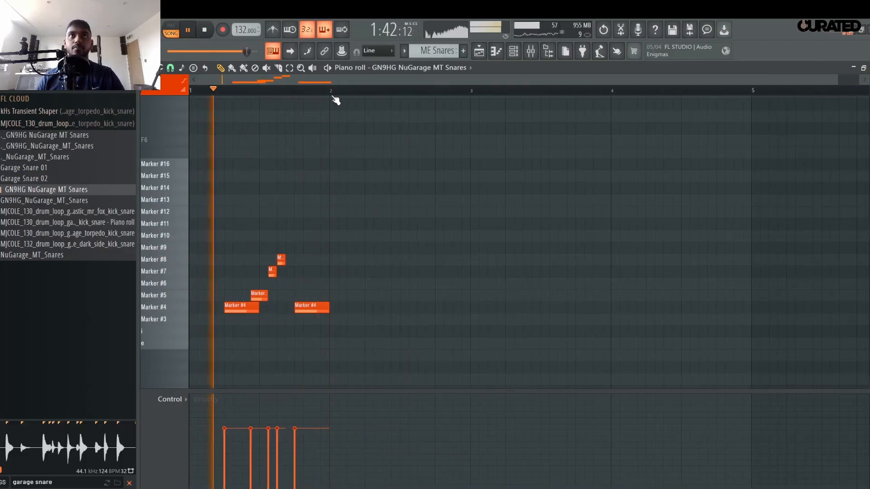
{"action": "left_click_drag", "start_coordinate": [332, 91], "coordinate": [190, 91]}
{"action": "key", "text": "ctrl+b"}
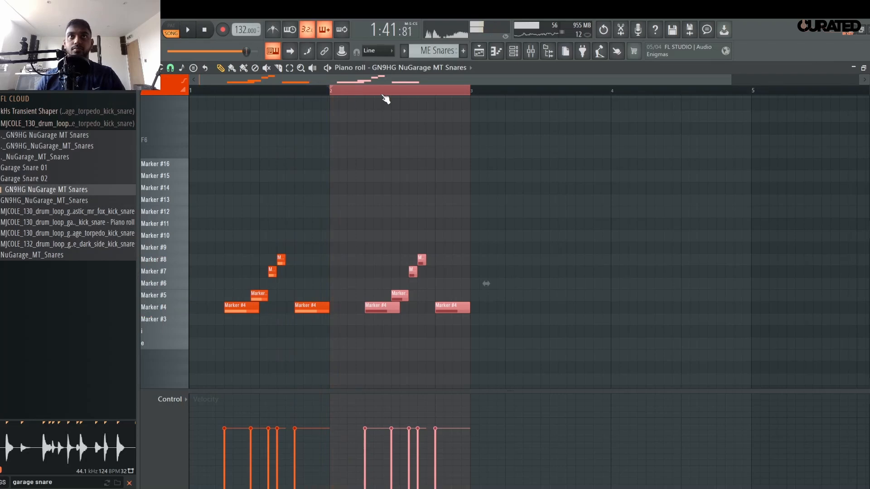
{"action": "left_click", "coordinate": [388, 92]}
Add a quarter-beat Marker #10 note just before the fourth beat of bar 2.
{"action": "scroll", "coordinate": [409, 92], "scroll_direction": "up", "scroll_amount": 3}
{"action": "key", "text": "space"}
{"action": "mouse_move", "coordinate": [447, 233]}
{"action": "left_mouse_down"}
{"action": "mouse_move", "coordinate": [446, 202]}
{"action": "mouse_move", "coordinate": [447, 237]}
{"action": "left_mouse_up"}
{"action": "key", "text": "space"}
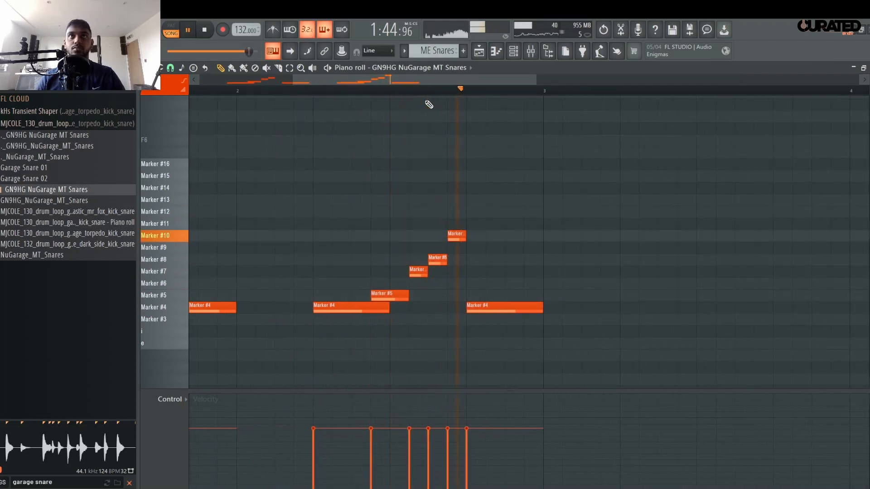
Duplicate the two-bar snare phrase into bars 3 and 4 and clear the selection.
{"action": "scroll", "coordinate": [424, 143], "scroll_direction": "down", "scroll_amount": 6}
{"action": "scroll", "coordinate": [424, 144], "scroll_direction": "down", "scroll_amount": 1}
{"action": "scroll", "coordinate": [428, 136], "scroll_direction": "up", "scroll_amount": 4}
{"action": "key", "text": "space"}
{"action": "scroll", "coordinate": [448, 94], "scroll_direction": "down", "scroll_amount": 4}
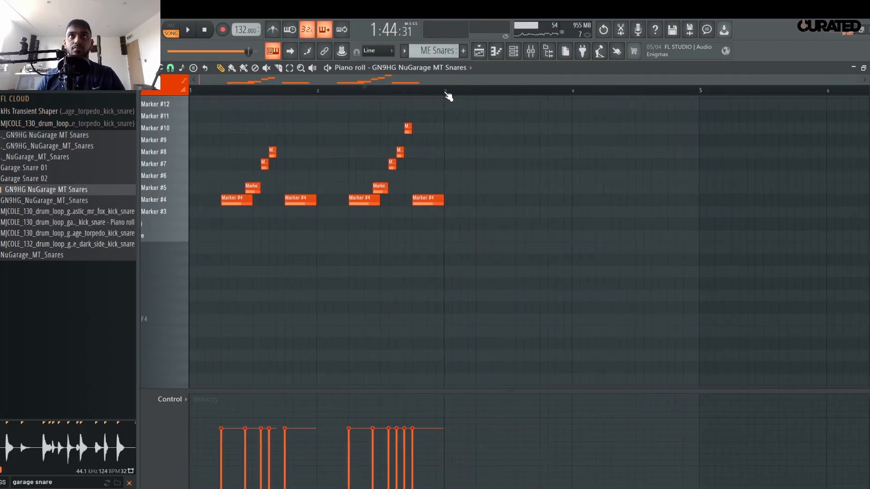
{"action": "key", "text": "ctrl+a"}
{"action": "key", "text": "ctrl+b"}
{"action": "key", "text": "space"}
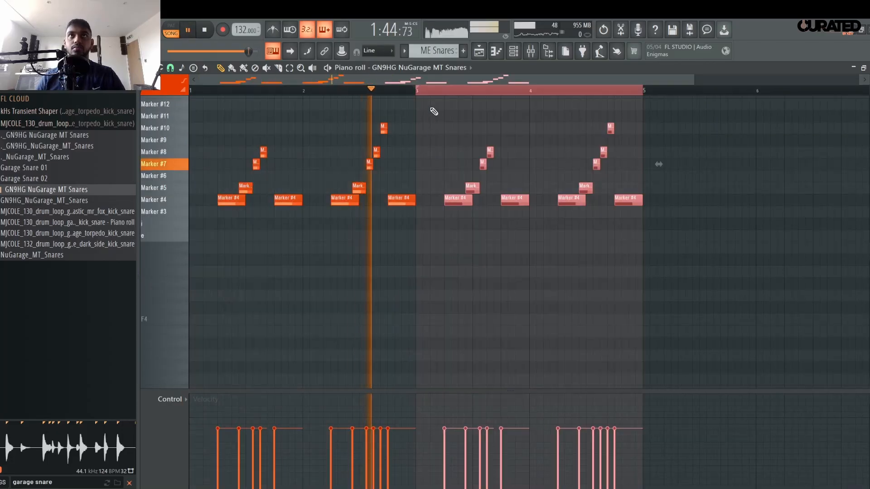
{"action": "double_click", "coordinate": [418, 91]}
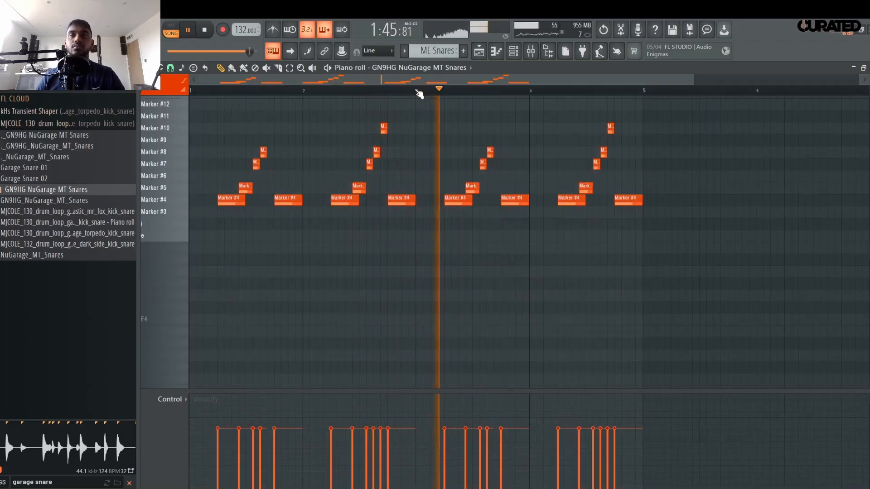
Add a quarter-beat Marker #13 note just before the fourth beat of bar 3 and play it back.
{"action": "scroll", "coordinate": [521, 104], "scroll_direction": "up", "scroll_amount": 2}
{"action": "scroll", "coordinate": [511, 99], "scroll_direction": "up", "scroll_amount": 2}
{"action": "scroll", "coordinate": [510, 96], "scroll_direction": "up", "scroll_amount": 4}
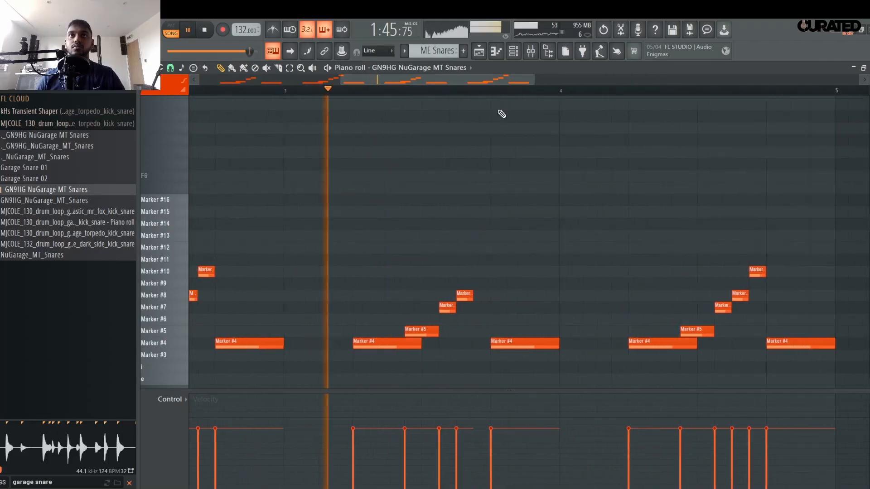
{"action": "key", "text": "space"}
{"action": "left_click_drag", "start_coordinate": [471, 272], "coordinate": [472, 233]}
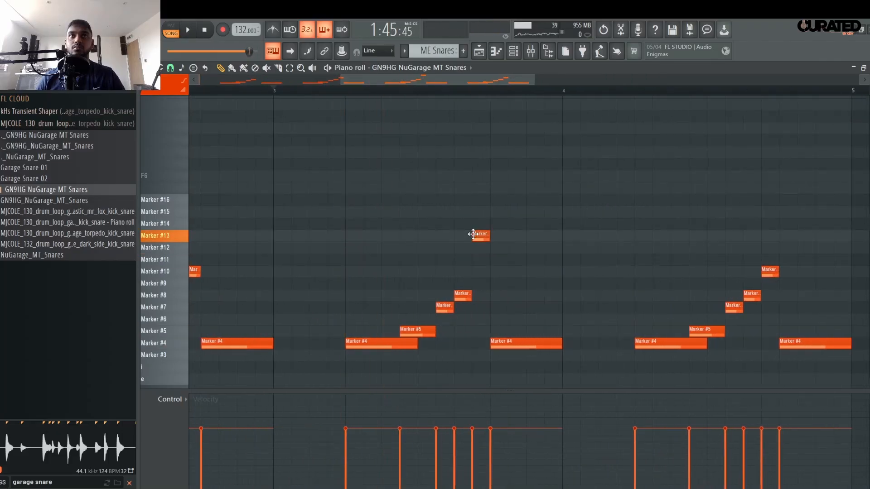
{"action": "key", "text": "space"}
Move the Marker #13 note in bar 3 to the middle of the fourth beat.
{"action": "scroll", "coordinate": [474, 94], "scroll_direction": "down", "scroll_amount": 2}
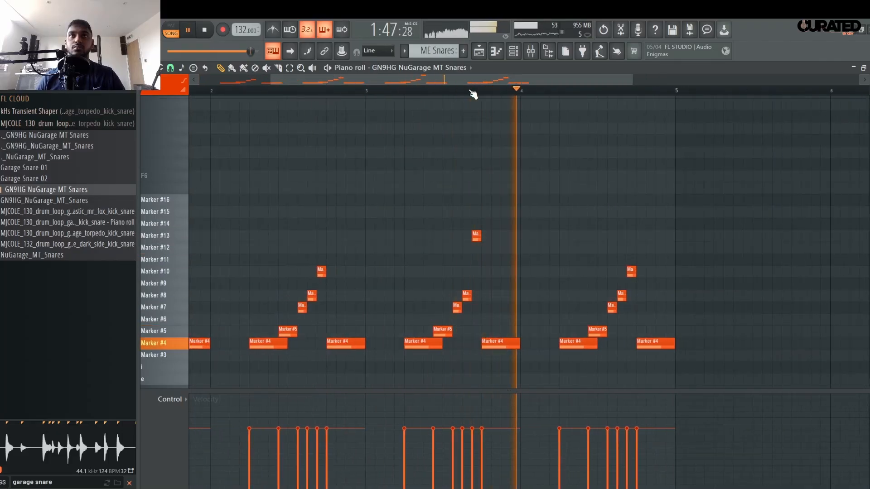
{"action": "key", "text": "space"}
{"action": "key", "text": "space"}
{"action": "scroll", "coordinate": [472, 94], "scroll_direction": "up", "scroll_amount": 3}
{"action": "mouse_move", "coordinate": [487, 233]}
{"action": "left_mouse_down"}
{"action": "mouse_move", "coordinate": [564, 234]}
{"action": "mouse_move", "coordinate": [521, 236]}
{"action": "mouse_move", "coordinate": [556, 238]}
{"action": "left_mouse_up"}
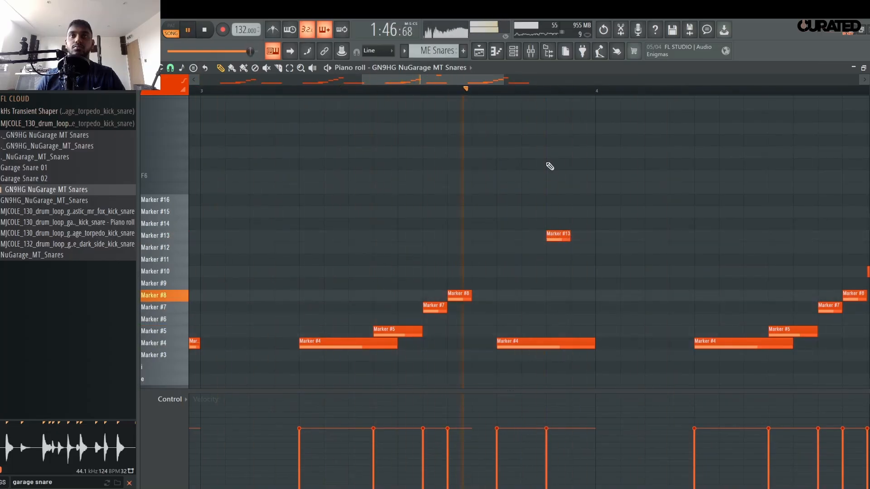
Move bar 4's Marker #10 note to Marker #12 and add a quarter-beat Marker #12 note in the middle of that bar's fourth beat.
{"action": "scroll", "coordinate": [571, 89], "scroll_direction": "down", "scroll_amount": 4}
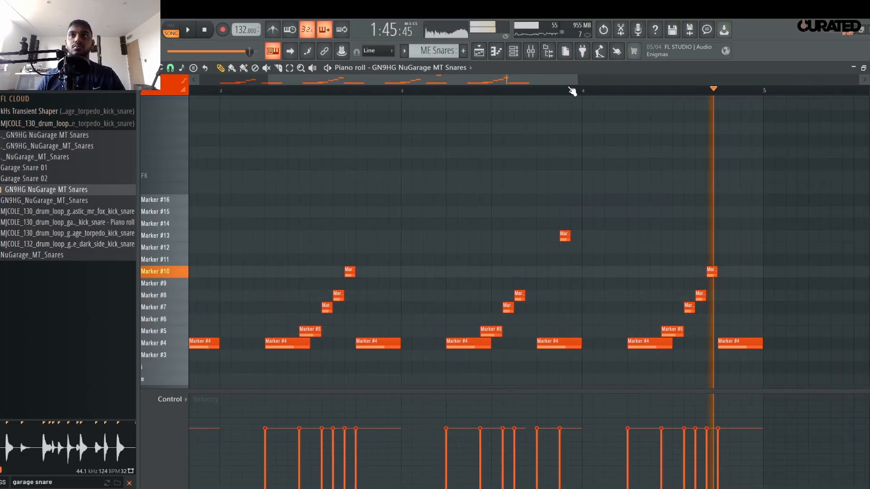
{"action": "scroll", "coordinate": [706, 96], "scroll_direction": "up", "scroll_amount": 3}
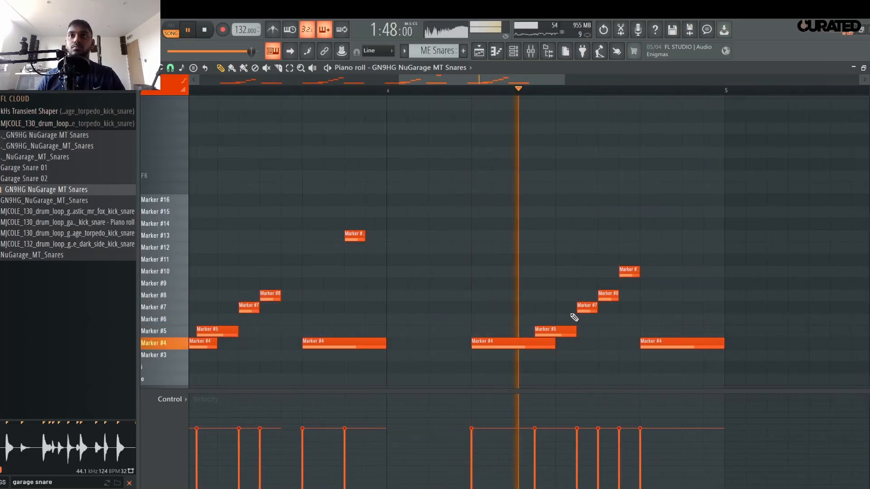
{"action": "key", "text": "space"}
{"action": "key", "text": "space"}
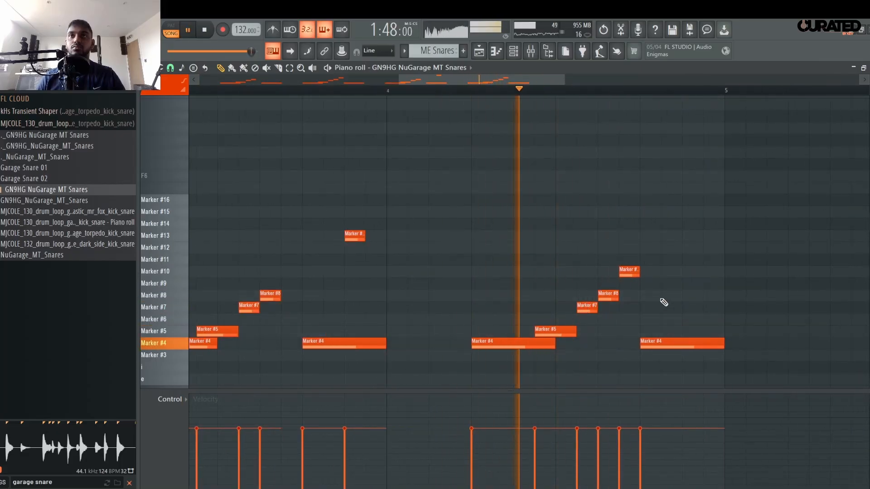
{"action": "key", "text": "space"}
{"action": "mouse_move", "coordinate": [633, 271]}
{"action": "left_mouse_down"}
{"action": "mouse_move", "coordinate": [633, 186]}
{"action": "mouse_move", "coordinate": [636, 257]}
{"action": "mouse_move", "coordinate": [637, 248]}
{"action": "left_mouse_up"}
{"action": "key", "text": "space"}
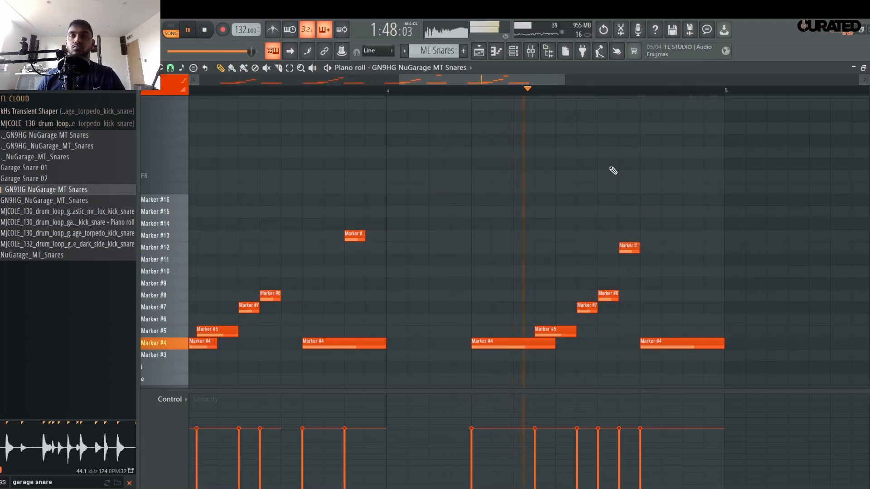
{"action": "left_click", "coordinate": [685, 249]}
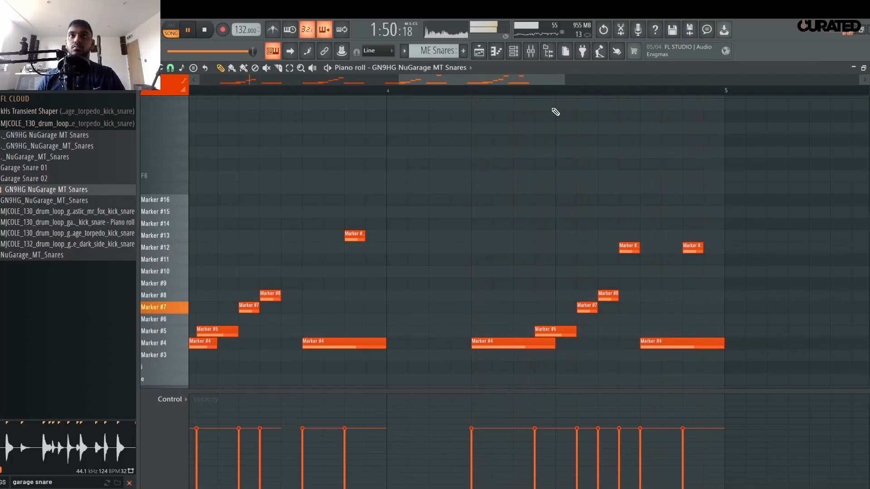
Apply a slight velocity randomization to all the snare notes and return to the arrangement.
{"action": "scroll", "coordinate": [554, 88], "scroll_direction": "down", "scroll_amount": 5}
{"action": "scroll", "coordinate": [552, 91], "scroll_direction": "down", "scroll_amount": 1}
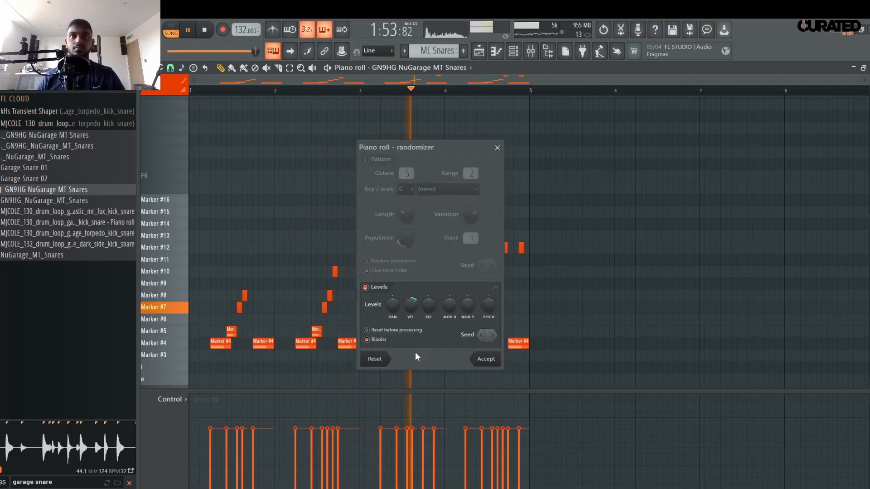
{"action": "key", "text": "alt+r"}
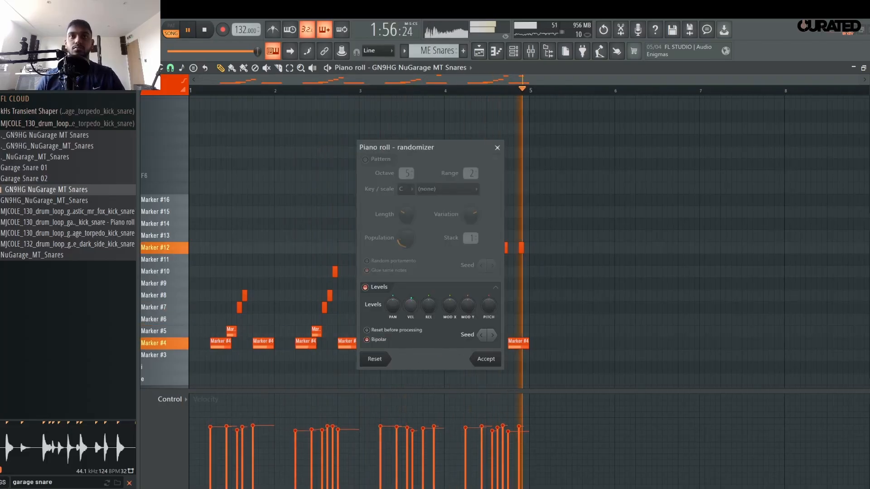
{"action": "left_click_drag", "start_coordinate": [412, 306], "coordinate": [412, 326]}
{"action": "left_click", "coordinate": [484, 360]}
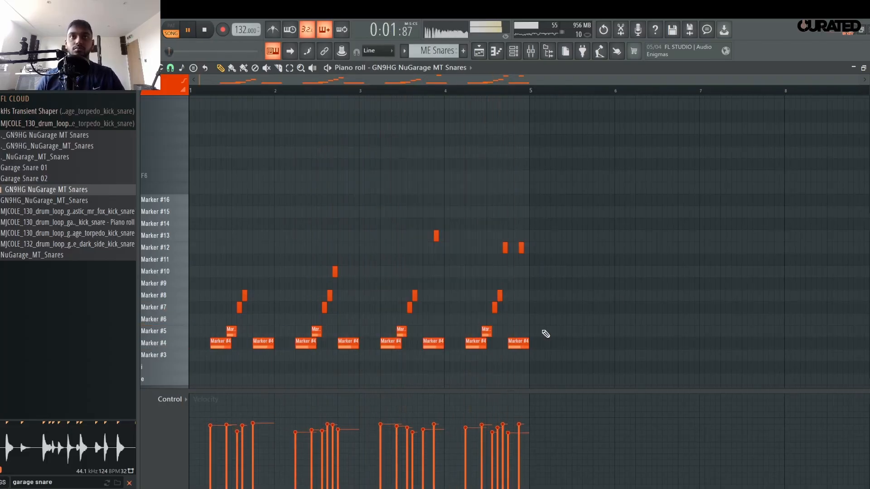
{"action": "left_click", "coordinate": [497, 54]}
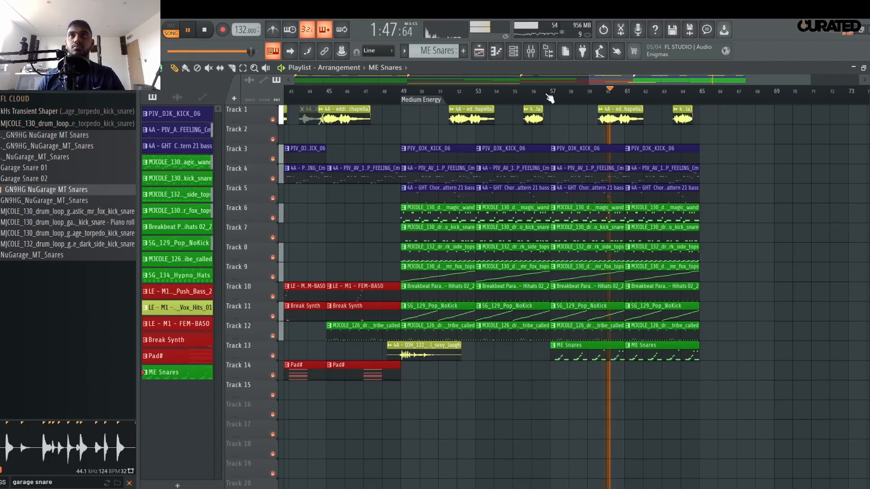
Try removing the Breakbeat hi-hats and SG_129_Pop_NoKick clips from bars 57 to 64, and undo the deletions.
{"action": "scroll", "coordinate": [714, 98], "scroll_direction": "up", "scroll_amount": 3}
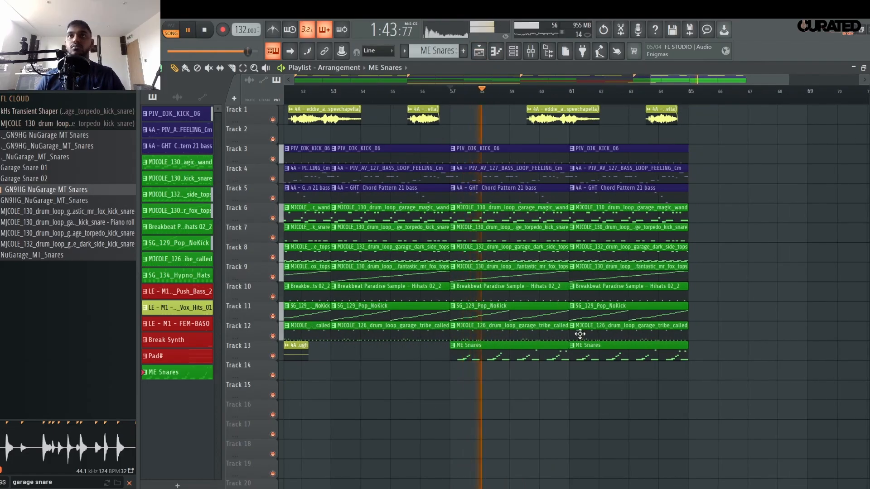
{"action": "right_click", "coordinate": [537, 305]}
{"action": "right_click", "coordinate": [546, 290]}
{"action": "right_click", "coordinate": [589, 291]}
{"action": "right_click", "coordinate": [596, 307]}
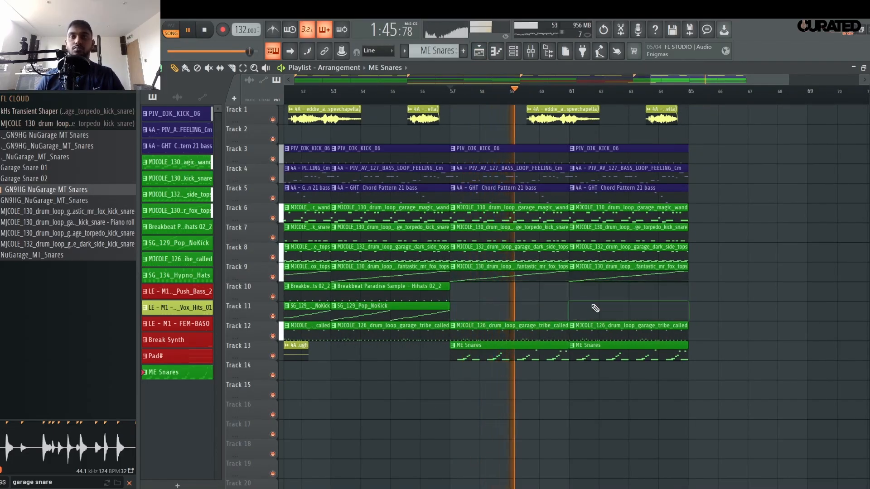
{"action": "key", "text": "ctrl+z"}
{"action": "key", "text": "ctrl+alt+z"}
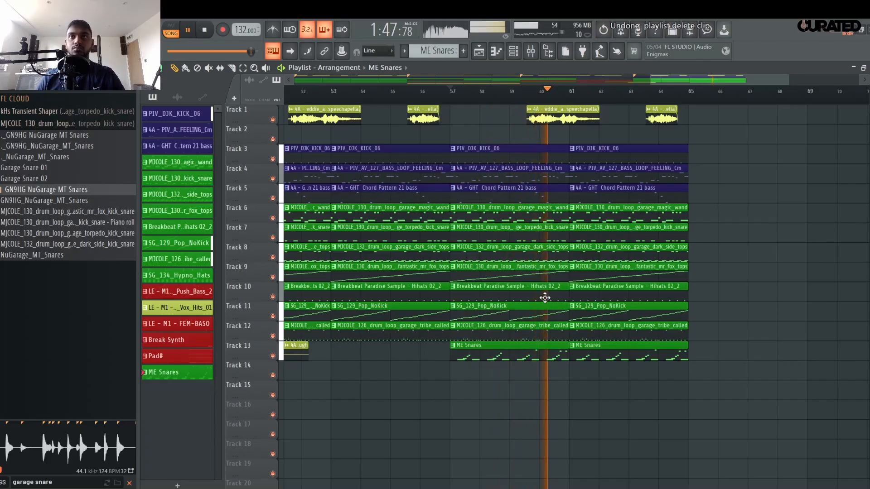
Try bars 57 to 64 without the two SG_129_Pop_NoKick clips on Track 11, and put both clips back.
{"action": "right_click", "coordinate": [557, 310]}
{"action": "right_click", "coordinate": [602, 309]}
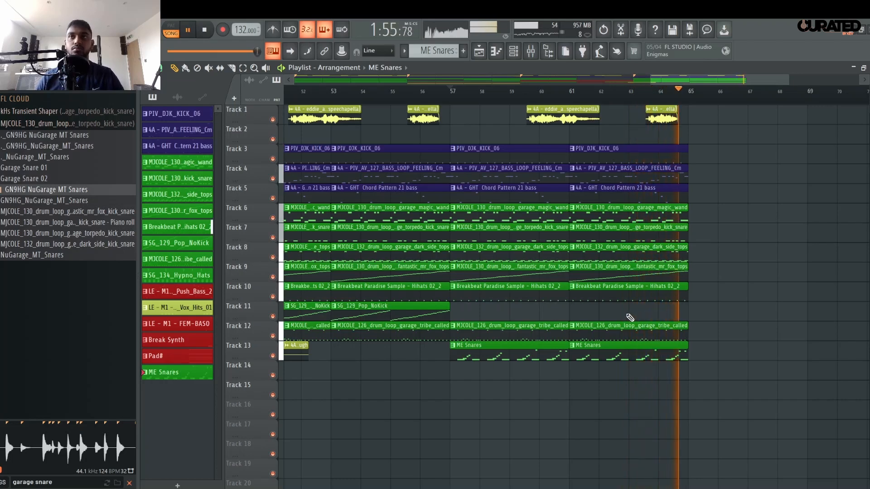
{"action": "left_click", "coordinate": [448, 93]}
{"action": "scroll", "coordinate": [446, 98], "scroll_direction": "down", "scroll_amount": 3}
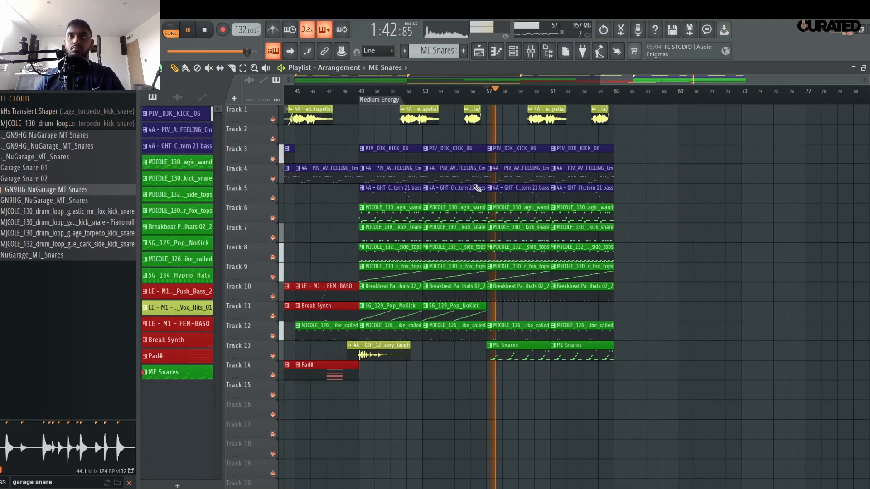
{"action": "left_click", "coordinate": [489, 314]}
{"action": "left_click", "coordinate": [566, 315]}
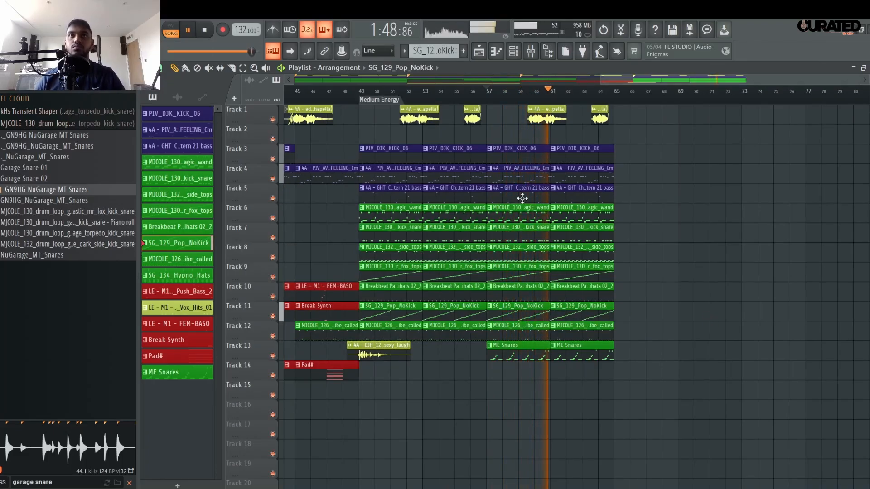
Place two Break Synth clips on Track 14, starting at bars 57 and 61, and stop the playback.
{"action": "scroll", "coordinate": [528, 96], "scroll_direction": "down", "scroll_amount": 1}
{"action": "left_click", "coordinate": [410, 308]}
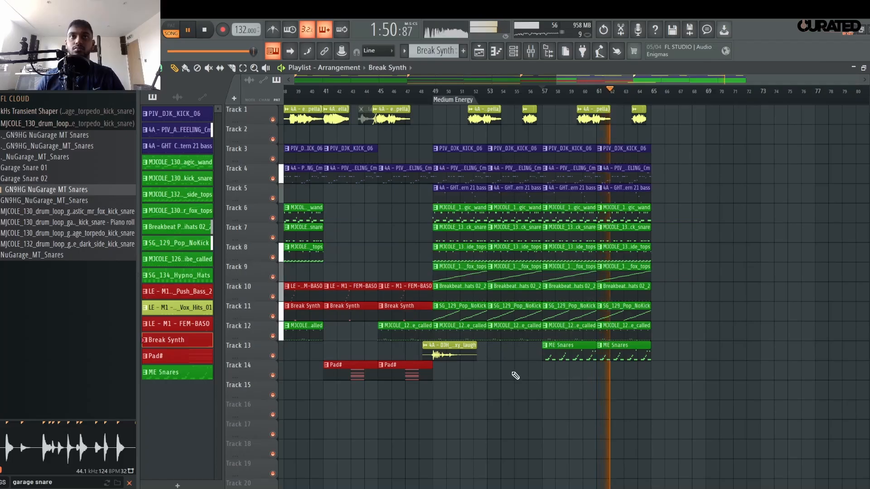
{"action": "left_click", "coordinate": [545, 368]}
{"action": "left_click", "coordinate": [601, 368]}
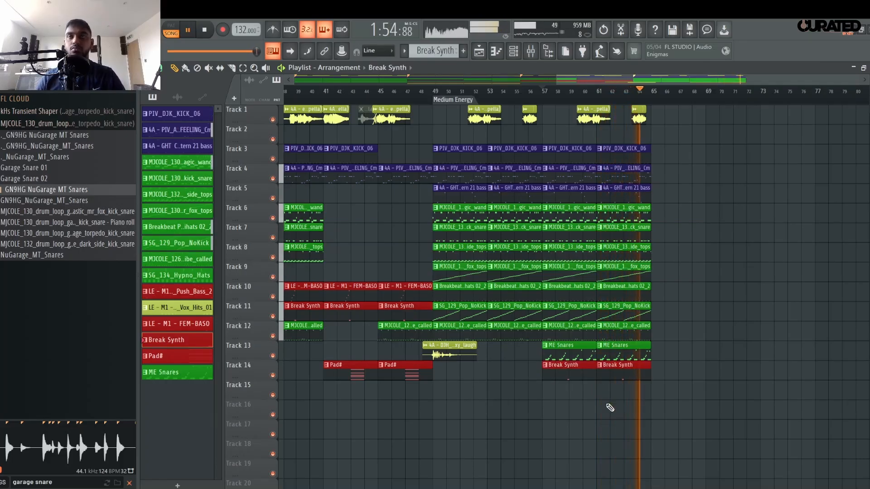
{"action": "key", "text": "space"}
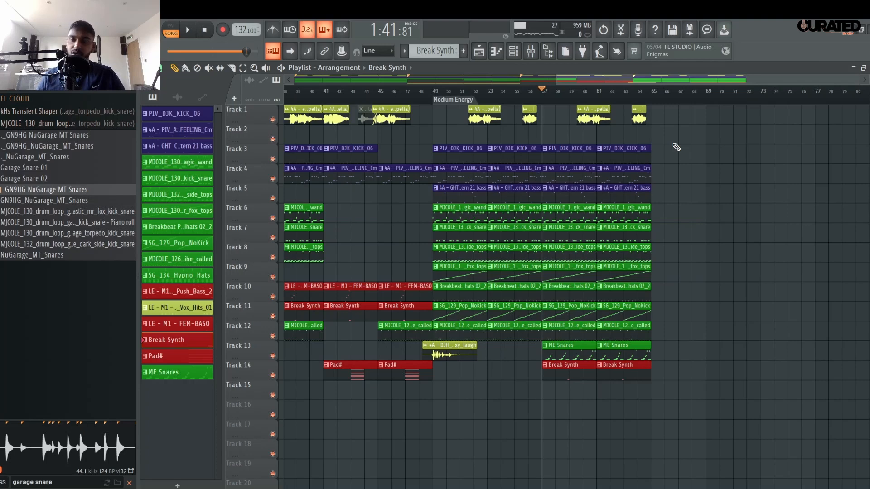
Create a new pattern named Drone and color it Fire Brick red (#A51414).
{"action": "scroll", "coordinate": [632, 114], "scroll_direction": "down", "scroll_amount": 5}
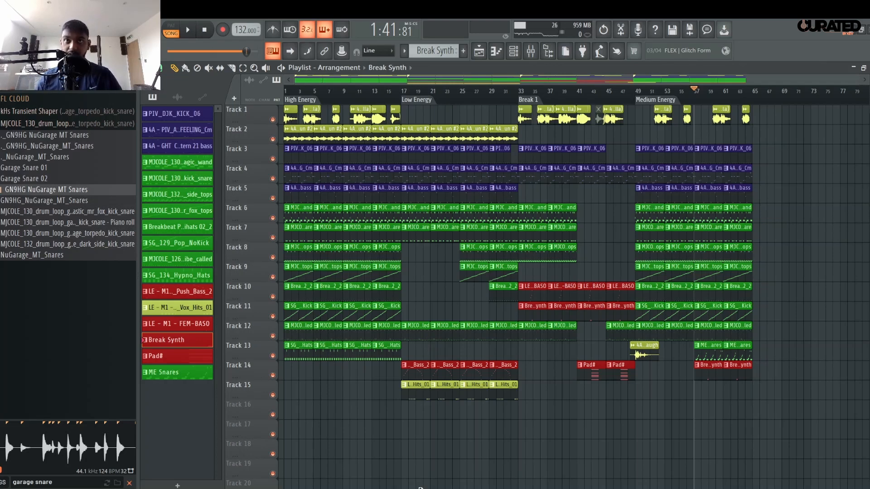
{"action": "left_click", "coordinate": [464, 49]}
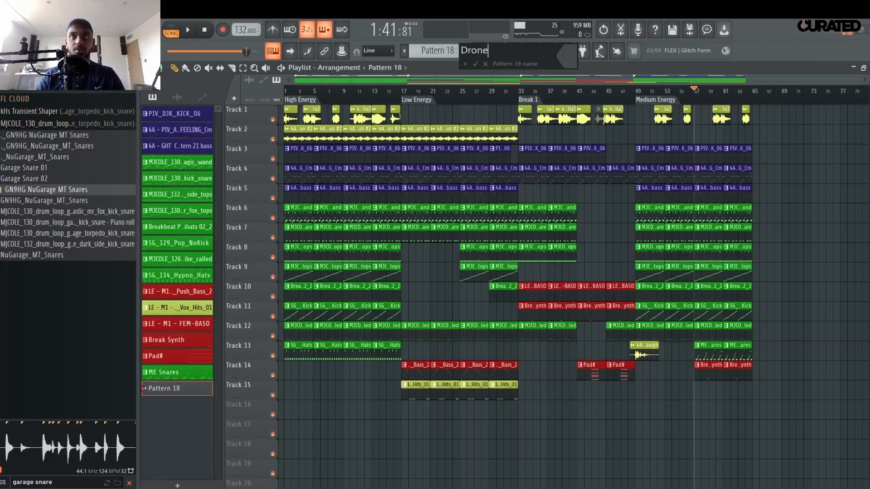
{"action": "left_click", "coordinate": [639, 226]}
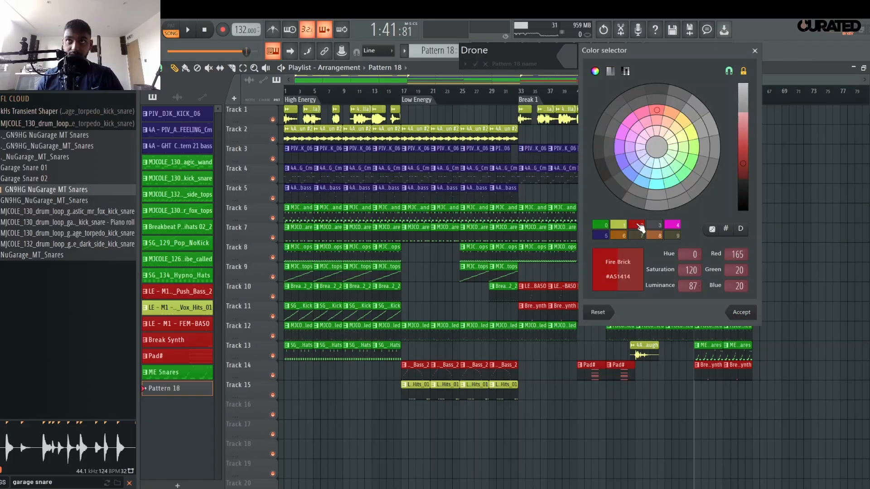
{"action": "key", "text": "Return"}
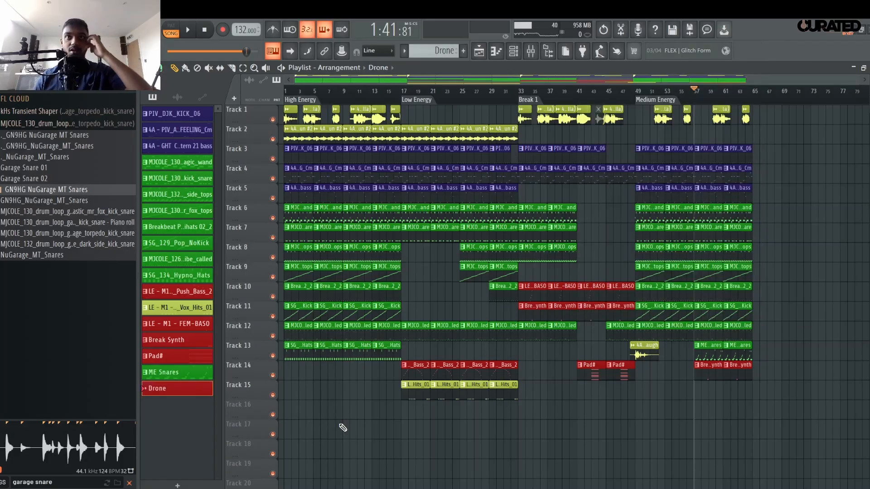
Place four back-to-back 16-bar Drone clips on Track 16 so they span bars 1 to 64.
{"action": "left_click_drag", "start_coordinate": [301, 406], "coordinate": [398, 412]}
{"action": "left_click", "coordinate": [401, 414]}
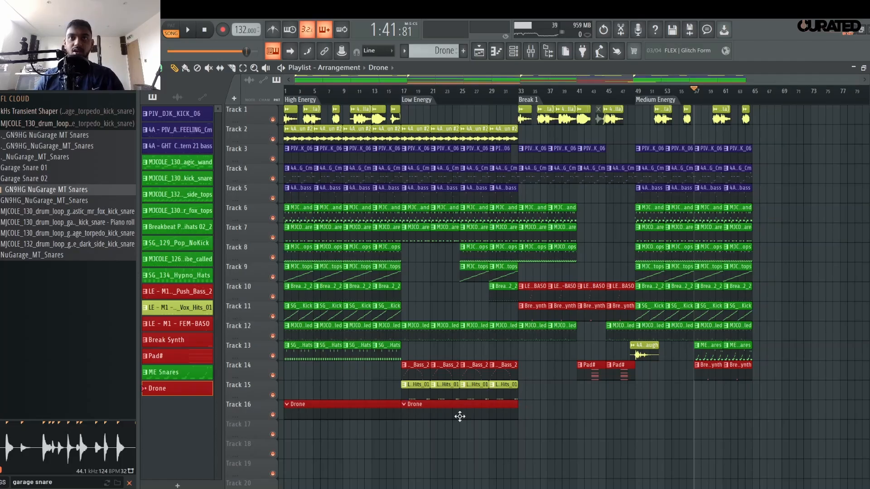
{"action": "left_click", "coordinate": [525, 417]}
{"action": "left_click_drag", "start_coordinate": [675, 408], "coordinate": [635, 414]}
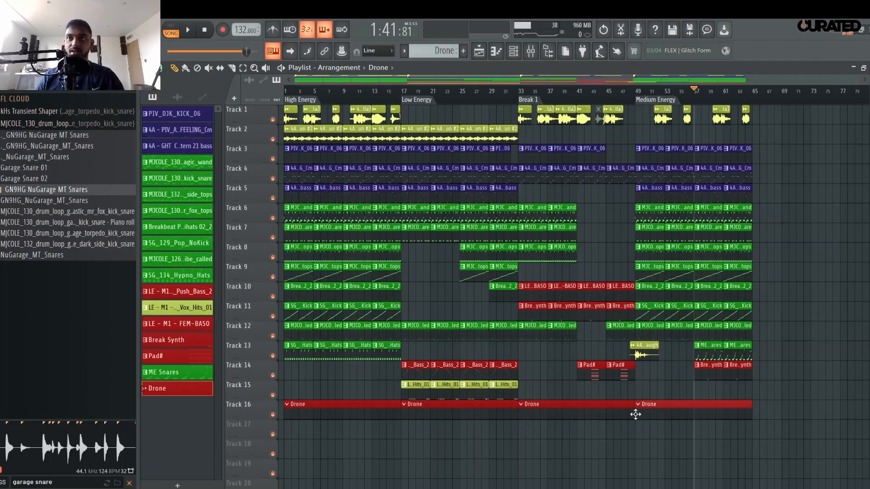
Color the GN9HG NuGarage MT Snares channel green and link it to mixer track 21.
{"action": "key", "text": "space"}
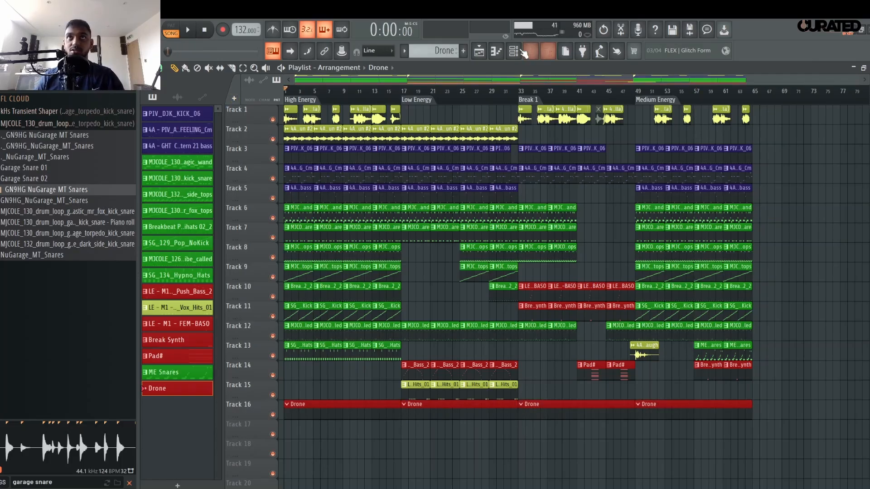
{"action": "left_click", "coordinate": [513, 51]}
{"action": "right_click", "coordinate": [240, 417]}
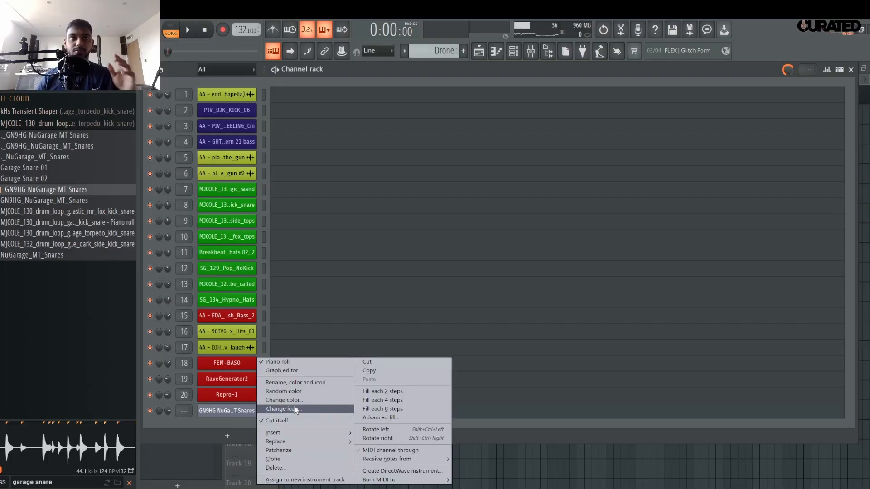
{"action": "left_click", "coordinate": [296, 401]}
{"action": "left_click", "coordinate": [315, 387]}
{"action": "left_click", "coordinate": [317, 390]}
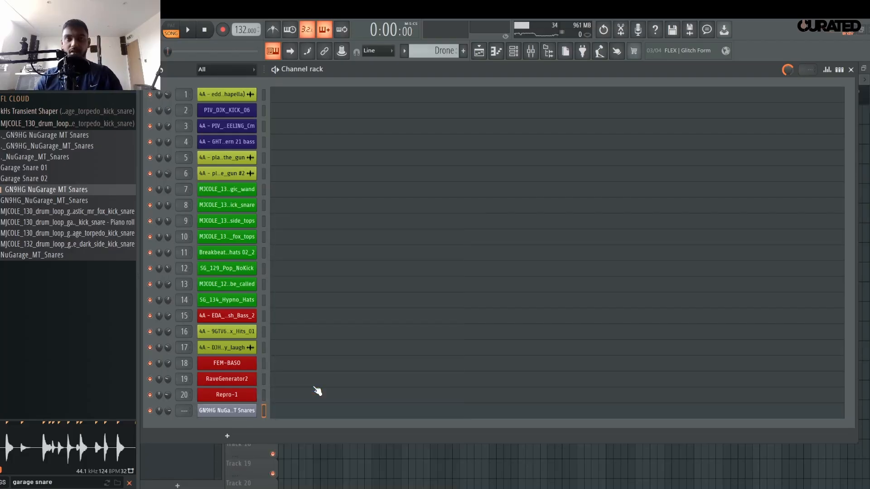
{"action": "left_click", "coordinate": [530, 51]}
{"action": "left_click_drag", "start_coordinate": [579, 144], "coordinate": [659, 164]}
{"action": "key", "text": "ctrl+l"}
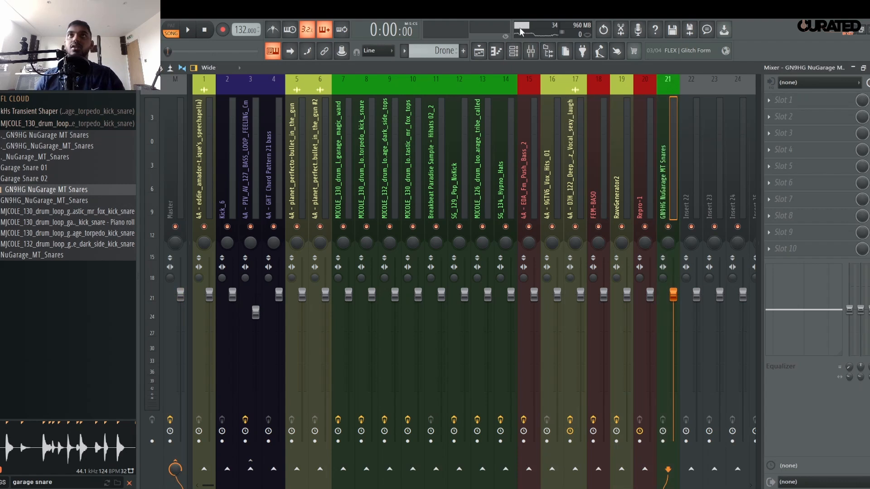
Clear the garage snare browser search and add a Repro-5 instrument channel for the Drone pattern.
{"action": "left_click", "coordinate": [514, 50]}
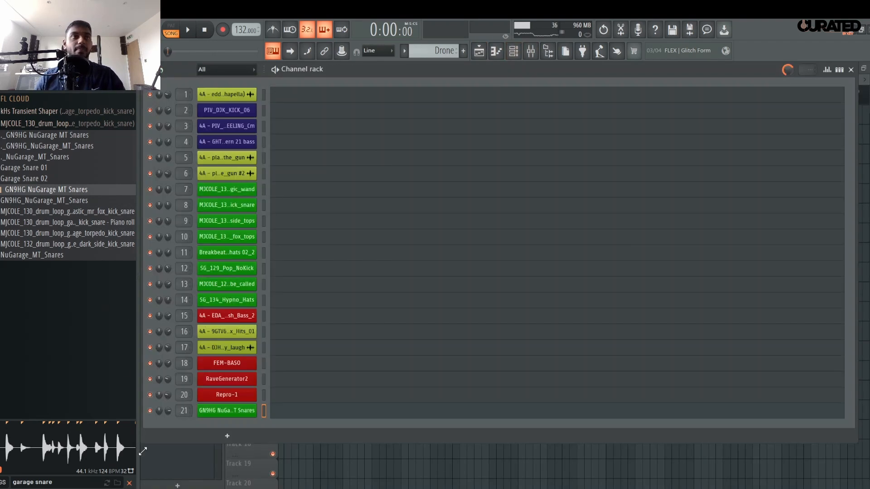
{"action": "left_click", "coordinate": [129, 483]}
{"action": "left_click", "coordinate": [227, 436]}
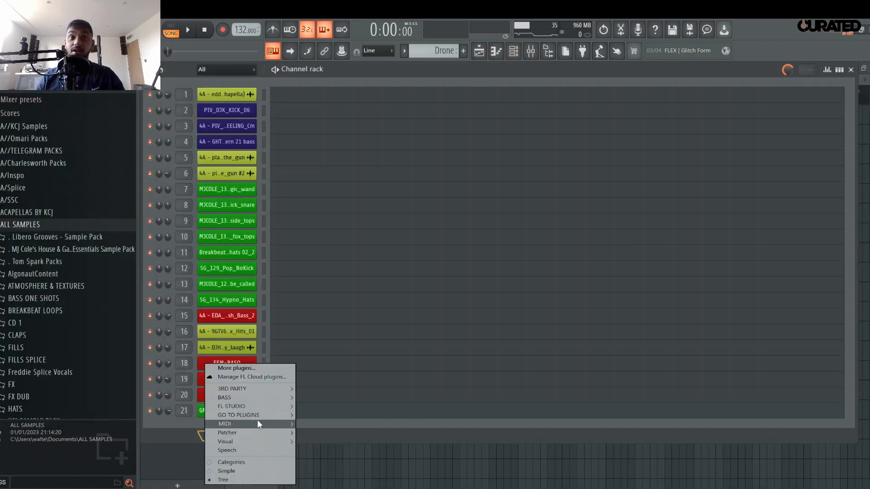
{"action": "mouse_move", "coordinate": [260, 415]}
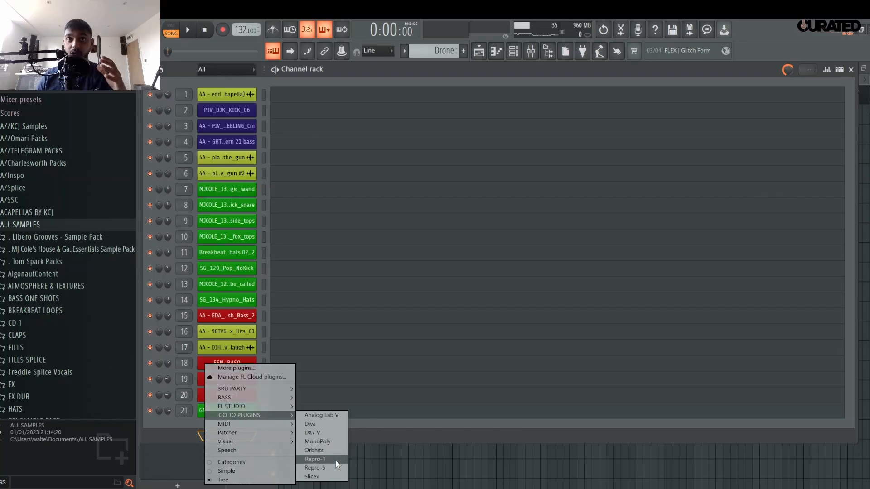
{"action": "left_click", "coordinate": [333, 471]}
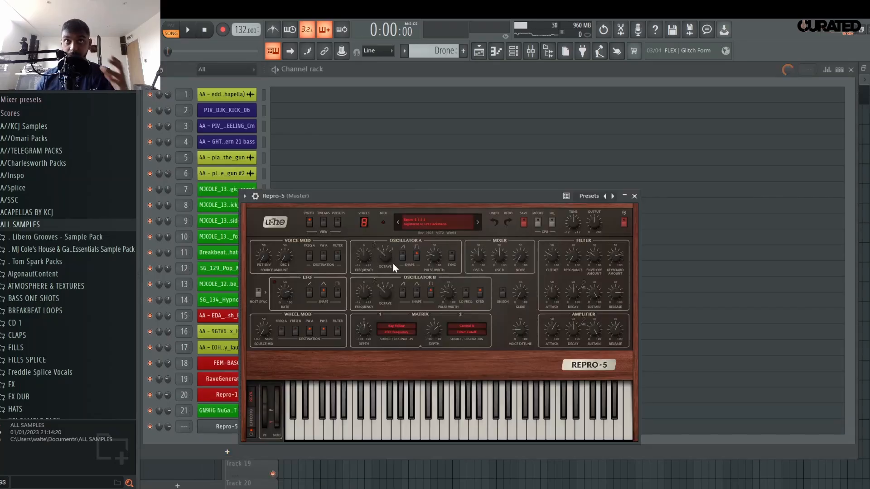
{"action": "left_click_drag", "start_coordinate": [396, 195], "coordinate": [399, 170]}
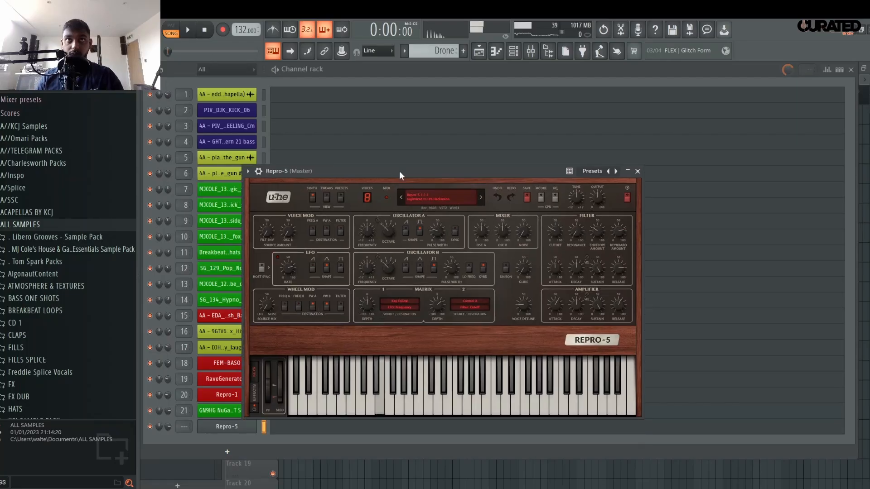
Audition the CK Cycle of Fifth and CK Flow Motion presets from Repro-5's 08 Pads - Synths folder.
{"action": "left_click", "coordinate": [340, 197]}
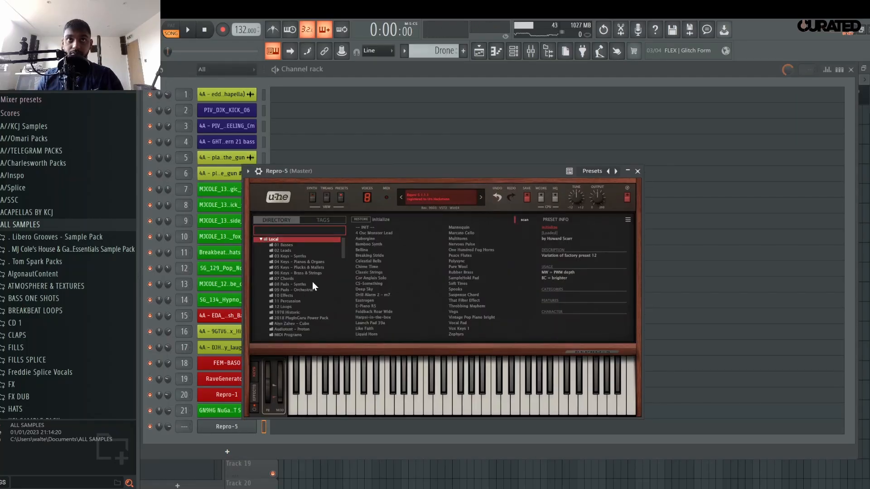
{"action": "left_click", "coordinate": [299, 284]}
{"action": "left_click", "coordinate": [368, 289]}
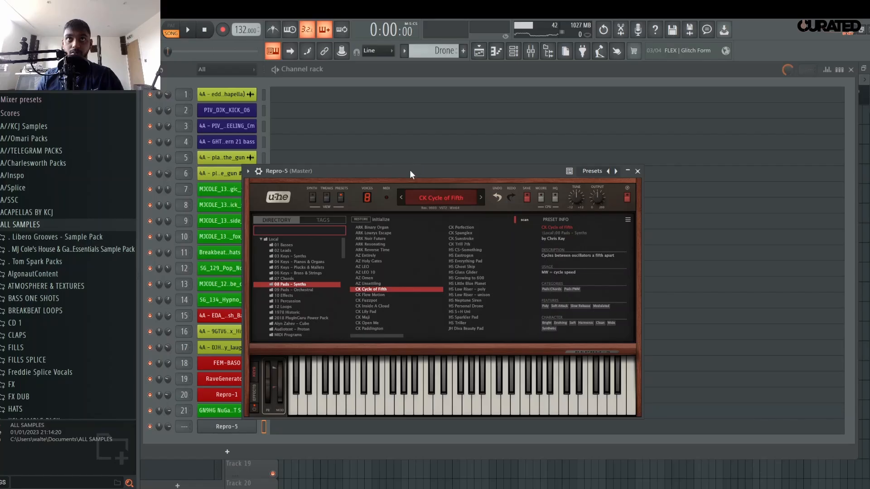
{"action": "key", "text": "c"}
{"action": "left_click", "coordinate": [390, 292]}
{"action": "key", "text": "c"}
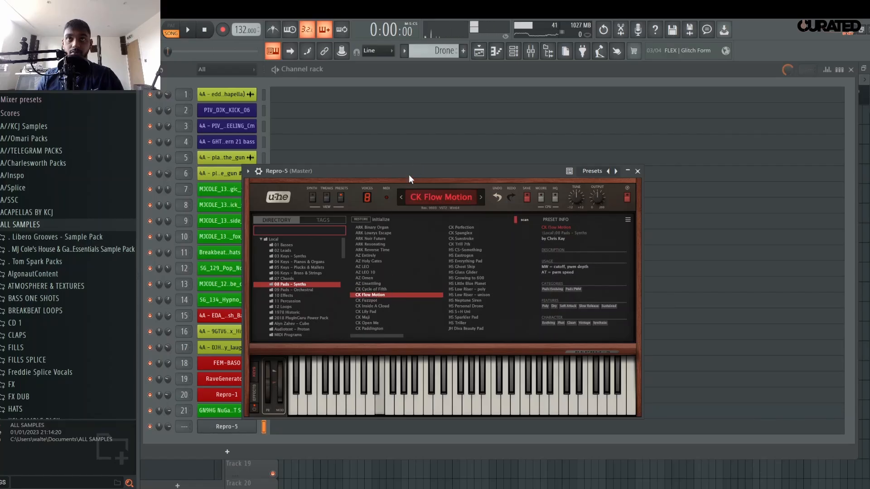
Audition LUF Chimes of the Lost, HS Station Action, PH Pulse Pump, PS Smooth and Fast and SM Silver Gates from the 12 Loops folder.
{"action": "left_click", "coordinate": [299, 307]}
{"action": "left_click", "coordinate": [398, 300]}
{"action": "key", "text": "c"}
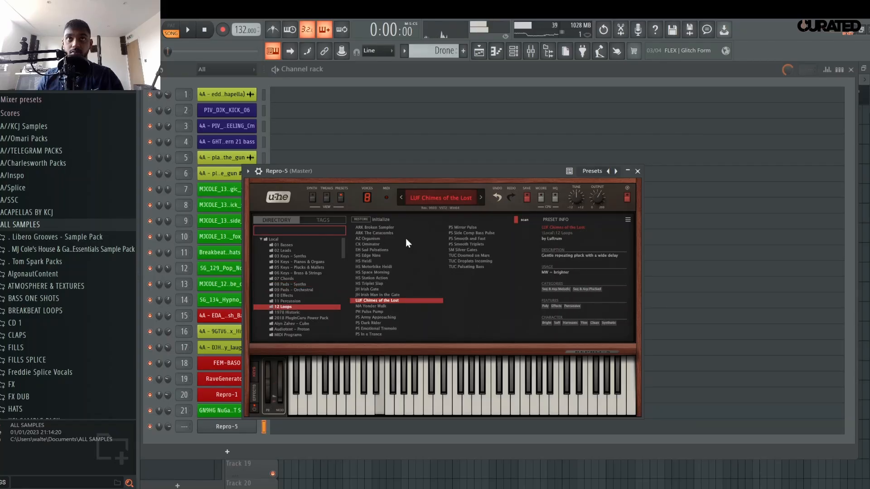
{"action": "left_click", "coordinate": [385, 281]}
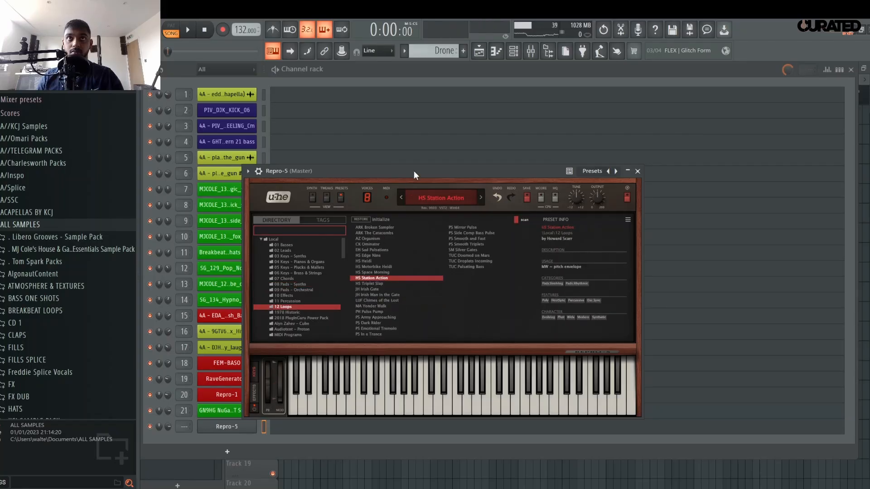
{"action": "key", "text": "c"}
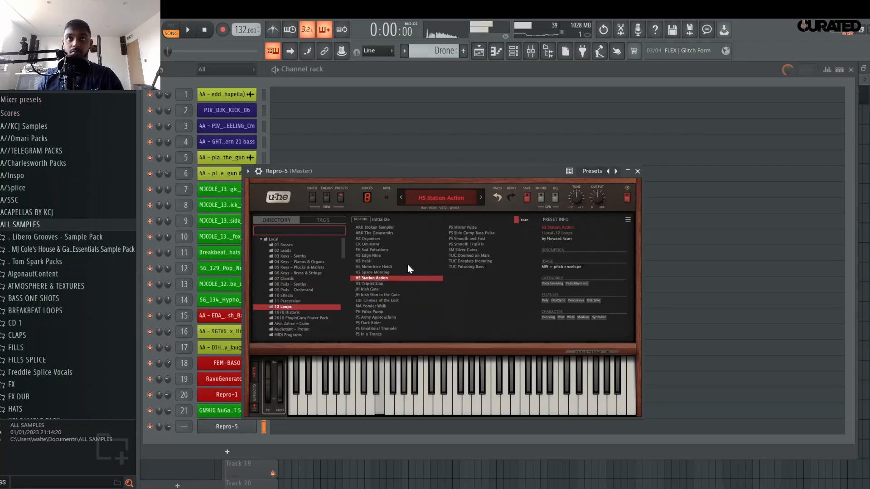
{"action": "left_click", "coordinate": [381, 312]}
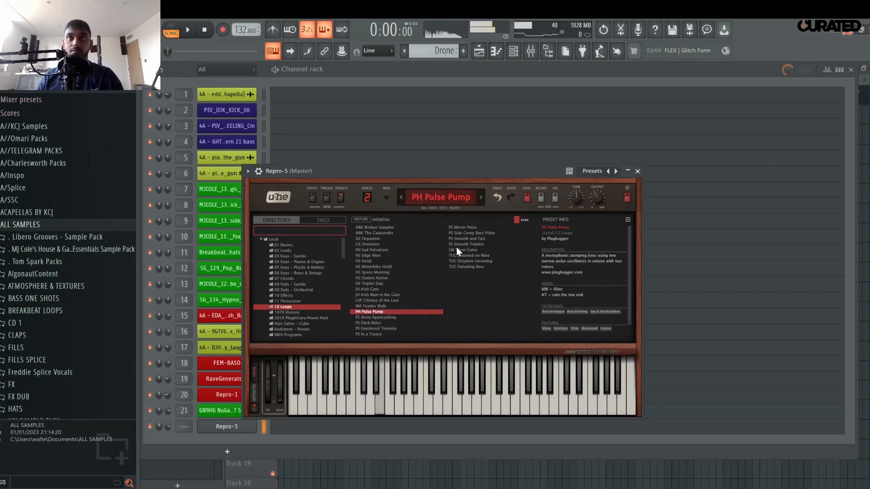
{"action": "left_click", "coordinate": [482, 239]}
{"action": "key", "text": "c"}
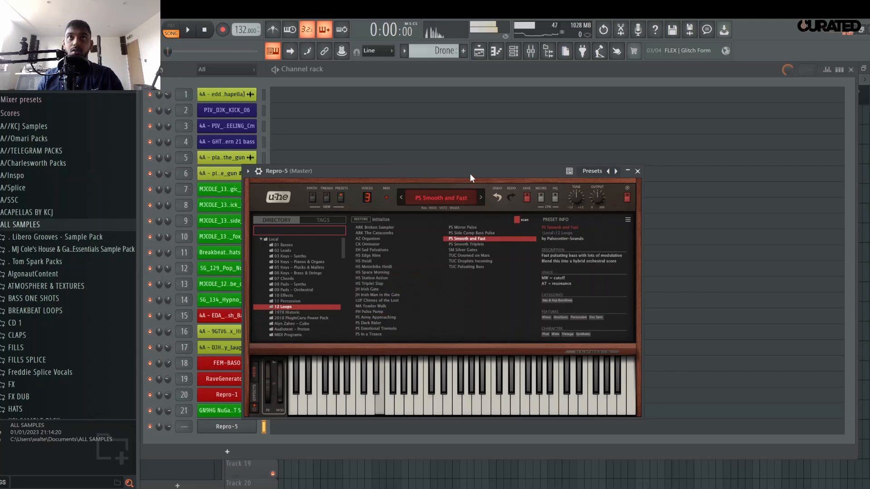
{"action": "left_click", "coordinate": [453, 250]}
{"action": "key", "text": "c"}
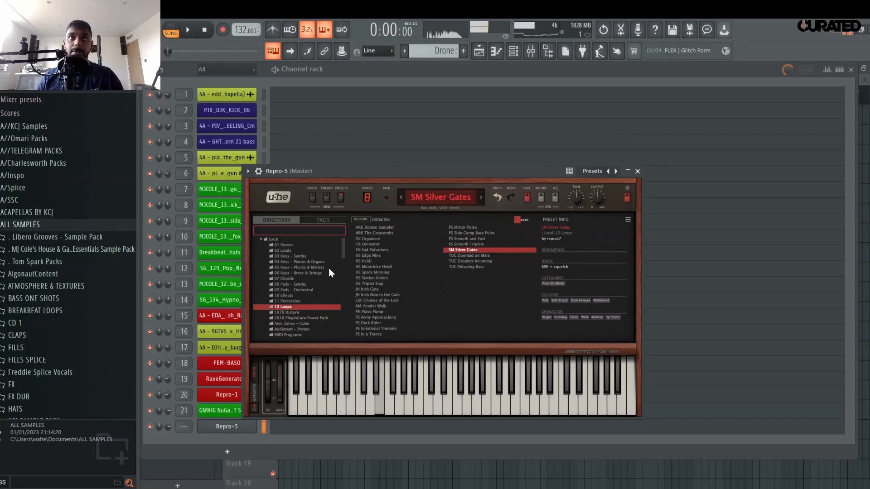
Load the AZ Sunkiss preset from the 03 Keys - Synths folder and open Repro-5's piano roll for the Drone pattern.
{"action": "left_click", "coordinate": [306, 256]}
{"action": "left_click", "coordinate": [378, 261]}
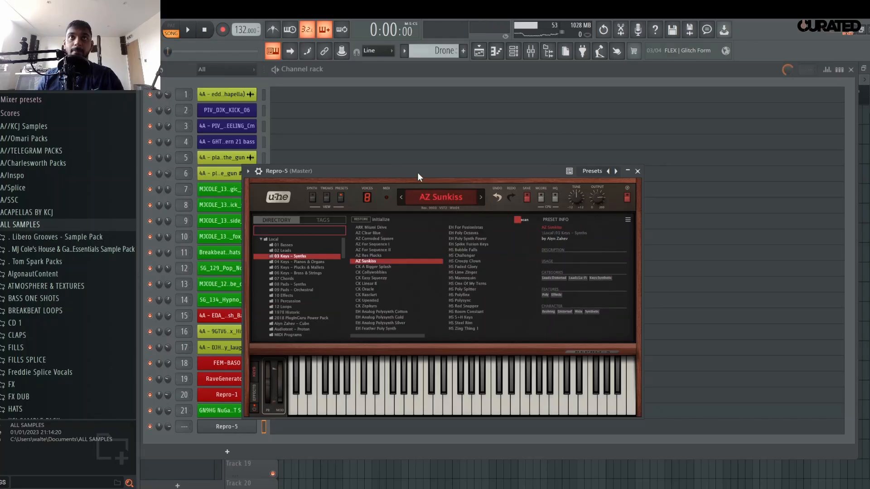
{"action": "key", "text": "c"}
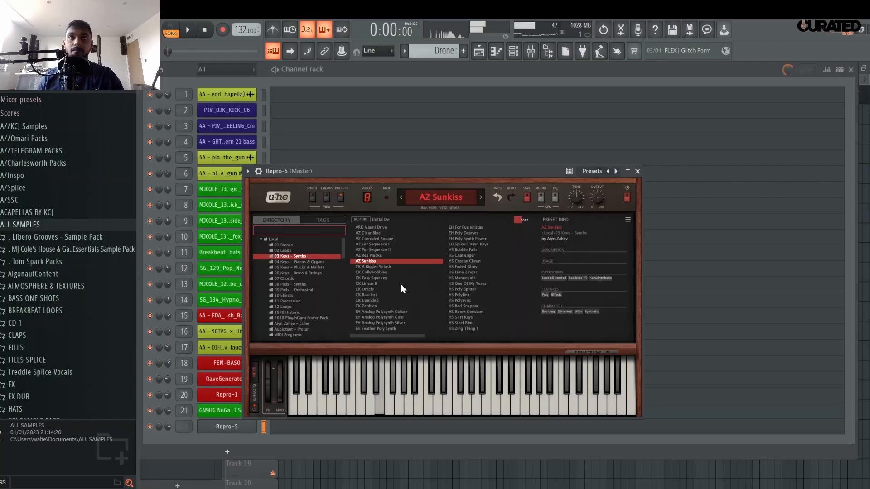
{"action": "left_click", "coordinate": [638, 171]}
{"action": "key", "text": "F7"}
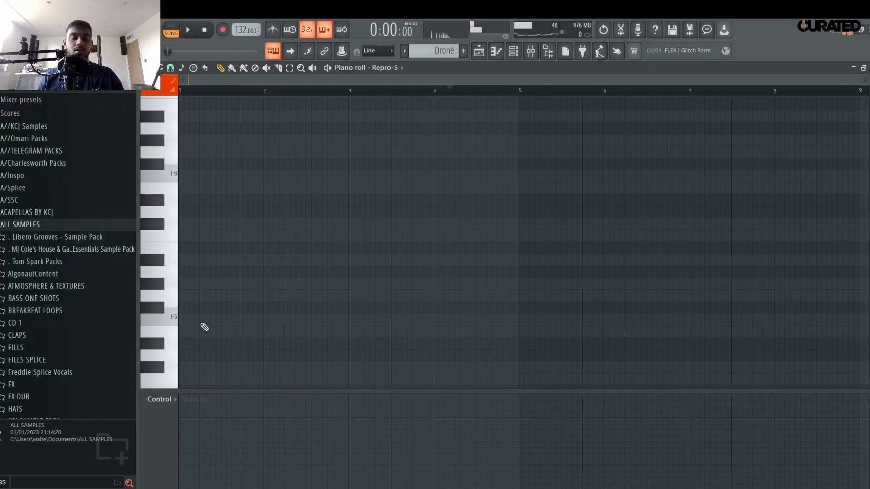
Open the Repro-5 synth from the channel rack and check the preset options for AZ Sunkiss.
{"action": "left_click", "coordinate": [514, 52]}
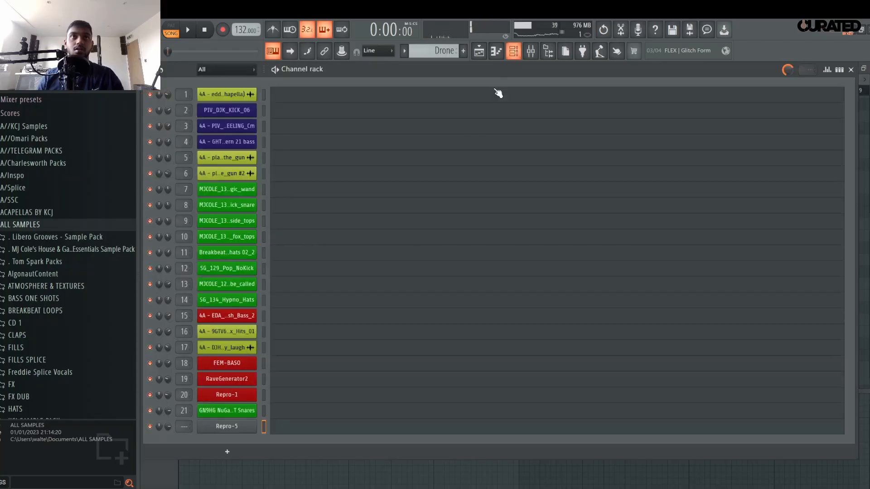
{"action": "left_click", "coordinate": [221, 426]}
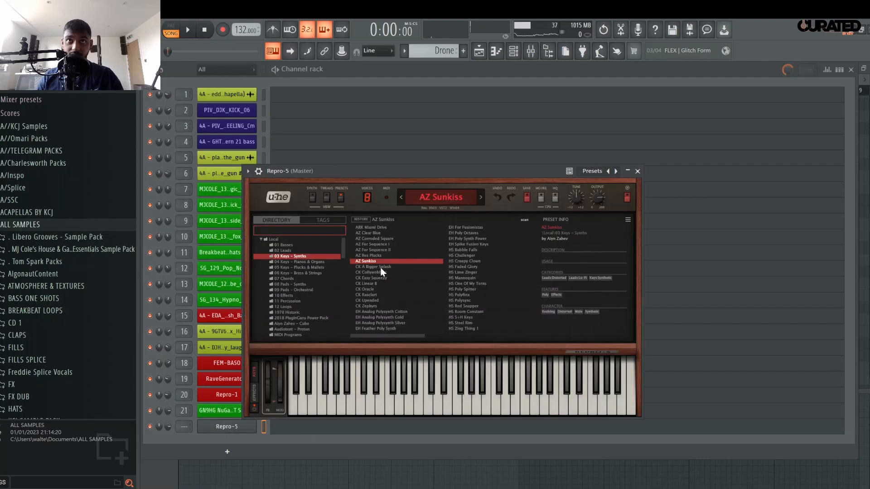
{"action": "right_click", "coordinate": [386, 259]}
{"action": "left_click", "coordinate": [420, 261]}
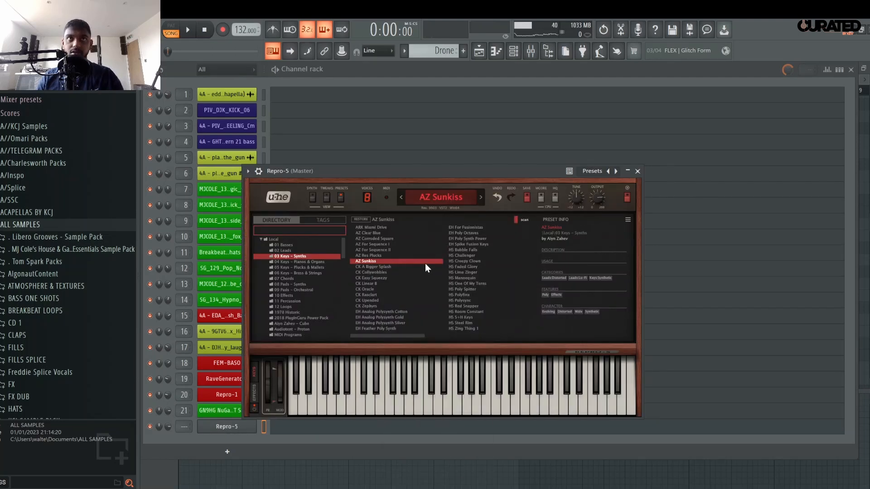
{"action": "right_click", "coordinate": [372, 261]}
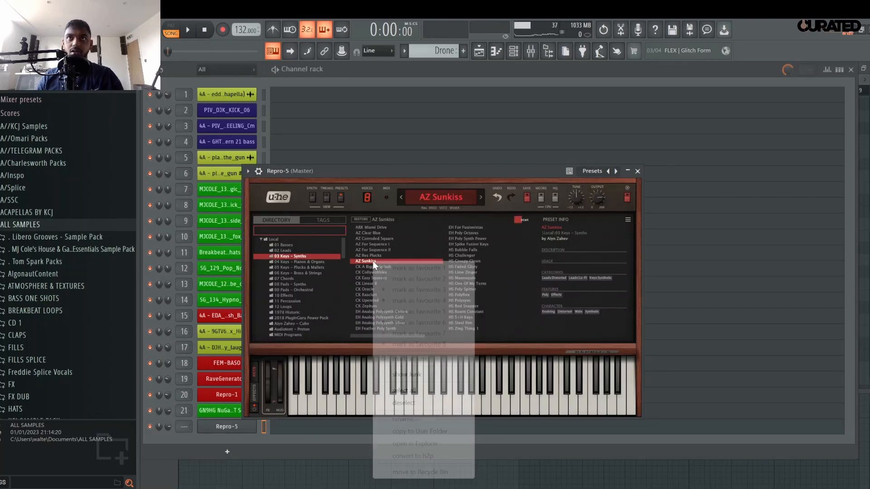
{"action": "left_click", "coordinate": [527, 195]}
Save the current Repro-5 sound as a plugin preset named AZ Sunkiss and close the synth window.
{"action": "left_click", "coordinate": [248, 171]}
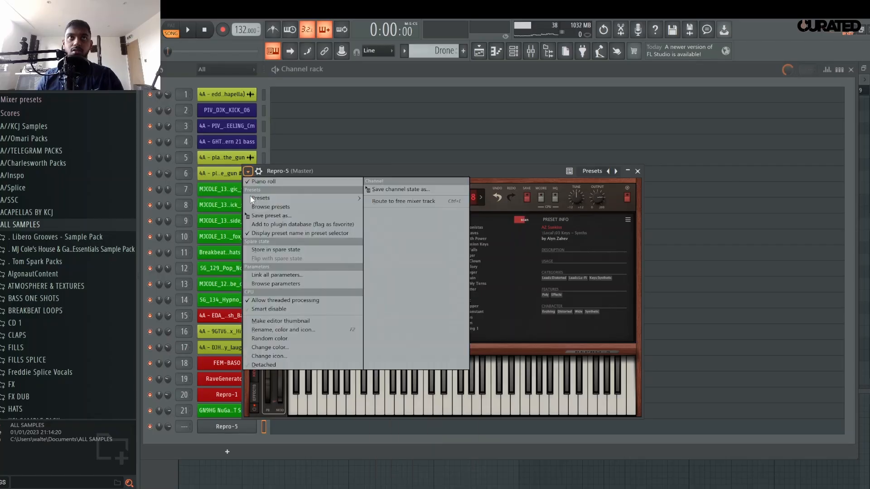
{"action": "mouse_move", "coordinate": [271, 202]}
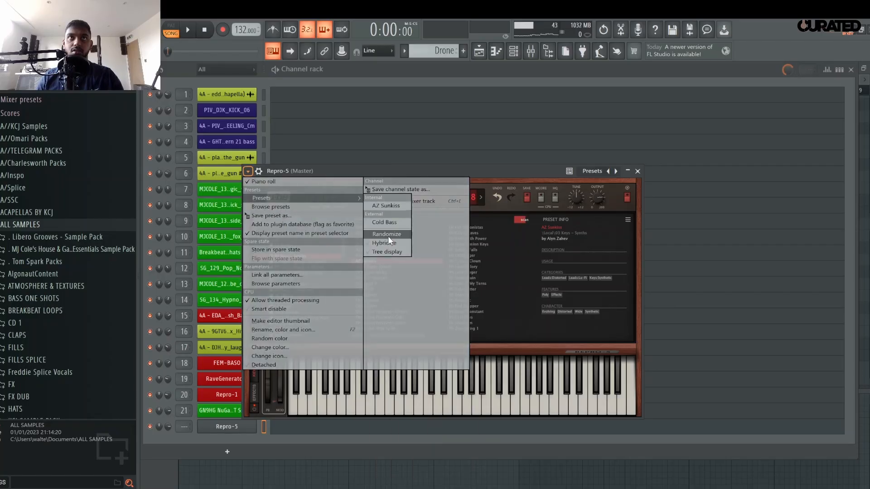
{"action": "left_click", "coordinate": [297, 214]}
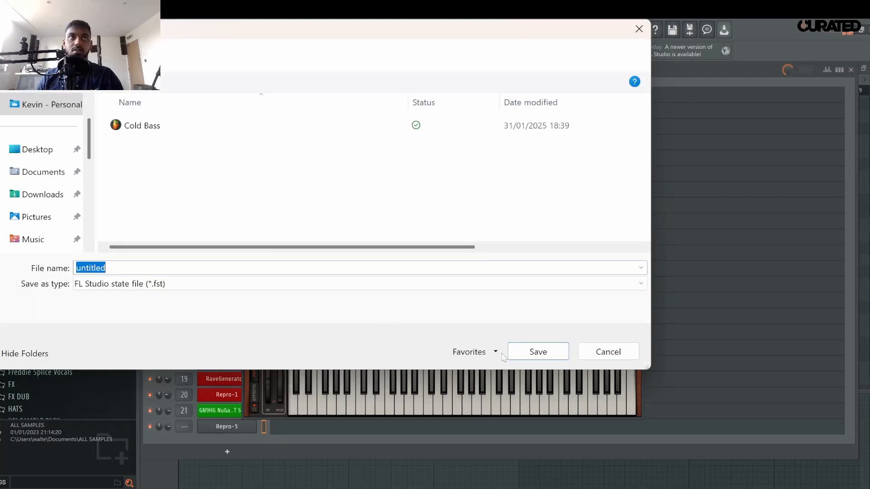
{"action": "type", "text": "AZ S"}
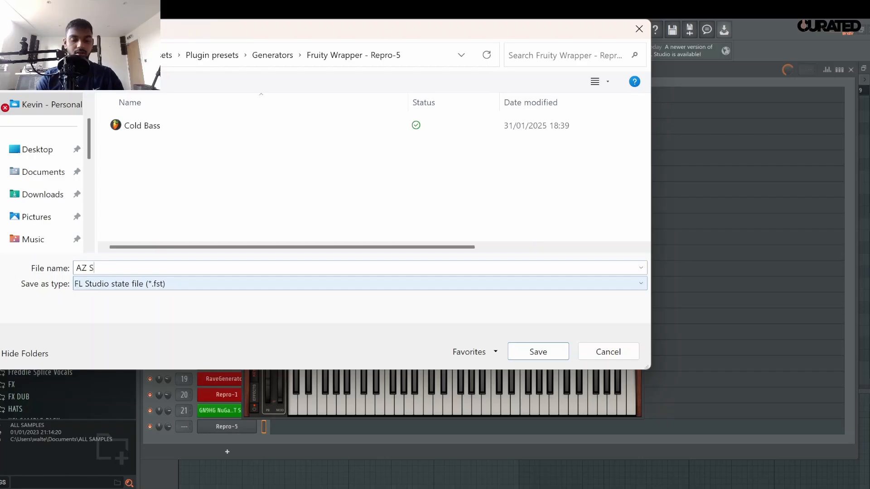
{"action": "type", "text": "unkid"}
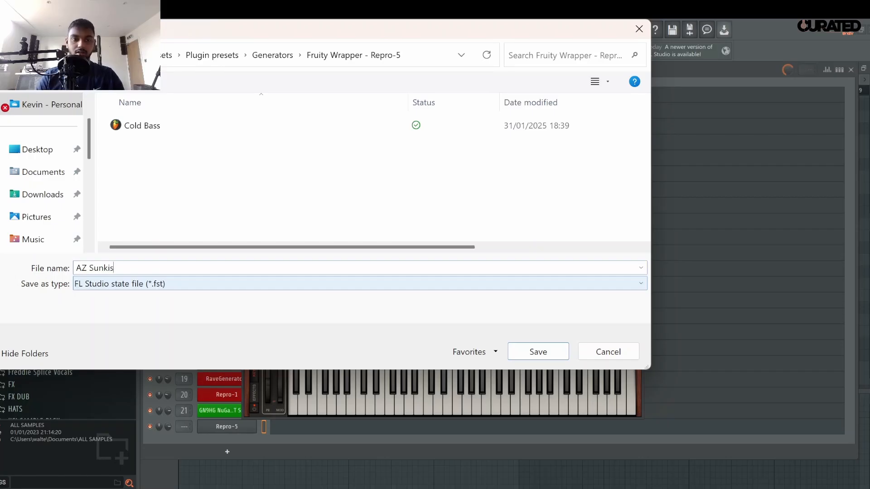
{"action": "type", "text": "s"}
{"action": "key", "text": "Return"}
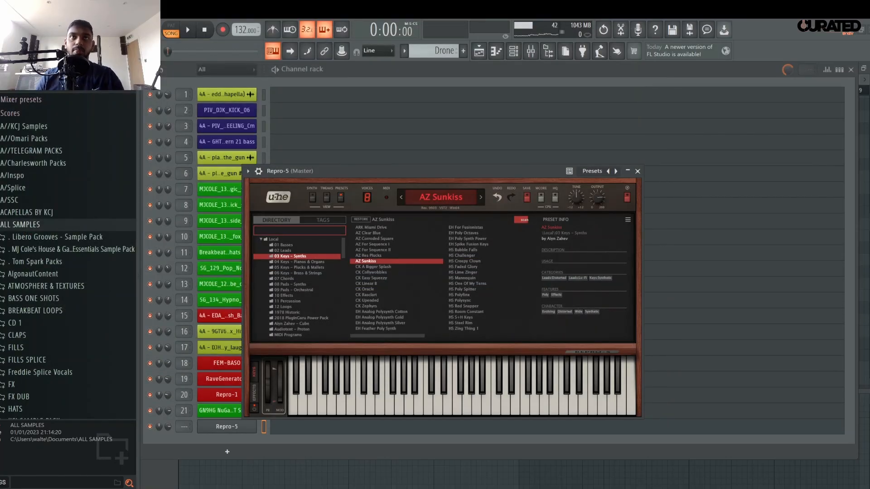
{"action": "left_click", "coordinate": [637, 171]}
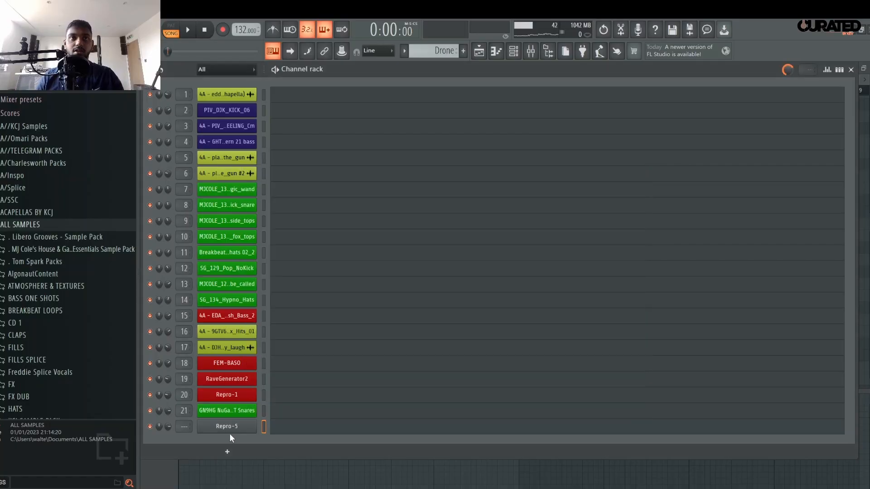
Colour the Repro-5 channel Fire Brick red (#A51414).
{"action": "right_click", "coordinate": [229, 430]}
{"action": "left_click", "coordinate": [279, 398]}
{"action": "left_click", "coordinate": [303, 387]}
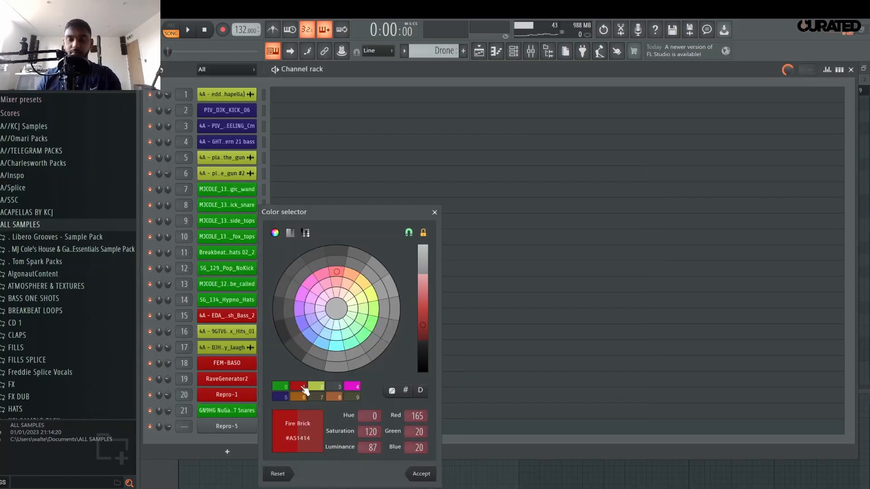
{"action": "left_click", "coordinate": [307, 434]}
Draw a four-bar F5 note from bar 1 in Repro-5's piano roll, lower it to F4 and start playback.
{"action": "key", "text": "F7"}
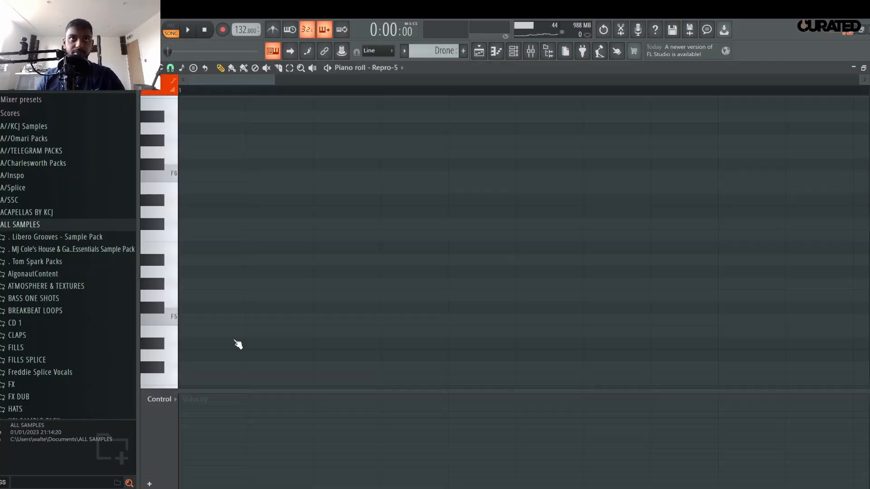
{"action": "left_click", "coordinate": [181, 319]}
{"action": "left_click_drag", "start_coordinate": [188, 328], "coordinate": [520, 357]}
{"action": "scroll", "coordinate": [248, 291], "scroll_direction": "up", "scroll_amount": 4}
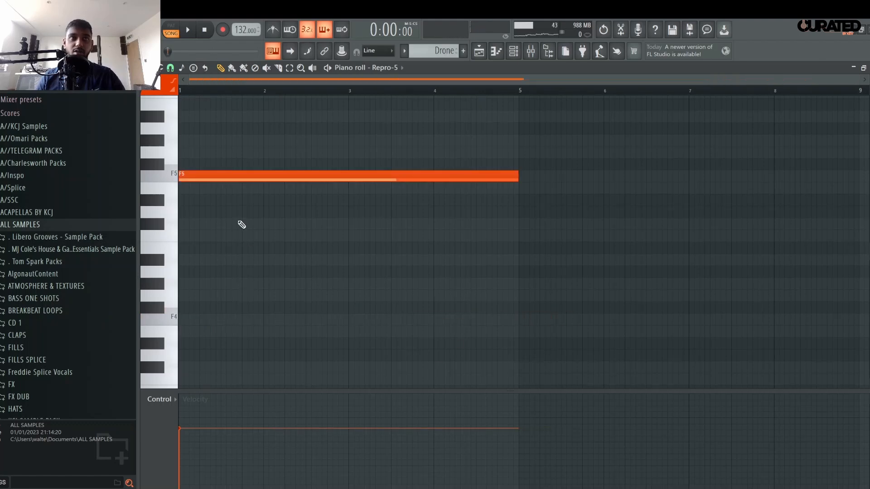
{"action": "left_click_drag", "start_coordinate": [248, 188], "coordinate": [226, 332]}
{"action": "key", "text": "space"}
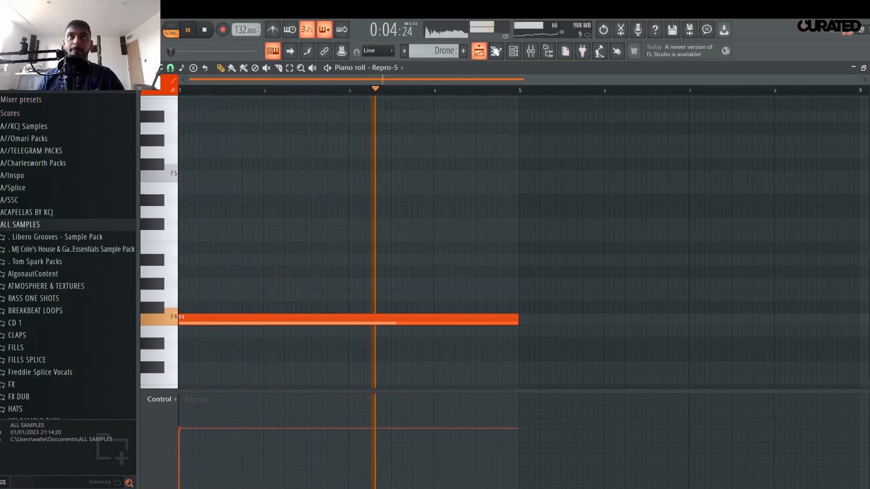
Check the Drone clip length in the playlist and extend the F4 note to end at bar 17, removing the stray E4 note.
{"action": "left_click", "coordinate": [496, 51]}
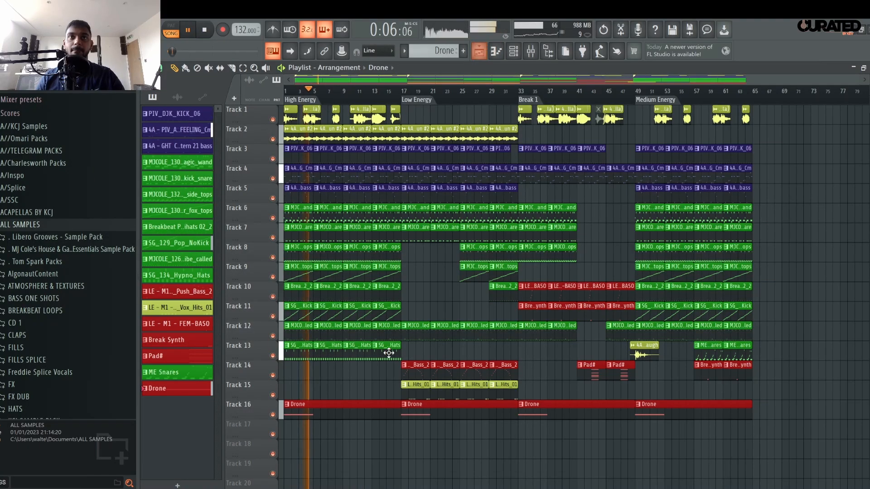
{"action": "left_click", "coordinate": [496, 51]}
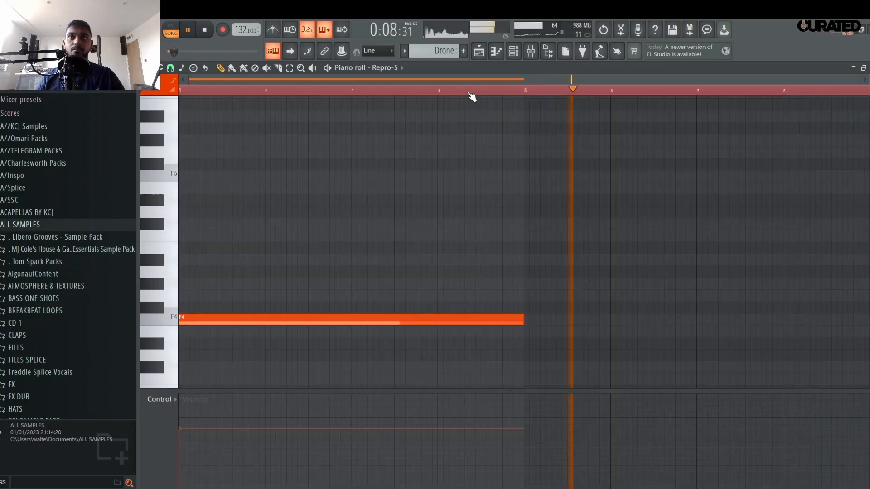
{"action": "left_click_drag", "start_coordinate": [521, 320], "coordinate": [868, 324]}
{"action": "scroll", "coordinate": [620, 92], "scroll_direction": "down", "scroll_amount": 3}
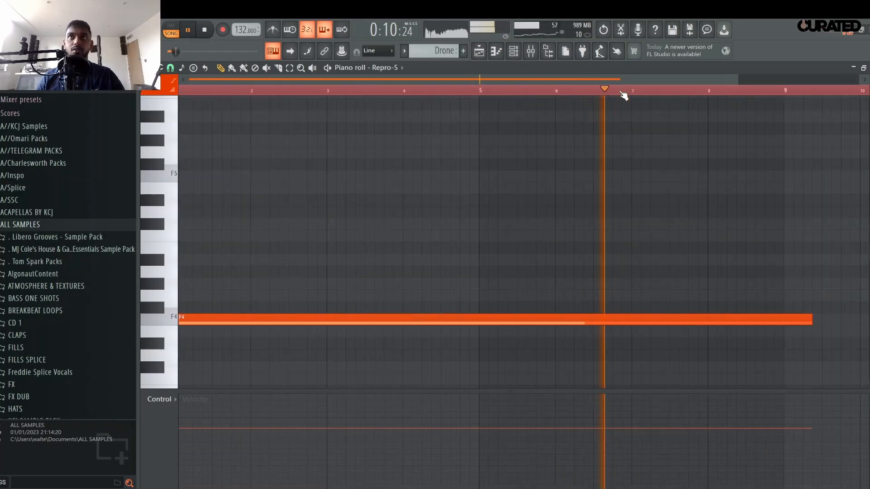
{"action": "key", "text": "space"}
{"action": "key", "text": "space"}
{"action": "left_click_drag", "start_coordinate": [622, 320], "coordinate": [868, 324]}
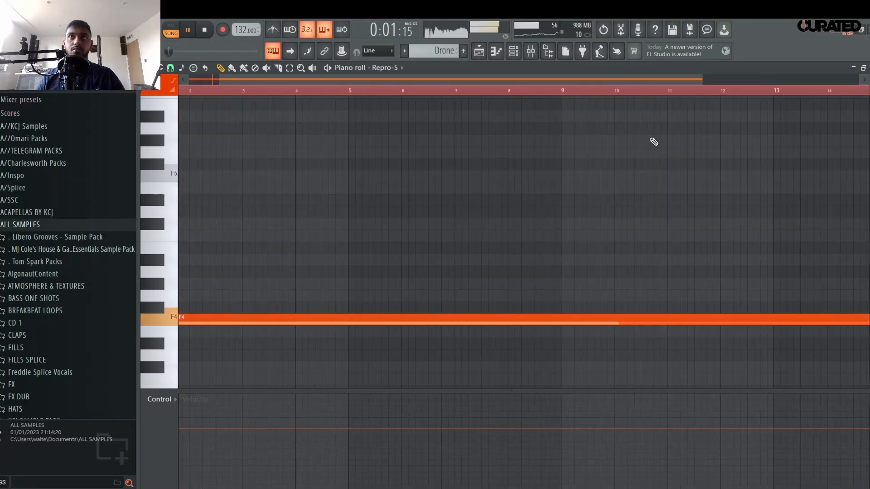
{"action": "scroll", "coordinate": [645, 104], "scroll_direction": "down", "scroll_amount": 2}
{"action": "left_click", "coordinate": [709, 330]}
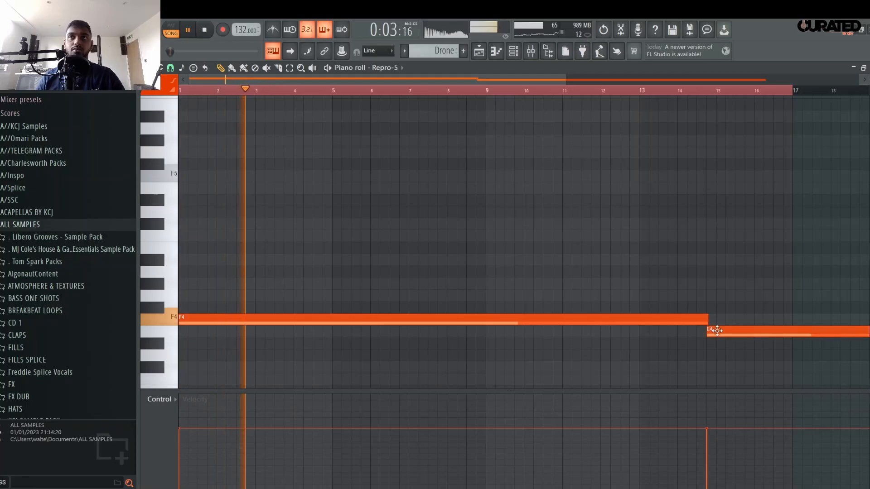
{"action": "right_click", "coordinate": [717, 331]}
{"action": "left_click_drag", "start_coordinate": [707, 321], "coordinate": [792, 324]}
{"action": "key", "text": "space"}
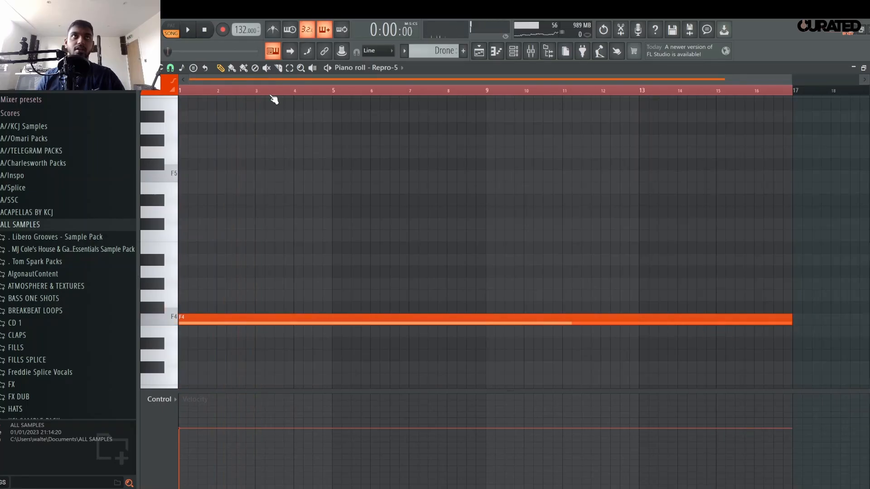
Select the long drone note, raise it one octave to F5 and compare both pitches in playback.
{"action": "left_click", "coordinate": [354, 267]}
{"action": "left_click", "coordinate": [335, 340]}
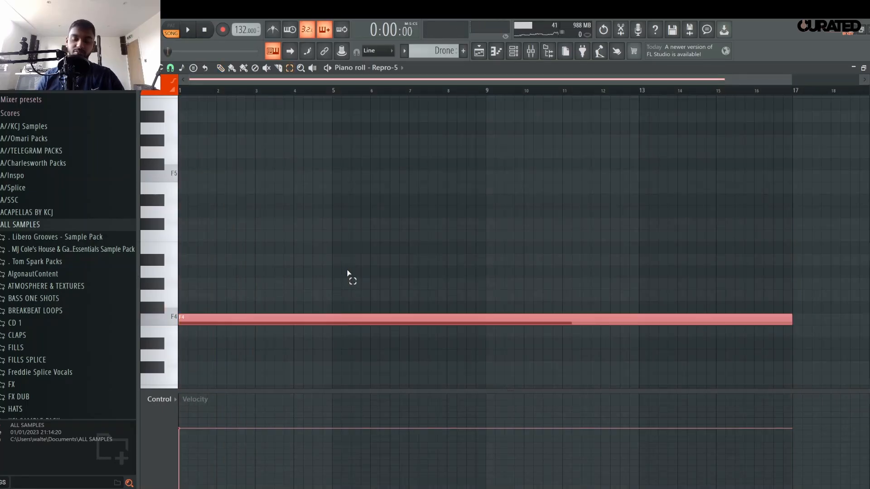
{"action": "key", "text": "space"}
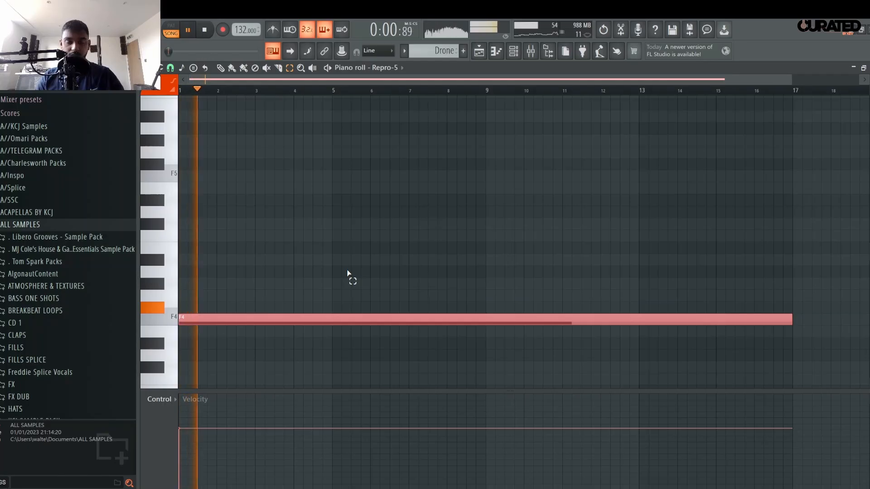
{"action": "key", "text": "space"}
{"action": "key", "text": "ctrl+Up"}
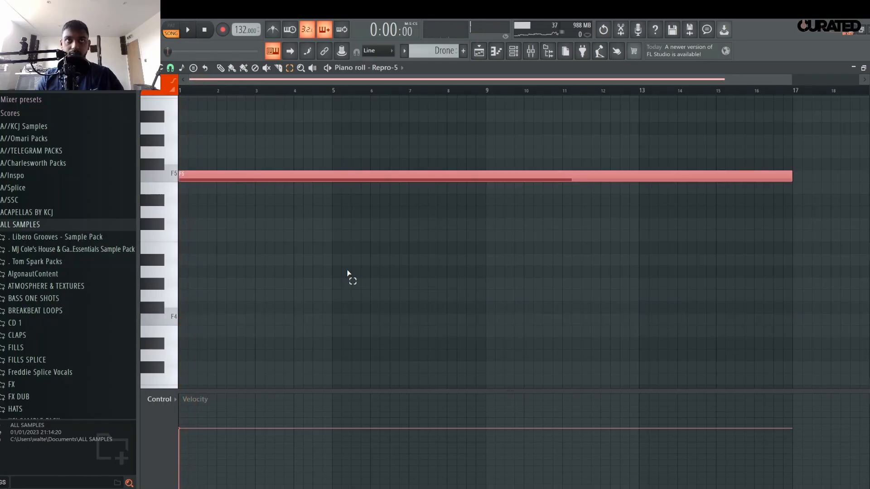
{"action": "key", "text": "space"}
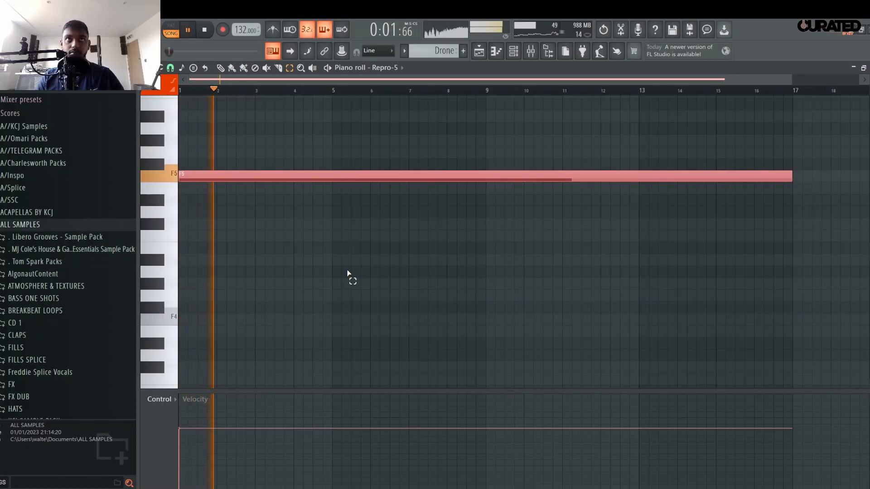
{"action": "scroll", "coordinate": [346, 268], "scroll_direction": "up", "scroll_amount": 4}
{"action": "scroll", "coordinate": [346, 267], "scroll_direction": "up", "scroll_amount": 1}
{"action": "key", "text": "space"}
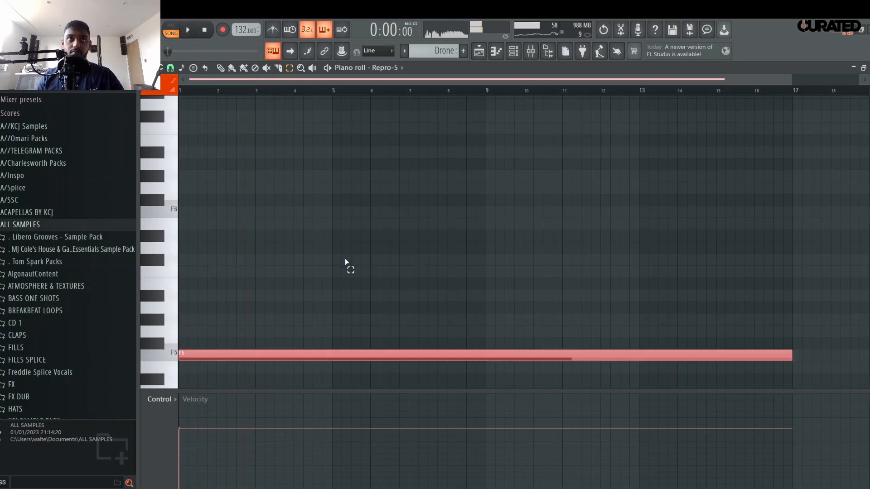
Try the drone note an octave higher at F6, then return it to F5 and audition each pitch.
{"action": "key", "text": "ctrl+Up"}
{"action": "key", "text": "space"}
{"action": "key", "text": "space"}
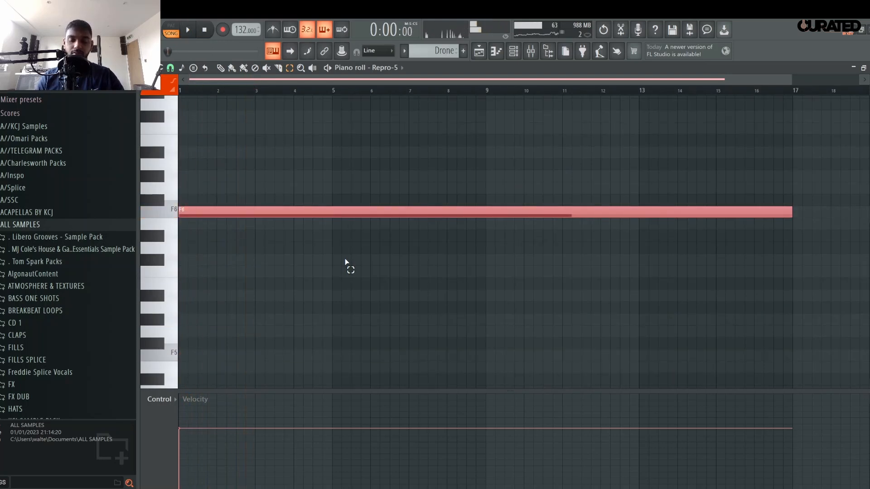
{"action": "key", "text": "ctrl+Down"}
{"action": "key", "text": "space"}
{"action": "key", "text": "space"}
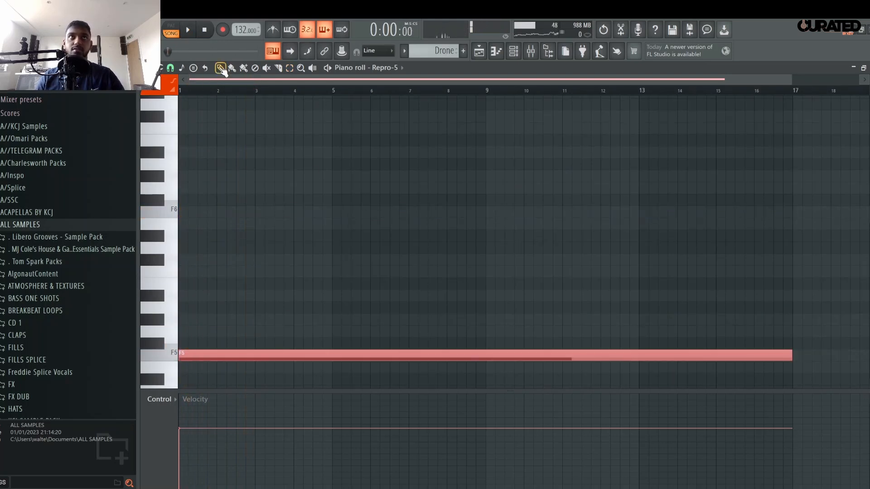
Play the arrangement with the Drone layer and listen at the High Energy, Low Energy and Break 1 sections.
{"action": "left_click", "coordinate": [480, 54]}
{"action": "left_click", "coordinate": [515, 54]}
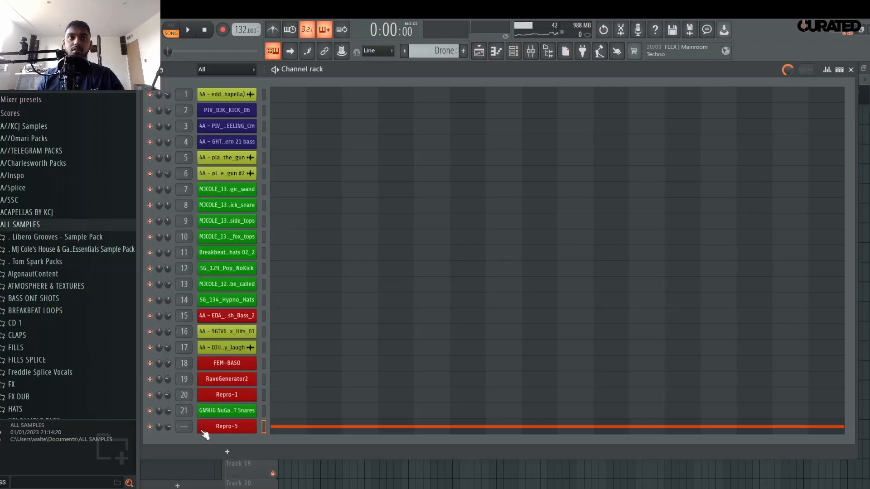
{"action": "key", "text": "space"}
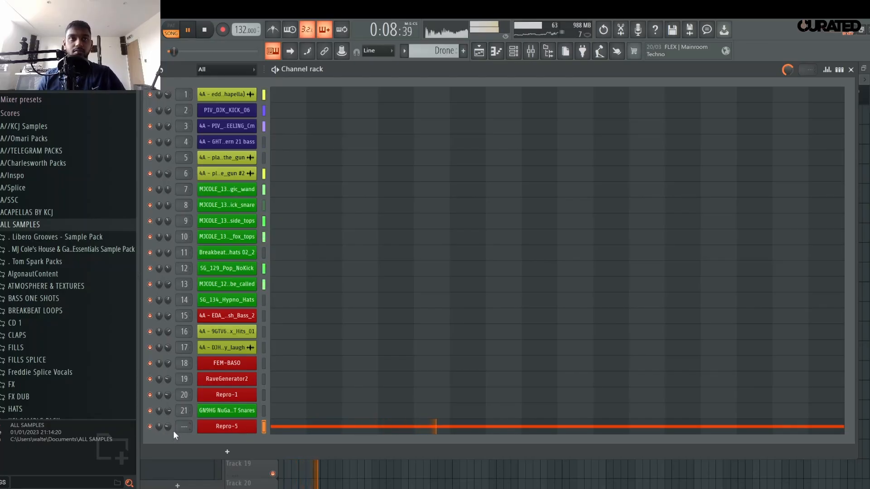
{"action": "left_click", "coordinate": [385, 468]}
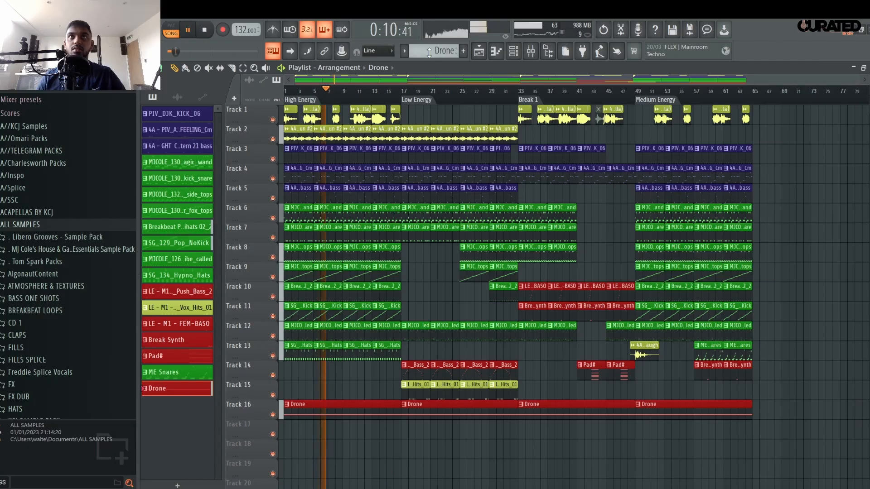
{"action": "left_click", "coordinate": [405, 91]}
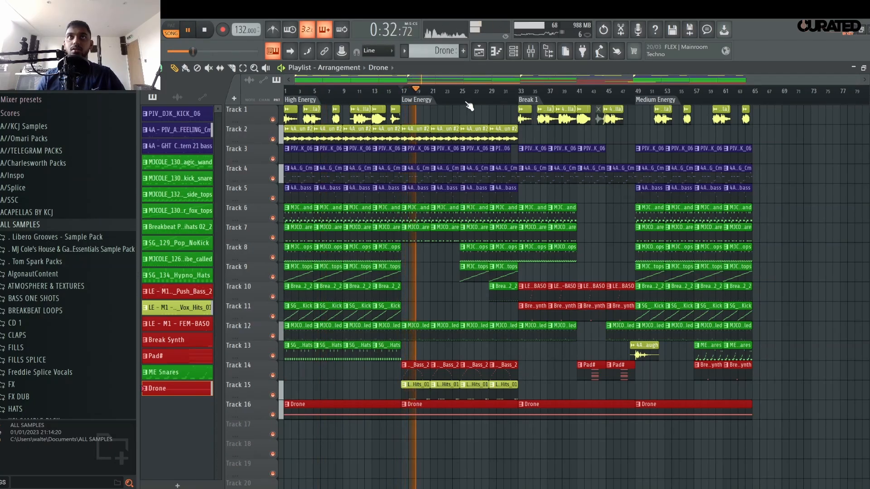
{"action": "left_click", "coordinate": [511, 92]}
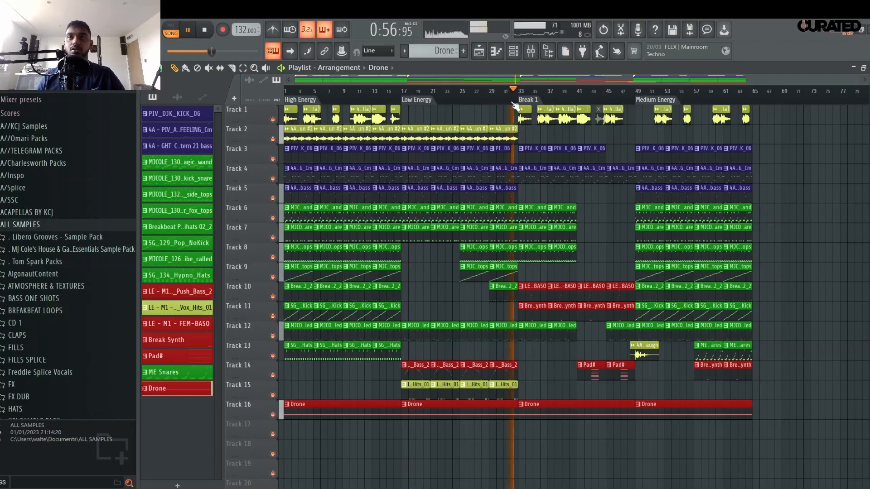
{"action": "scroll", "coordinate": [503, 100], "scroll_direction": "up", "scroll_amount": 2}
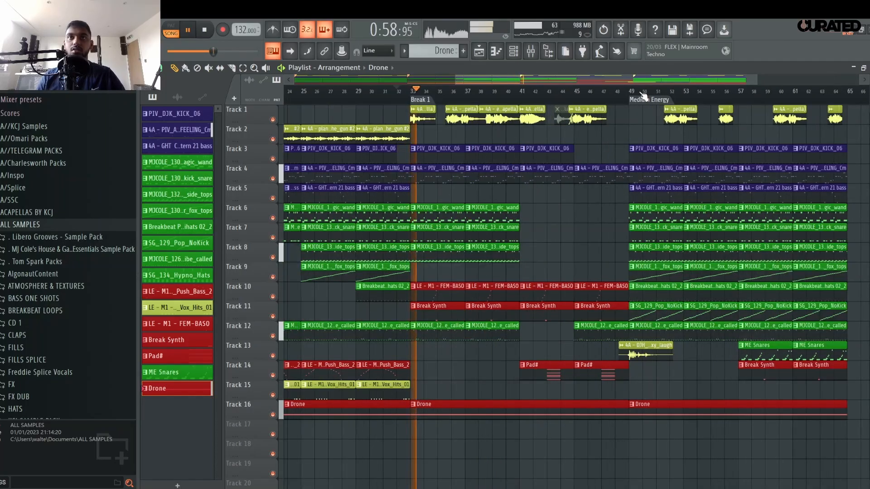
{"action": "left_click", "coordinate": [518, 92]}
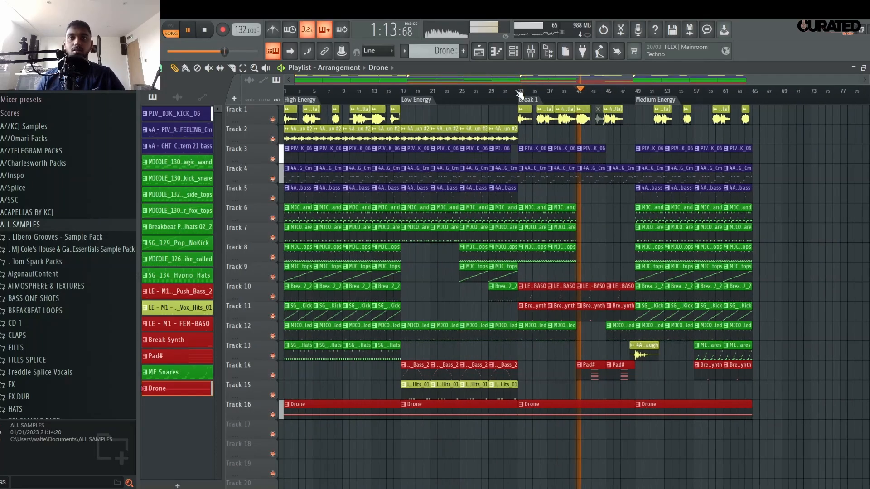
Stop playback, return to the start of High Energy, solo the Drone track and open its Repro-5 preset browser.
{"action": "scroll", "coordinate": [519, 94], "scroll_direction": "down", "scroll_amount": 2}
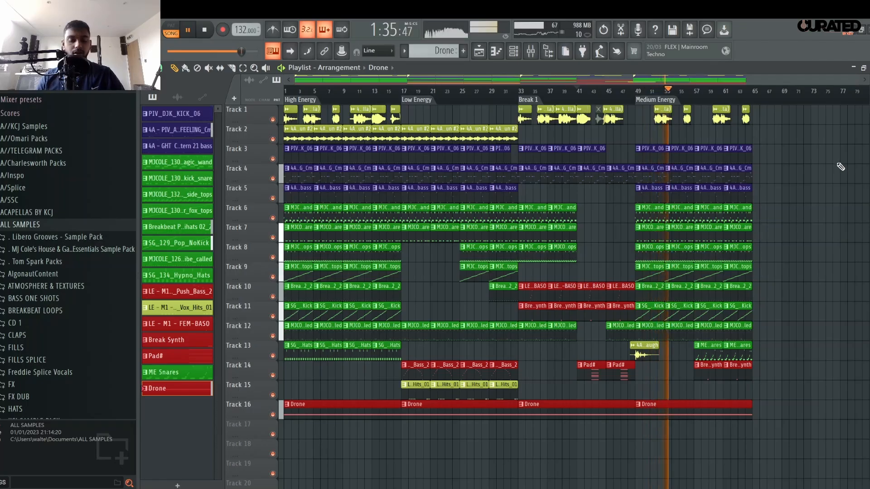
{"action": "key", "text": "space"}
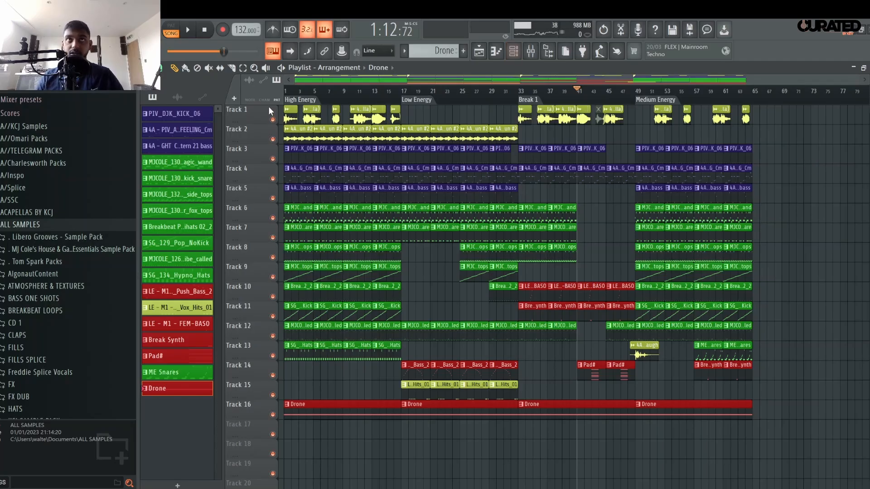
{"action": "left_click", "coordinate": [296, 98]}
{"action": "left_click", "coordinate": [283, 419]}
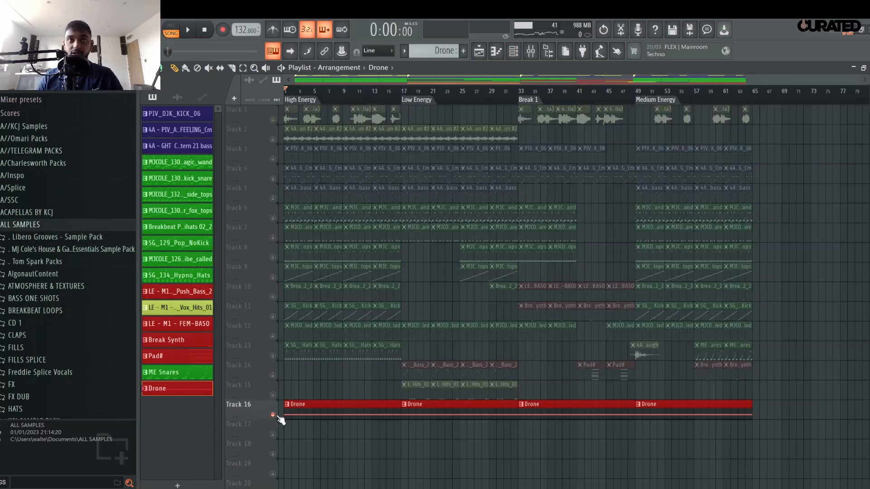
{"action": "key", "text": "F6"}
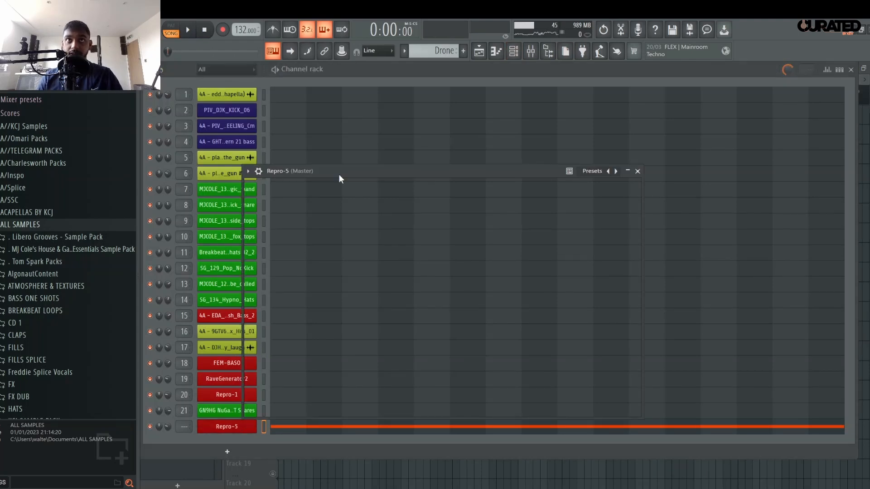
{"action": "left_click_drag", "start_coordinate": [339, 174], "coordinate": [338, 157]}
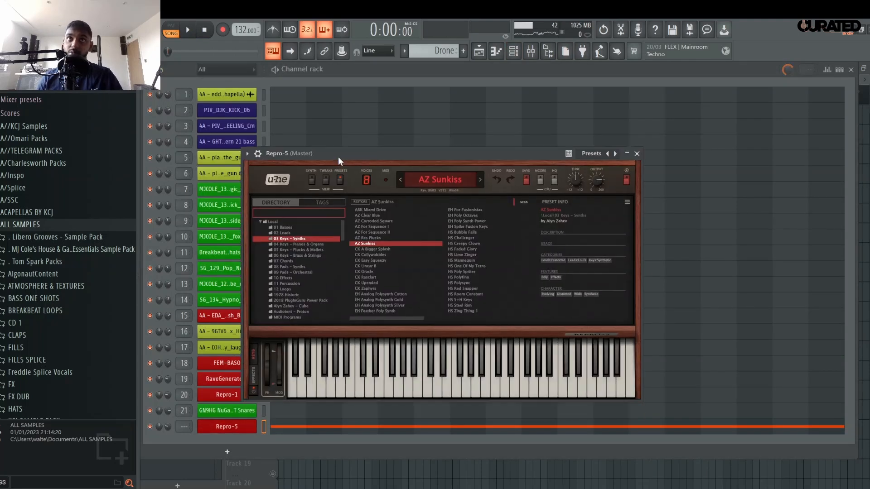
Audition the Repro-5 presets AZ For Sequence I, CK Linear B and CK Rasclart on the soloed drone.
{"action": "left_click", "coordinate": [398, 226]}
{"action": "key", "text": "space"}
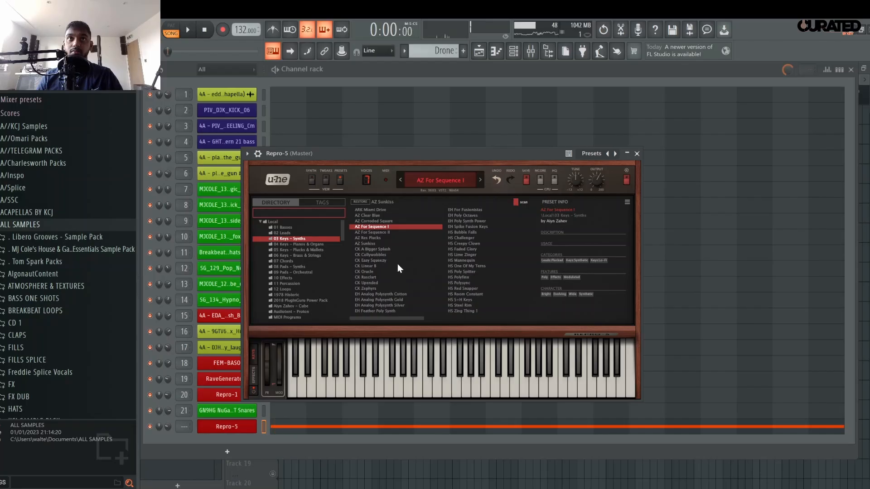
{"action": "left_click", "coordinate": [398, 266]}
{"action": "left_click", "coordinate": [392, 277]}
{"action": "key", "text": "space"}
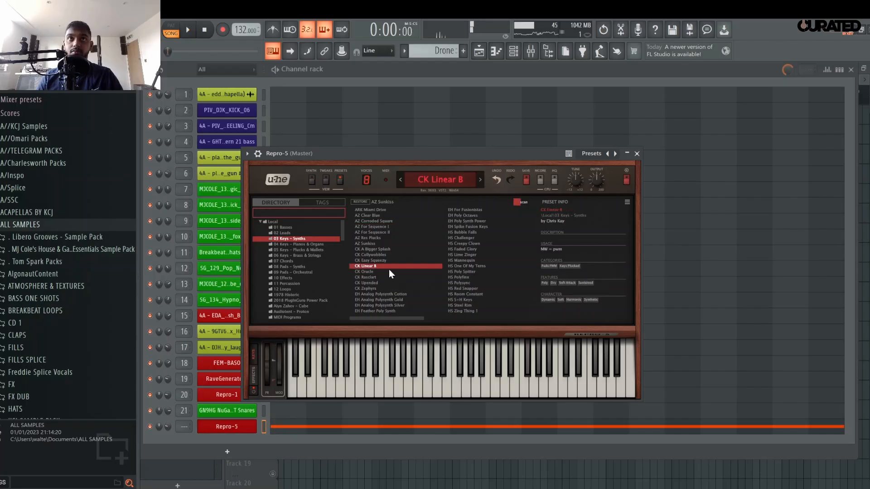
{"action": "key", "text": "space"}
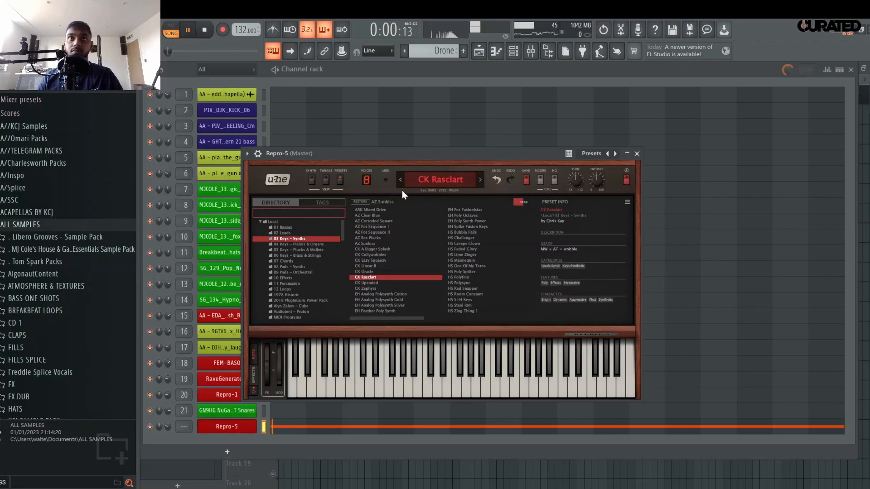
Try AZ Clear Blue, AZ Corroded Square, AZ For Sequence II and CK A Bigger Splash, then compare with AZ Sunkiss.
{"action": "left_click", "coordinate": [379, 215]}
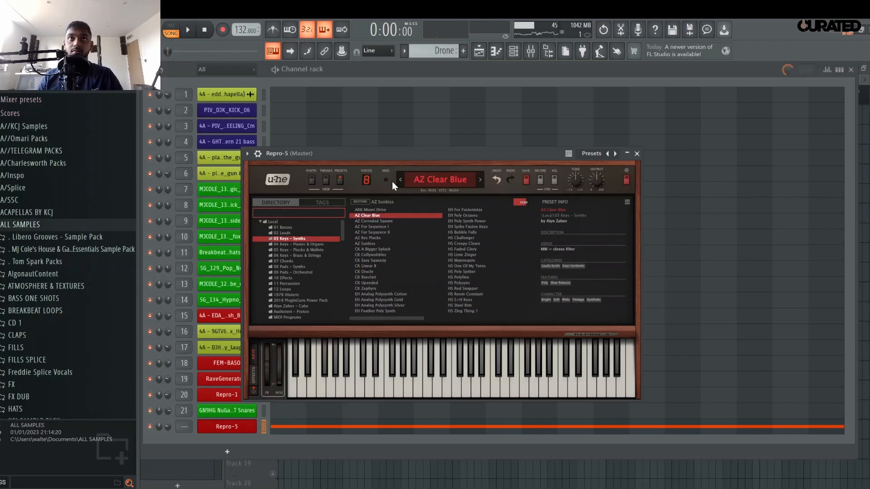
{"action": "left_click", "coordinate": [382, 221]}
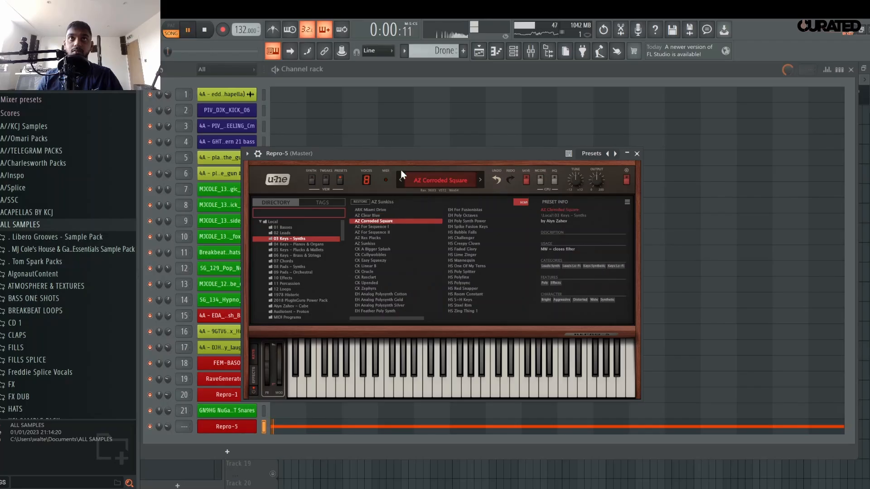
{"action": "left_click", "coordinate": [393, 233]}
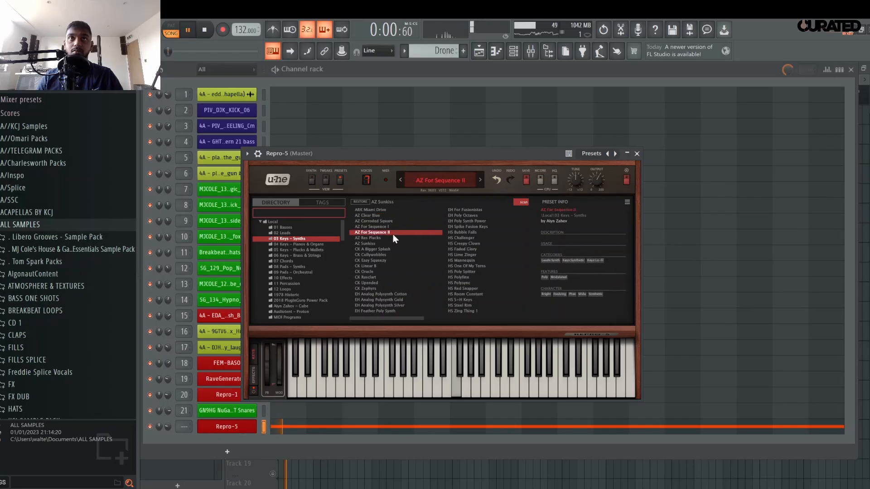
{"action": "left_click", "coordinate": [384, 248]}
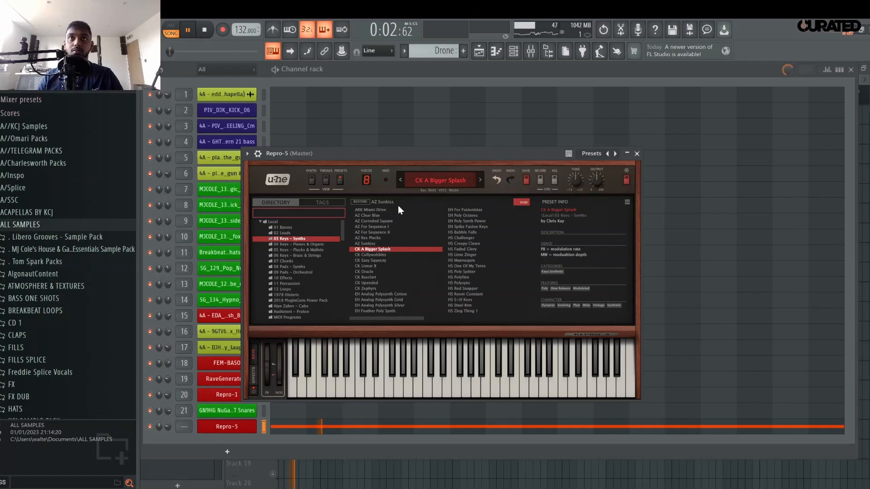
{"action": "key", "text": "space"}
{"action": "key", "text": "space"}
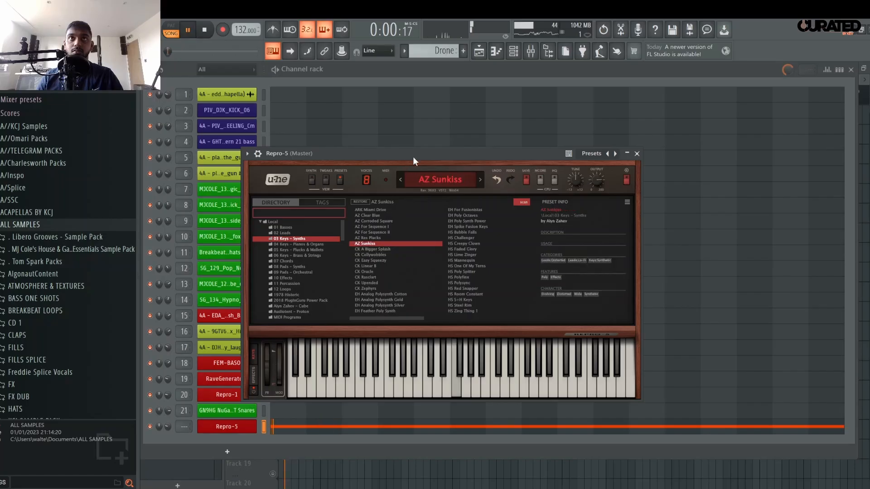
Try the HS Challenger, EH Spike Fusion Keys and HS Poly Spitter presets on the drone.
{"action": "key", "text": "space"}
{"action": "left_click", "coordinate": [464, 238]}
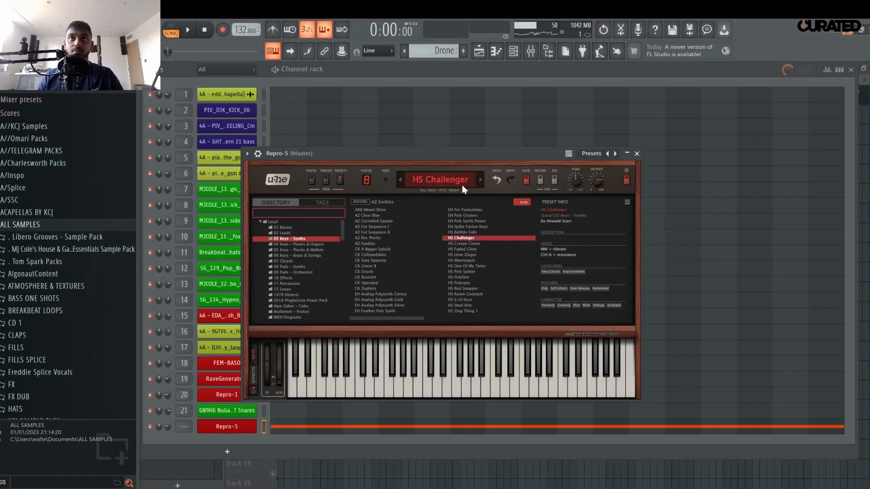
{"action": "left_click", "coordinate": [469, 227]}
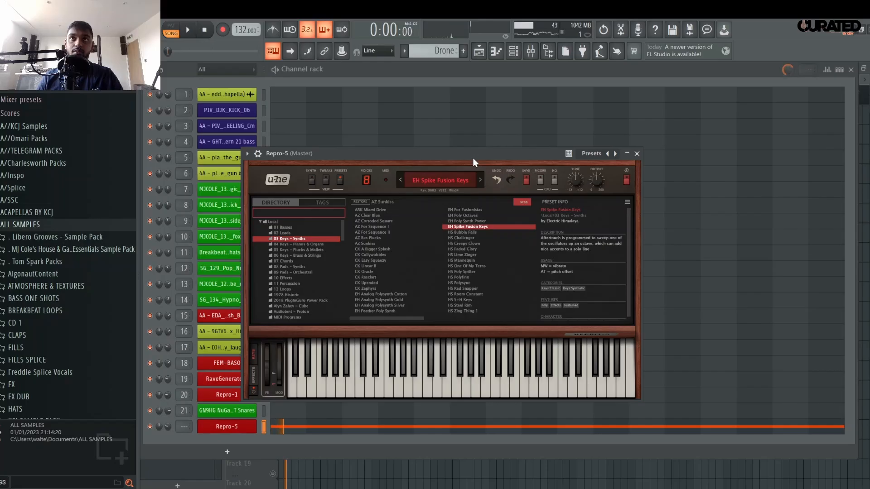
{"action": "left_click", "coordinate": [469, 271]}
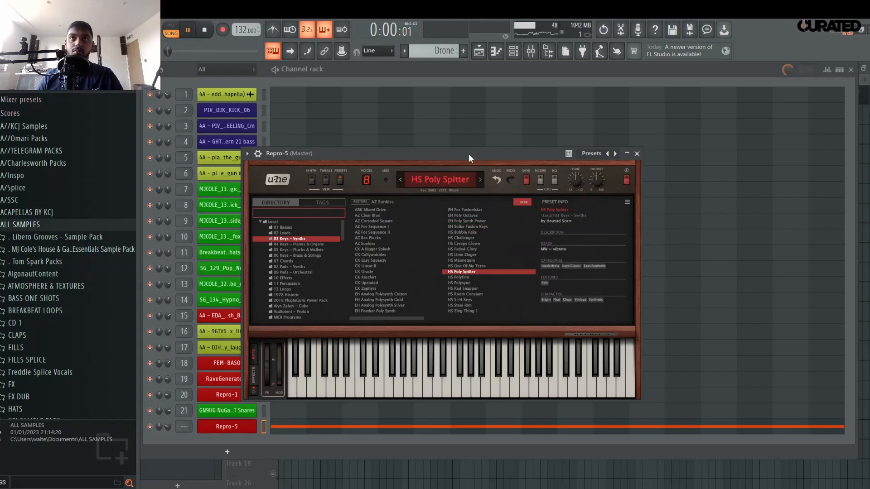
Switch to the 08 Pads - Synths preset folder and audition AZ Omen and AZ Unsettling on the drone.
{"action": "left_click", "coordinate": [312, 266]}
{"action": "left_click", "coordinate": [368, 261]}
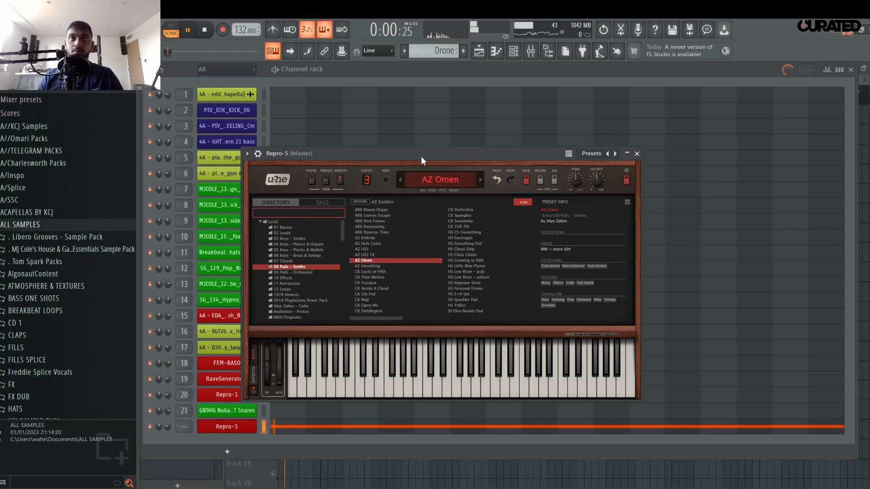
{"action": "key", "text": "space"}
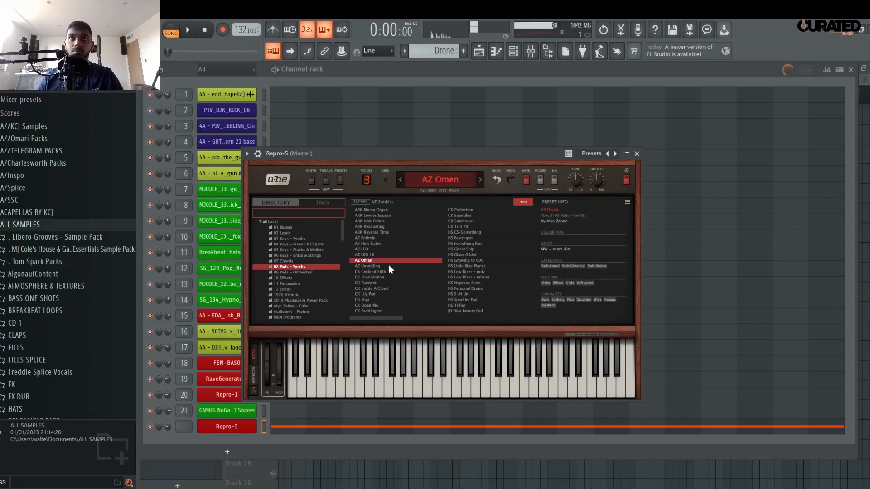
{"action": "left_click", "coordinate": [388, 266]}
{"action": "key", "text": "space"}
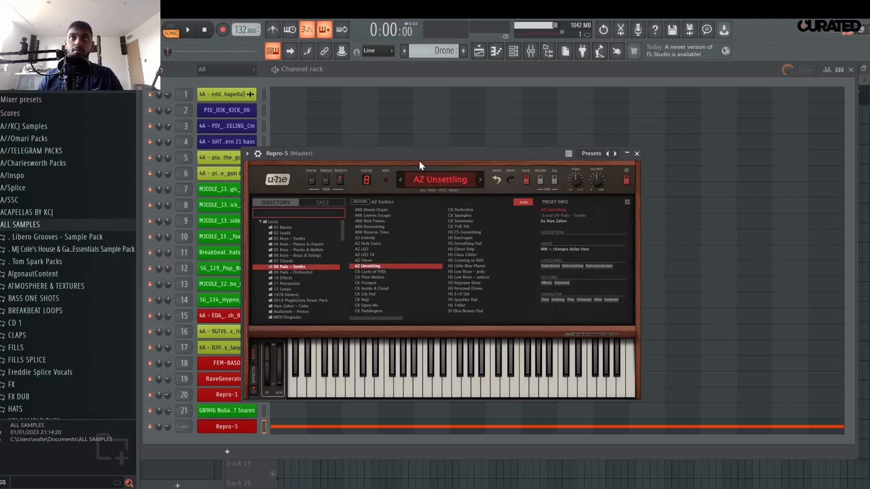
{"action": "key", "text": "space"}
{"action": "key", "text": "space"}
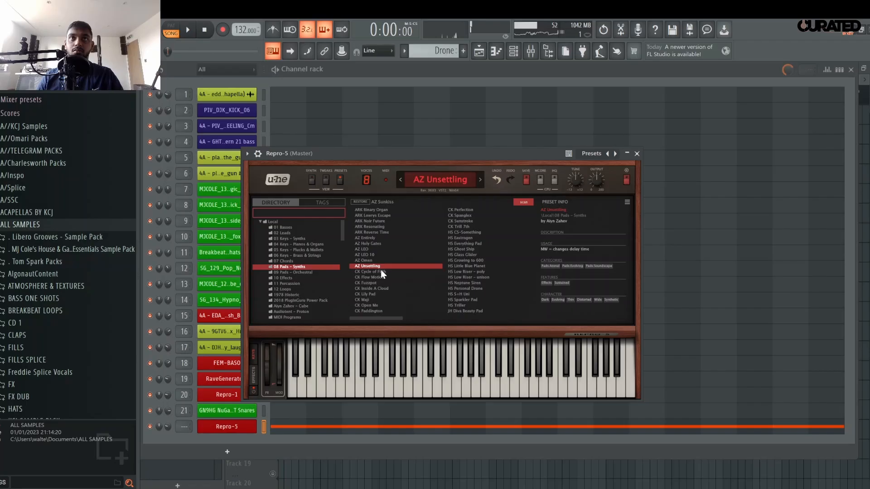
Audition the pads CK Cycle of Fifth, CK Inside A Cloud, JH Sparkles and JH Light & Shadow, then load JH Vibrant Ambiences.
{"action": "left_click", "coordinate": [381, 271]}
{"action": "key", "text": "space"}
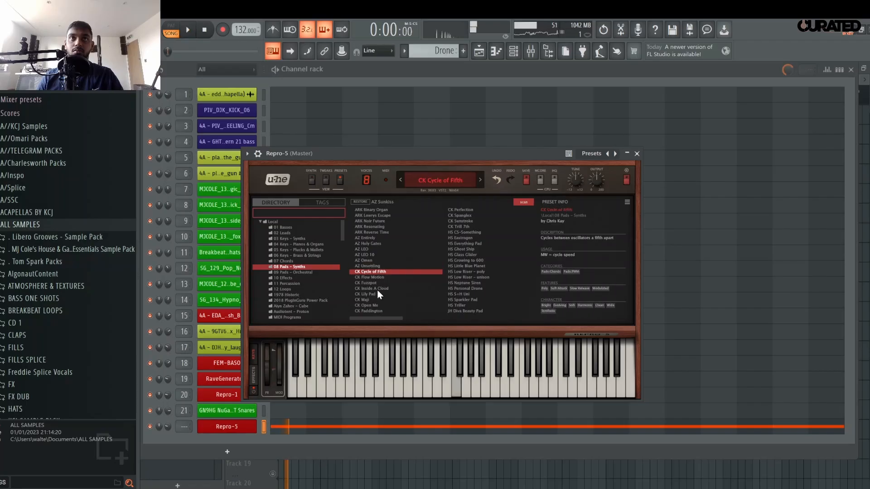
{"action": "left_click", "coordinate": [378, 289]}
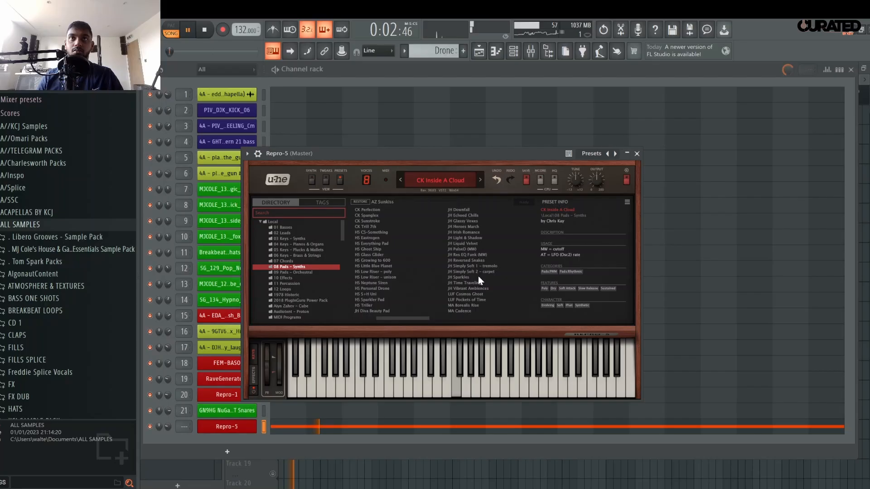
{"action": "left_click", "coordinate": [478, 276]}
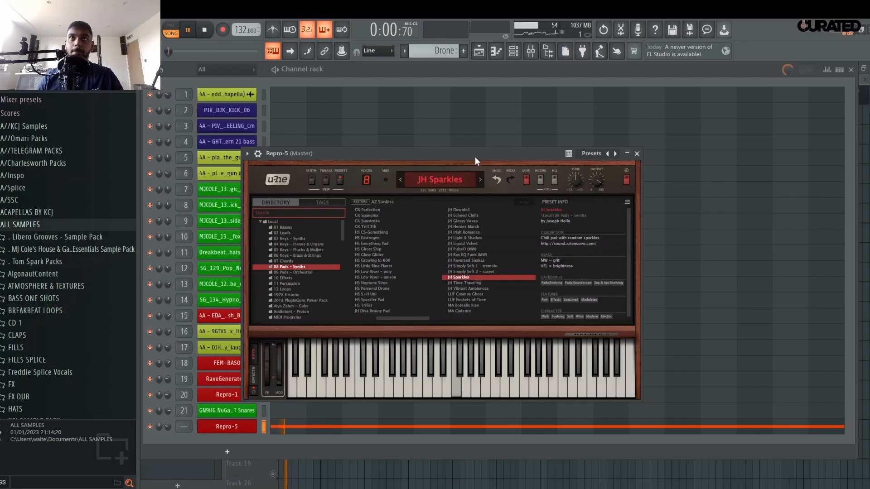
{"action": "left_click", "coordinate": [463, 237]}
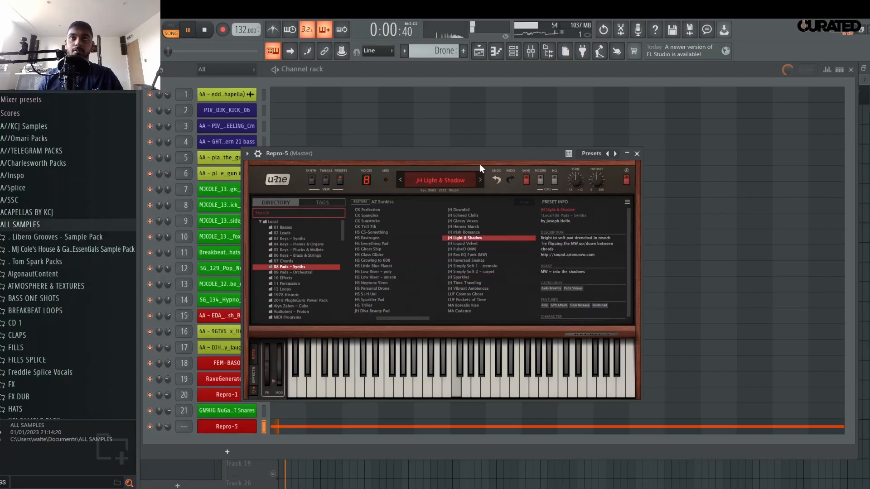
{"action": "left_click", "coordinate": [460, 277]}
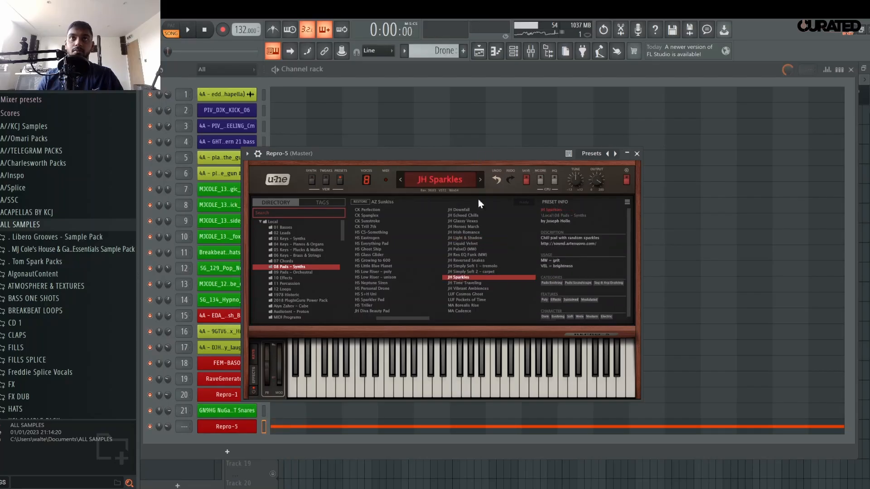
{"action": "left_click", "coordinate": [466, 289]}
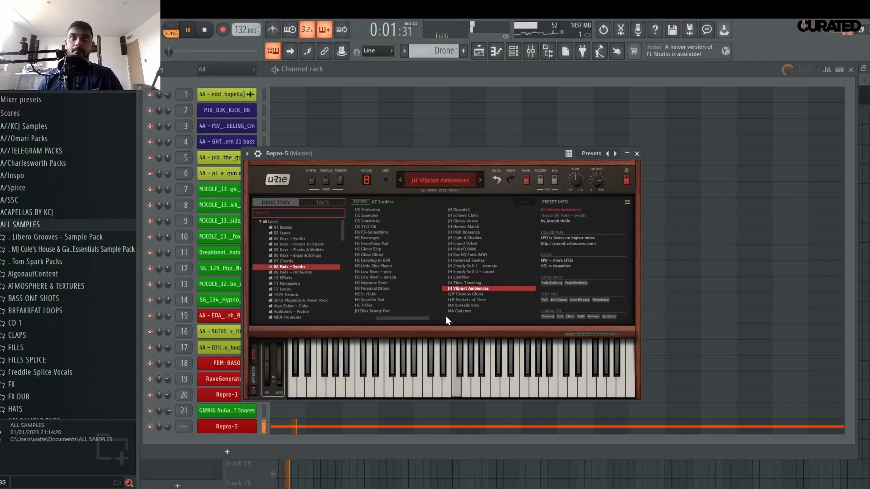
Return to the playlist, unsolo the Drone track and play the full arrangement from the start.
{"action": "left_click", "coordinate": [473, 473]}
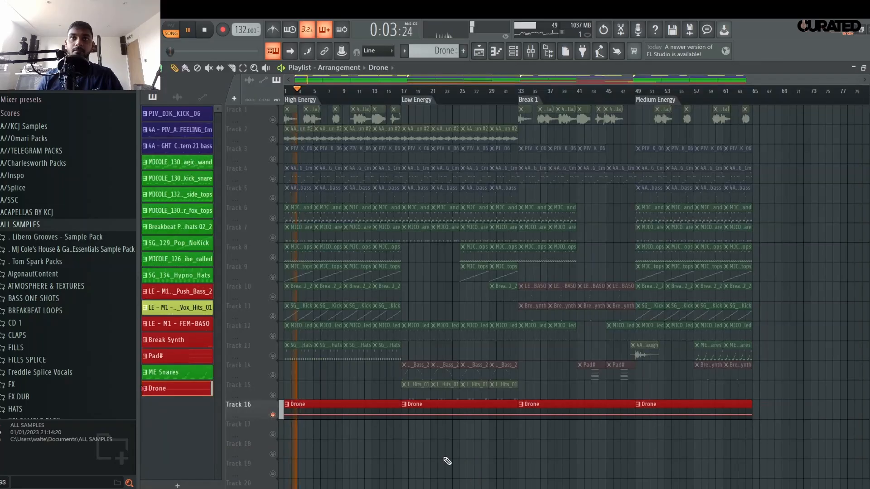
{"action": "key", "text": "space"}
{"action": "right_click", "coordinate": [273, 414]}
{"action": "key", "text": "space"}
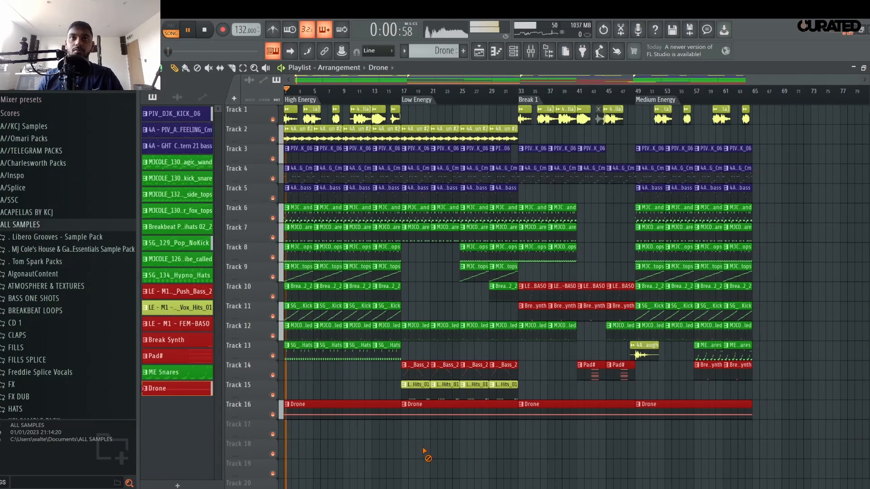
Reopen Repro-5 during playback, try CK Spanglex, load JH Reversed Snakes and play the drone within the full arrangement.
{"action": "left_click", "coordinate": [512, 51]}
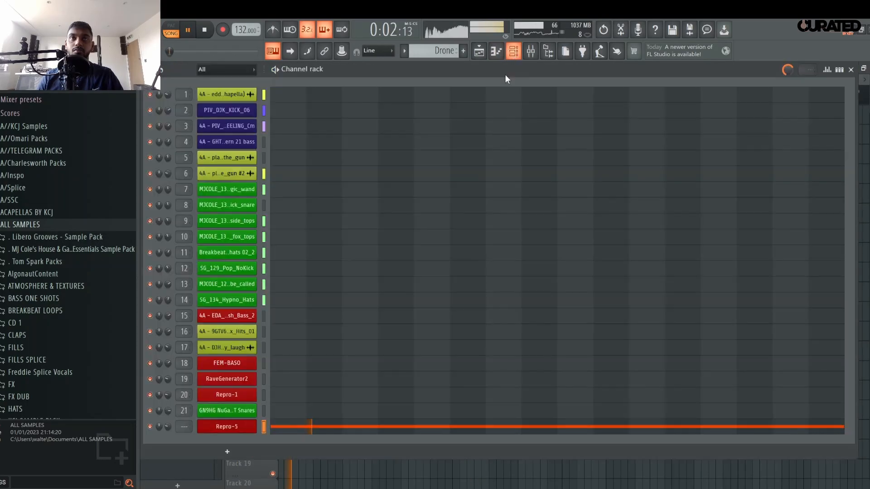
{"action": "left_click", "coordinate": [252, 430]}
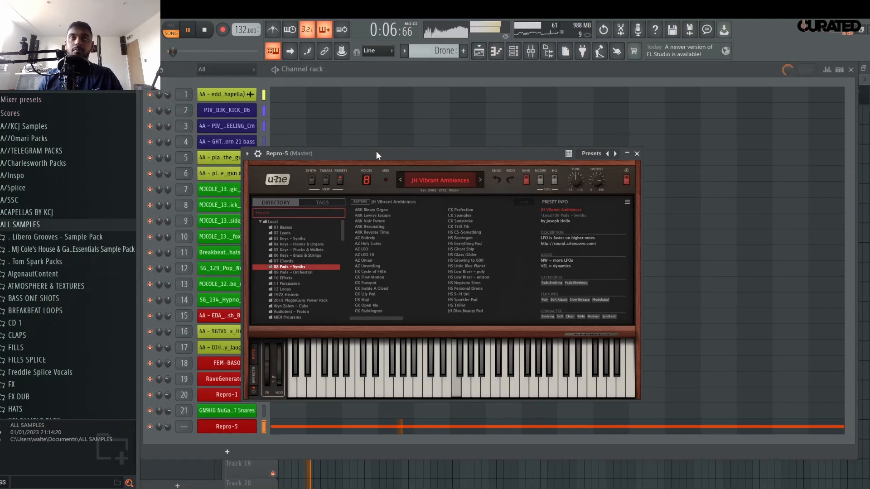
{"action": "scroll", "coordinate": [312, 288], "scroll_direction": "down", "scroll_amount": 1}
{"action": "scroll", "coordinate": [310, 286], "scroll_direction": "down", "scroll_amount": 4}
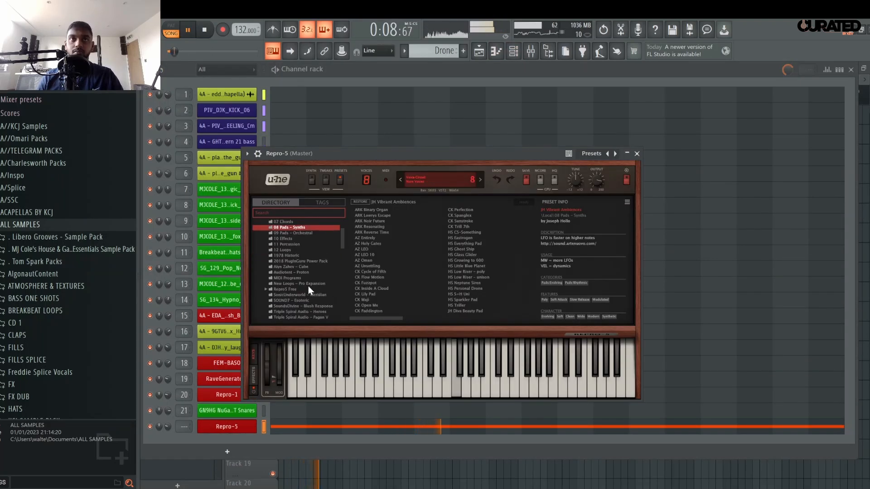
{"action": "scroll", "coordinate": [308, 287], "scroll_direction": "up", "scroll_amount": 4}
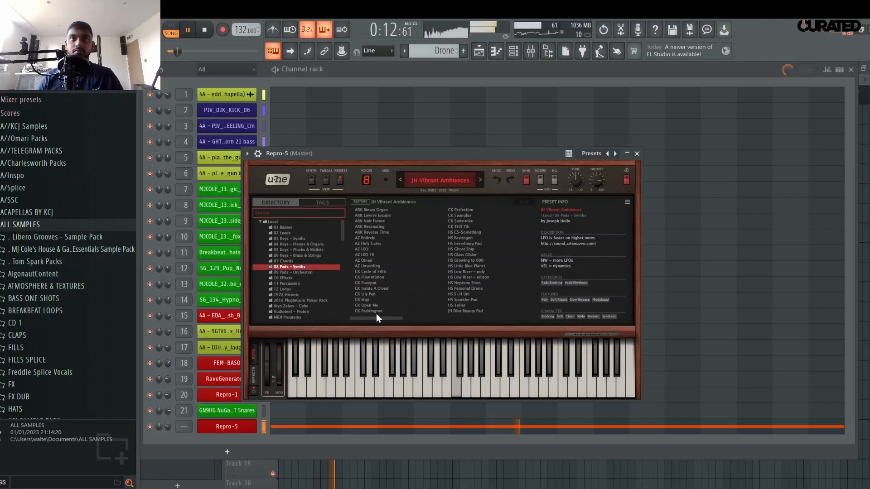
{"action": "left_click_drag", "start_coordinate": [368, 320], "coordinate": [427, 317]}
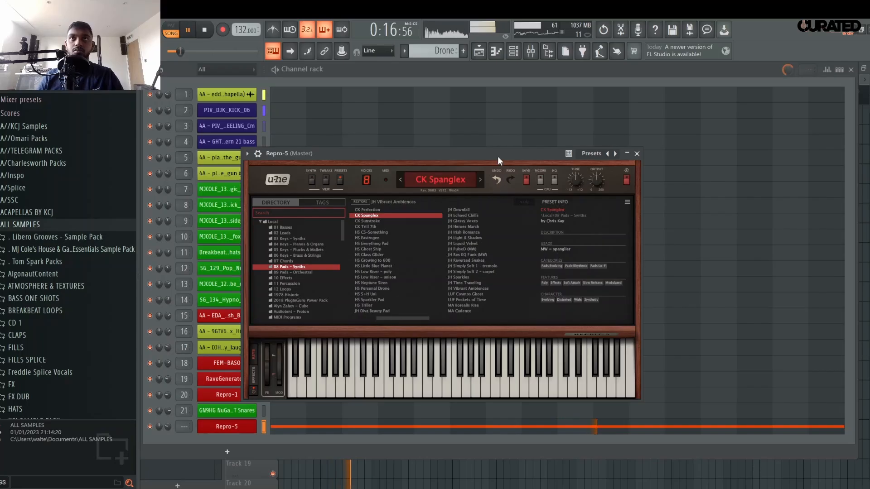
{"action": "left_click", "coordinate": [474, 260]}
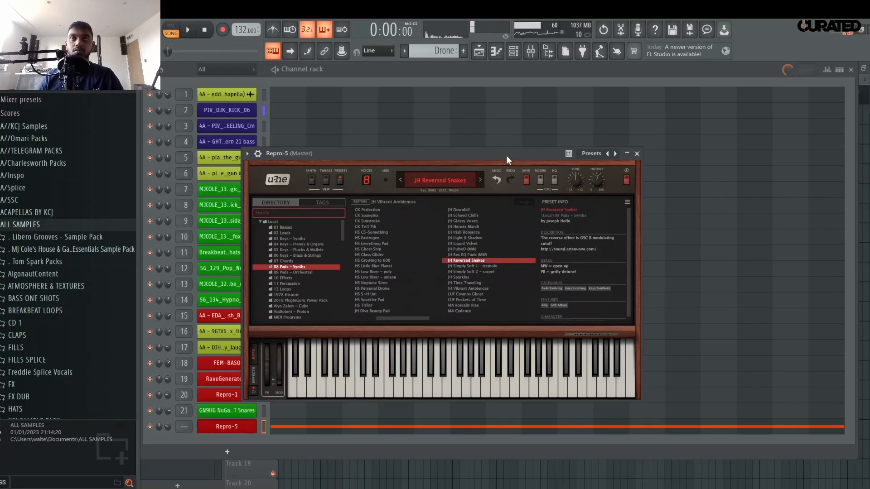
{"action": "left_click", "coordinate": [411, 479]}
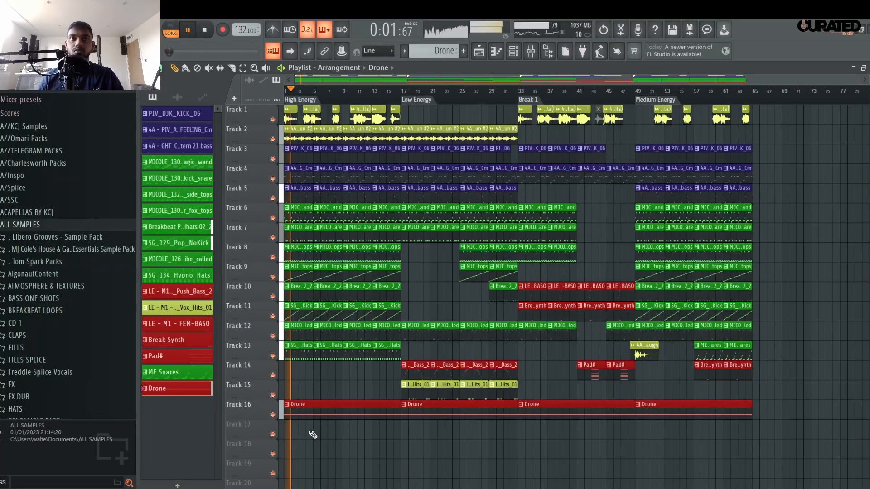
Solo the Drone track, stop playback and reopen the Repro-5 instrument from the channel rack.
{"action": "right_click", "coordinate": [273, 415]}
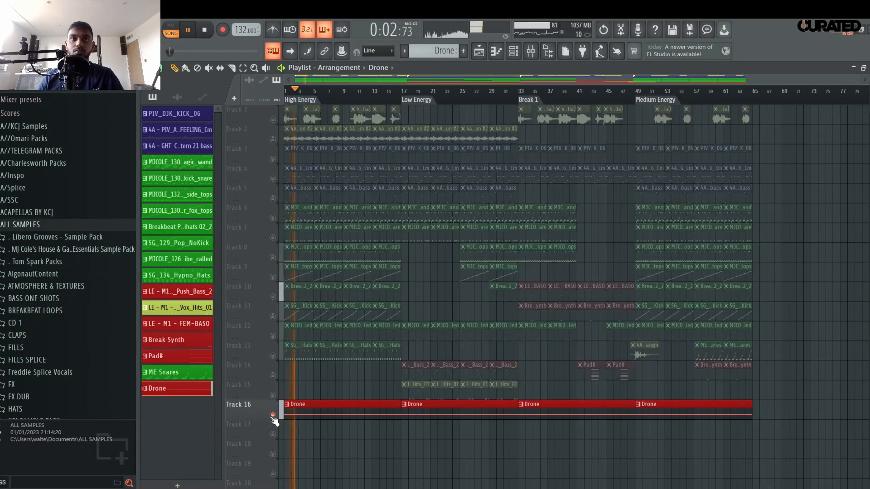
{"action": "left_click", "coordinate": [514, 56]}
{"action": "key", "text": "space"}
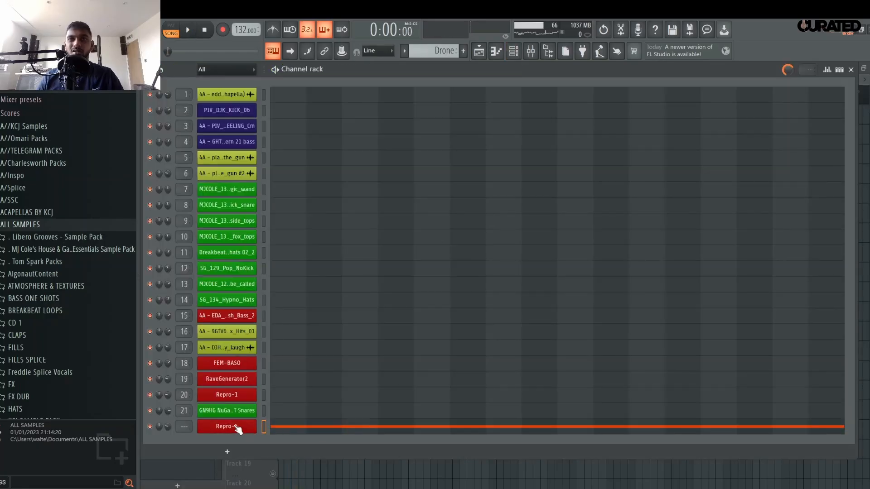
{"action": "right_click", "coordinate": [254, 429]}
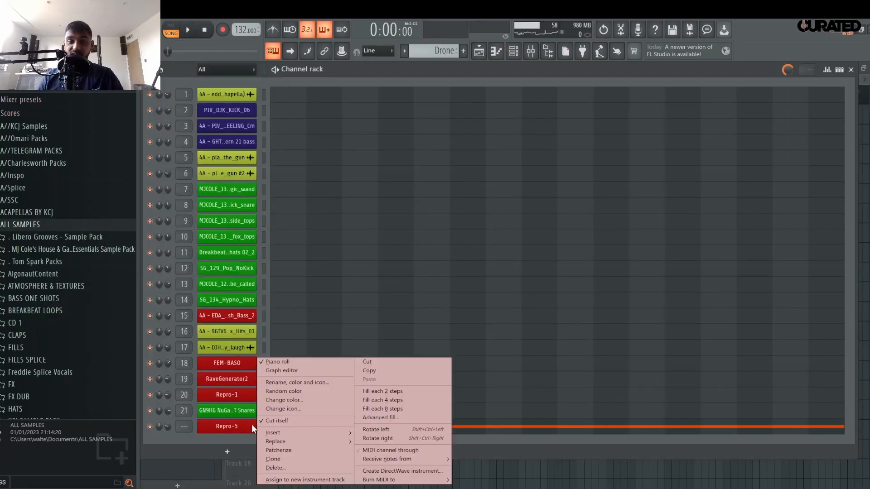
{"action": "left_click", "coordinate": [248, 426]}
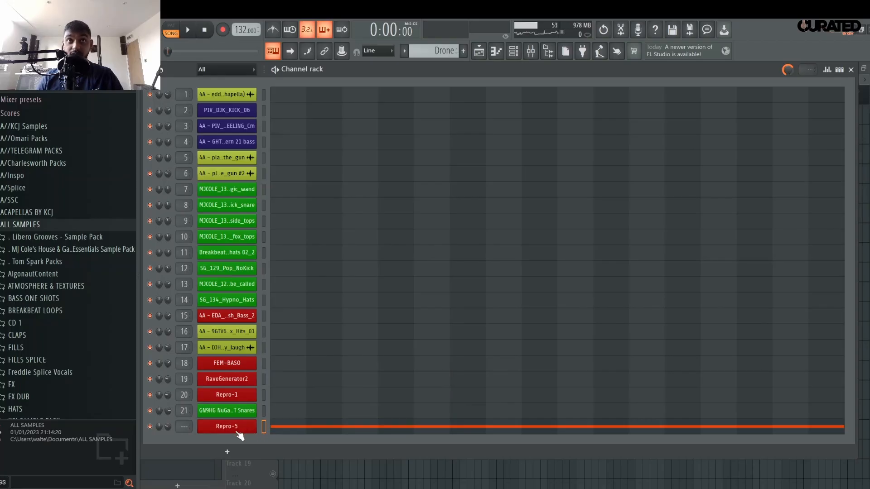
{"action": "left_click", "coordinate": [235, 432]}
{"action": "left_click_drag", "start_coordinate": [497, 154], "coordinate": [496, 130]}
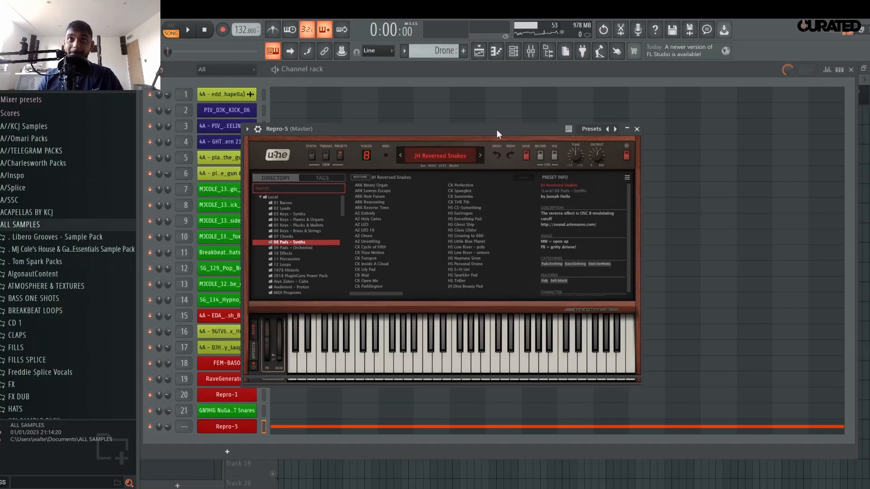
Browse further through the synth pads, audition PH Skyline Pad and PH Sunset Pad, then load and play PH Symphony of Bats.
{"action": "left_click_drag", "start_coordinate": [388, 295], "coordinate": [476, 292]}
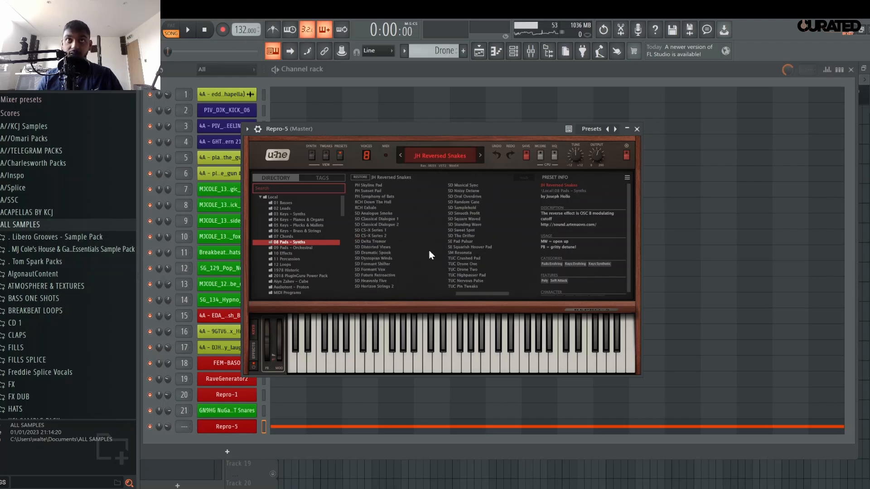
{"action": "left_click", "coordinate": [402, 185]}
{"action": "key", "text": "space"}
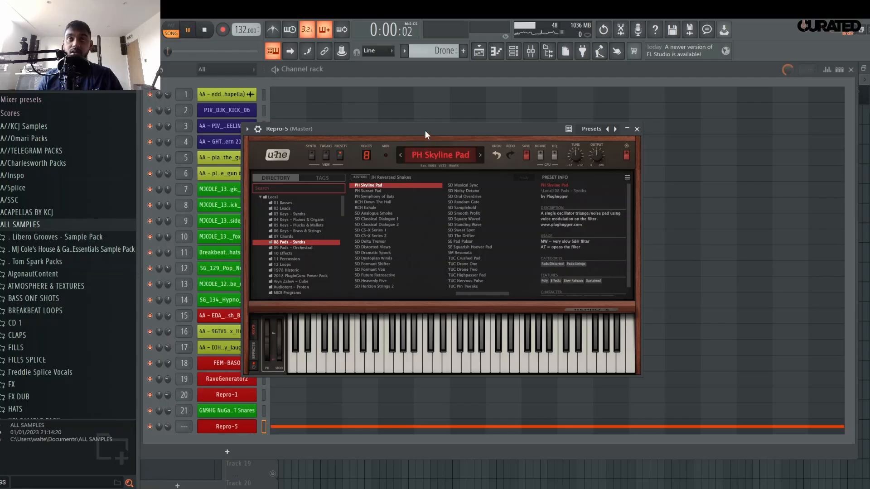
{"action": "left_click", "coordinate": [401, 191]}
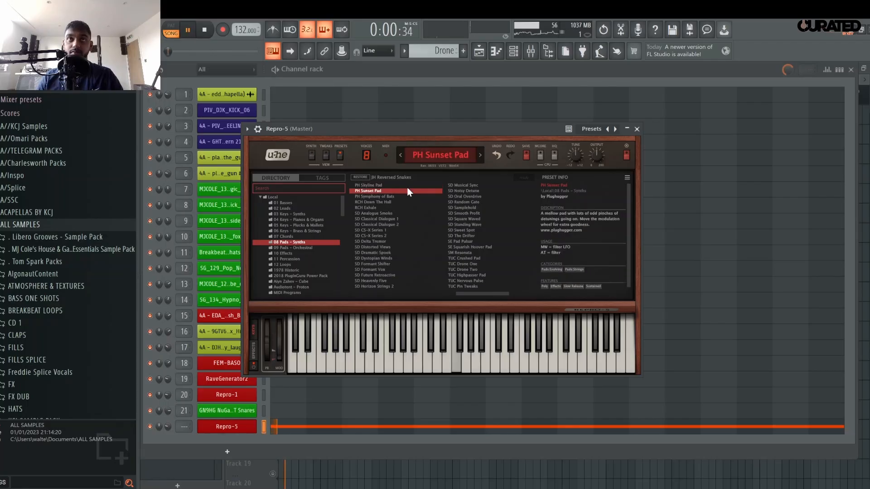
{"action": "key", "text": "space"}
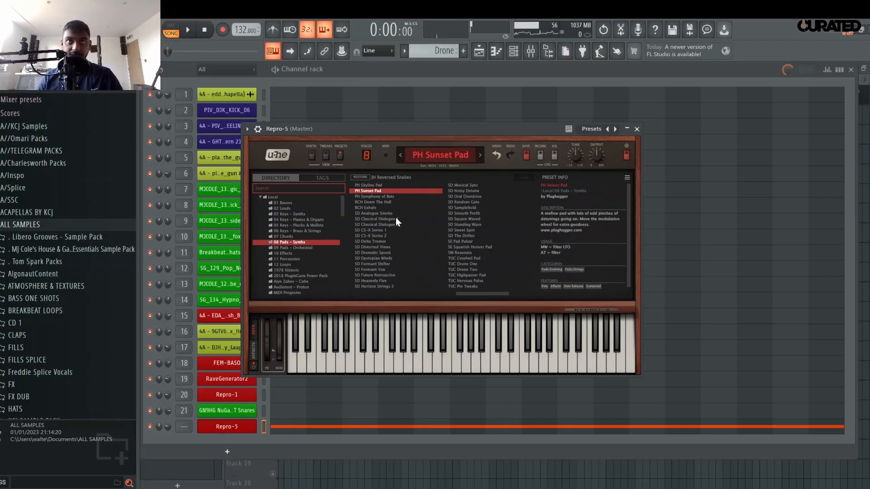
{"action": "left_click", "coordinate": [393, 196]}
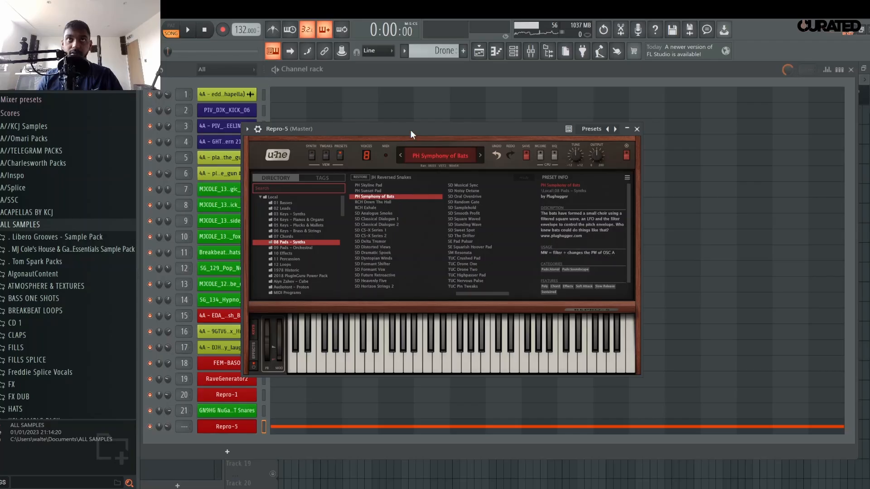
{"action": "key", "text": "space"}
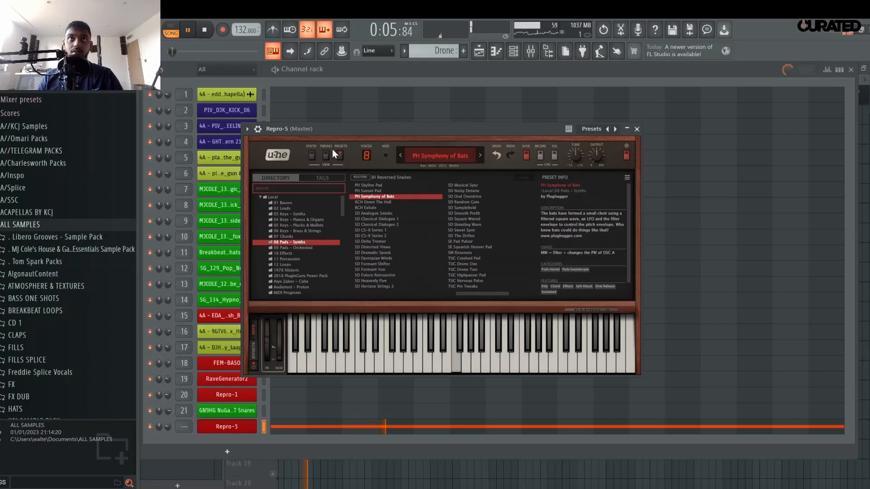
{"action": "key", "text": "space"}
Save the current Repro-5 sound as a plugin preset named Cool FX.
{"action": "left_click", "coordinate": [245, 131]}
{"action": "left_click", "coordinate": [290, 173]}
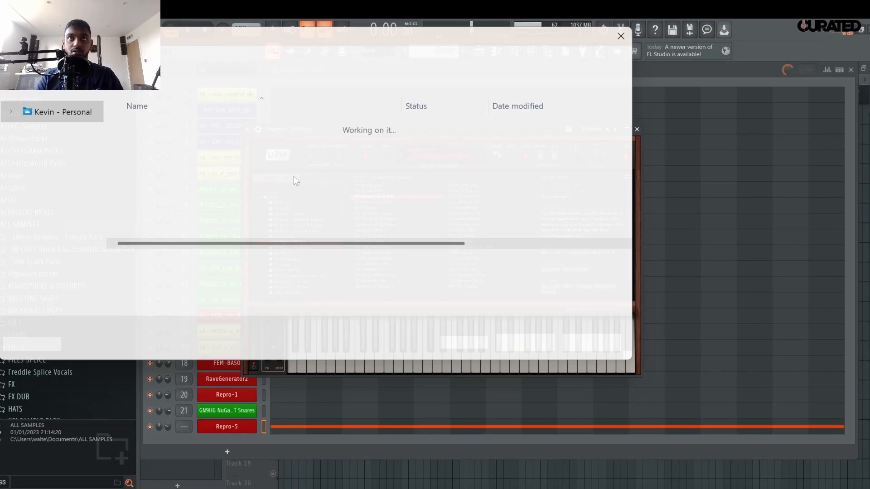
{"action": "key", "text": "BackSpace"}
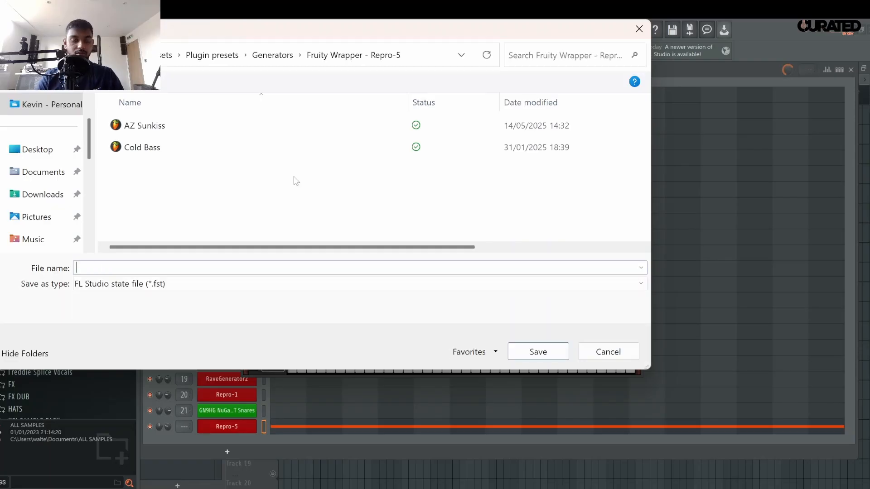
{"action": "type", "text": "Cool FX"}
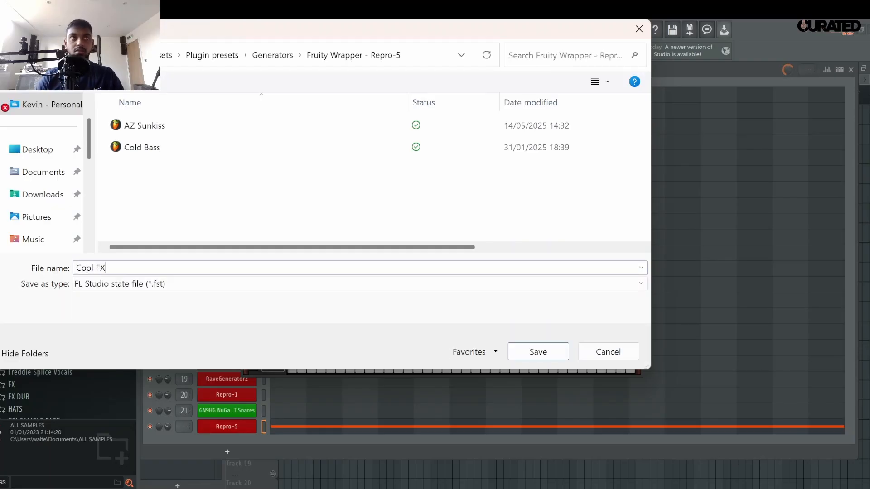
{"action": "key", "text": "Return"}
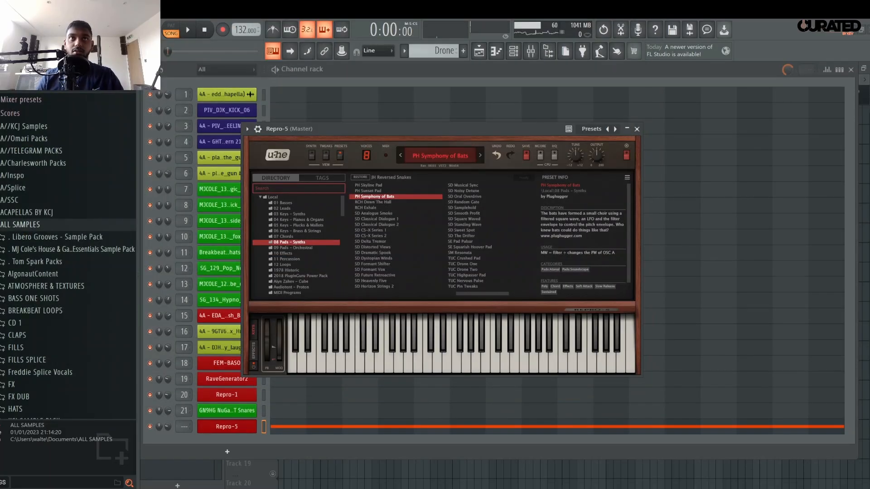
Try the pads RCH Down The Hall, RCH Exhale, SD Analogue Smoke, SD Random Gate and SD Oral Overdrive on the drone.
{"action": "left_click", "coordinate": [369, 202]}
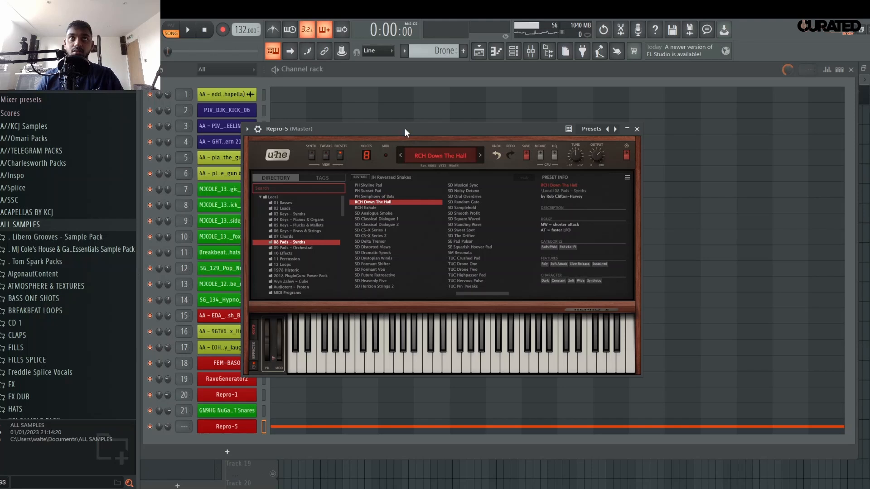
{"action": "left_click", "coordinate": [386, 207]}
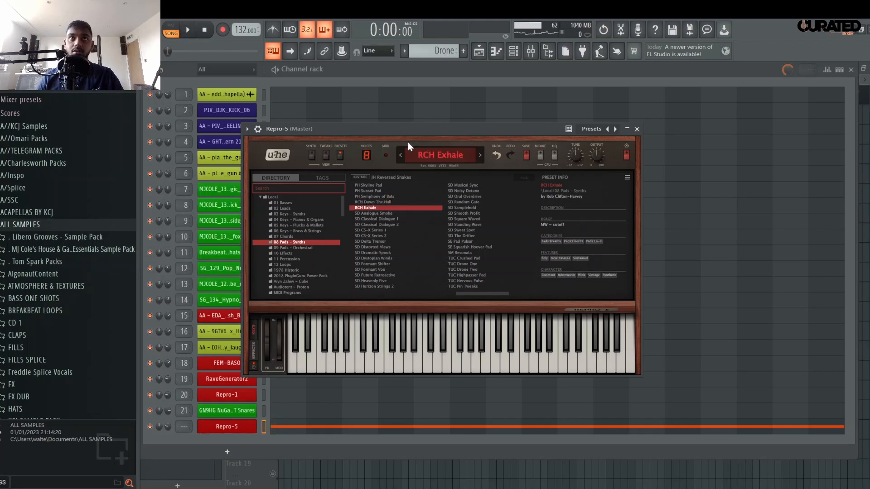
{"action": "left_click", "coordinate": [368, 214]}
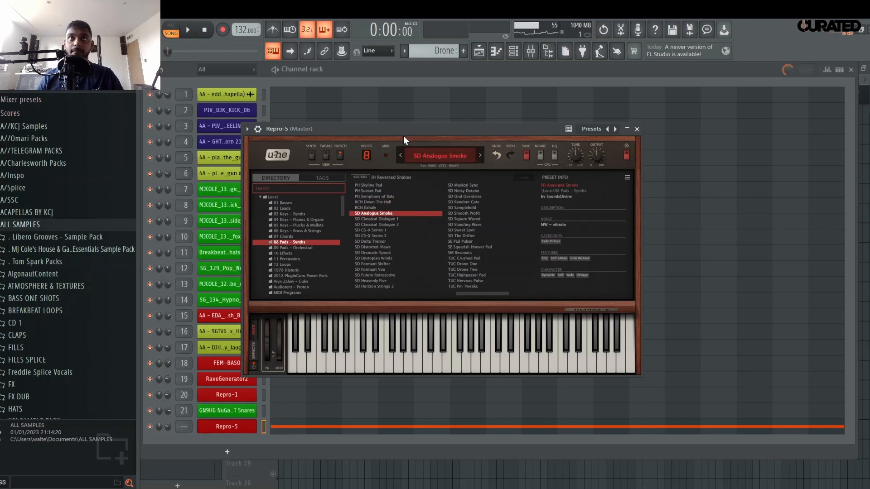
{"action": "key", "text": "space"}
{"action": "left_click", "coordinate": [471, 202]}
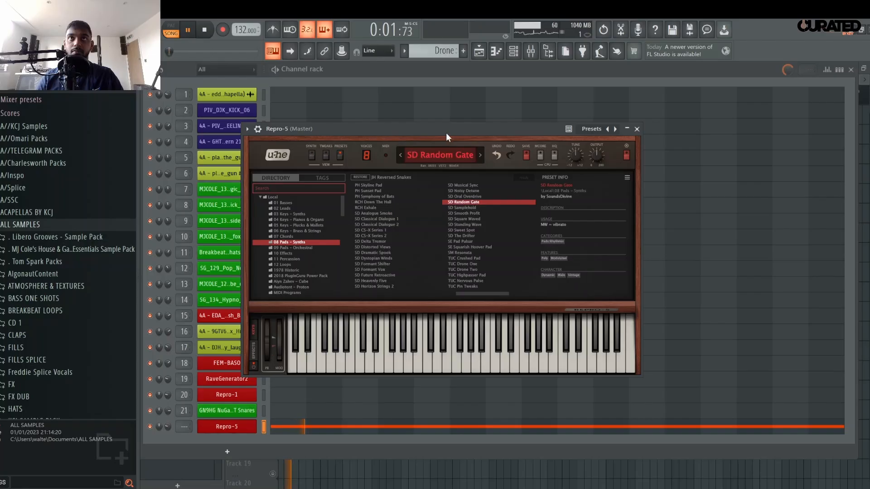
{"action": "left_click", "coordinate": [477, 196]}
{"action": "key", "text": "space"}
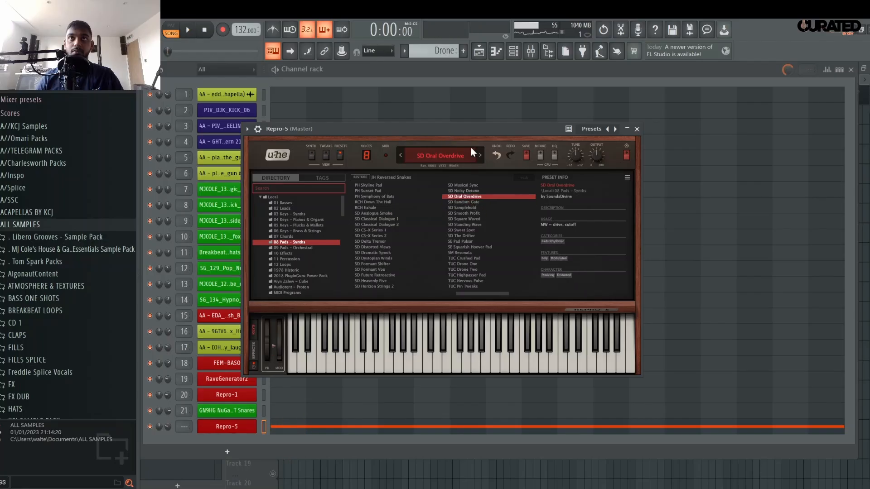
Audition SD Square Waved and SD Standing Wave, then load the SD Sweet Spot preset for the drone.
{"action": "key", "text": "space"}
{"action": "left_click", "coordinate": [469, 219]}
{"action": "key", "text": "space"}
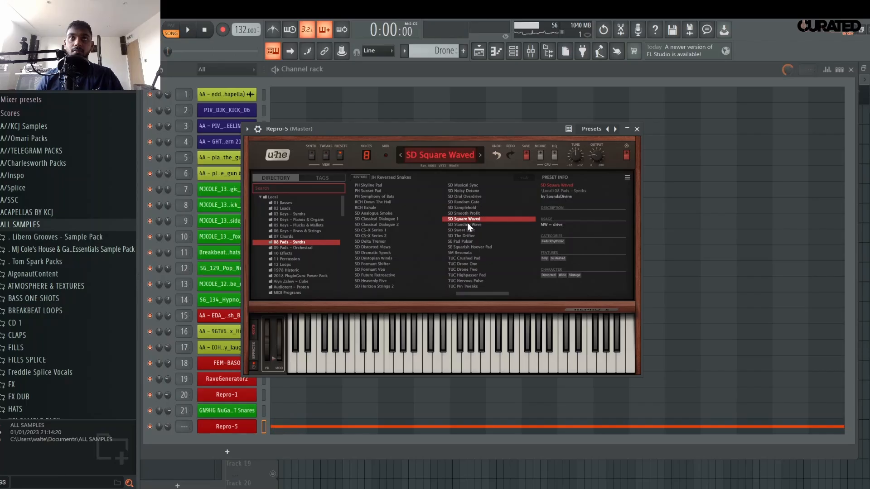
{"action": "left_click", "coordinate": [467, 225]}
{"action": "key", "text": "space"}
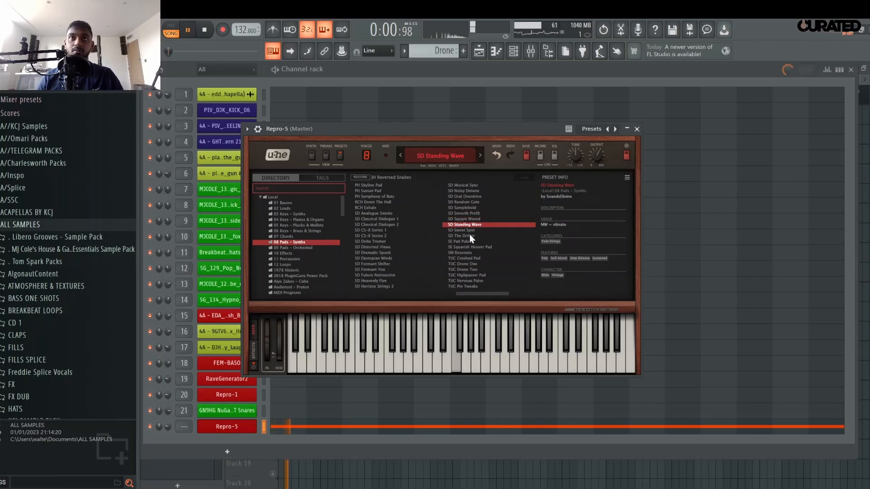
{"action": "key", "text": "space"}
{"action": "left_click", "coordinate": [469, 231]}
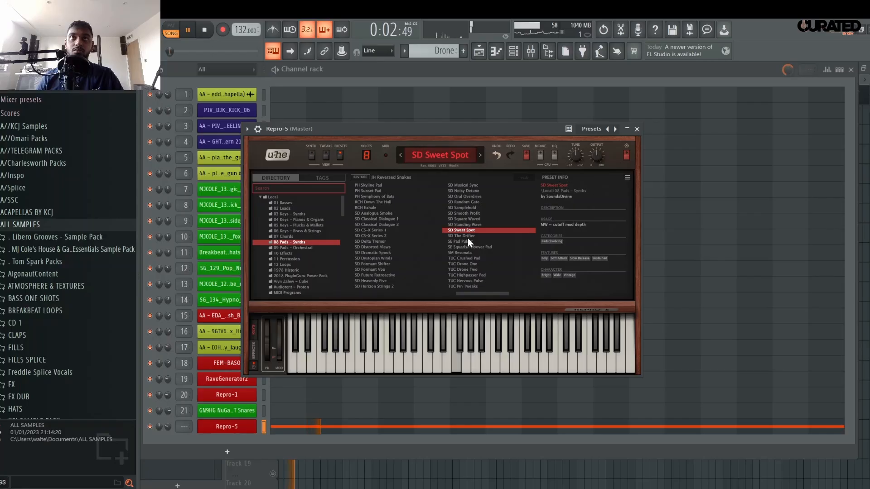
Close Repro-5, return to the playlist, unsolo the Drone track and play the drone within the full arrangement.
{"action": "left_click", "coordinate": [637, 129]}
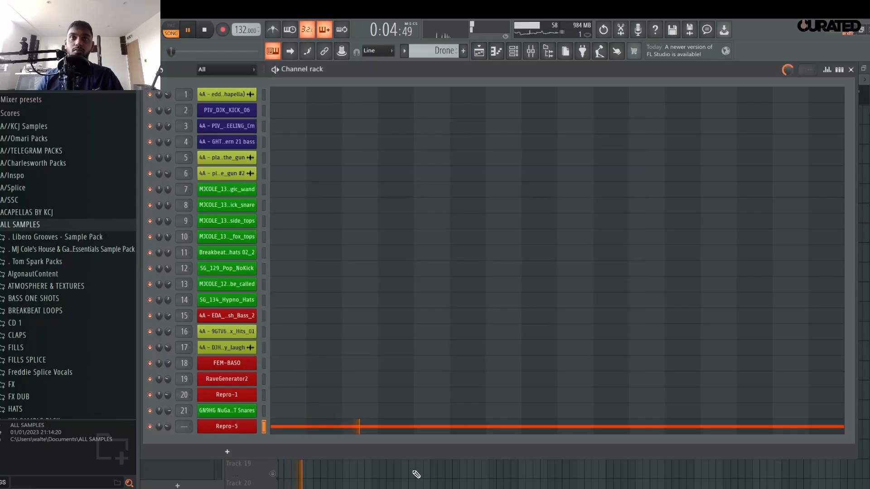
{"action": "key", "text": "F5"}
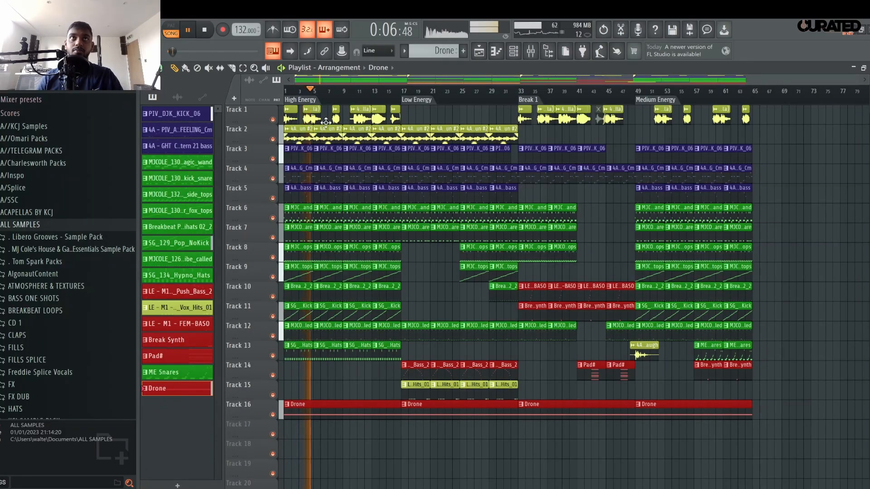
{"action": "key", "text": "space"}
{"action": "key", "text": "space"}
{"action": "left_click", "coordinate": [206, 29]}
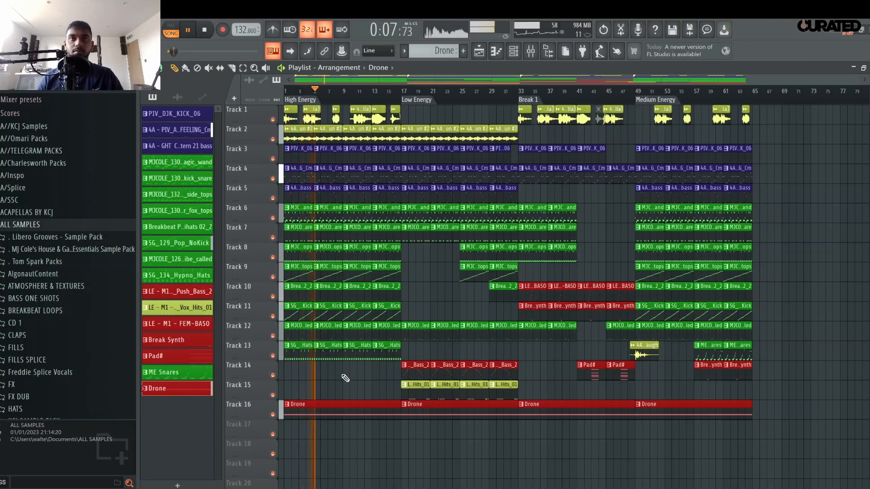
Solo the Drone track and route the Repro-5 channel to mixer insert 22.
{"action": "right_click", "coordinate": [273, 414]}
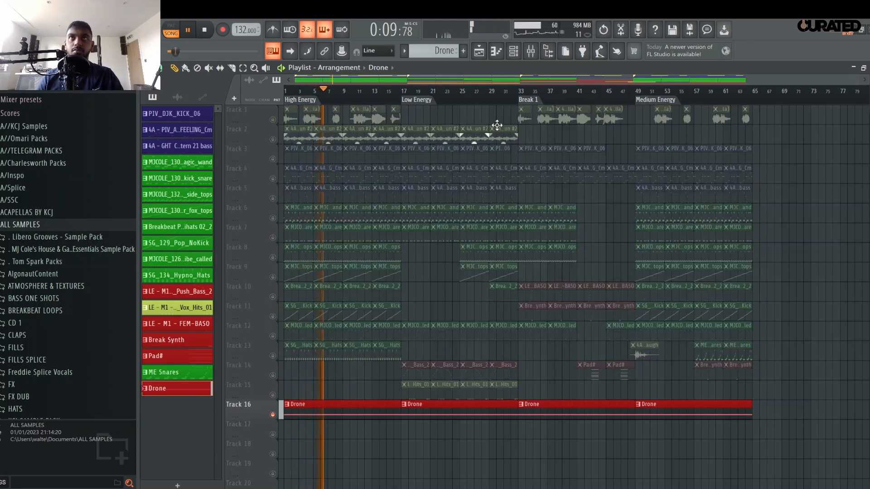
{"action": "left_click", "coordinate": [535, 56]}
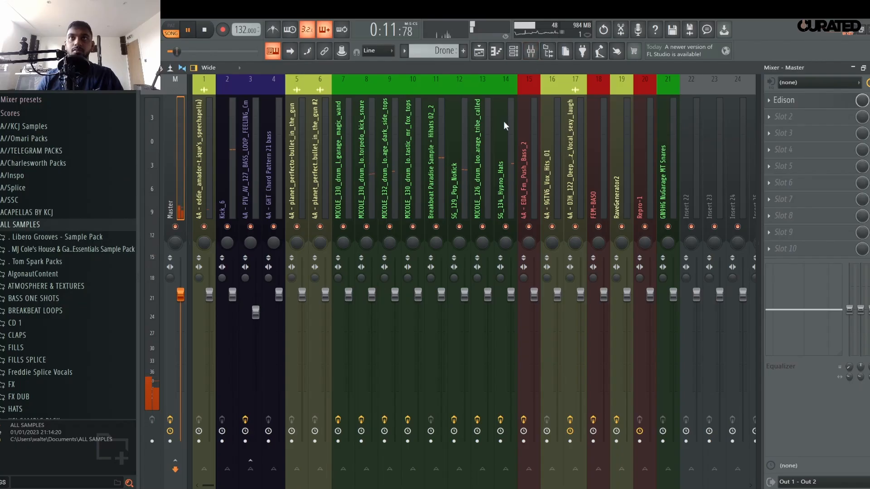
{"action": "scroll", "coordinate": [752, 128], "scroll_direction": "down", "scroll_amount": 4}
{"action": "left_click", "coordinate": [524, 142]}
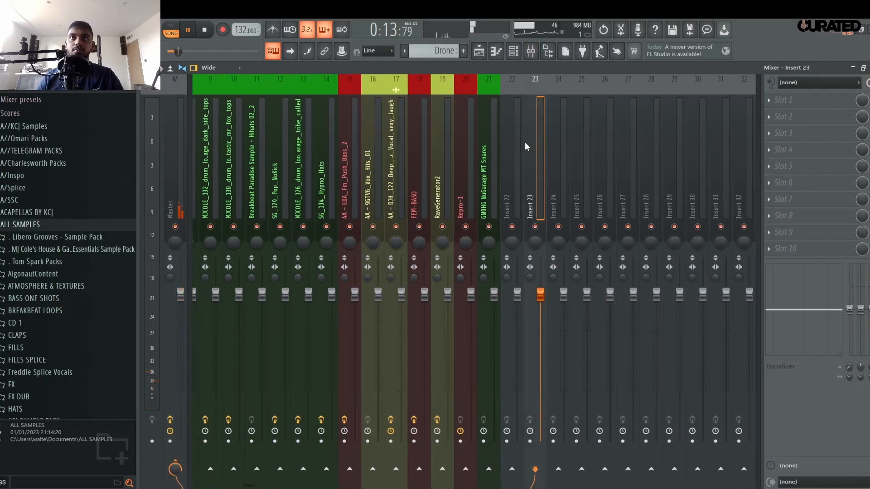
{"action": "left_click", "coordinate": [517, 144]}
{"action": "key", "text": "ctrl+l"}
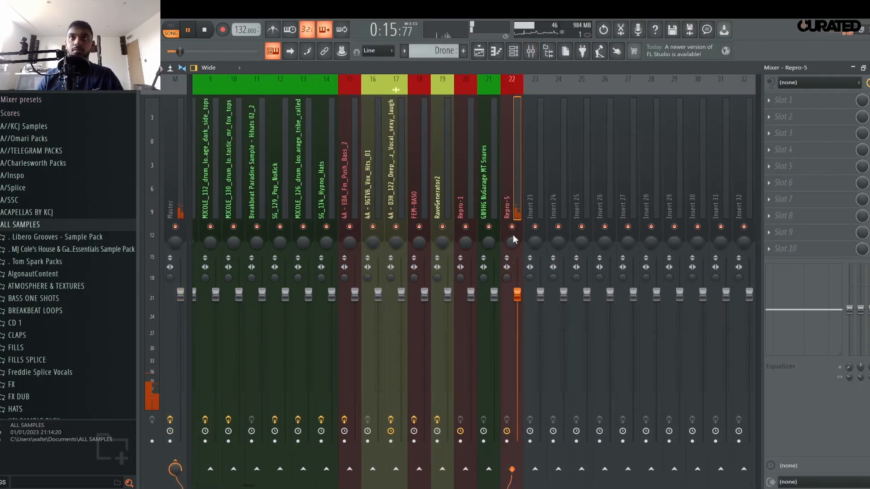
Stop playback and load ShaperBox2 into the first effect slot of the Repro-5 mixer track.
{"action": "key", "text": "space"}
{"action": "left_click", "coordinate": [787, 103]}
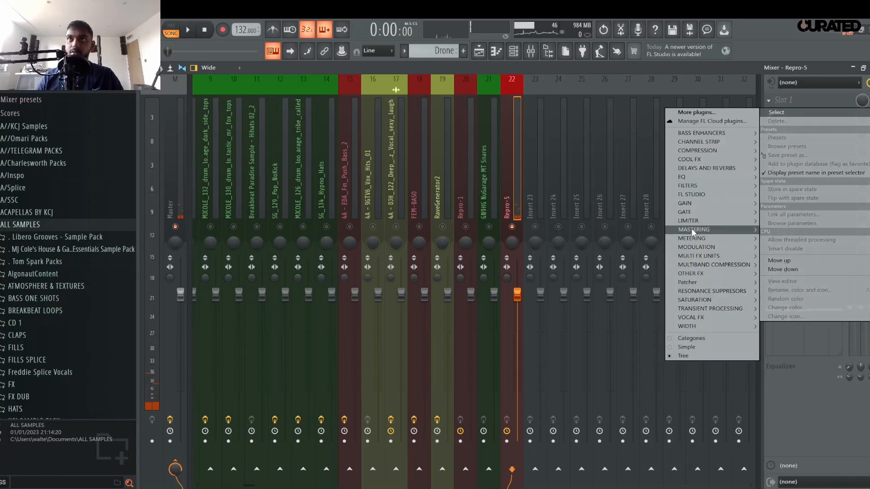
{"action": "mouse_move", "coordinate": [683, 263]}
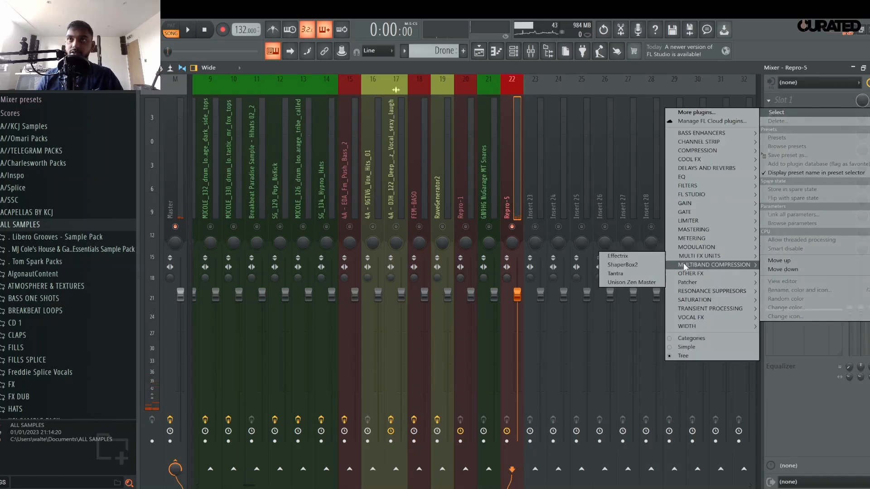
{"action": "left_click", "coordinate": [647, 264]}
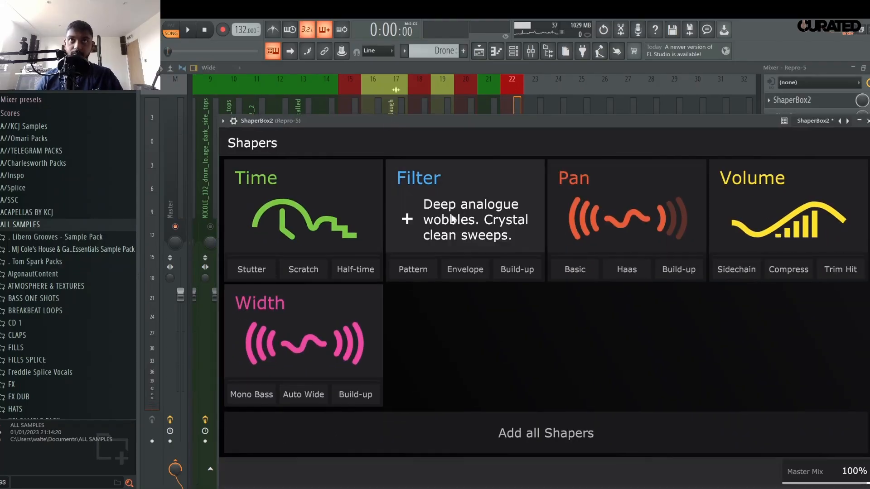
Add a Filter shaper in ShaperBox2 with the 12dB Warm BP filter type and a Sine wave for the cutoff.
{"action": "left_click", "coordinate": [451, 219]}
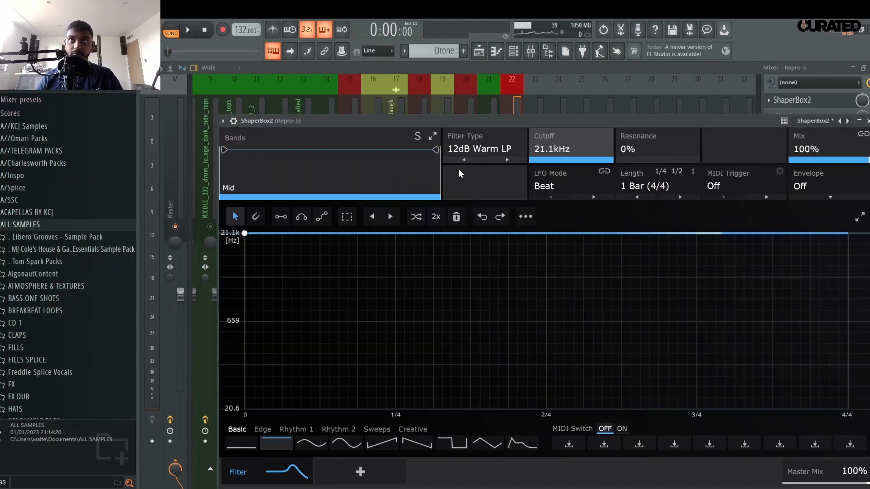
{"action": "left_click", "coordinate": [489, 148]}
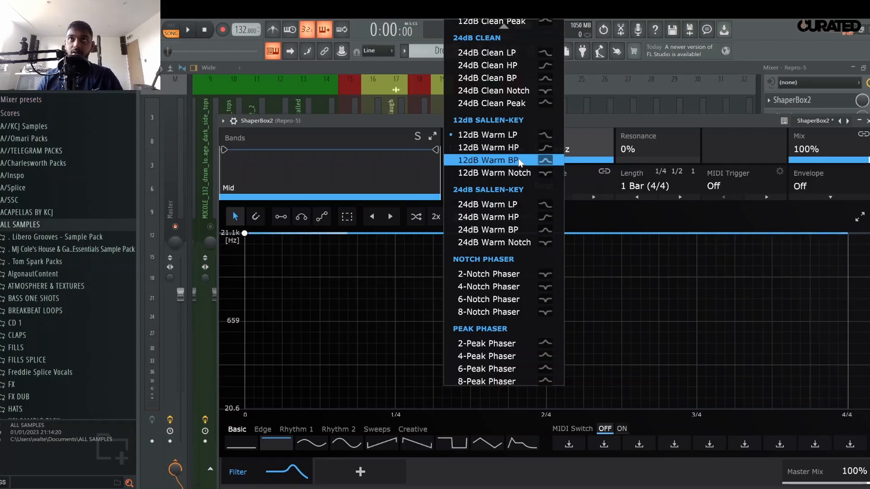
{"action": "left_click", "coordinate": [510, 162]}
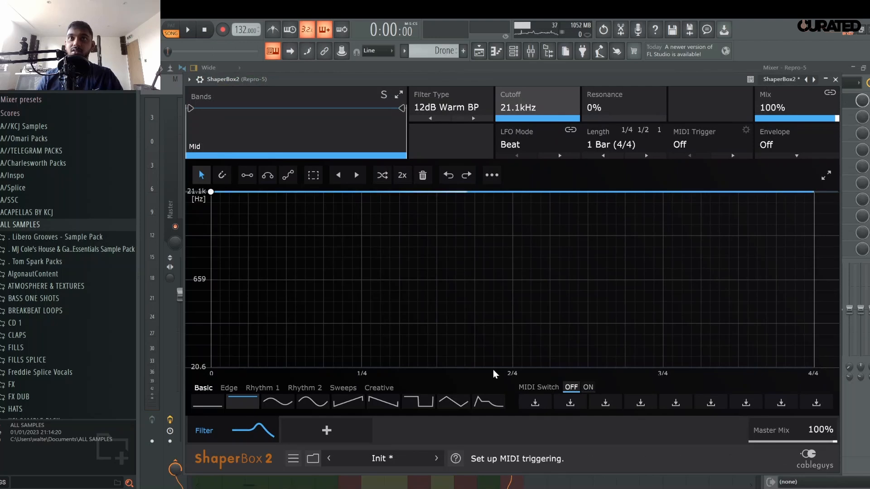
{"action": "left_click", "coordinate": [279, 402]}
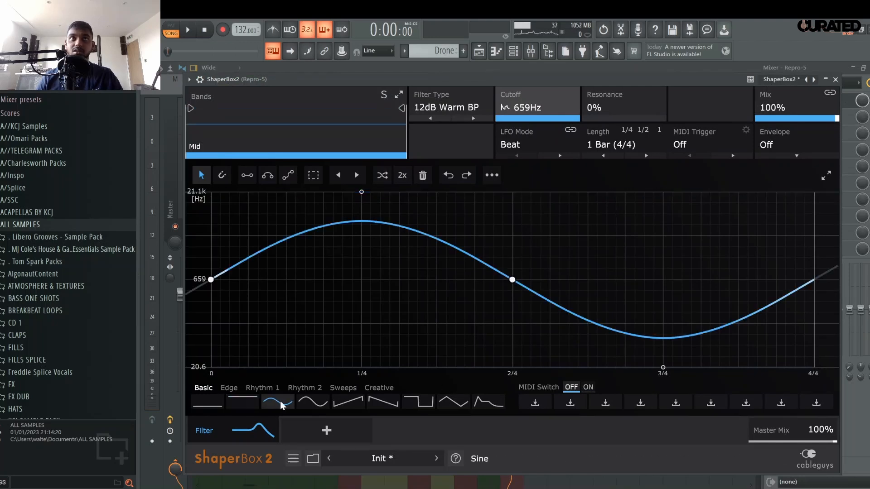
Remove the cutoff wave's middle node and raise the trough handle near 3/4 to about 590 Hz.
{"action": "double_click", "coordinate": [662, 366]}
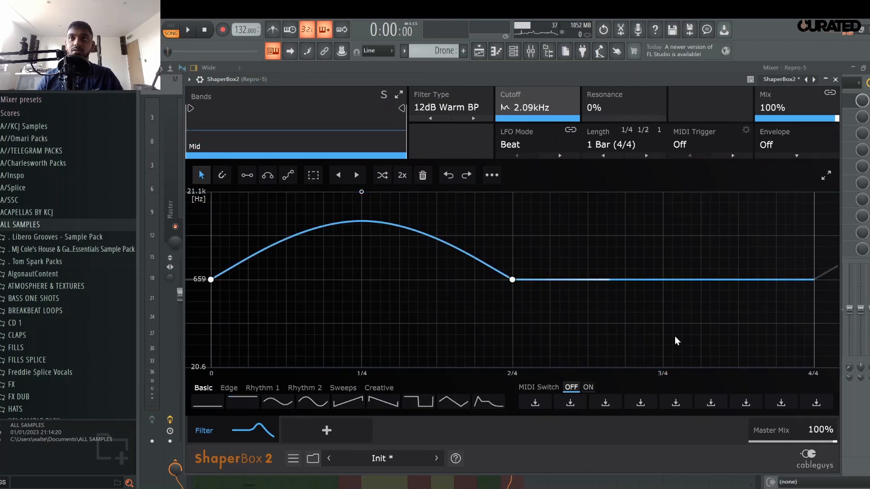
{"action": "key", "text": "ctrl+z"}
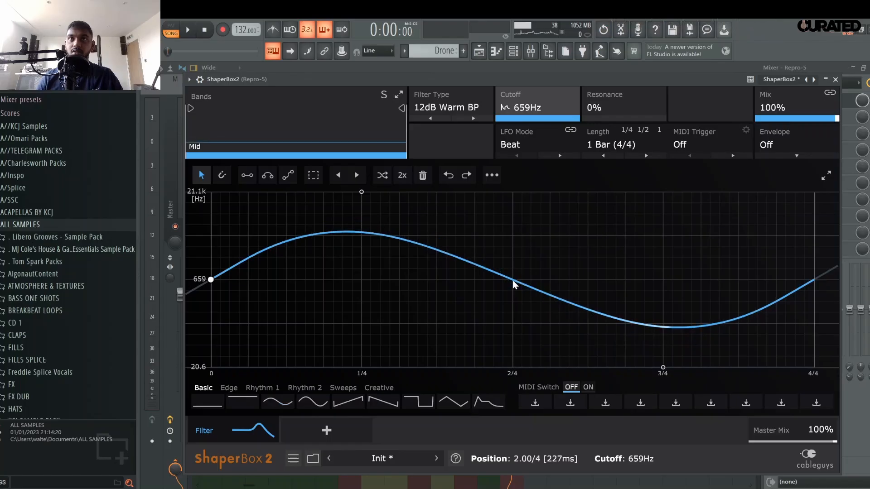
{"action": "left_click_drag", "start_coordinate": [662, 366], "coordinate": [666, 344]}
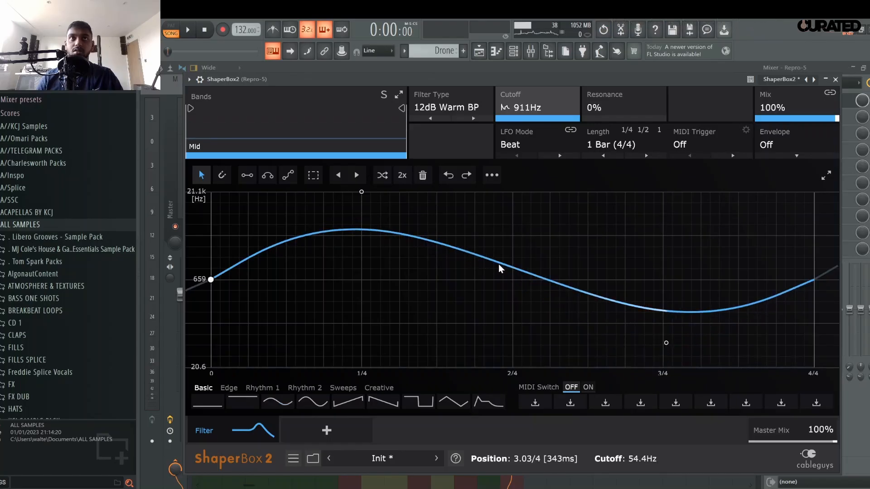
{"action": "mouse_move", "coordinate": [361, 191]}
{"action": "left_mouse_down"}
{"action": "mouse_move", "coordinate": [361, 243]}
{"action": "mouse_move", "coordinate": [361, 190]}
{"action": "left_mouse_up"}
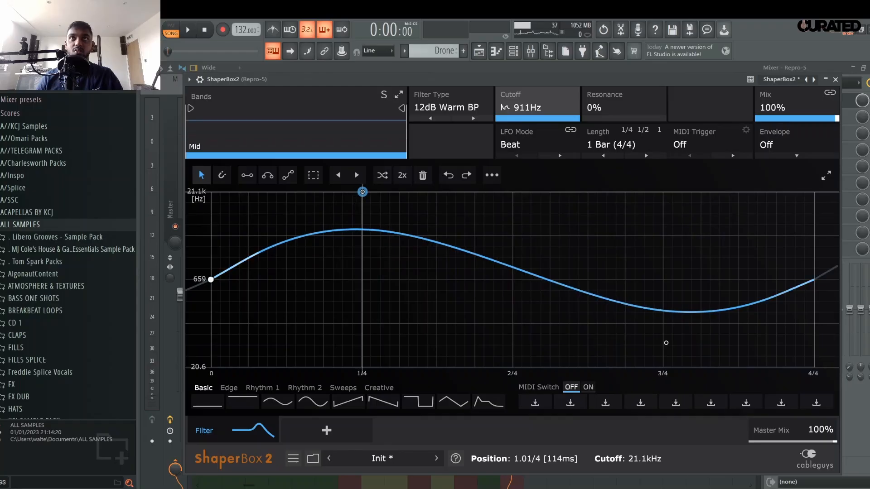
{"action": "left_click_drag", "start_coordinate": [666, 343], "coordinate": [666, 282]}
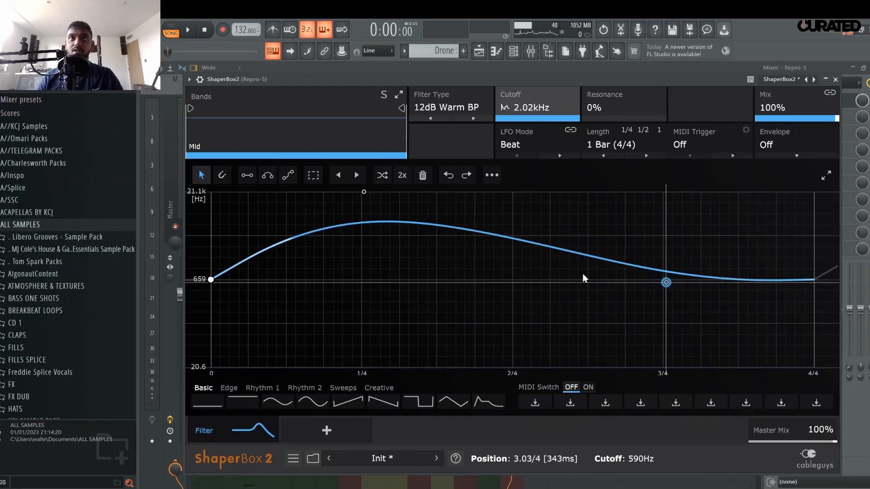
Play the soloed drone, set the filter resonance to 28% and the cutoff LFO length to 2 bars, and close ShaperBox2.
{"action": "key", "text": "space"}
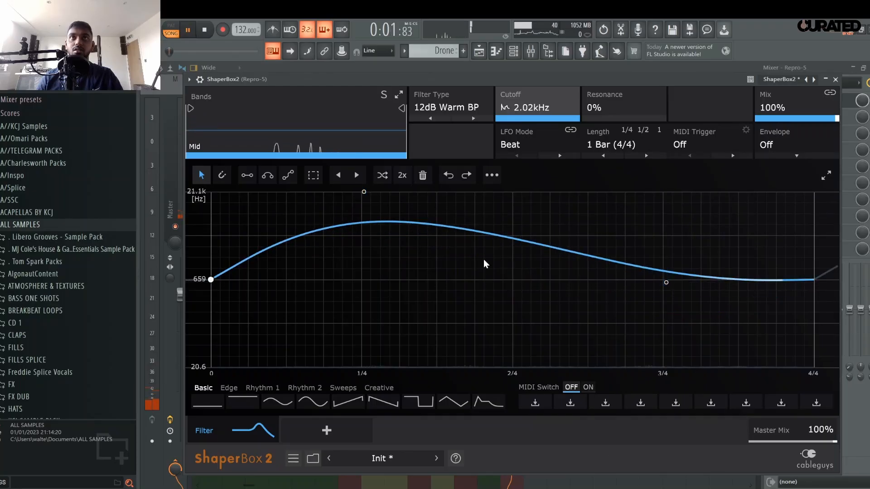
{"action": "left_click", "coordinate": [602, 107]}
{"action": "left_click_drag", "start_coordinate": [602, 107], "coordinate": [602, 90]}
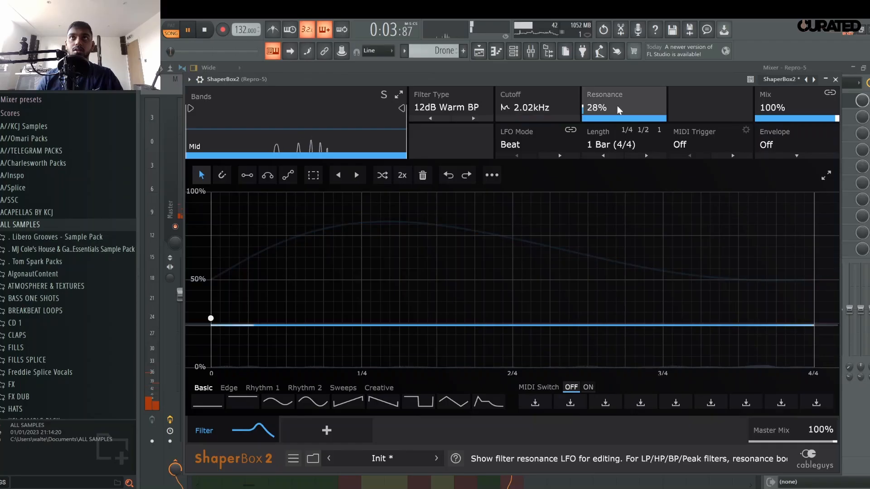
{"action": "left_click", "coordinate": [555, 120]}
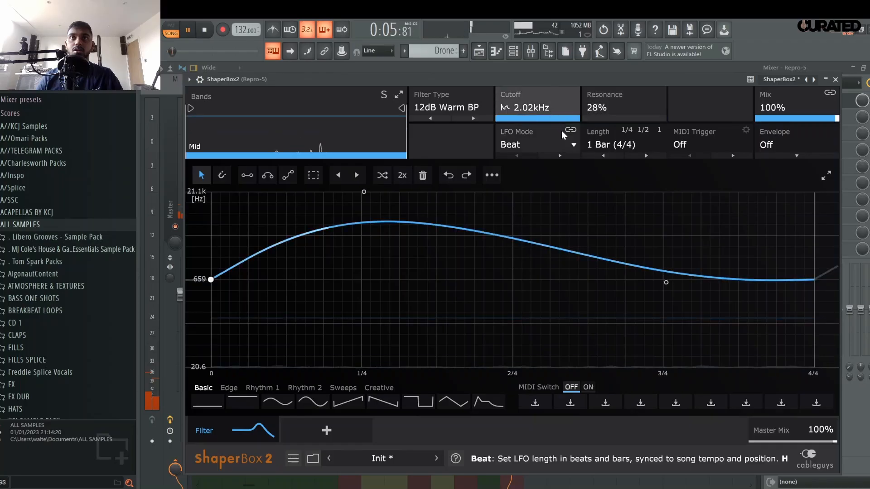
{"action": "left_click", "coordinate": [644, 156]}
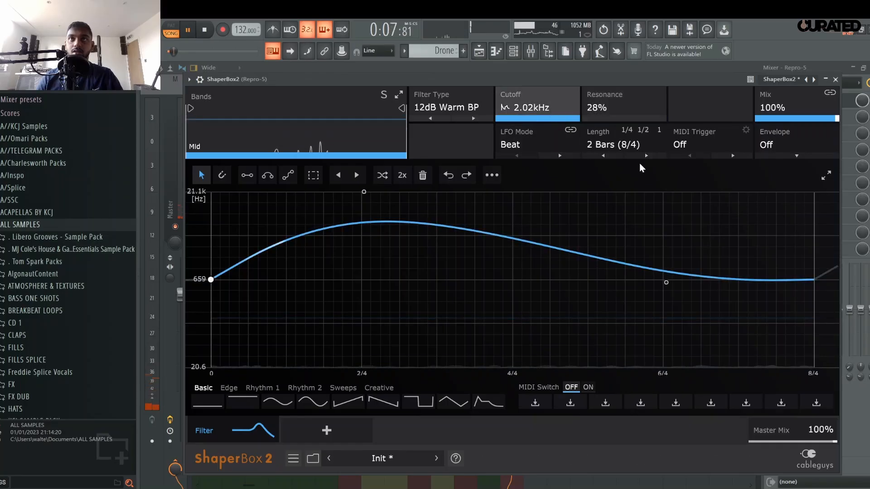
{"action": "left_click", "coordinate": [836, 80]}
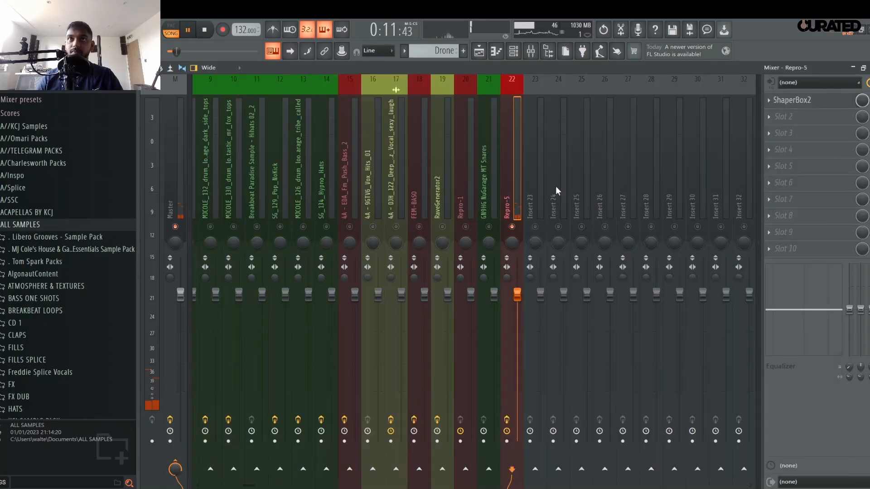
Reopen ShaperBox2 and add a Width shaper with a rising ramp wave, raising its start and lowering its end to flatten the slope.
{"action": "left_click", "coordinate": [793, 100]}
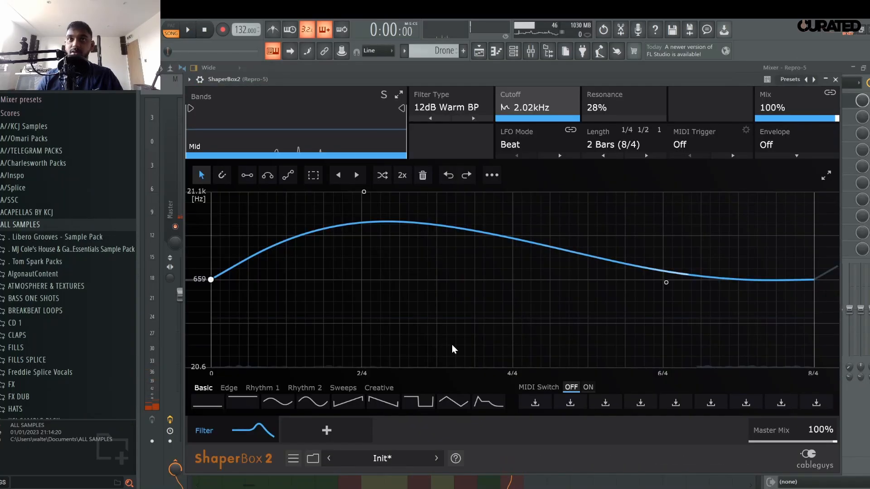
{"action": "left_click", "coordinate": [326, 430]}
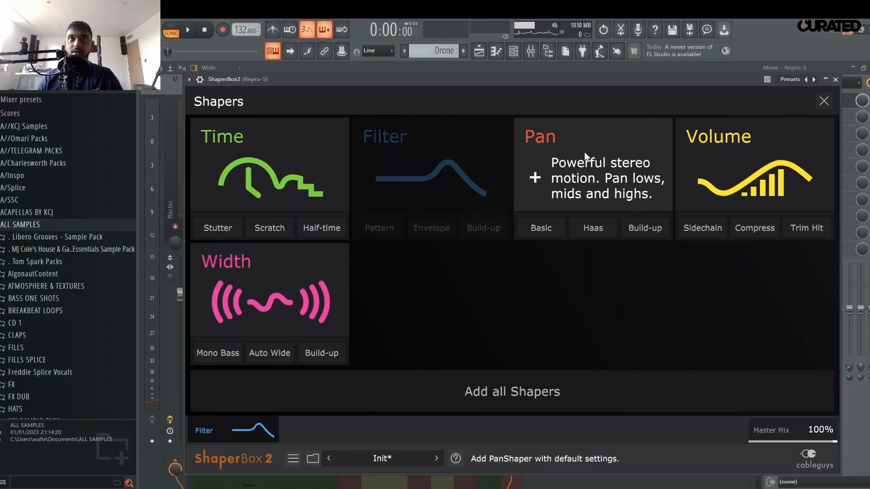
{"action": "left_click", "coordinate": [233, 268]}
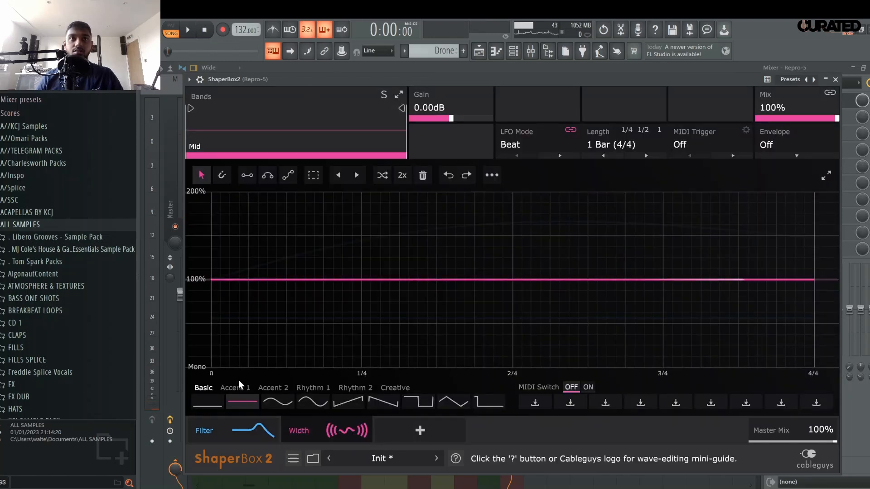
{"action": "left_click", "coordinate": [359, 405]}
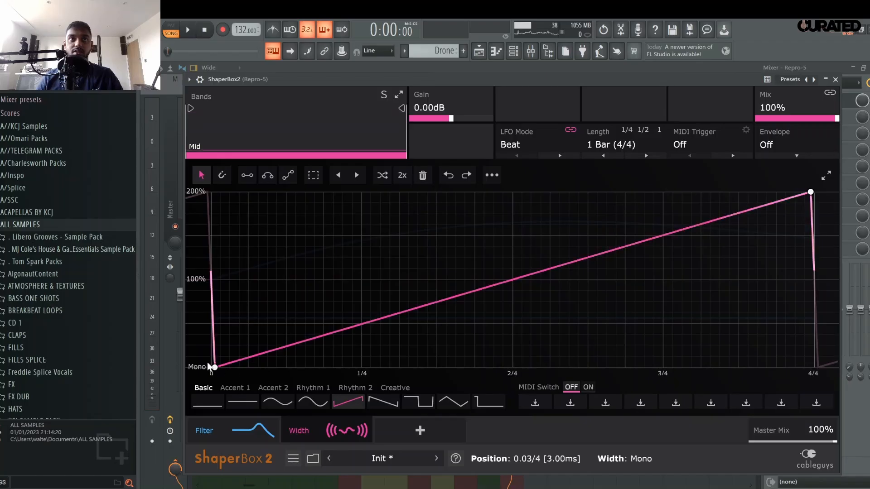
{"action": "left_click_drag", "start_coordinate": [215, 367], "coordinate": [211, 300]}
{"action": "left_click_drag", "start_coordinate": [810, 192], "coordinate": [814, 221]}
While playing the drone, lower the width ramp's starting point to about 50%, set its LFO length to 2 bars and close ShaperBox2.
{"action": "key", "text": "space"}
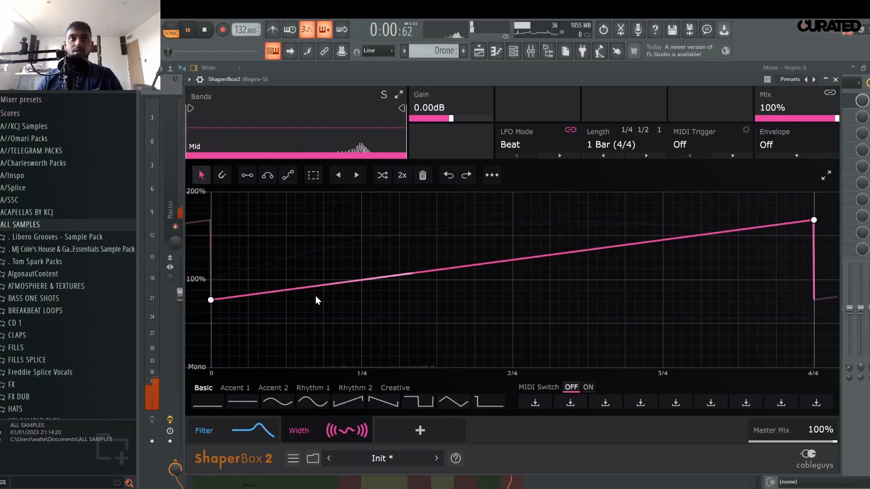
{"action": "left_click_drag", "start_coordinate": [211, 300], "coordinate": [211, 325]}
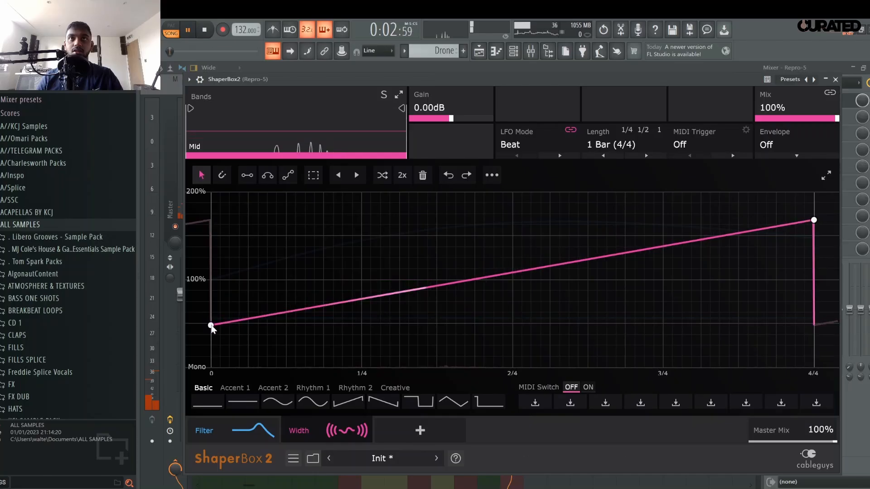
{"action": "left_click", "coordinate": [646, 156]}
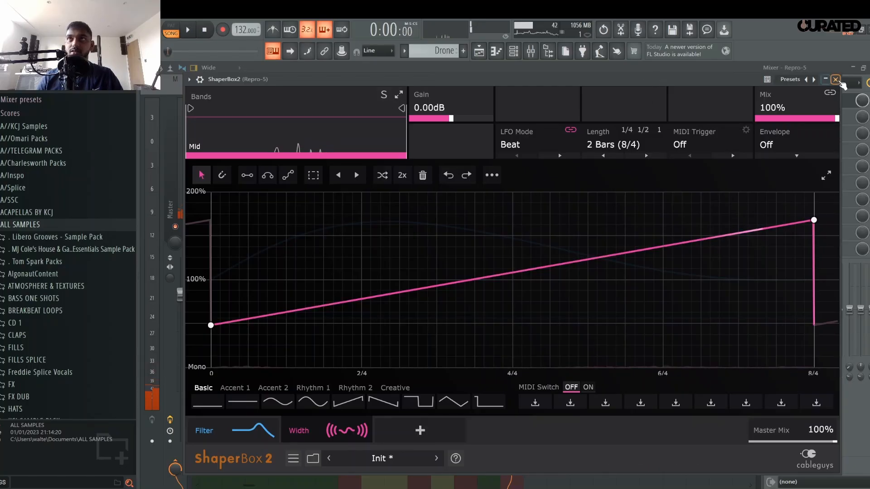
{"action": "left_click", "coordinate": [835, 80]}
Unsolo the Repro-5 mixer track and the Drone playlist track, and play the full arrangement from the beginning.
{"action": "key", "text": "space"}
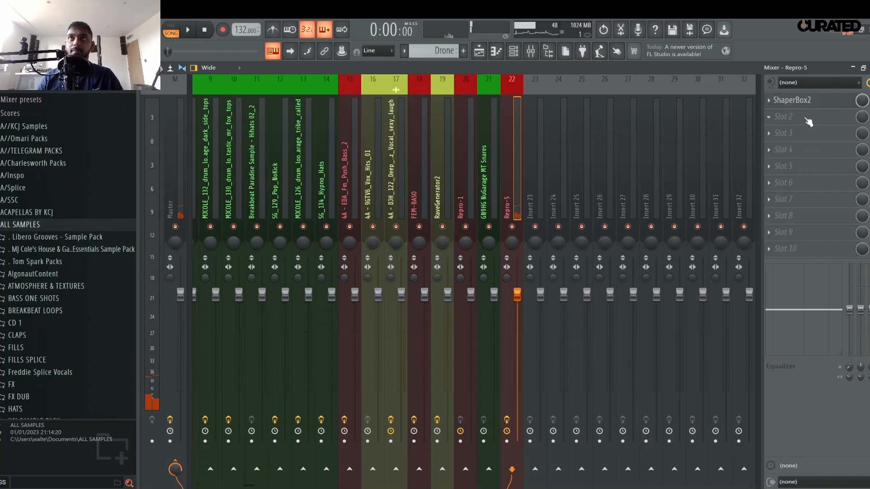
{"action": "right_click", "coordinate": [513, 227]}
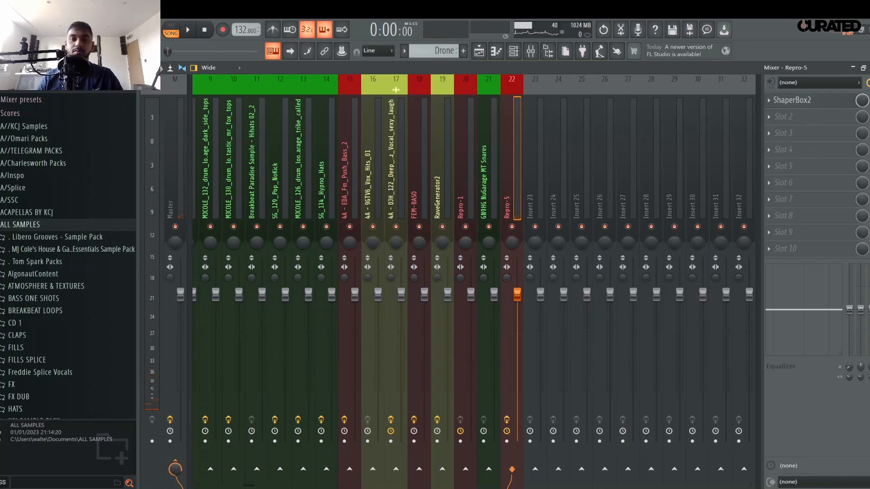
{"action": "left_click", "coordinate": [478, 51]}
{"action": "key", "text": "space"}
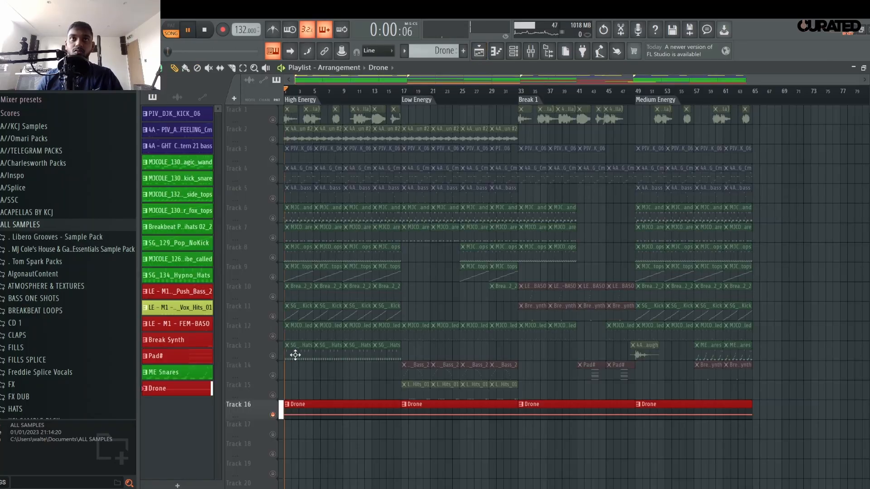
{"action": "right_click", "coordinate": [273, 415]}
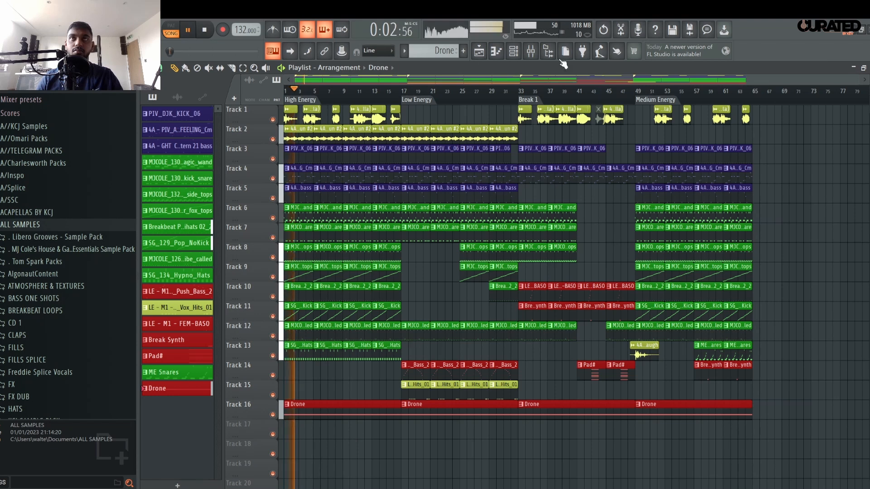
Check the Repro-5 channel in the channel rack during full playback, return to the playlist and stop the arrangement.
{"action": "left_click", "coordinate": [514, 57]}
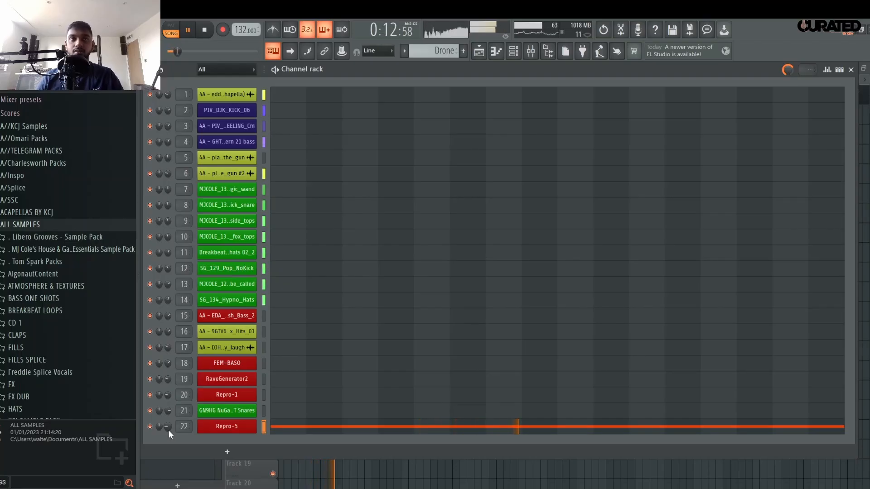
{"action": "right_click", "coordinate": [421, 469]}
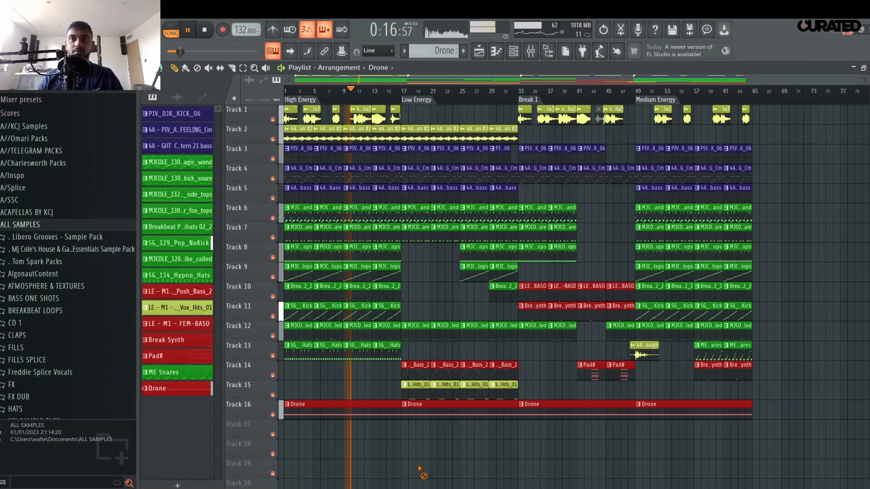
{"action": "key", "text": "space"}
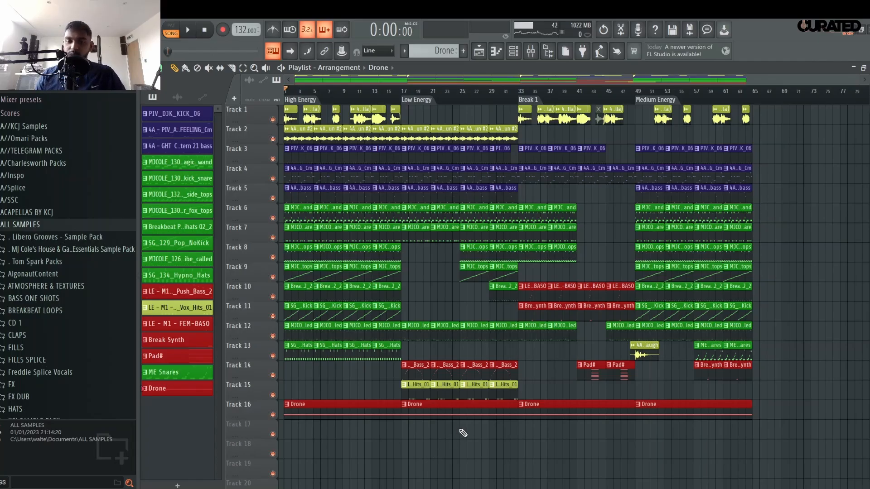
Delete the Drone clip from the High Energy section on Track 16 and audition the Low Energy and Break 1 sections.
{"action": "right_click", "coordinate": [358, 408]}
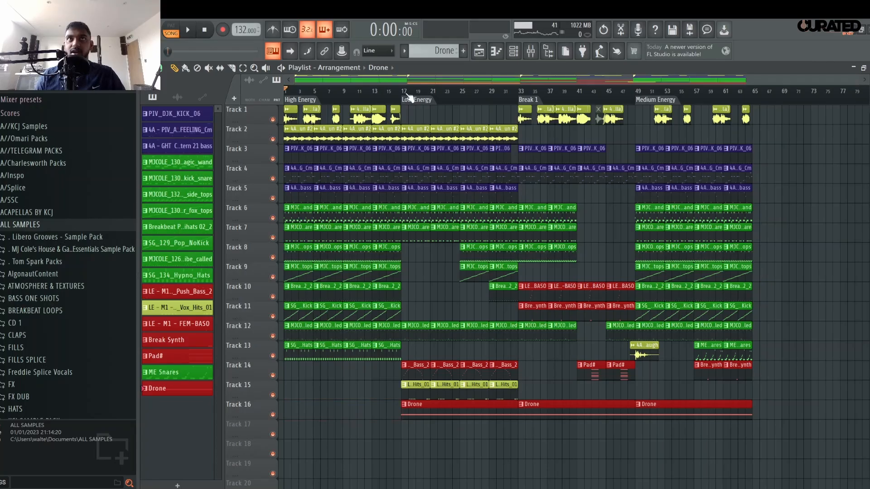
{"action": "key", "text": "space"}
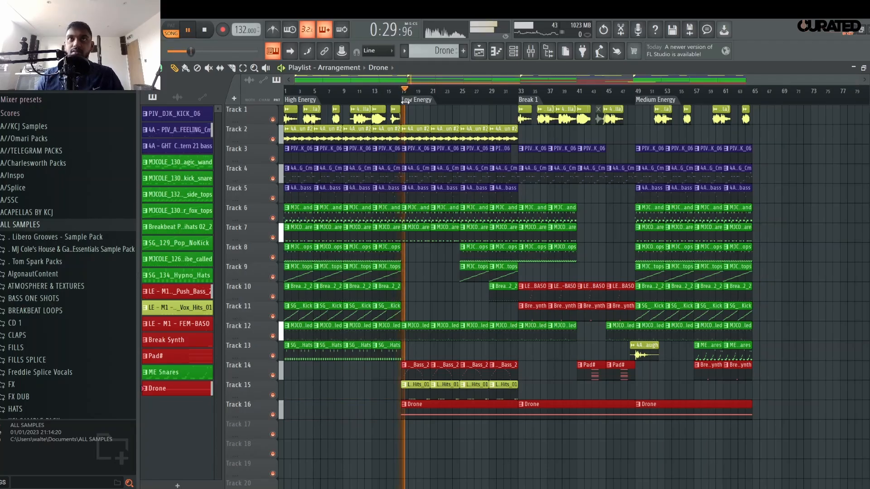
{"action": "left_click", "coordinate": [526, 99]}
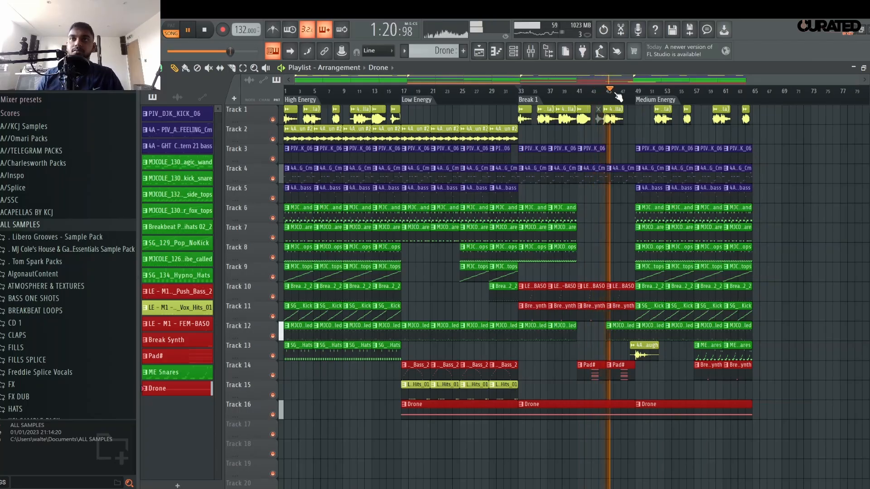
Stop playback near the end of Break 1 and create a new green pattern named Fill.
{"action": "scroll", "coordinate": [632, 101], "scroll_direction": "up", "scroll_amount": 5}
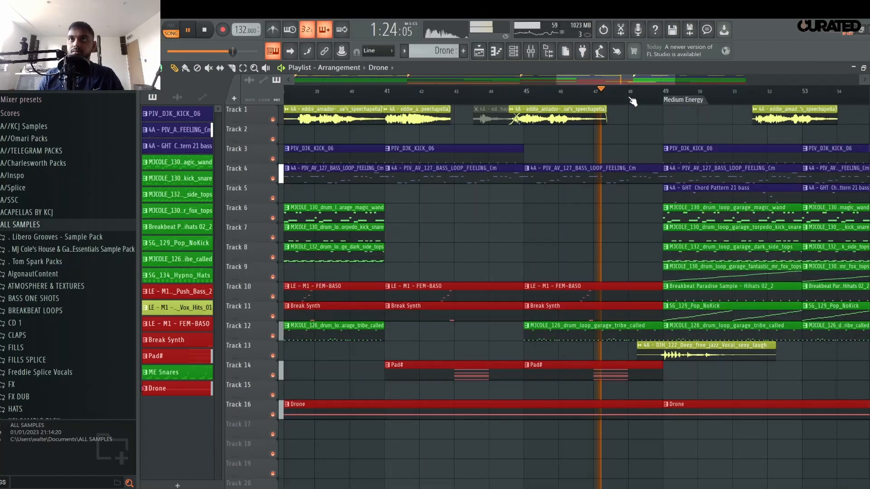
{"action": "scroll", "coordinate": [632, 101], "scroll_direction": "down", "scroll_amount": 3}
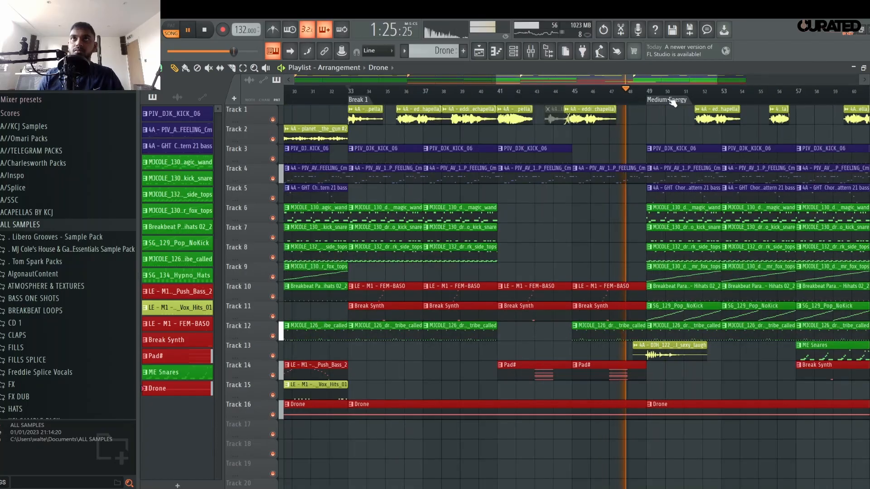
{"action": "scroll", "coordinate": [673, 100], "scroll_direction": "up", "scroll_amount": 3}
{"action": "key", "text": "space"}
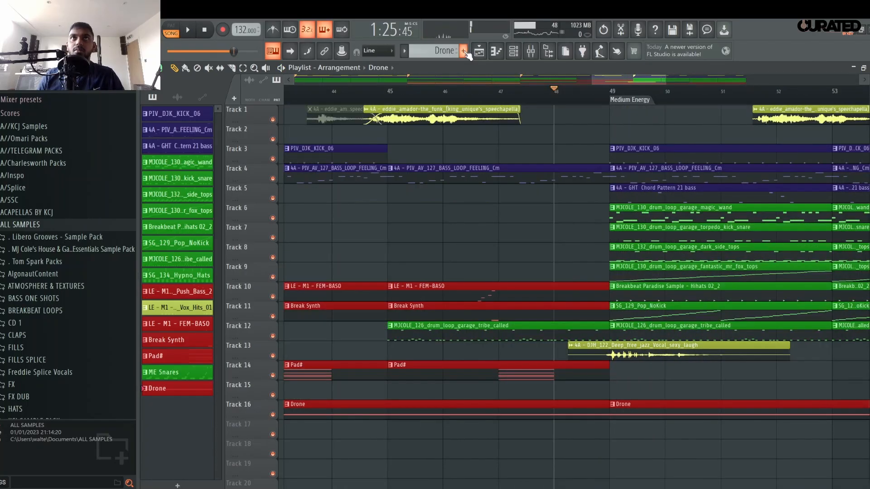
{"action": "key", "text": "F4"}
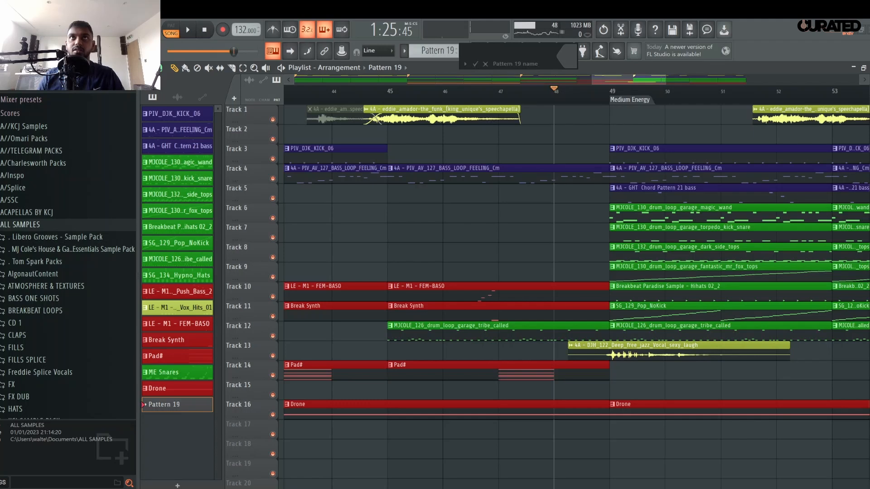
{"action": "left_click", "coordinate": [579, 68]}
{"action": "left_click", "coordinate": [625, 229]}
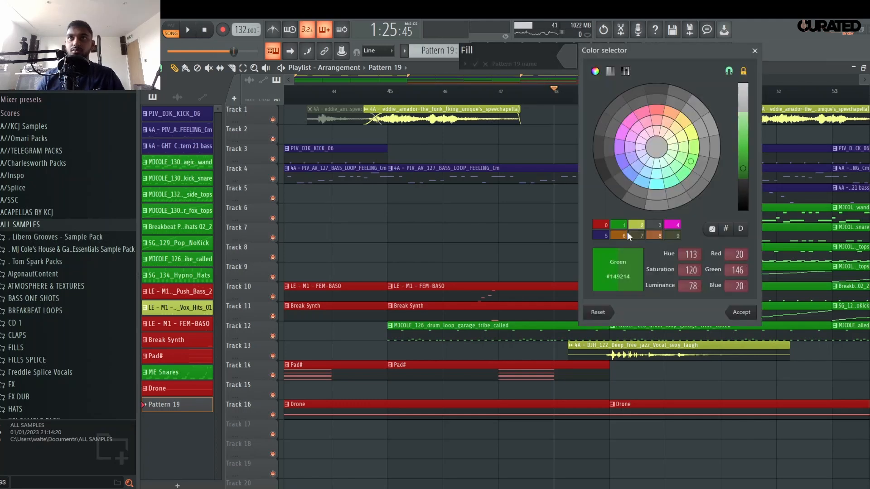
{"action": "key", "text": "Return"}
Place the Fill clip on Track 17 at bar 48 and trim the preceding tribe_called clip on Track 12 to end at bar 48.
{"action": "scroll", "coordinate": [598, 466], "scroll_direction": "down", "scroll_amount": 2}
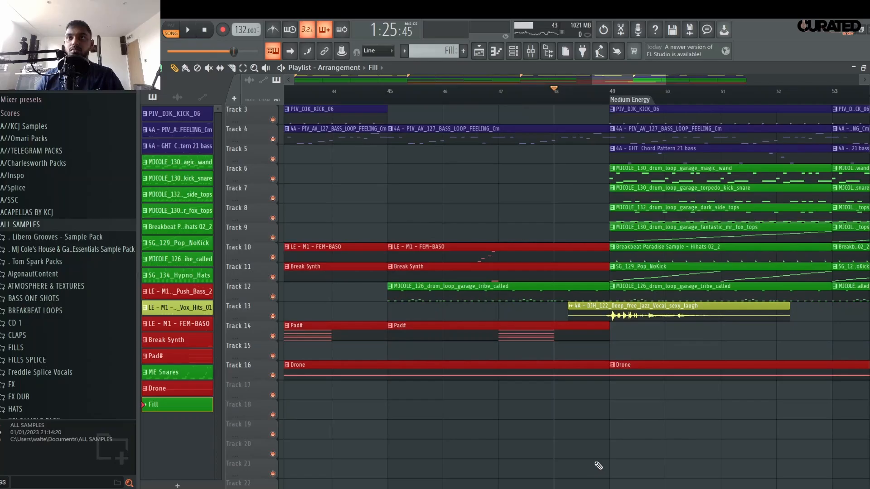
{"action": "left_click", "coordinate": [584, 390]}
{"action": "left_click", "coordinate": [569, 286]}
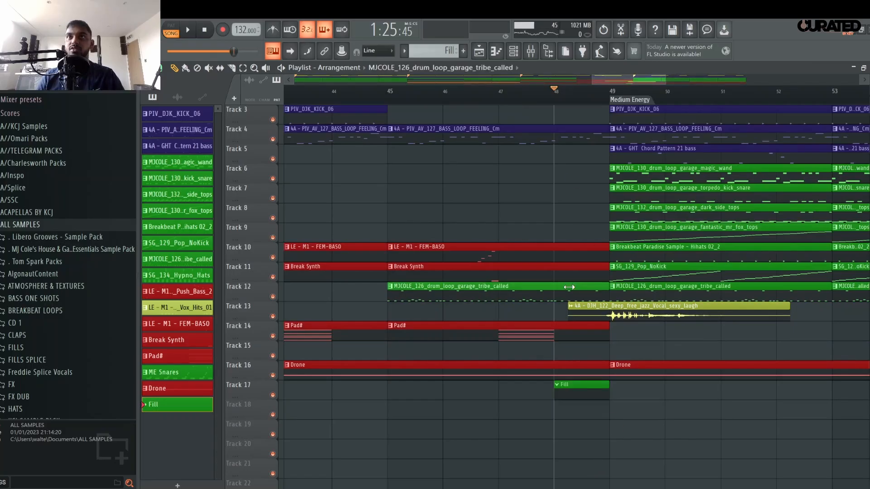
Open the torpedo_kick_snare channel's empty piano roll in the Fill pattern and audition its lowest slice markers.
{"action": "left_click", "coordinate": [514, 51]}
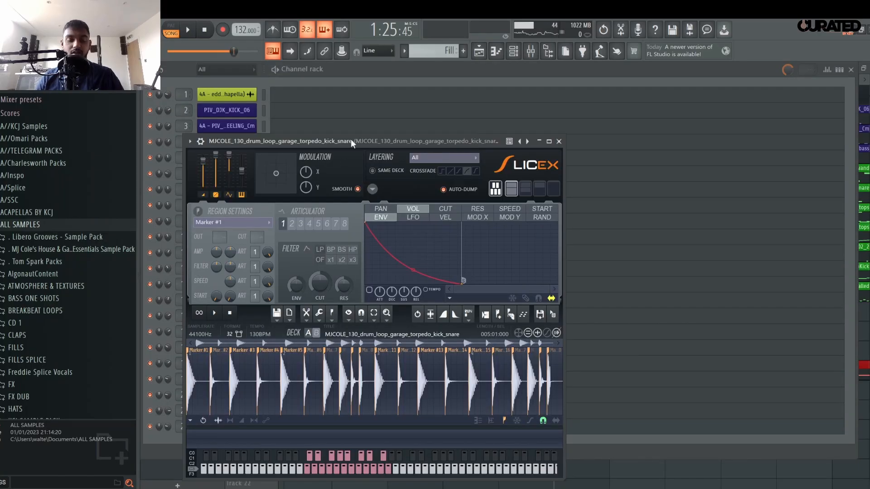
{"action": "key", "text": "Tab"}
{"action": "key", "text": "Tab"}
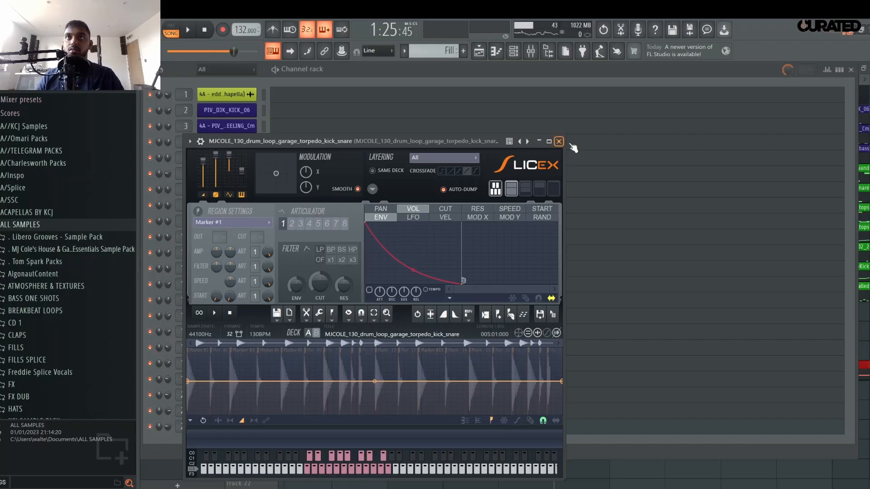
{"action": "left_click", "coordinate": [559, 141]}
{"action": "key", "text": "F7"}
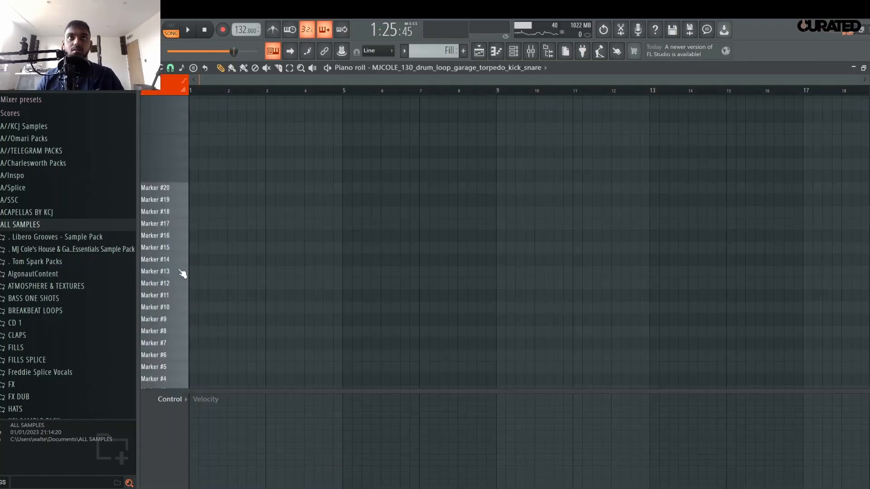
{"action": "scroll", "coordinate": [165, 278], "scroll_direction": "down", "scroll_amount": 5}
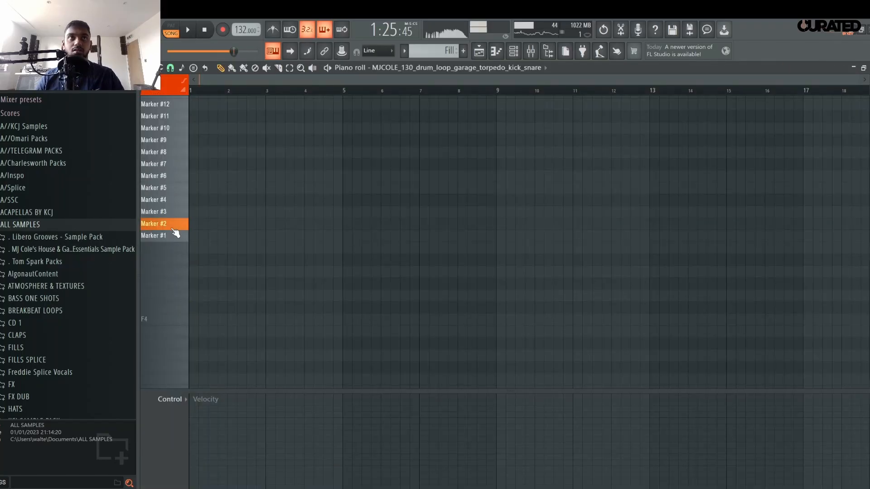
{"action": "scroll", "coordinate": [176, 233], "scroll_direction": "up", "scroll_amount": 2}
Draw a Marker #2 note at the start of bar 1, slice it halfway through the bar and delete the remainder.
{"action": "key", "text": "space"}
{"action": "key", "text": "space"}
{"action": "key", "text": "space"}
{"action": "scroll", "coordinate": [226, 79], "scroll_direction": "up", "scroll_amount": 5}
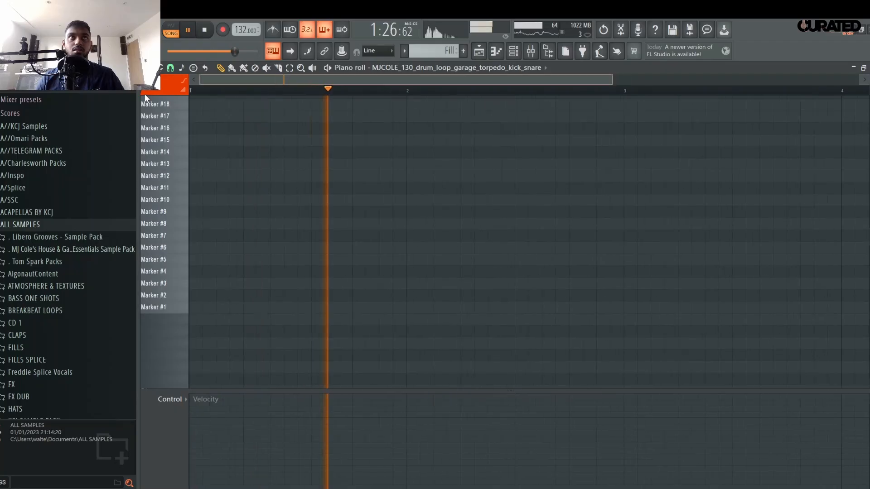
{"action": "mouse_move", "coordinate": [201, 303]}
{"action": "left_mouse_down"}
{"action": "mouse_move", "coordinate": [167, 287]}
{"action": "mouse_move", "coordinate": [196, 297]}
{"action": "mouse_move", "coordinate": [187, 296]}
{"action": "left_mouse_up"}
{"action": "right_click", "coordinate": [211, 299]}
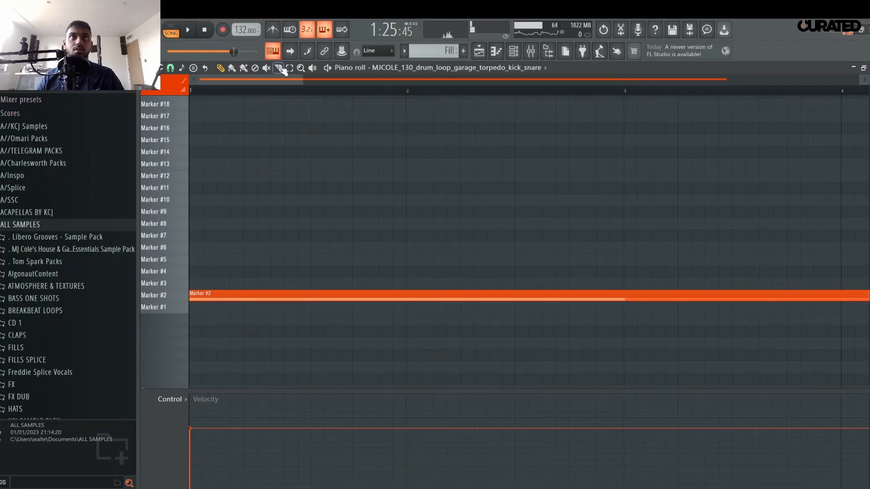
{"action": "left_click_drag", "start_coordinate": [298, 343], "coordinate": [298, 330]}
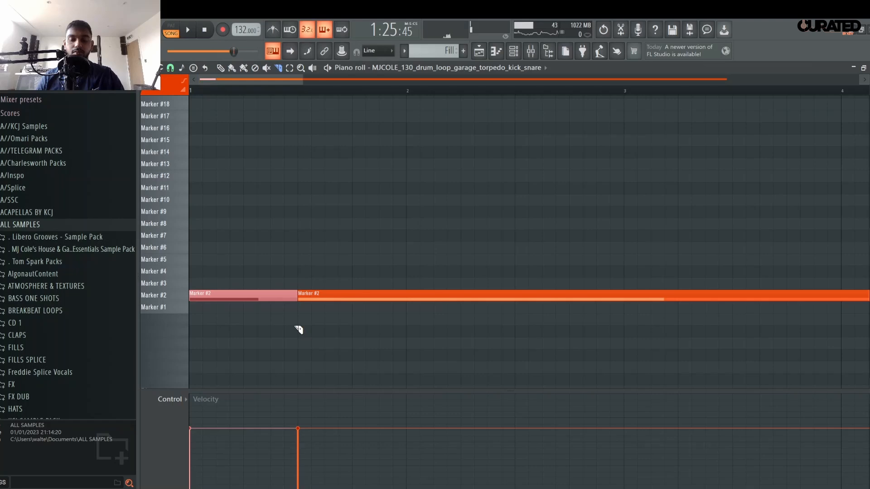
{"action": "left_click", "coordinate": [393, 305]}
{"action": "left_click", "coordinate": [221, 68]}
{"action": "right_click", "coordinate": [319, 294]}
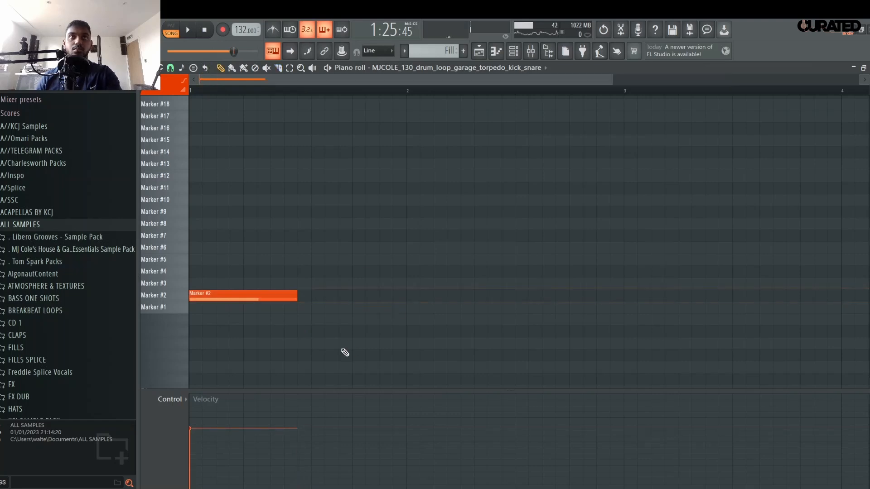
Shorten the Marker #2 note to one sixteenth step and play the arrangement.
{"action": "key", "text": "space"}
{"action": "key", "text": "space"}
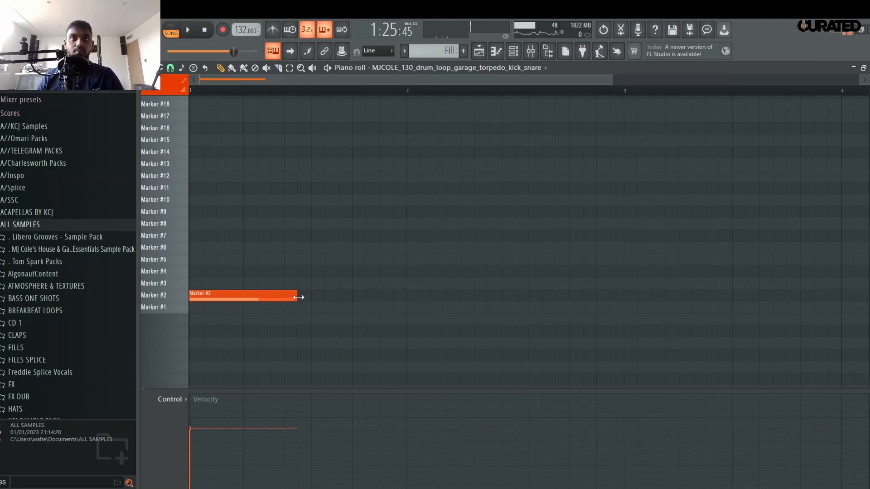
{"action": "left_click_drag", "start_coordinate": [299, 297], "coordinate": [203, 297]}
{"action": "key", "text": "space"}
{"action": "left_click", "coordinate": [222, 295]}
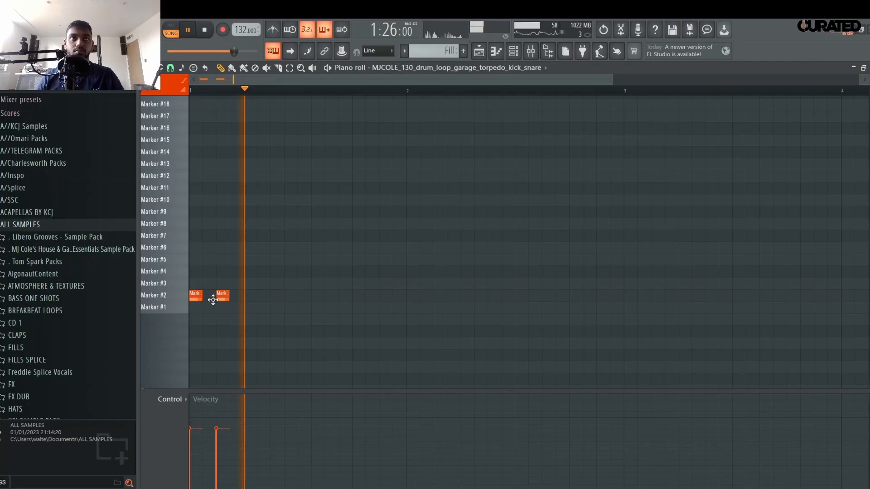
{"action": "left_click", "coordinate": [249, 295]}
{"action": "right_click", "coordinate": [250, 296]}
{"action": "right_click", "coordinate": [224, 296]}
During playback, add one-step Marker #2 notes on steps 4, 7, 10, 13 and 15 of bar 1.
{"action": "left_click", "coordinate": [236, 295]}
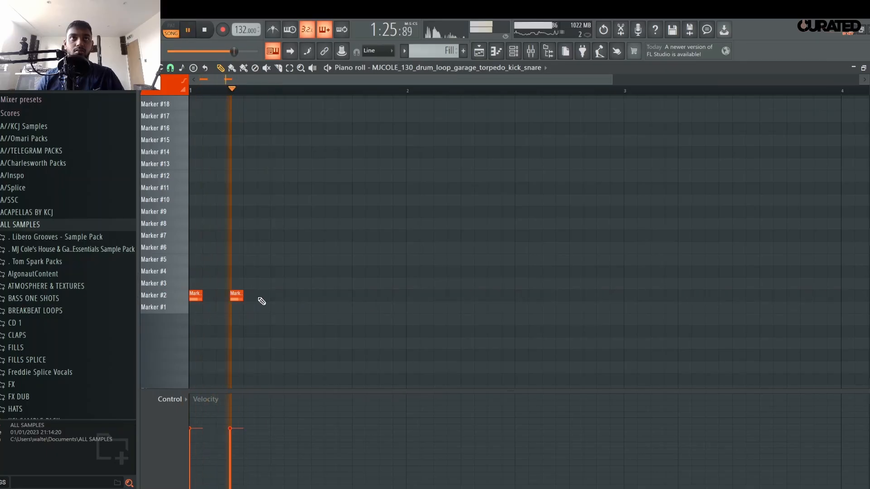
{"action": "left_click", "coordinate": [272, 296]}
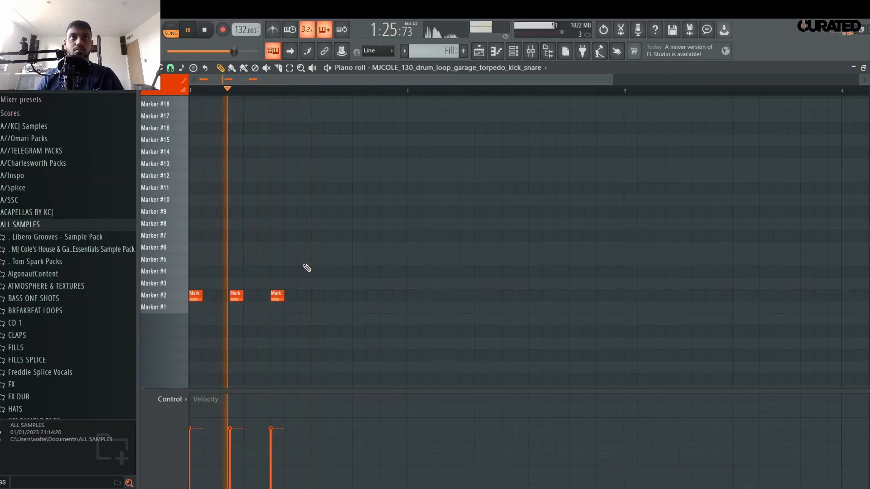
{"action": "left_click", "coordinate": [317, 296]}
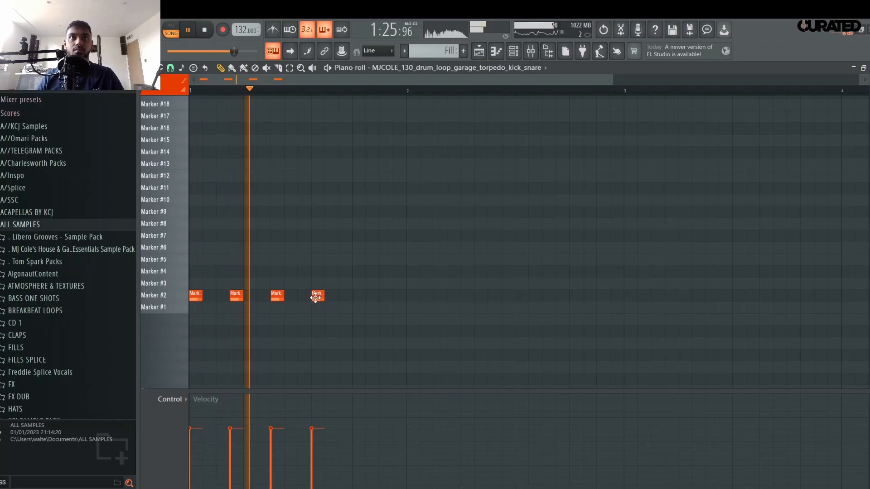
{"action": "left_click", "coordinate": [356, 296]}
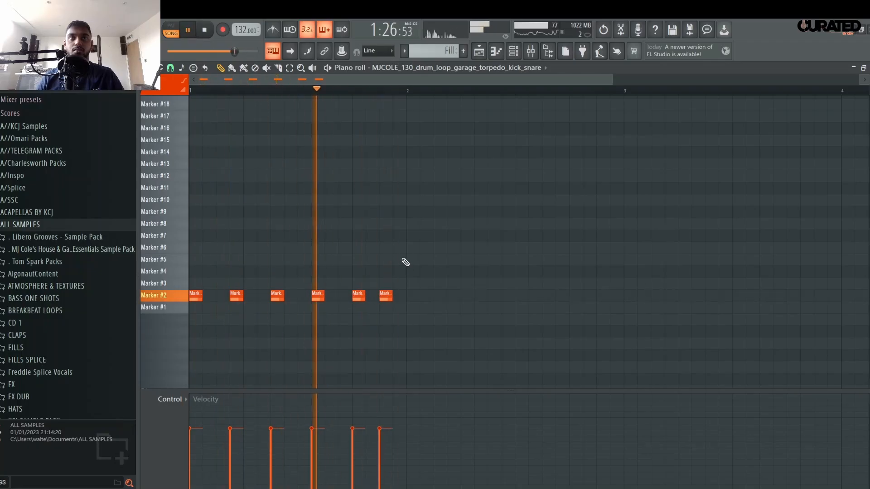
{"action": "left_click", "coordinate": [382, 297]}
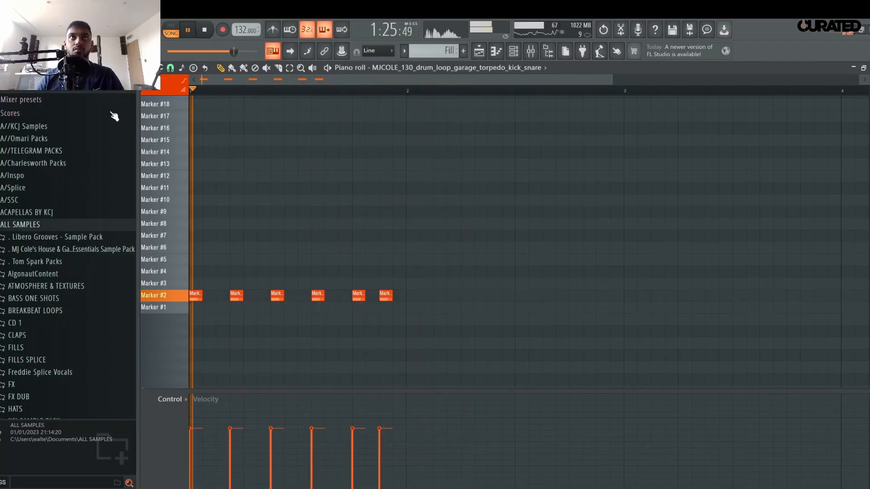
Switch the piano roll to the dark_side_tops channel and place Marker #5 notes on steps 2 and 8 of bar 1.
{"action": "left_click", "coordinate": [534, 68]}
{"action": "left_click", "coordinate": [446, 191]}
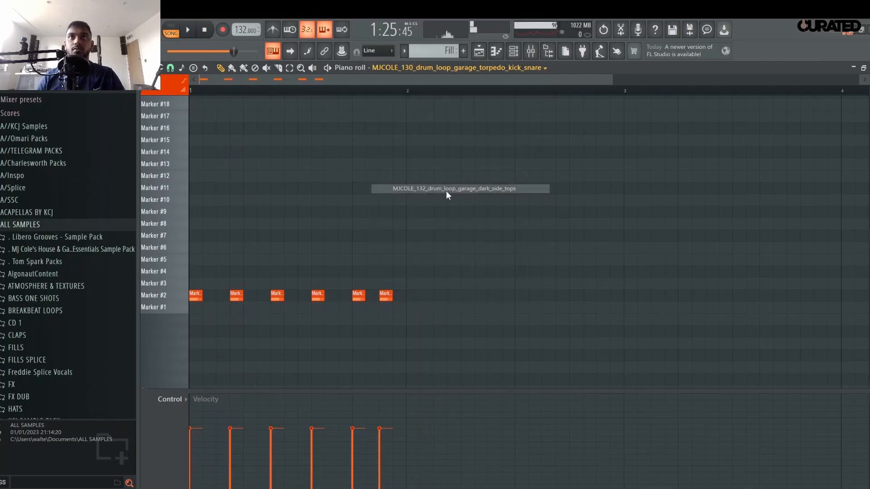
{"action": "key", "text": "space"}
{"action": "left_click", "coordinate": [272, 260]}
{"action": "key", "text": "space"}
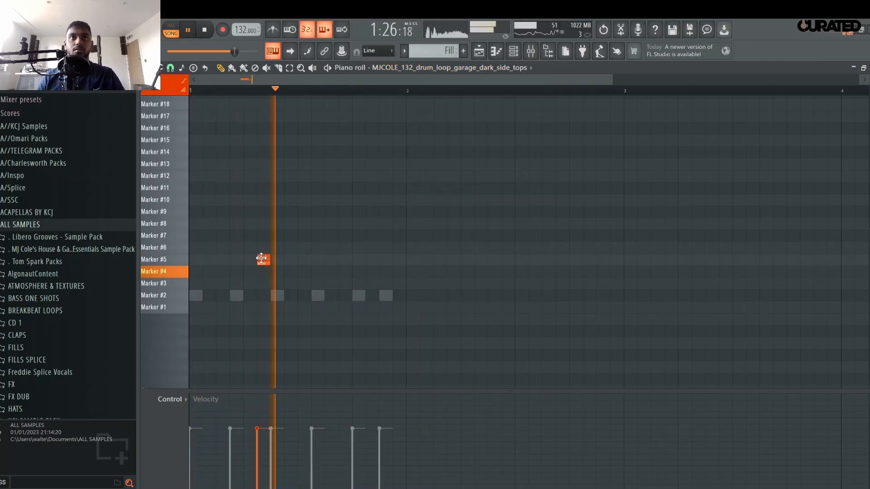
{"action": "mouse_move", "coordinate": [273, 260]}
{"action": "left_mouse_down"}
{"action": "mouse_move", "coordinate": [259, 259]}
{"action": "mouse_move", "coordinate": [307, 259]}
{"action": "mouse_move", "coordinate": [206, 258]}
{"action": "left_mouse_up"}
{"action": "left_click", "coordinate": [313, 261]}
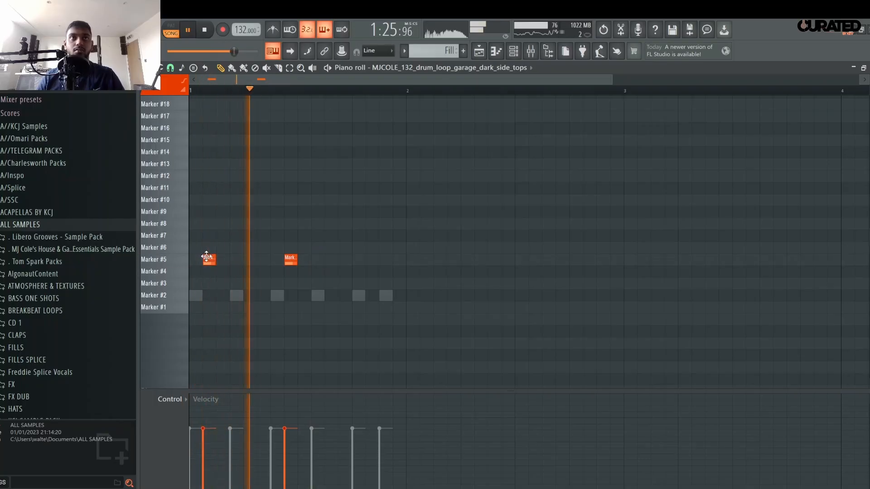
Redraw the Marker #5 note on step 2, add more on steps 14 and 16, and stop playback.
{"action": "right_click", "coordinate": [209, 259]}
{"action": "left_click", "coordinate": [209, 259]}
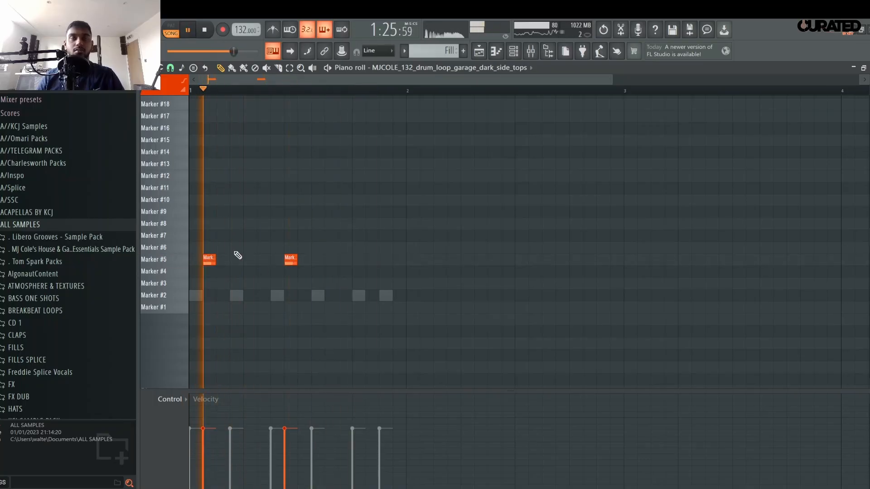
{"action": "left_click", "coordinate": [370, 259]}
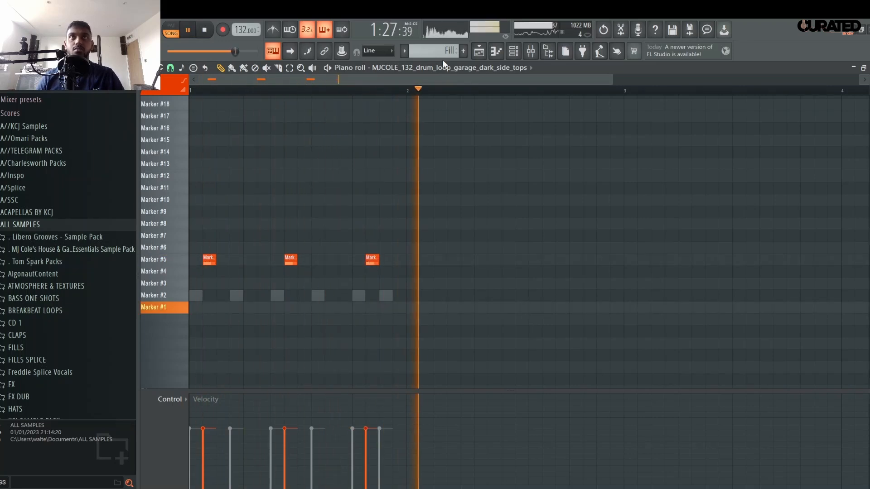
{"action": "left_click", "coordinate": [399, 259]}
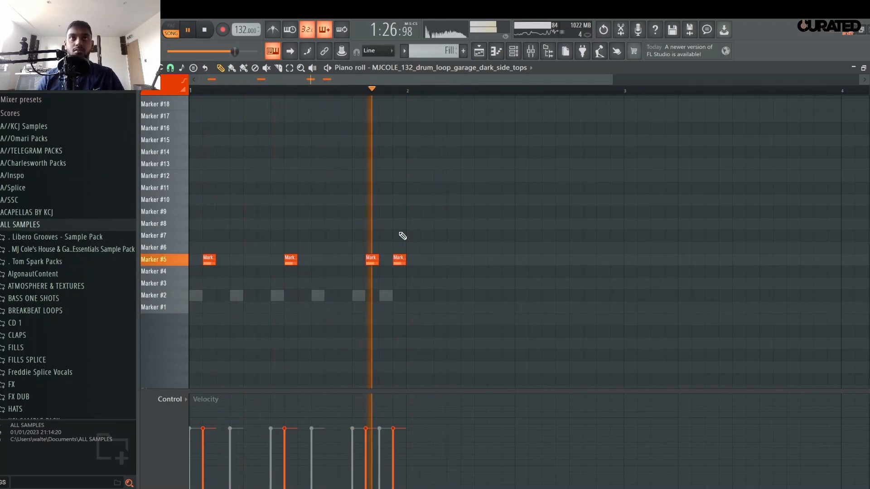
{"action": "key", "text": "space"}
{"action": "left_click", "coordinate": [508, 69]}
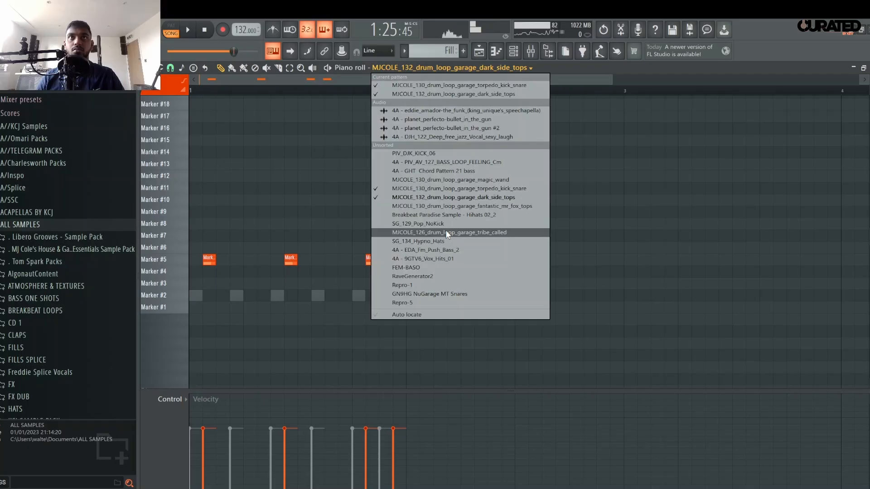
{"action": "left_click", "coordinate": [430, 206]}
{"action": "left_click", "coordinate": [193, 260]}
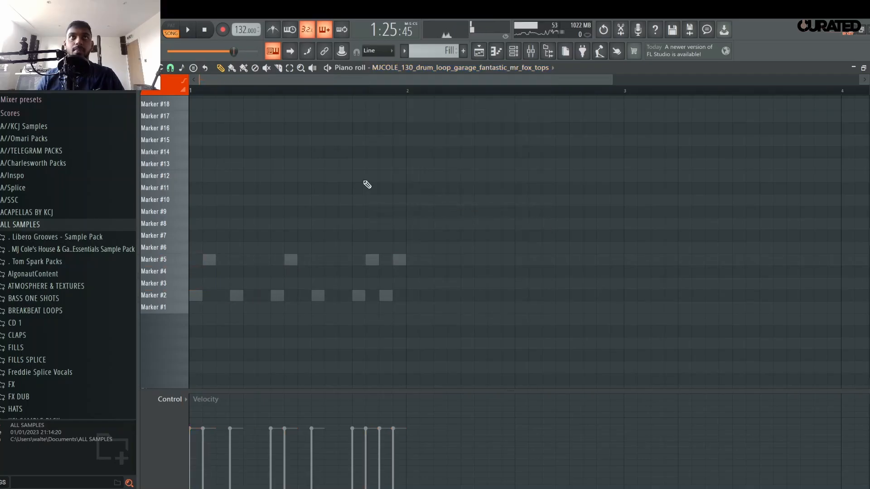
Switch the piano roll to GN9HG NuGarage MT Snares and place Marker #9 notes on steps 8 and 11, checking them in playback.
{"action": "left_click", "coordinate": [454, 70]}
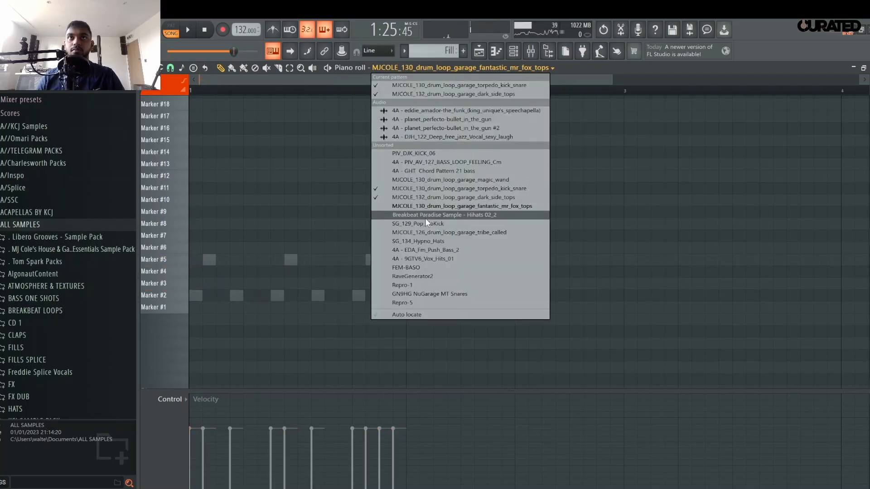
{"action": "left_click", "coordinate": [428, 294]}
{"action": "mouse_move", "coordinate": [222, 285]}
{"action": "left_mouse_down"}
{"action": "mouse_move", "coordinate": [202, 289]}
{"action": "mouse_move", "coordinate": [175, 264]}
{"action": "mouse_move", "coordinate": [174, 282]}
{"action": "mouse_move", "coordinate": [333, 272]}
{"action": "mouse_move", "coordinate": [301, 303]}
{"action": "mouse_move", "coordinate": [288, 270]}
{"action": "mouse_move", "coordinate": [286, 200]}
{"action": "mouse_move", "coordinate": [285, 213]}
{"action": "mouse_move", "coordinate": [332, 212]}
{"action": "left_mouse_up"}
{"action": "key", "text": "space"}
{"action": "key", "text": "space"}
{"action": "key", "text": "space"}
{"action": "key", "text": "space"}
{"action": "key", "text": "space"}
{"action": "key", "text": "space"}
{"action": "key", "text": "space"}
{"action": "key", "text": "space"}
{"action": "key", "text": "space"}
{"action": "key", "text": "space"}
{"action": "key", "text": "space"}
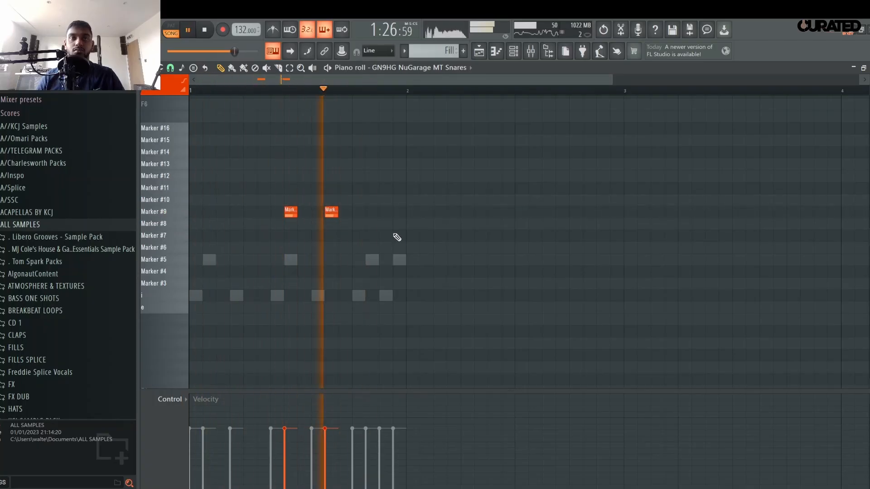
Return to the playlist and audition the new fill at bar 48 leading into Medium Energy.
{"action": "key", "text": "F5"}
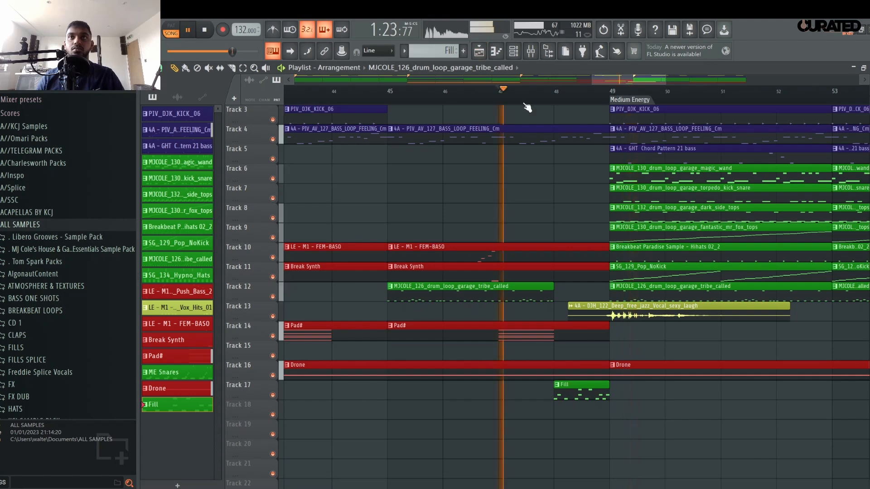
{"action": "scroll", "coordinate": [525, 109], "scroll_direction": "down", "scroll_amount": 3, "text": "ctrl"}
{"action": "scroll", "coordinate": [525, 108], "scroll_direction": "down", "scroll_amount": 4}
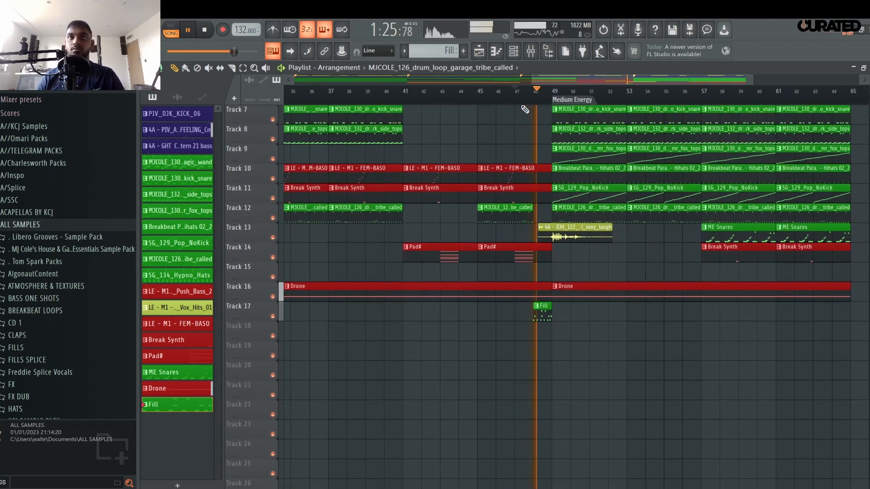
{"action": "scroll", "coordinate": [450, 179], "scroll_direction": "up", "scroll_amount": 4, "text": "ctrl"}
{"action": "scroll", "coordinate": [450, 179], "scroll_direction": "up", "scroll_amount": 6}
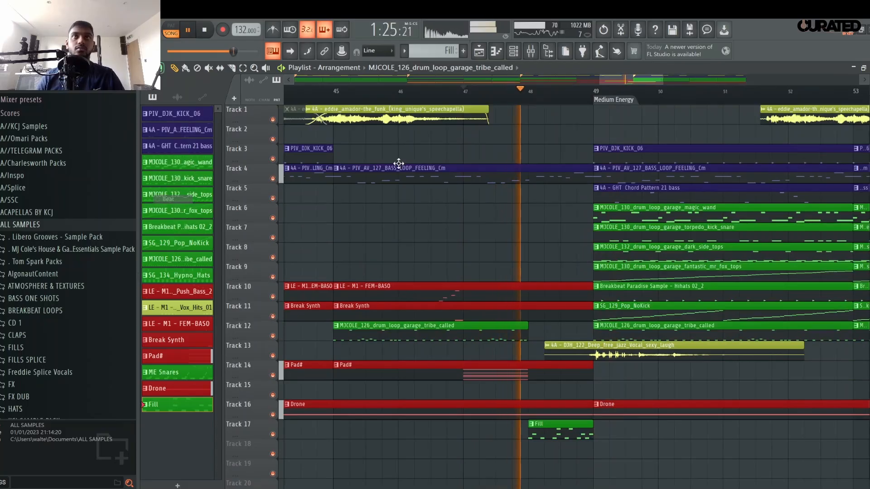
Shorten the PIV_AV_127_BASS_LOOP_FEELING_Cm clip on Track 4 to end one beat before Medium Energy, audition the transition and stop playback.
{"action": "left_click_drag", "start_coordinate": [588, 166], "coordinate": [577, 166]}
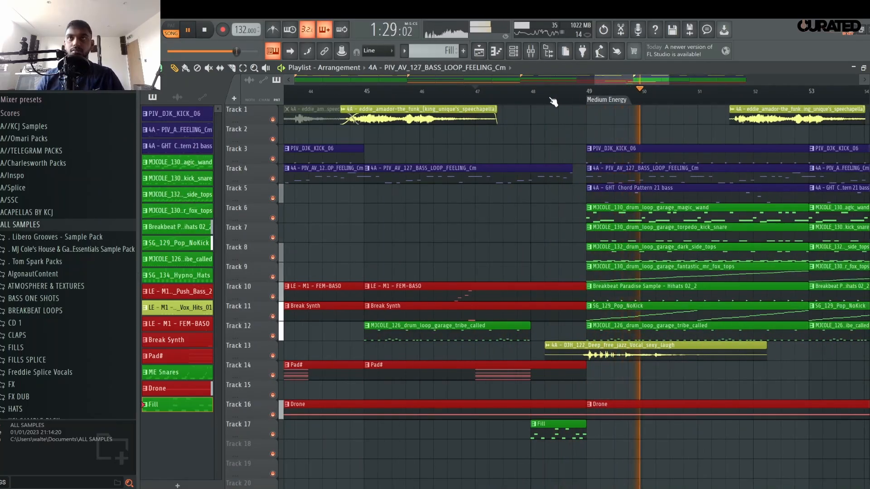
{"action": "scroll", "coordinate": [553, 101], "scroll_direction": "down", "scroll_amount": 3, "text": "ctrl"}
{"action": "scroll", "coordinate": [553, 100], "scroll_direction": "down", "scroll_amount": 5, "text": "ctrl"}
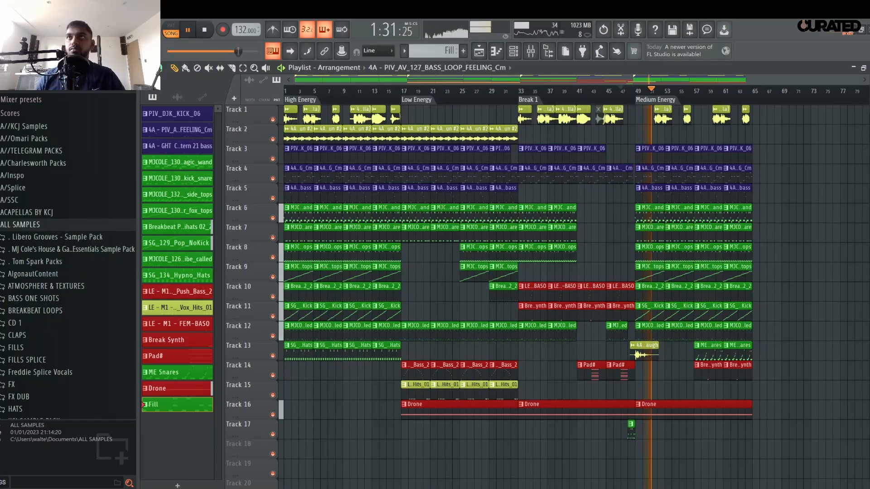
{"action": "scroll", "coordinate": [780, 159], "scroll_direction": "down", "scroll_amount": 3}
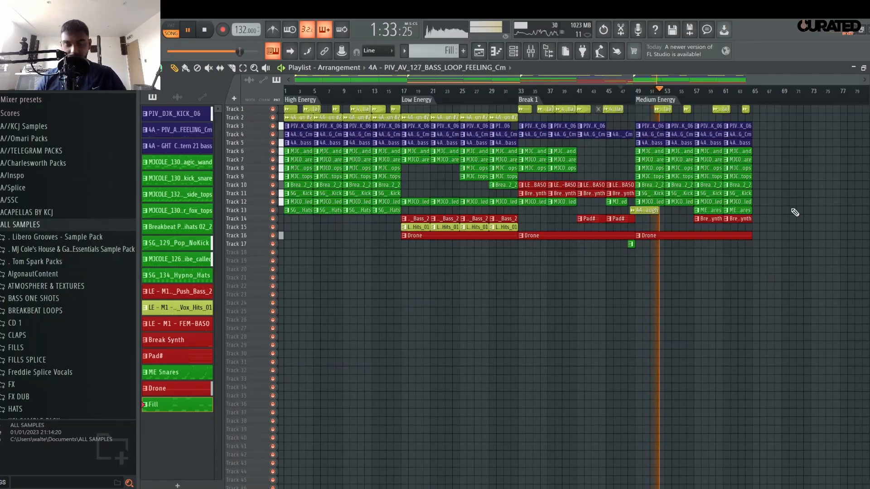
{"action": "key", "text": "space"}
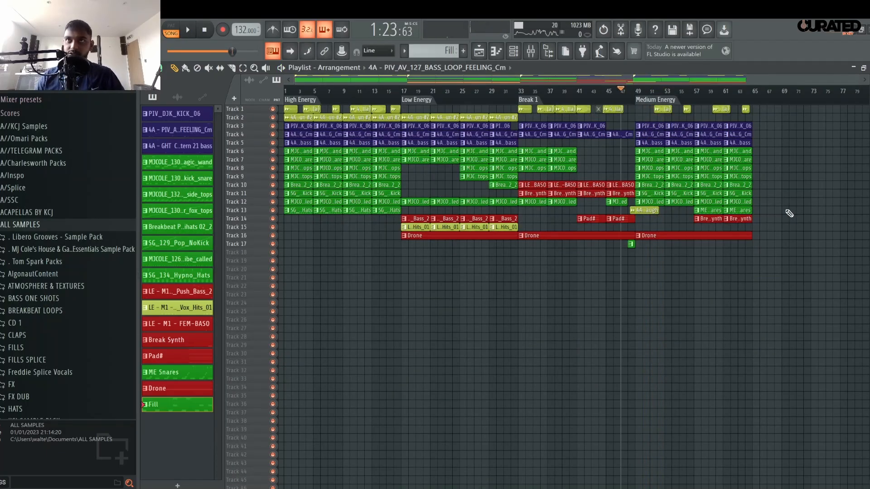
{"action": "scroll", "coordinate": [634, 99], "scroll_direction": "up", "scroll_amount": 5}
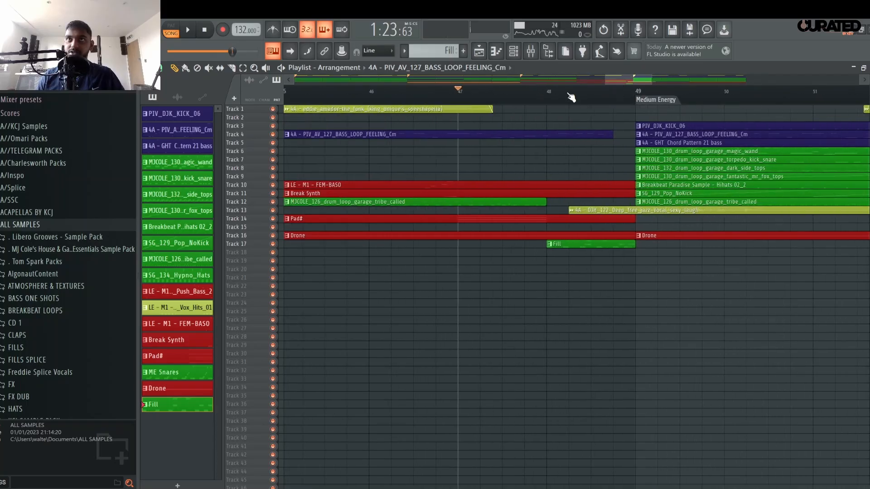
{"action": "scroll", "coordinate": [535, 98], "scroll_direction": "down", "scroll_amount": 5}
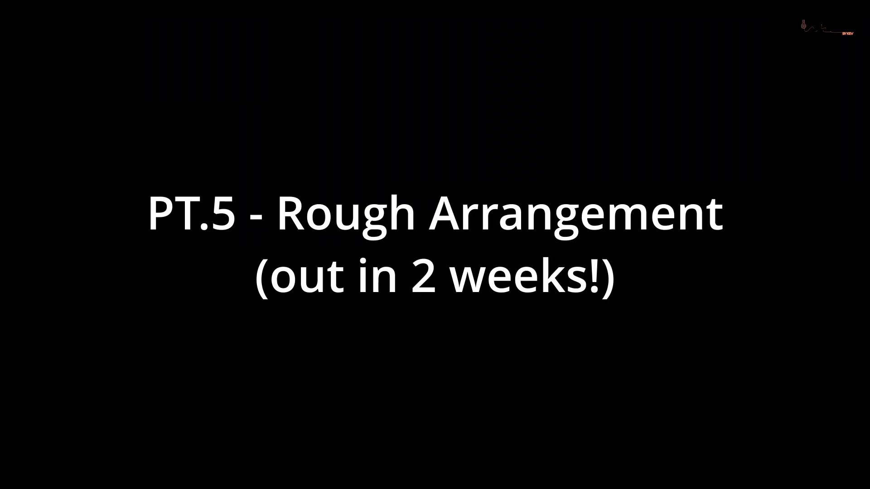